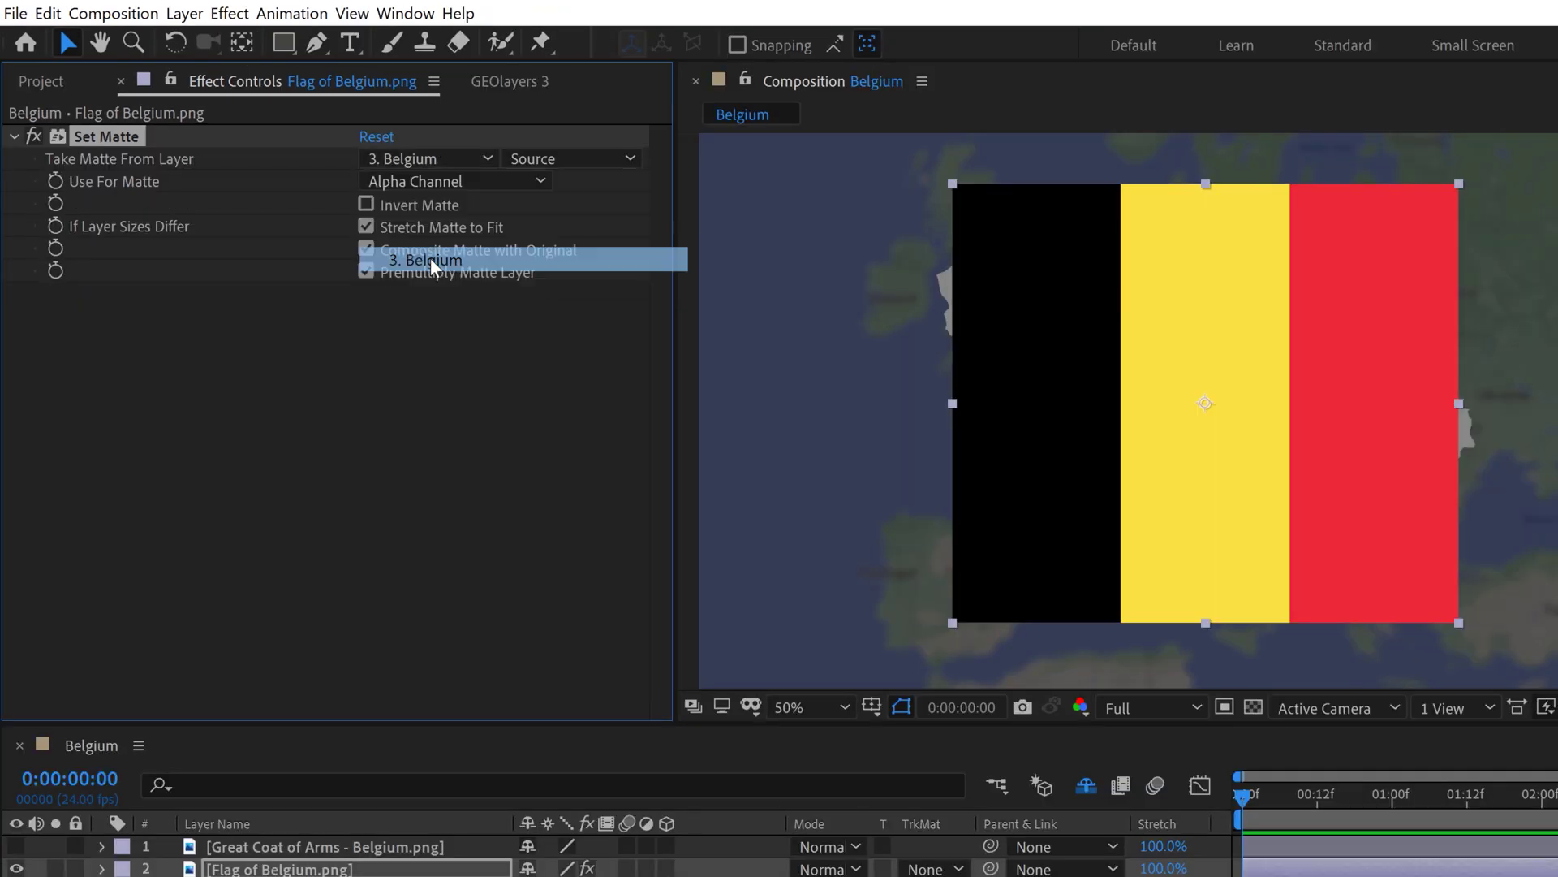
Use the radial transition as the flag's alpha matte and play back the flag reveal
click(430, 260)
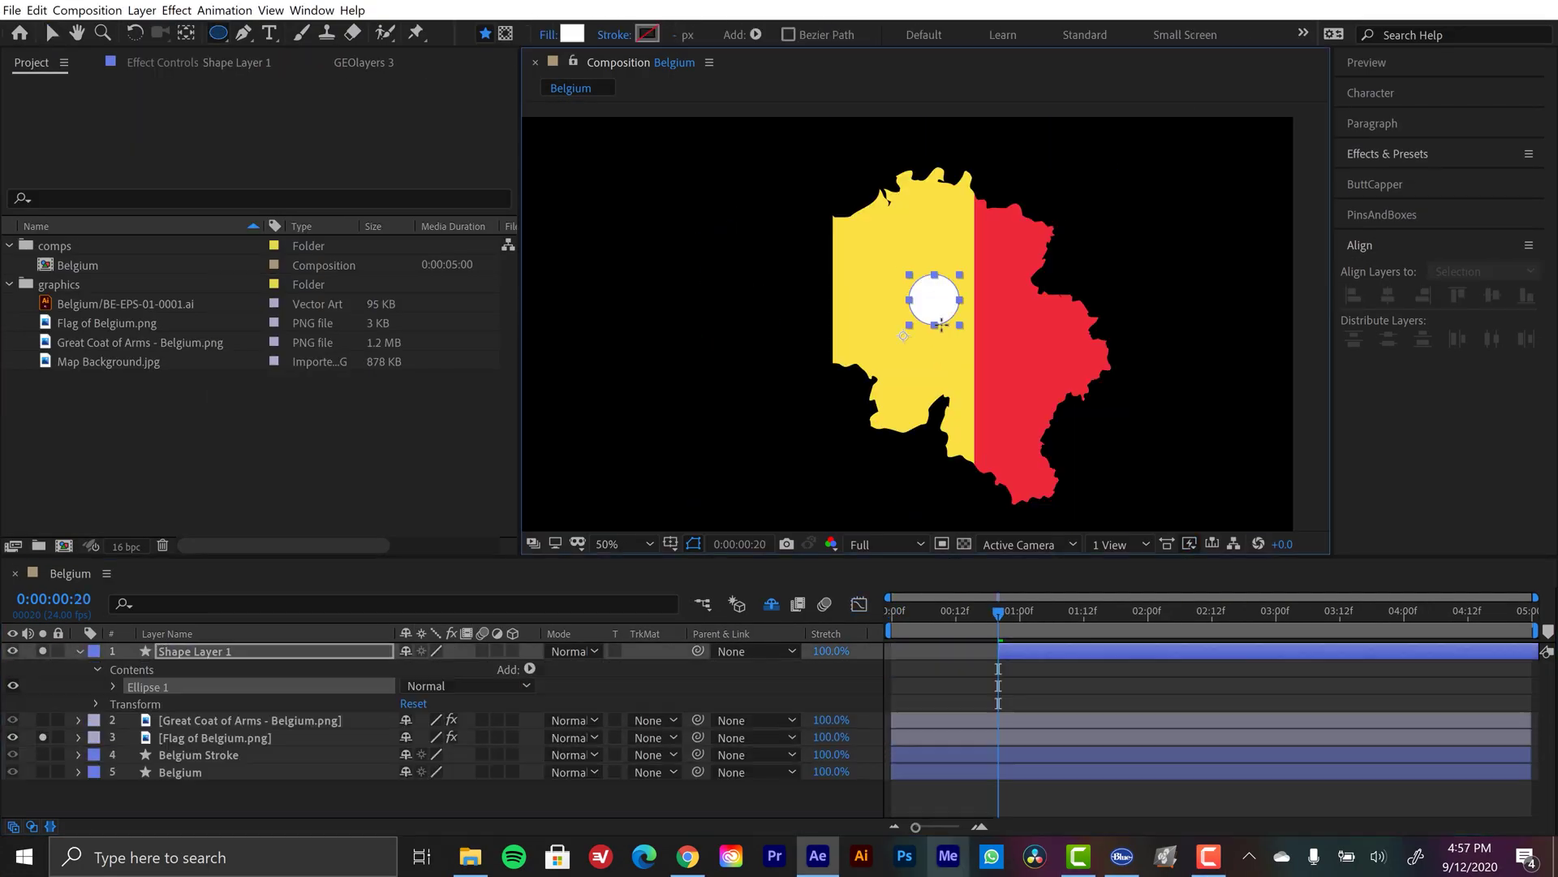
click(652, 685)
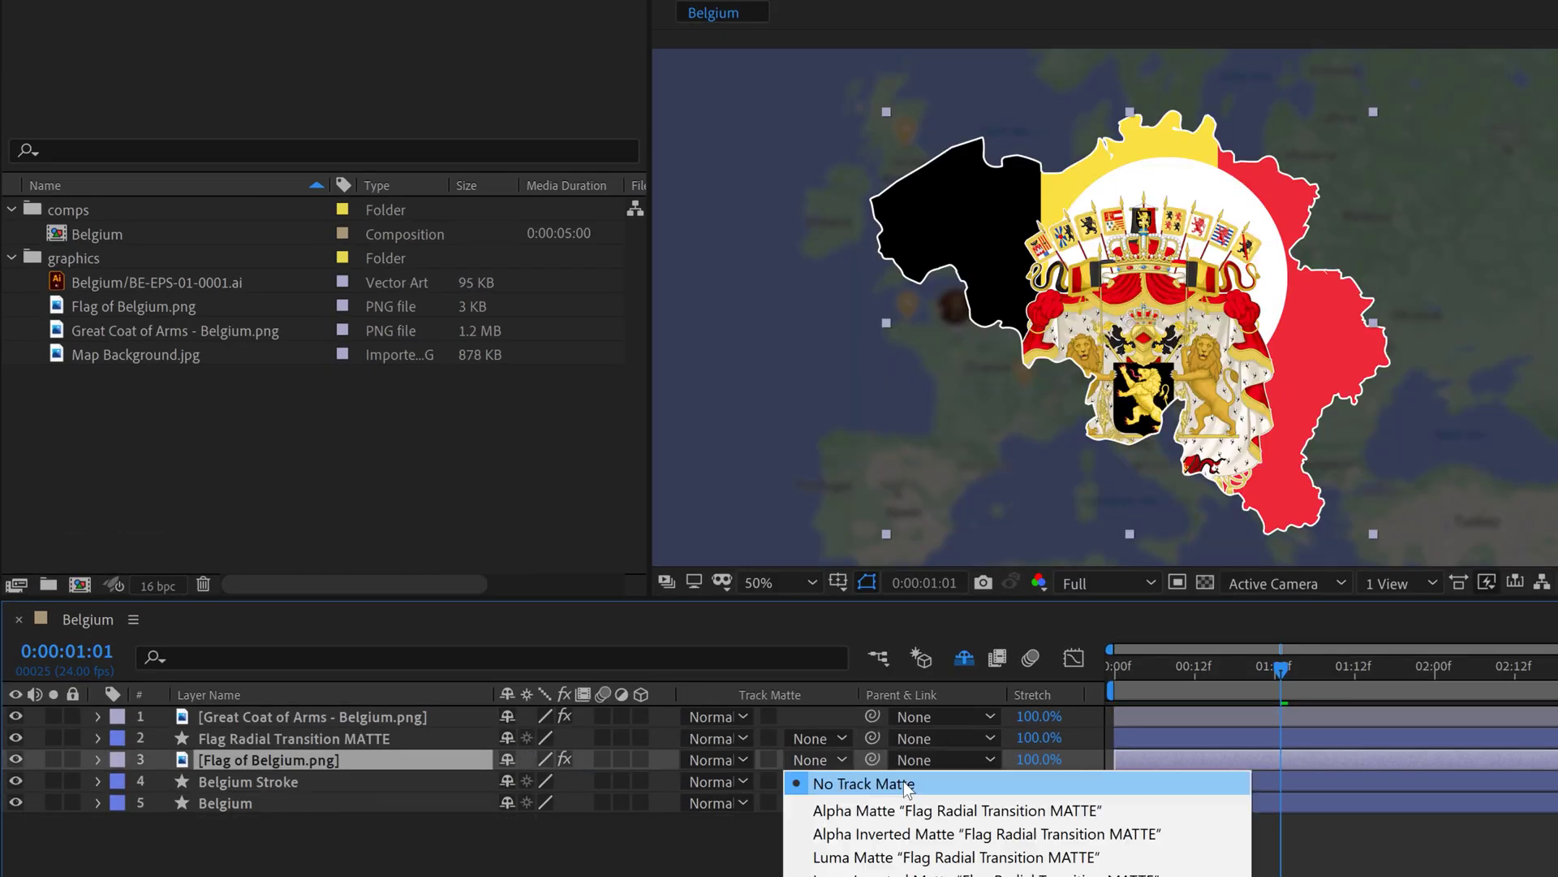
click(957, 810)
key(space)
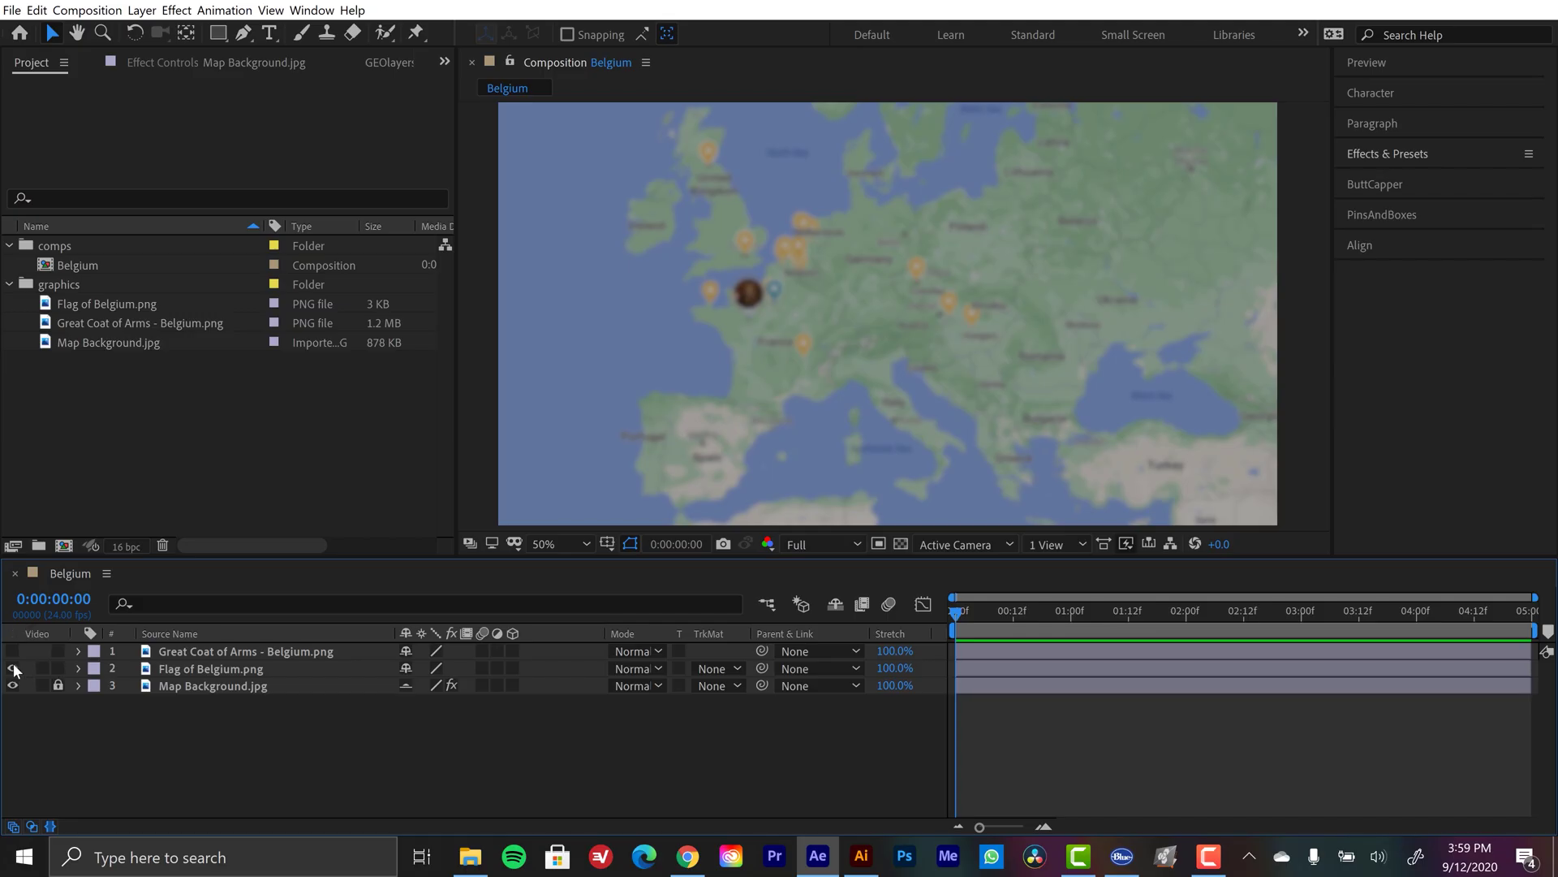
Show the flag and coat of arms layers, then expand Illustrator's Belgium layer to its path
click(13, 668)
click(13, 651)
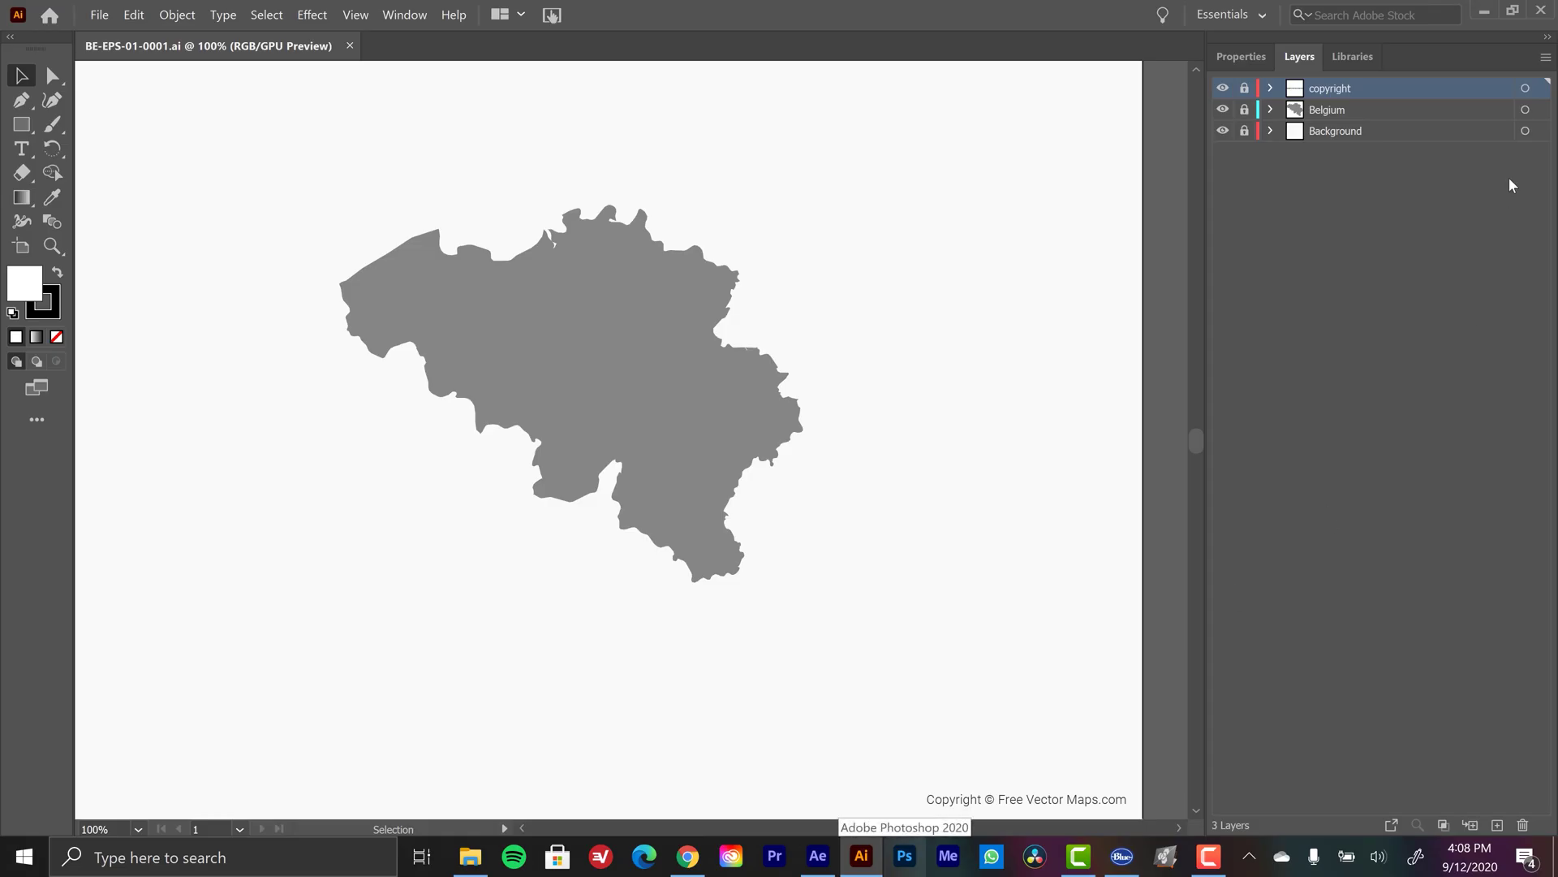
click(1271, 110)
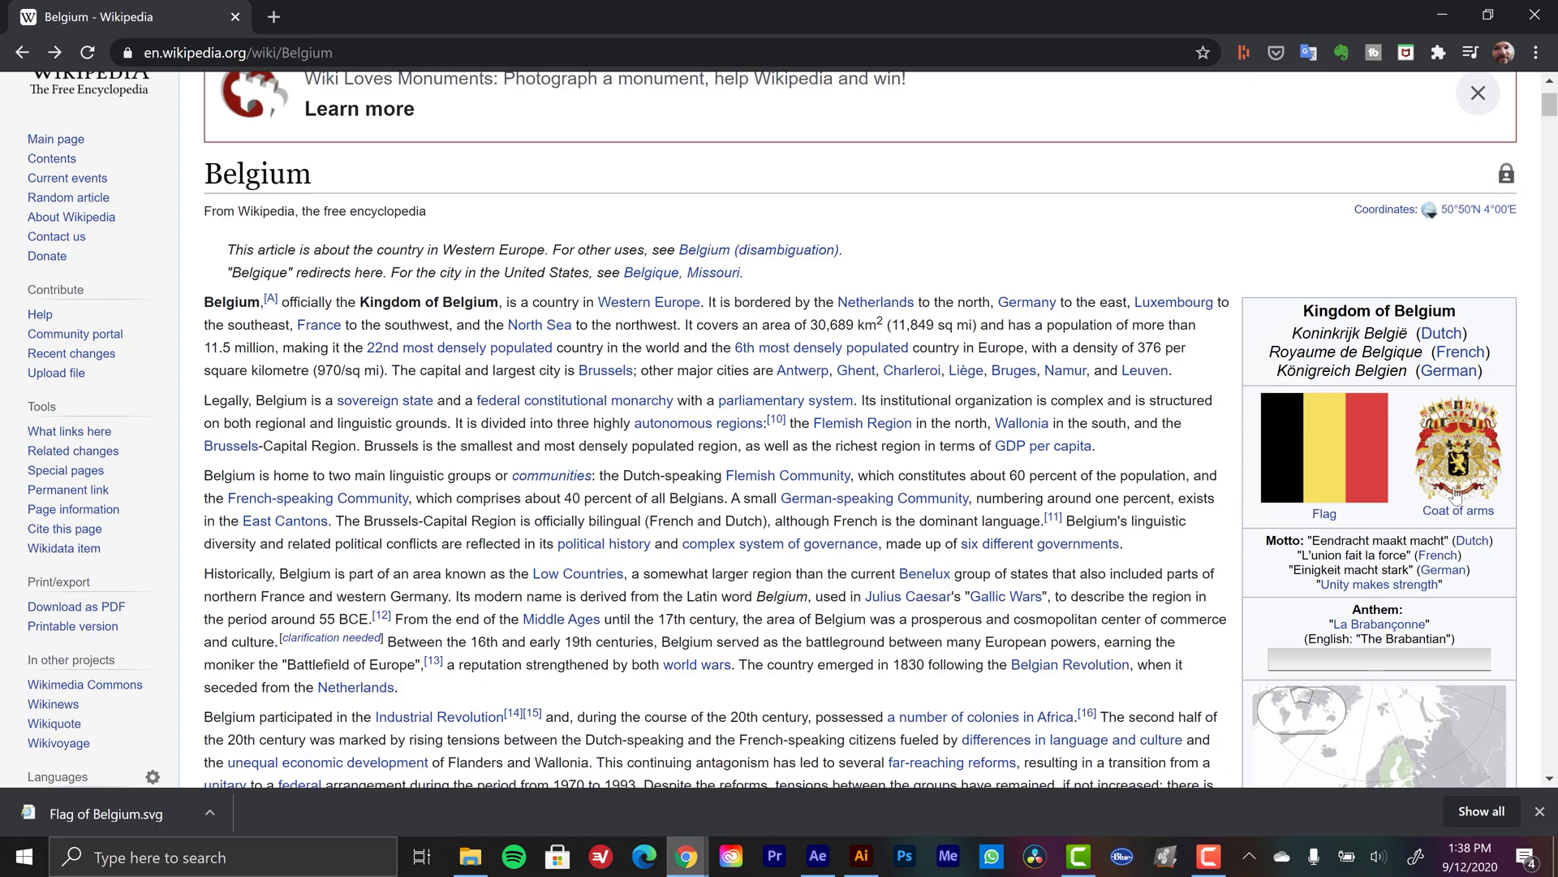
View the coat of arms image, then go to the Free Vector Maps website
click(1455, 488)
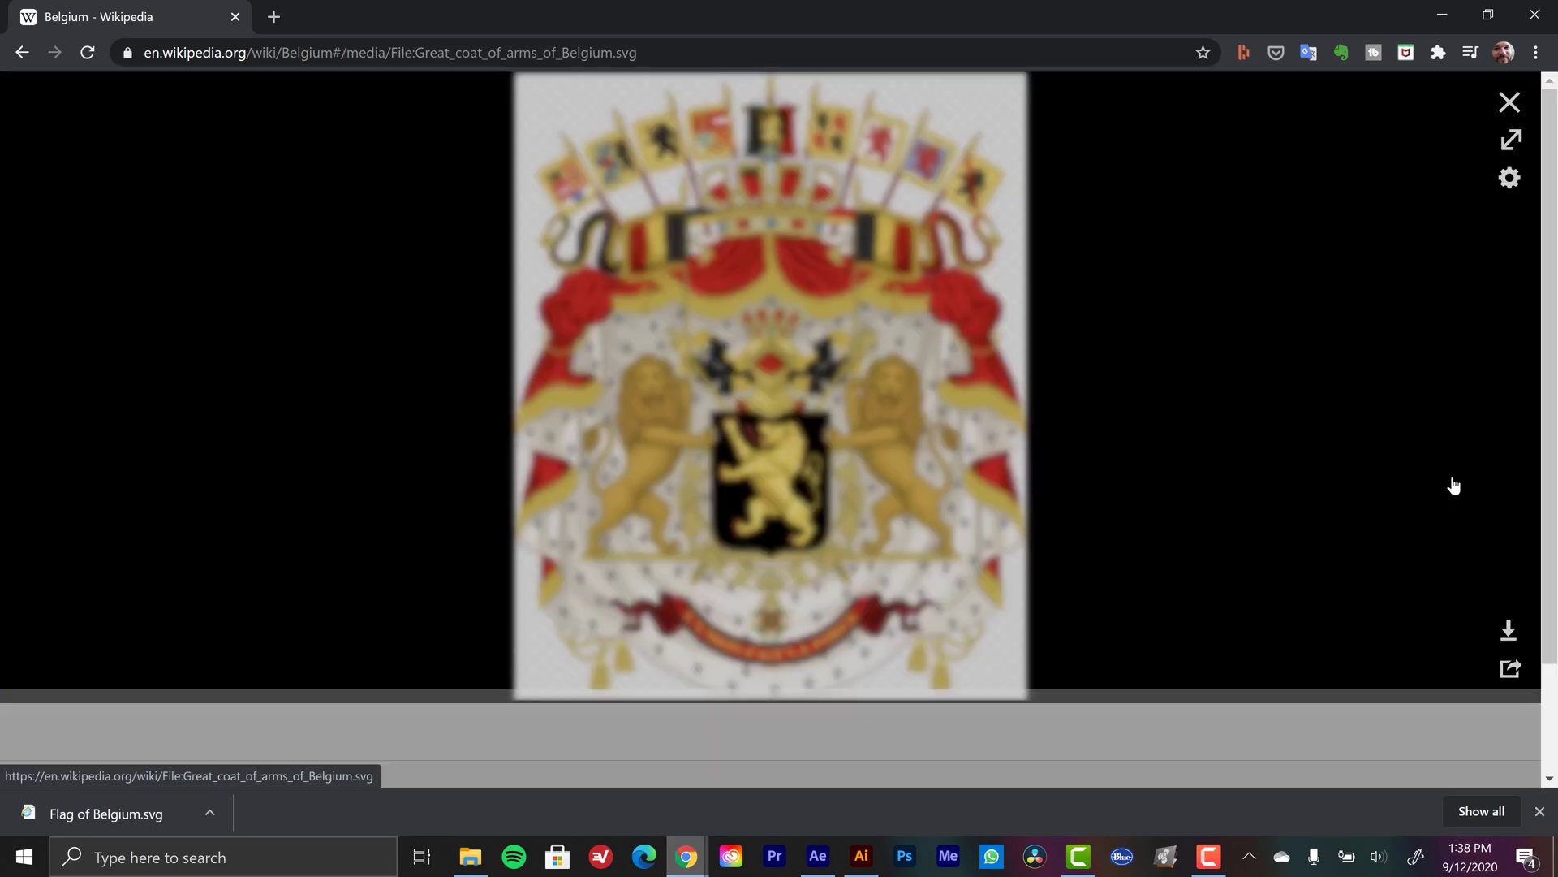
scroll(1453, 482, down, 3)
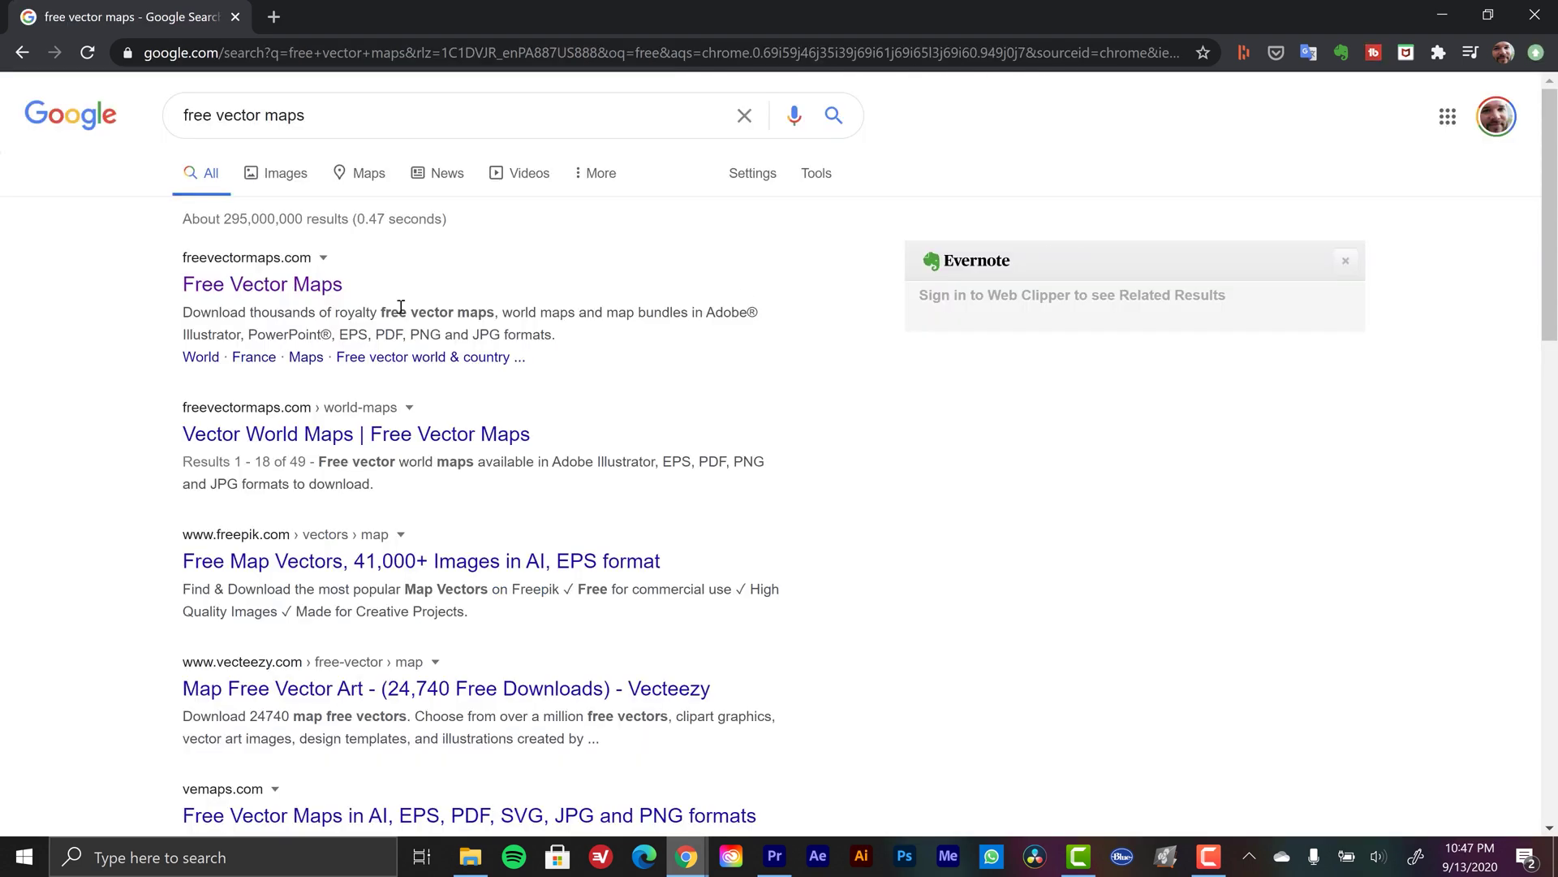
click(276, 295)
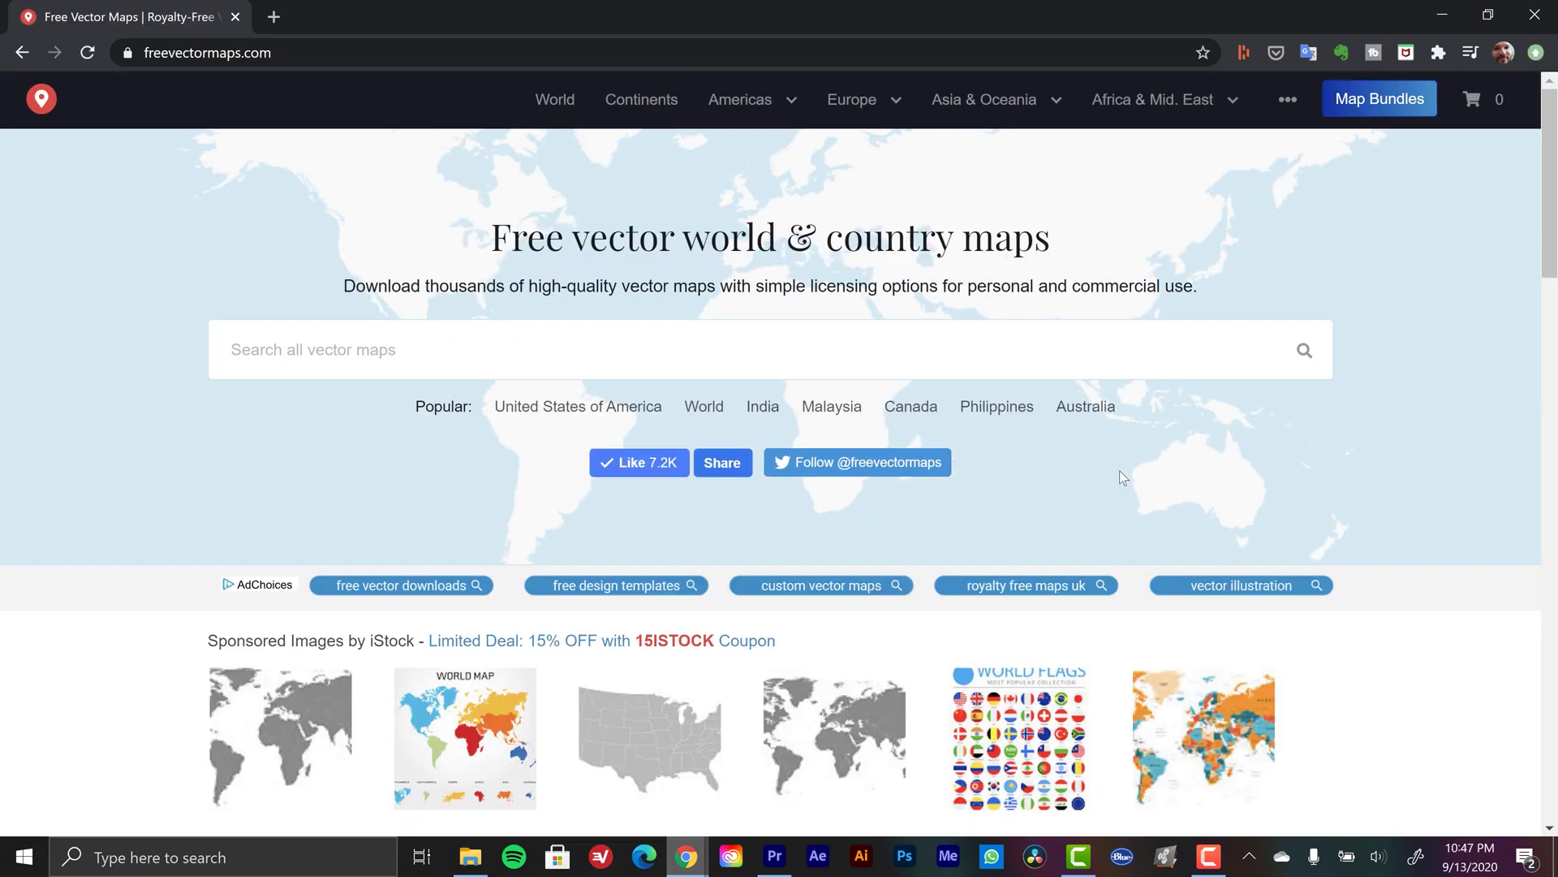
Search for 'belgium' and open the Belgium - Single Color map page
text(belgium)
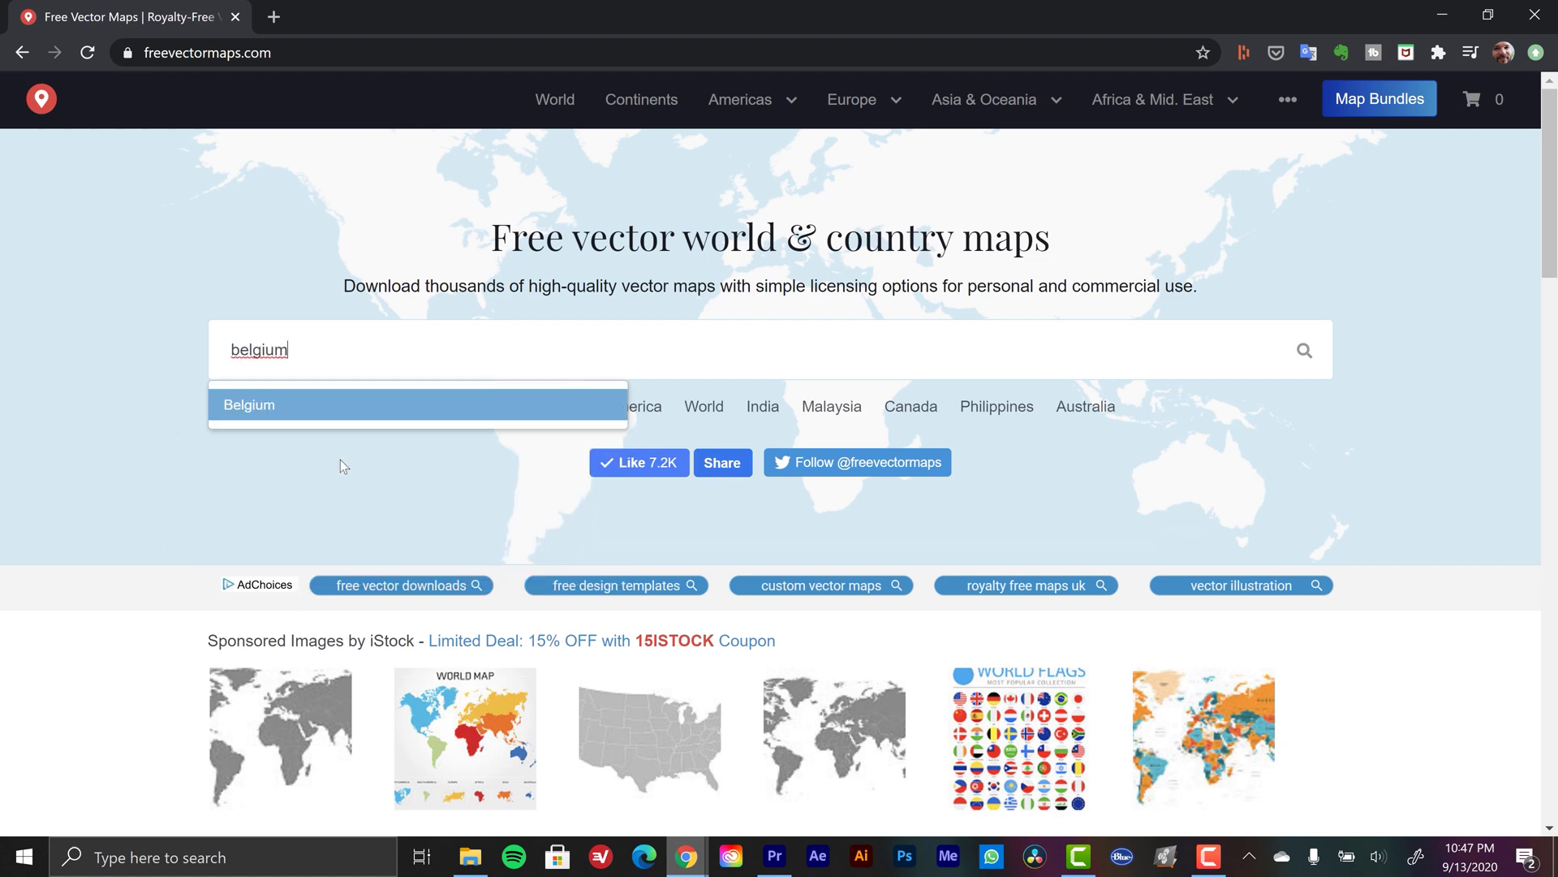
key(Return)
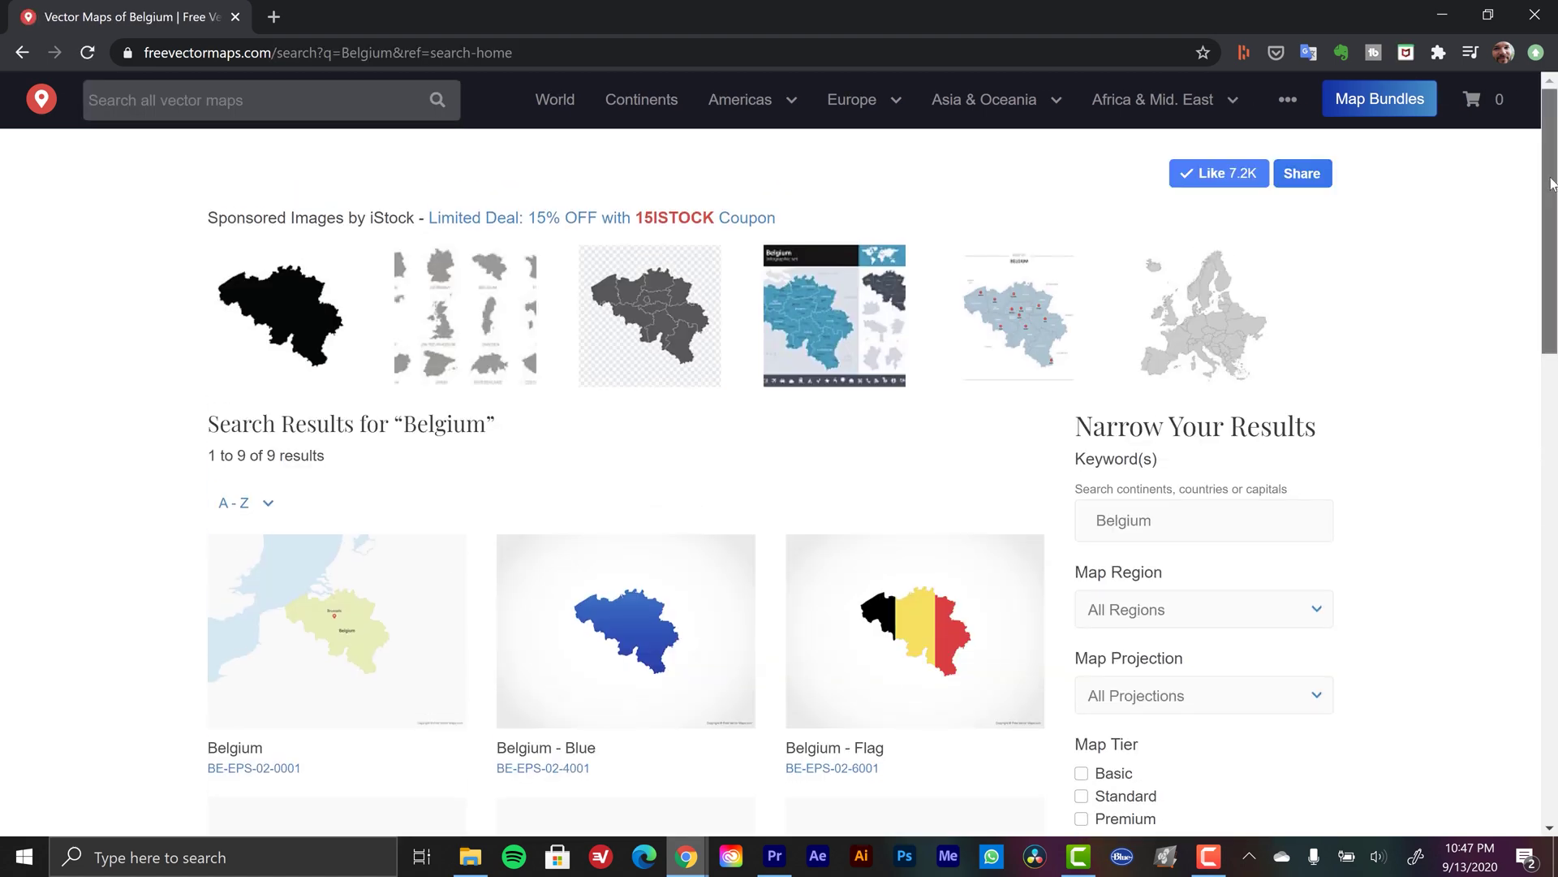
drag(1552, 213, 1547, 396)
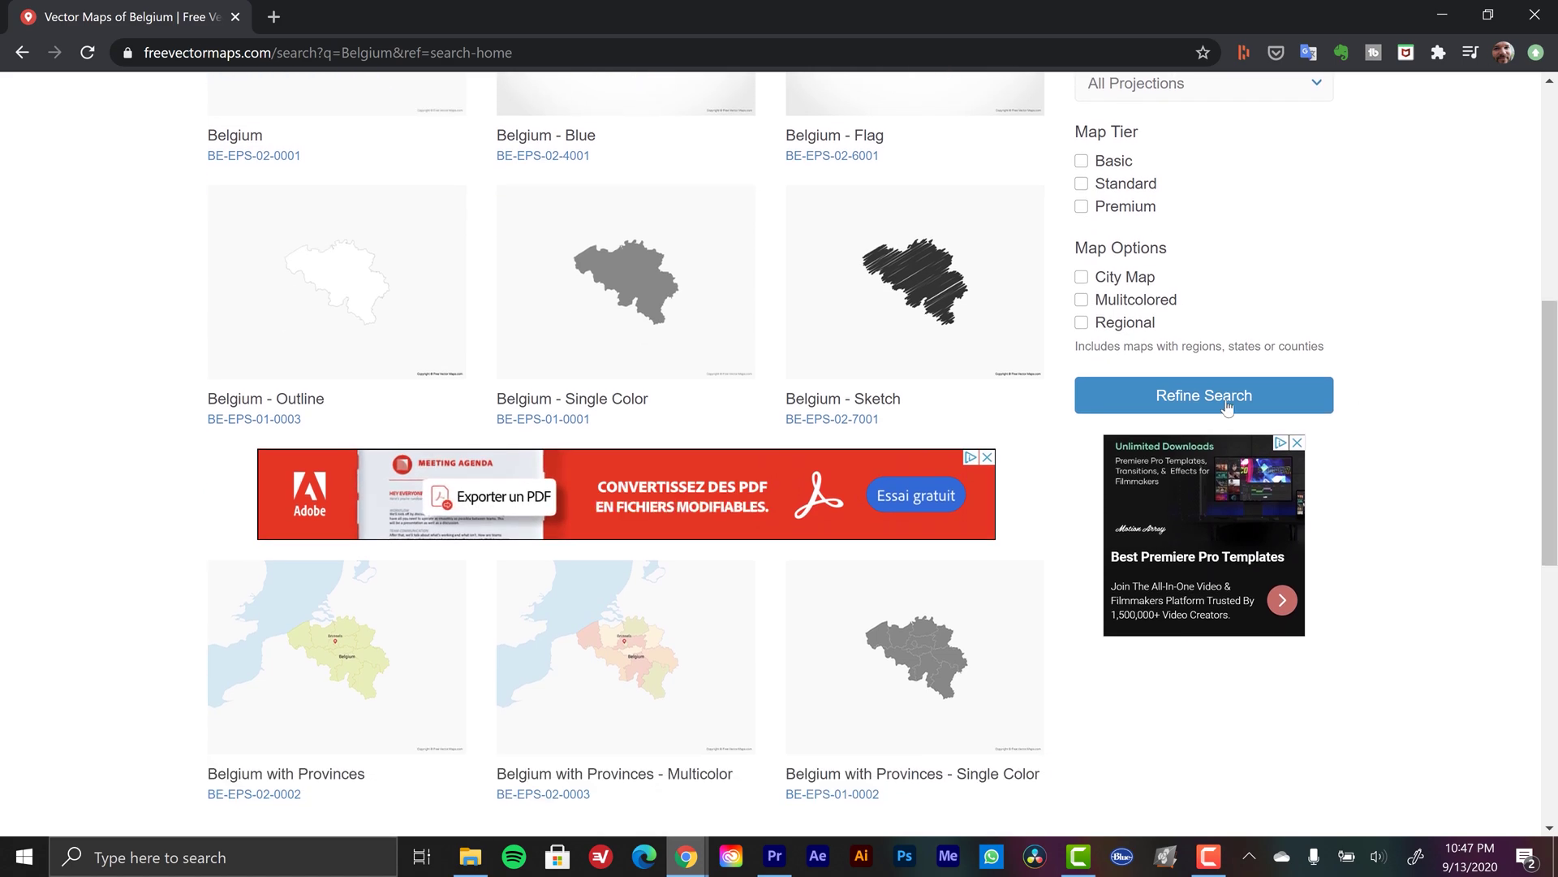
click(641, 398)
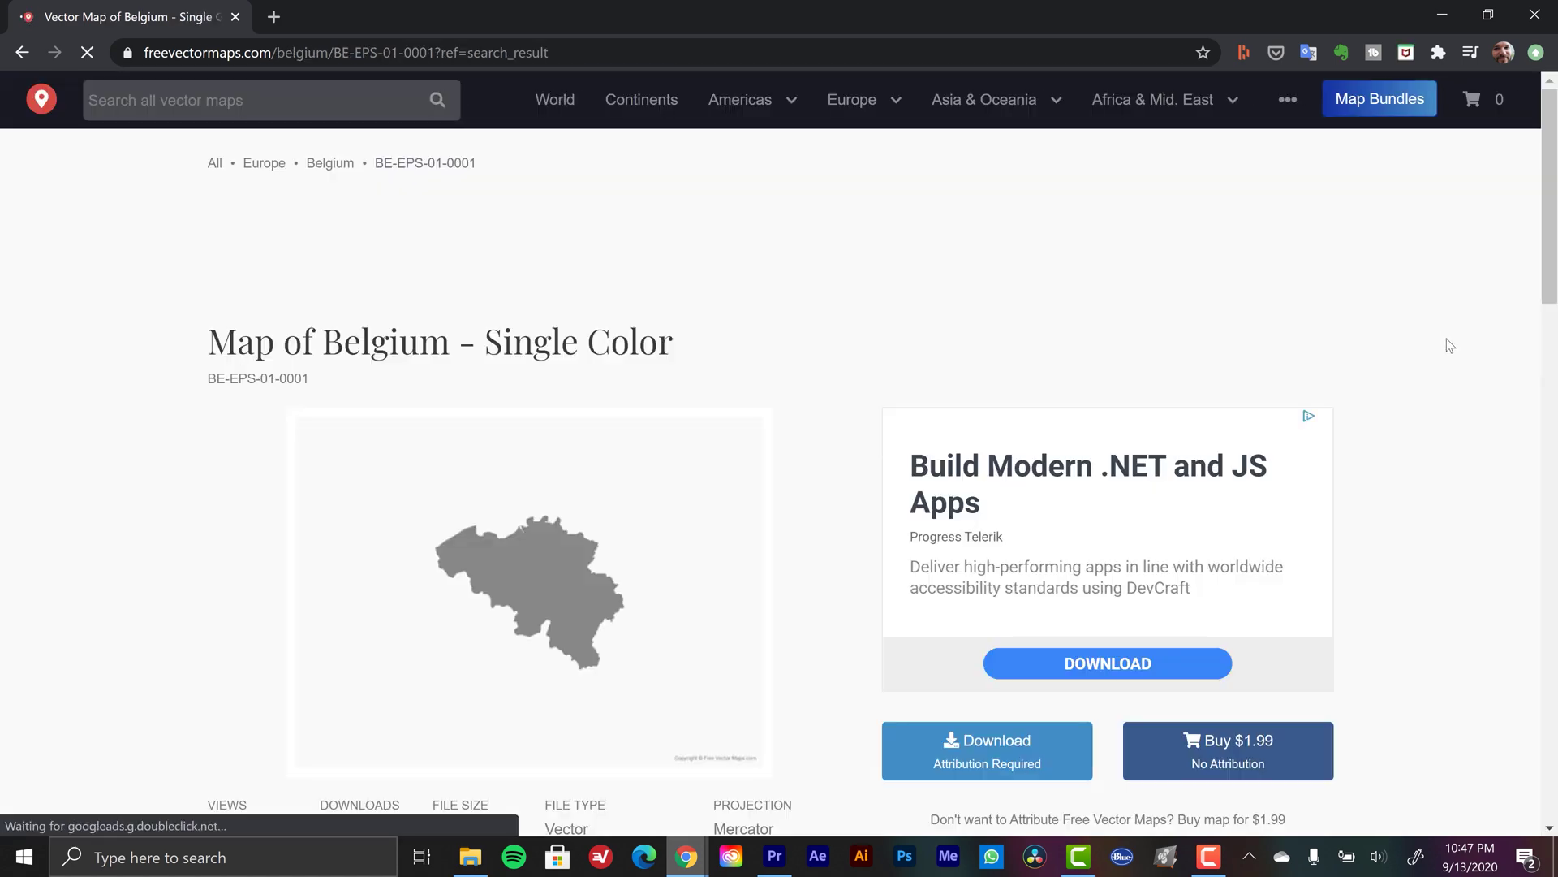
drag(1556, 223, 1556, 233)
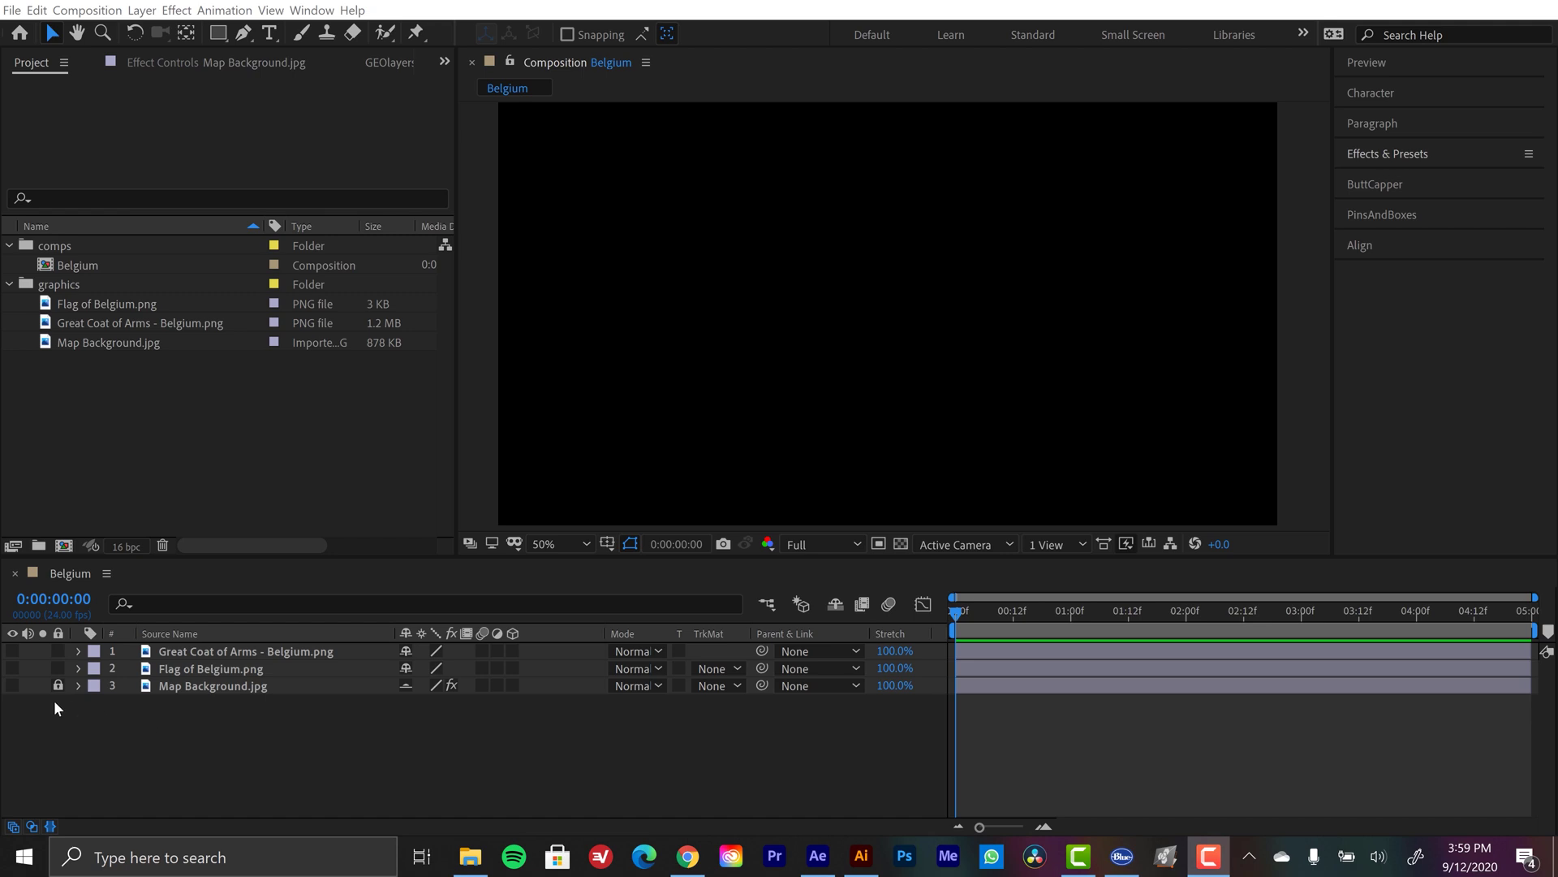
Turn on Map Background, Flag of Belgium and Great Coat of Arms, then open the BE-EPS-01-0001 download folder
click(12, 685)
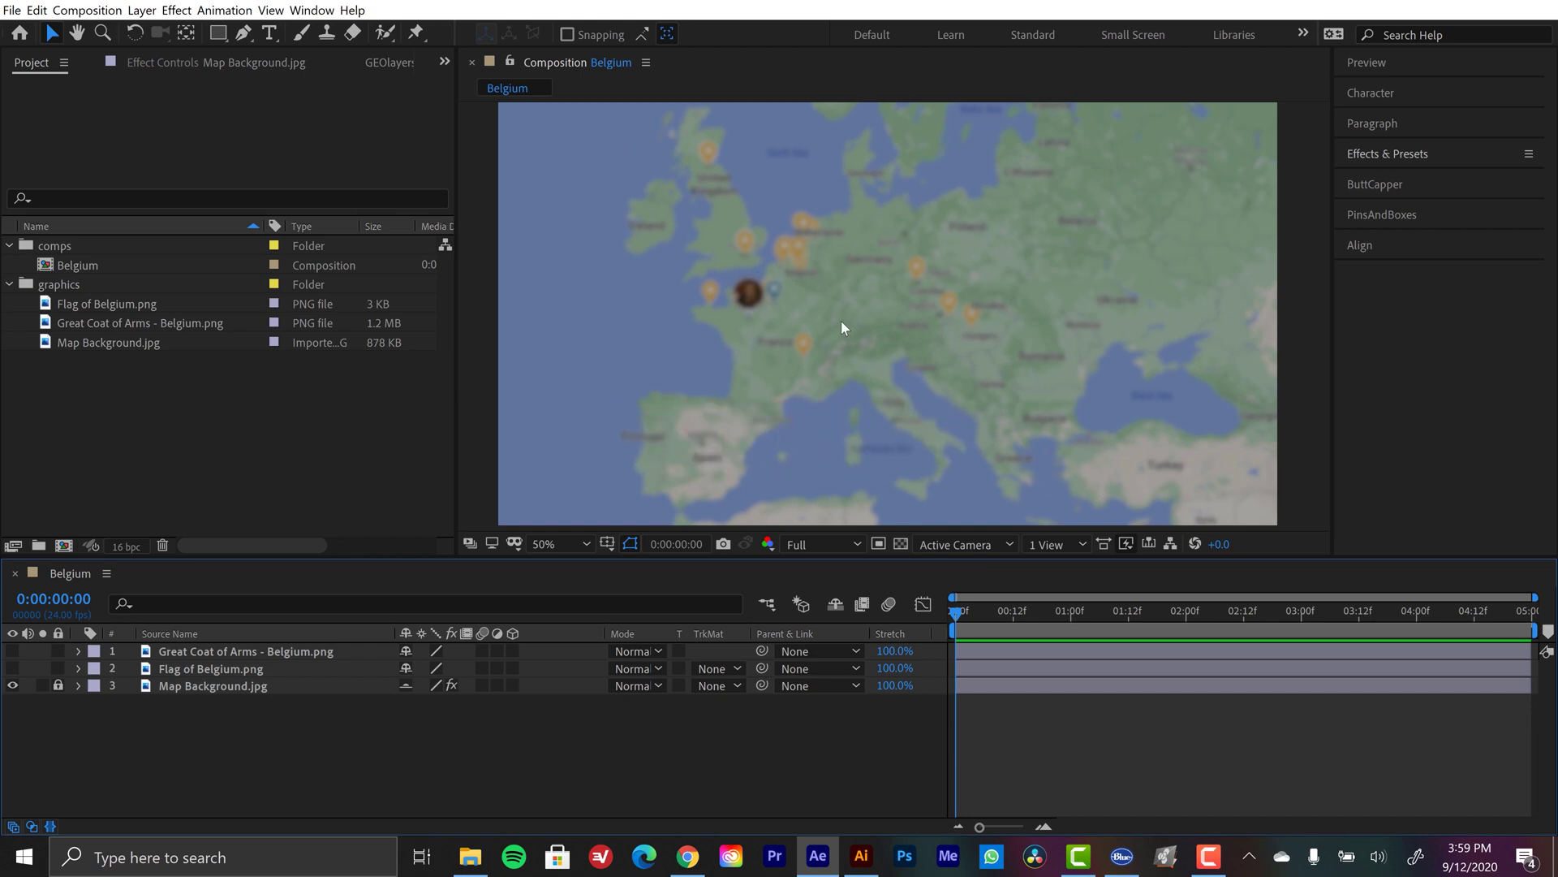
click(12, 668)
click(12, 651)
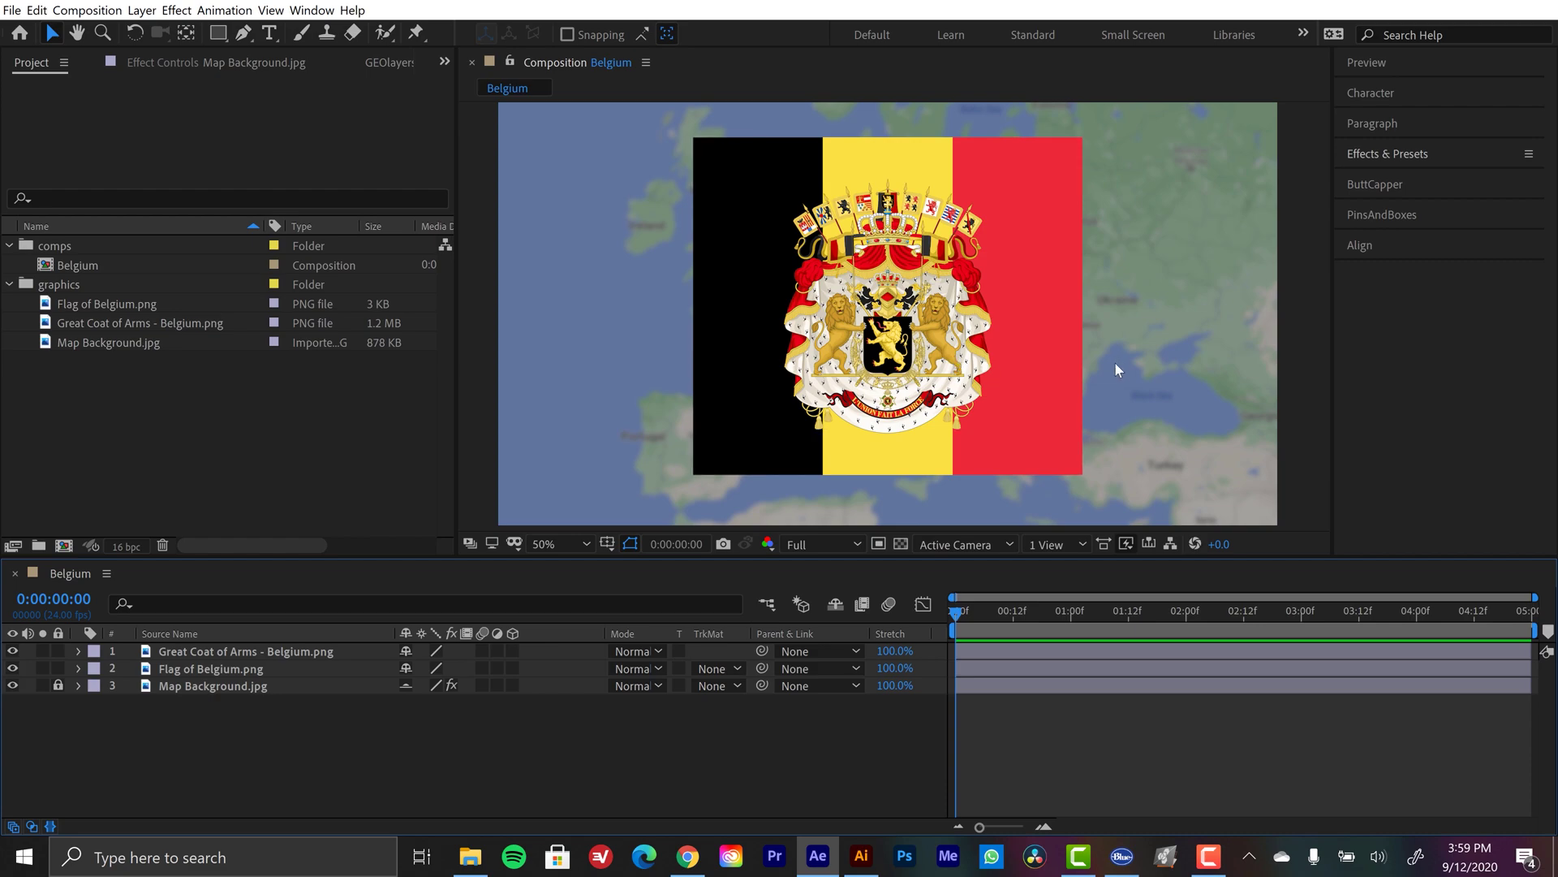
click(471, 856)
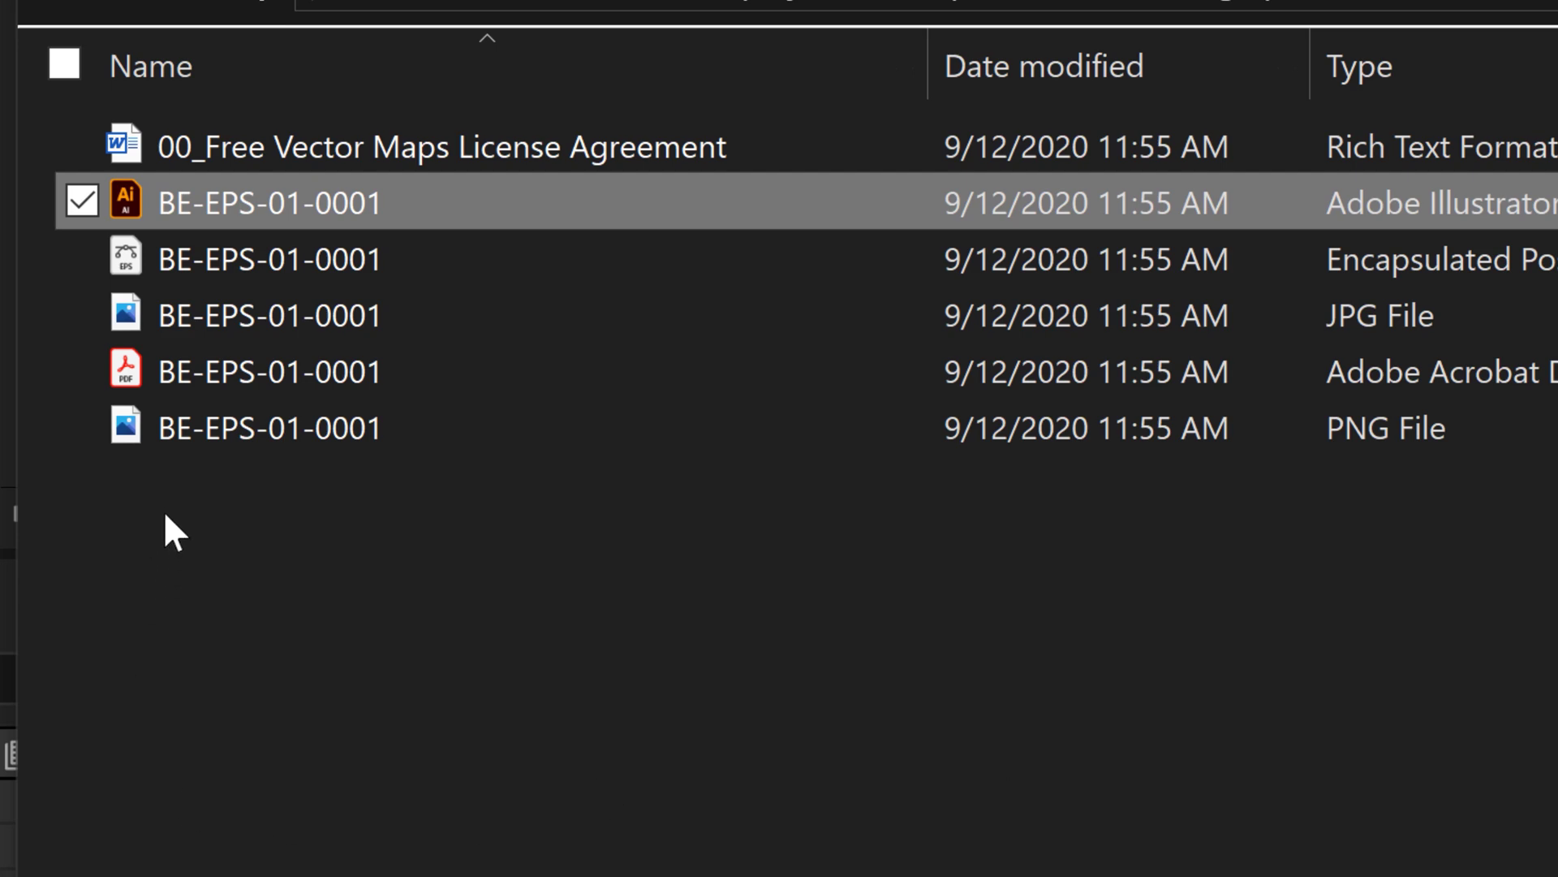
Drag BE-EPS-01-0001.ai from File Explorer into the After Effects Project panel
drag(255, 183, 0, 167)
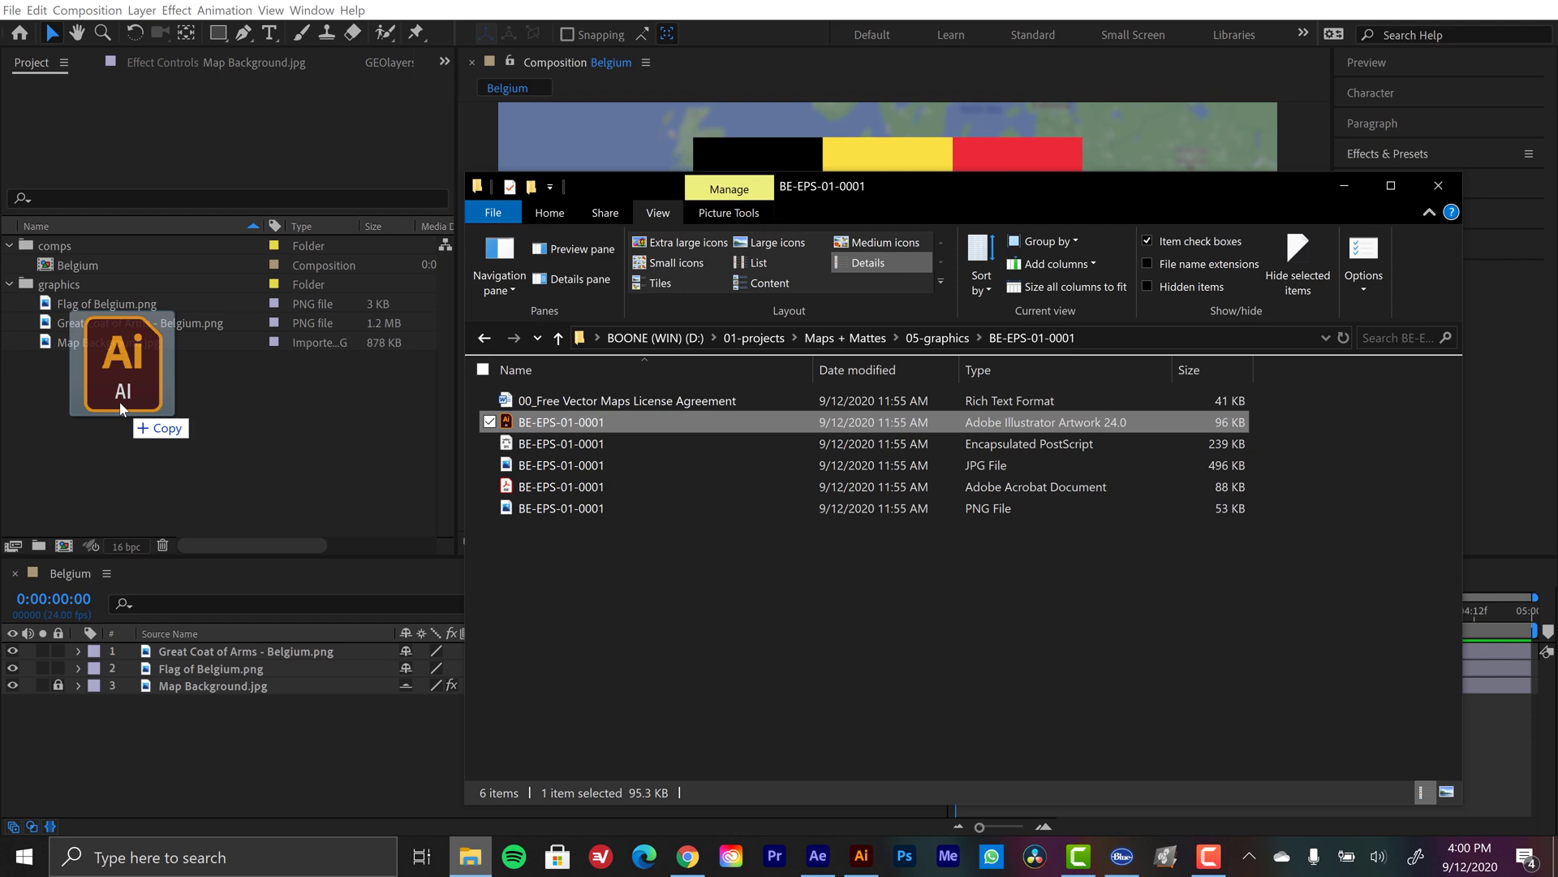
drag(121, 408, 323, 526)
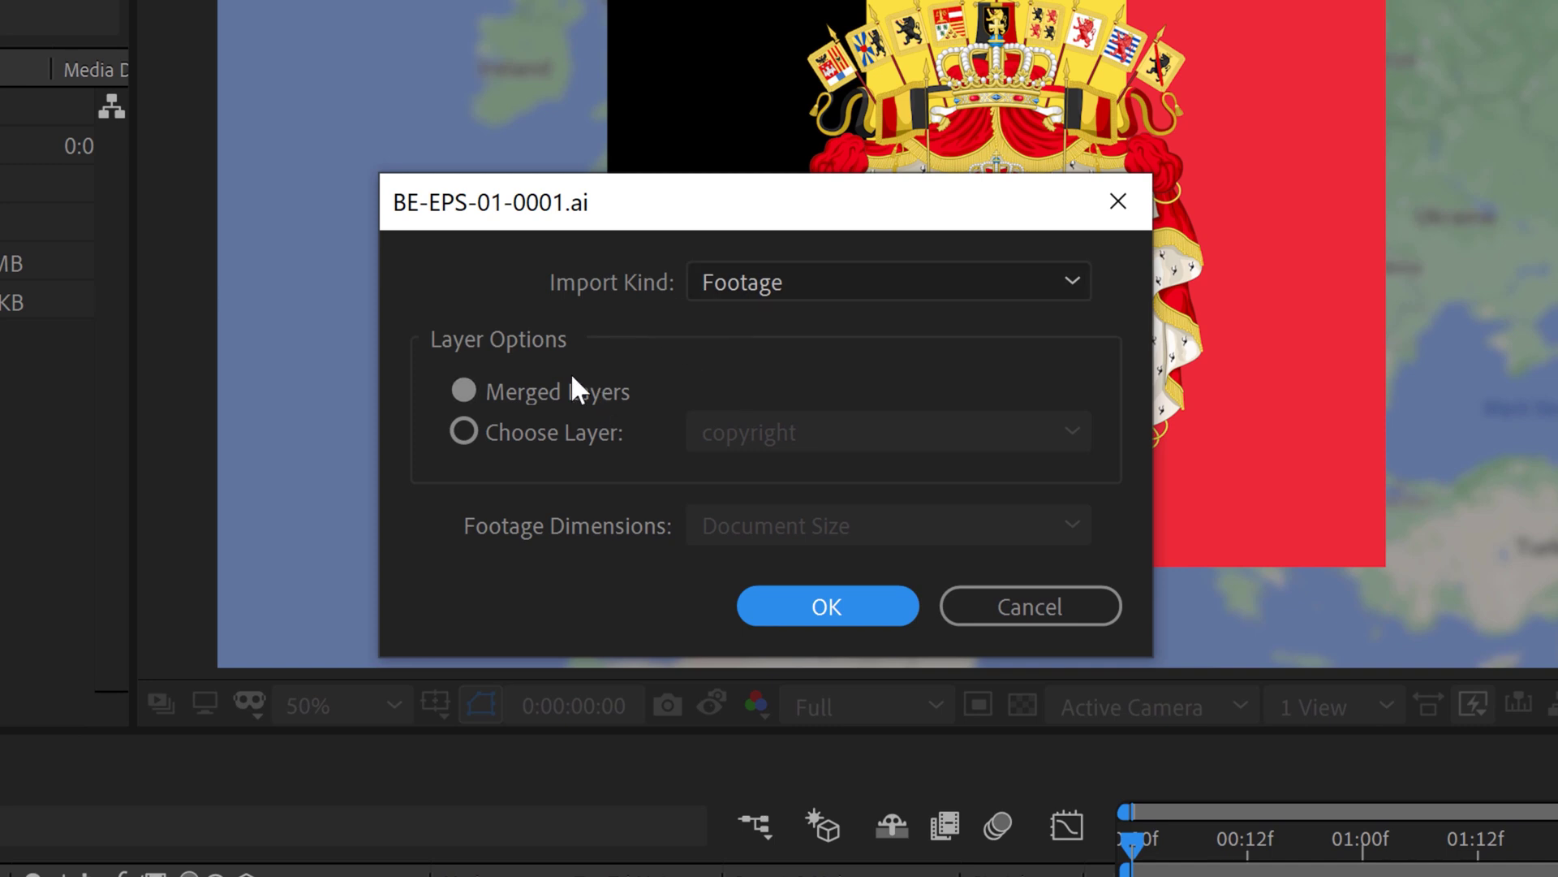
Import BE-EPS-01-0001.ai using Choose Layer set to 'Belgium' only
click(526, 431)
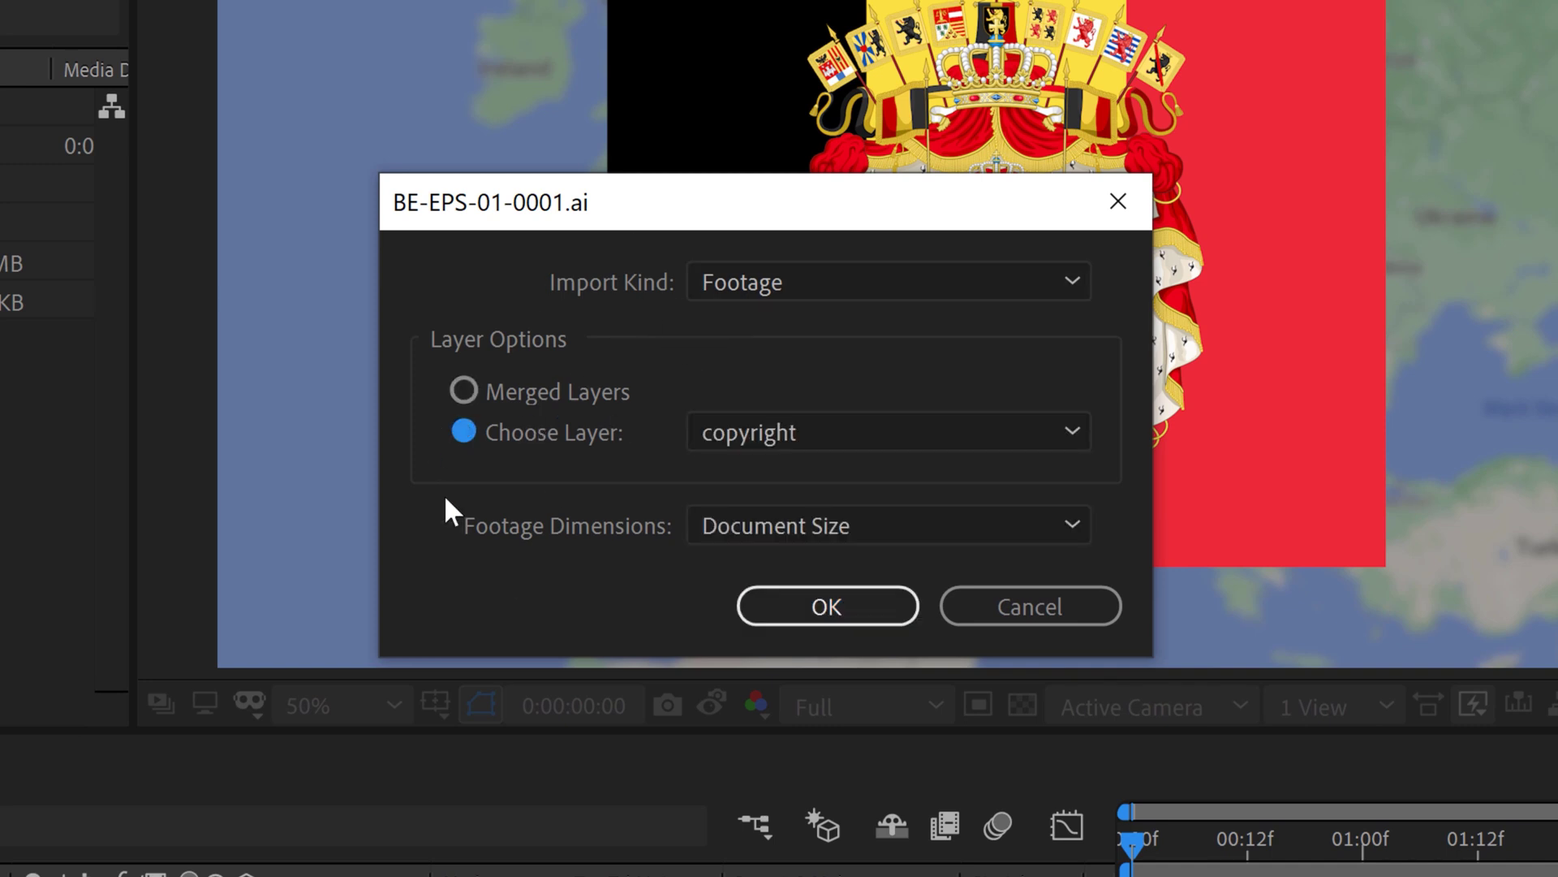
click(780, 446)
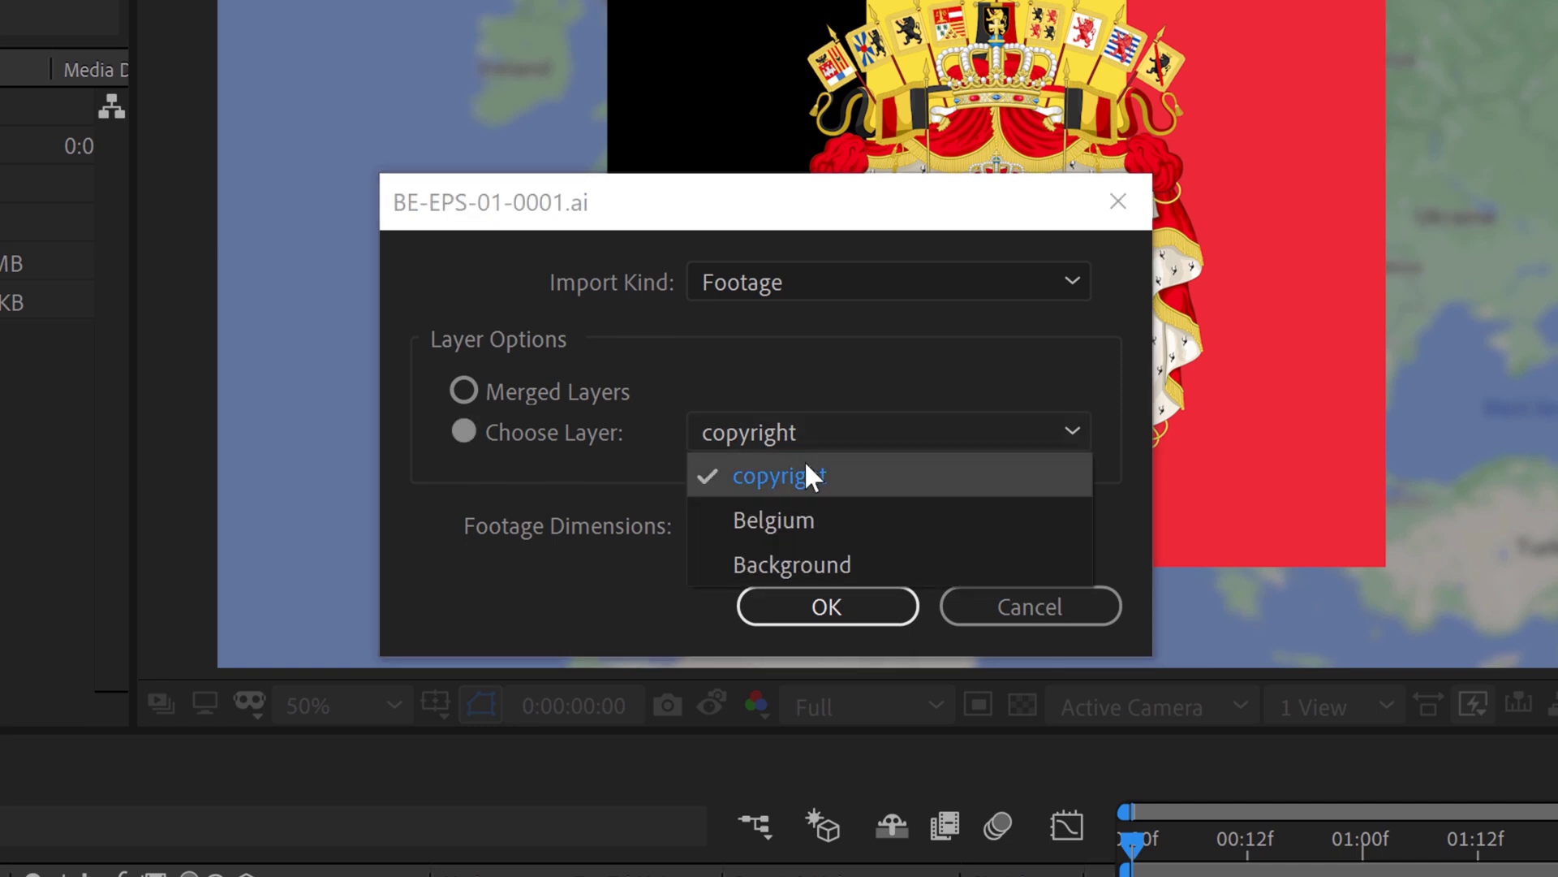
click(802, 518)
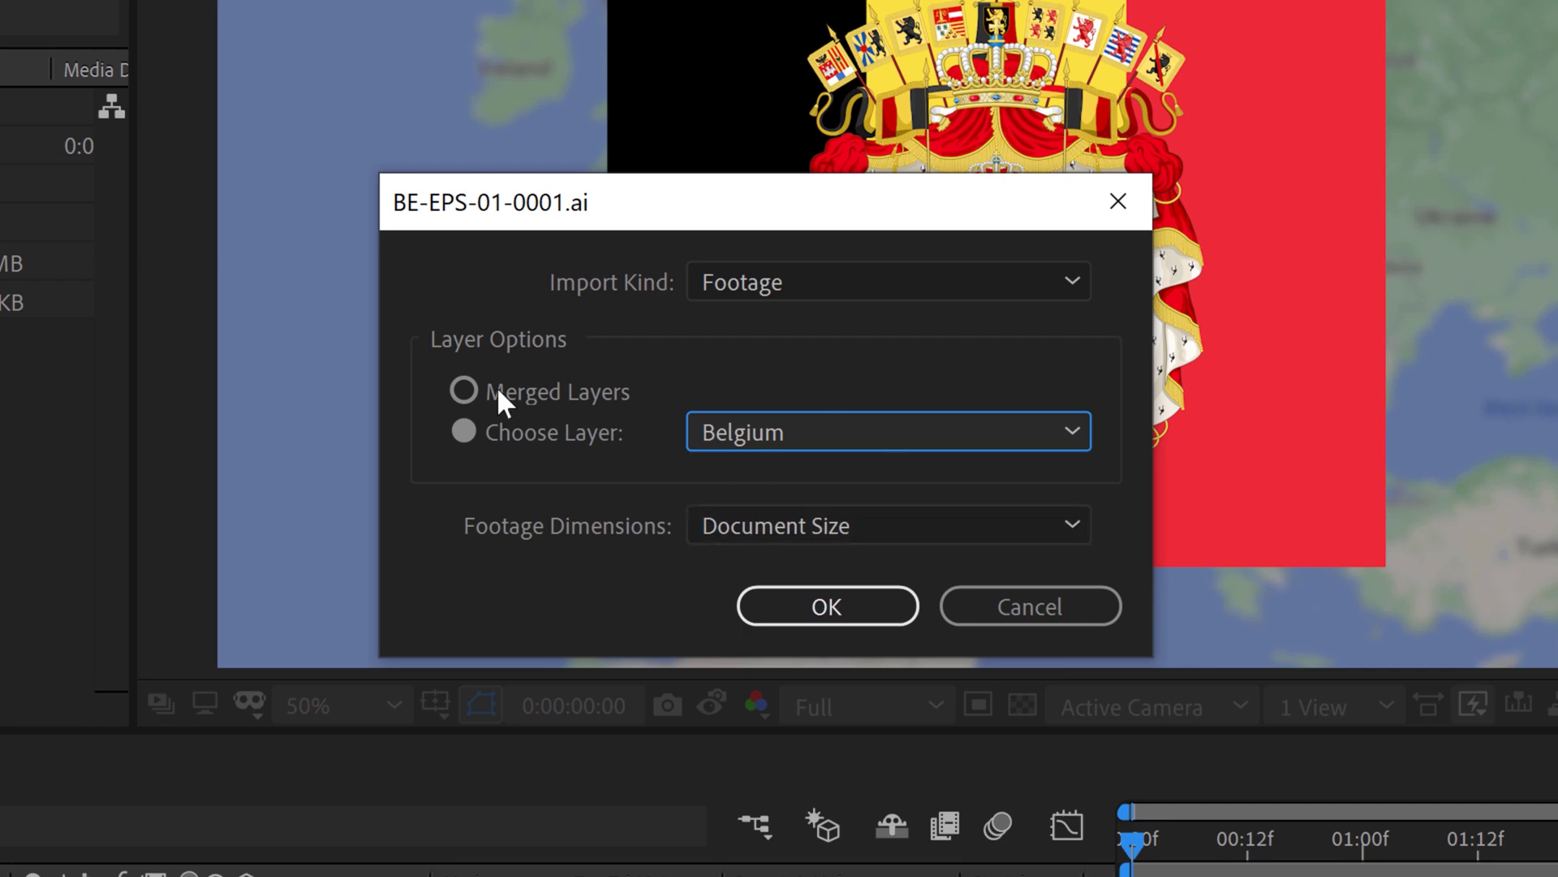
click(862, 614)
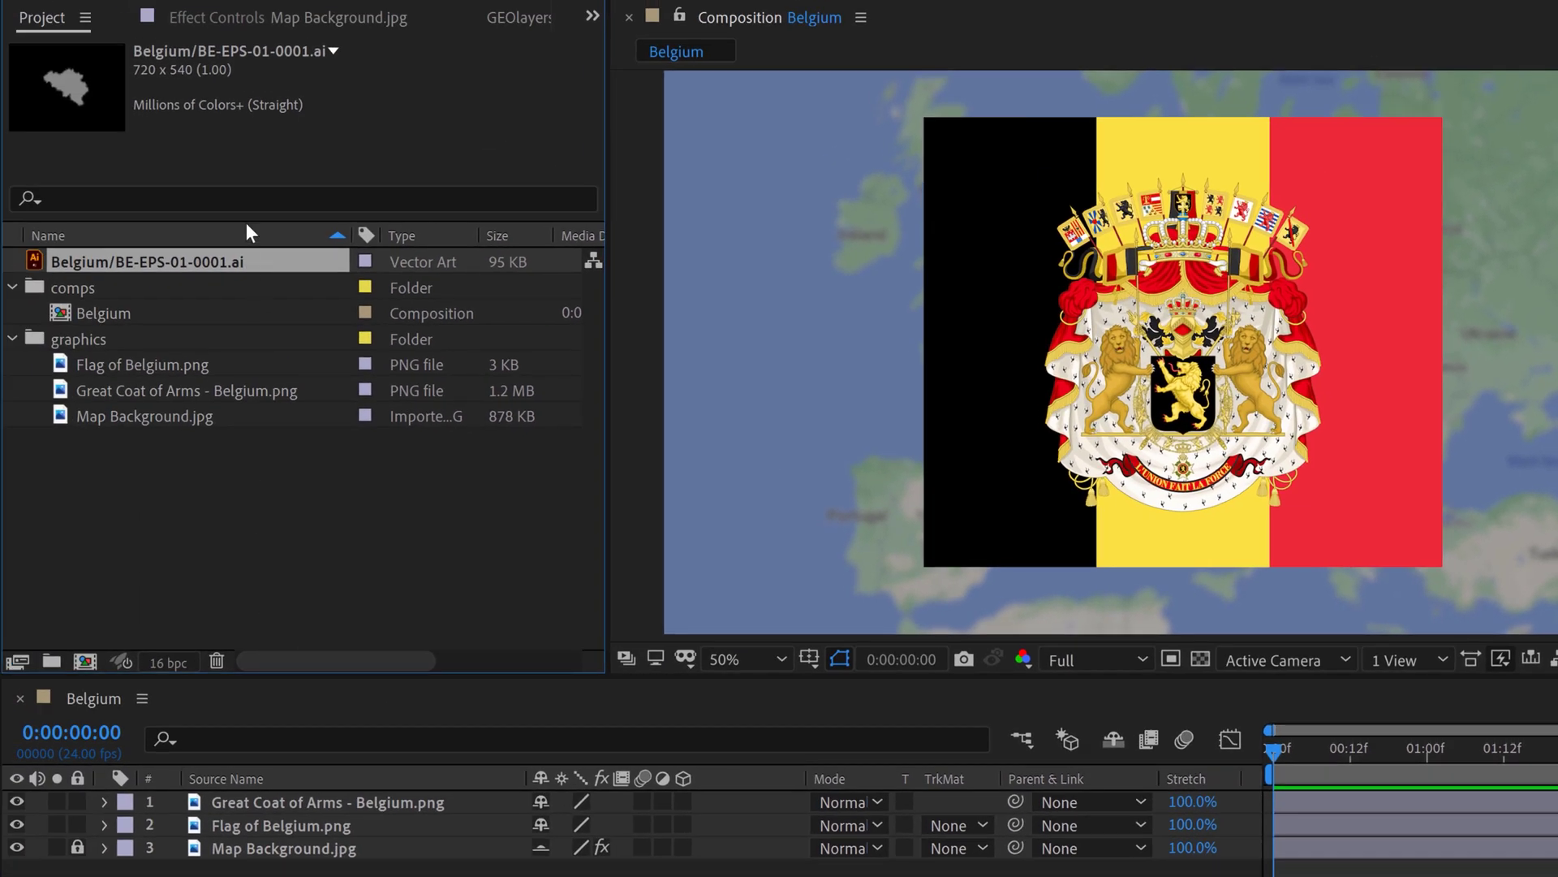
Add the Belgium map file to the comp, solo it, and scale it up to 1173%
drag(96, 272, 251, 802)
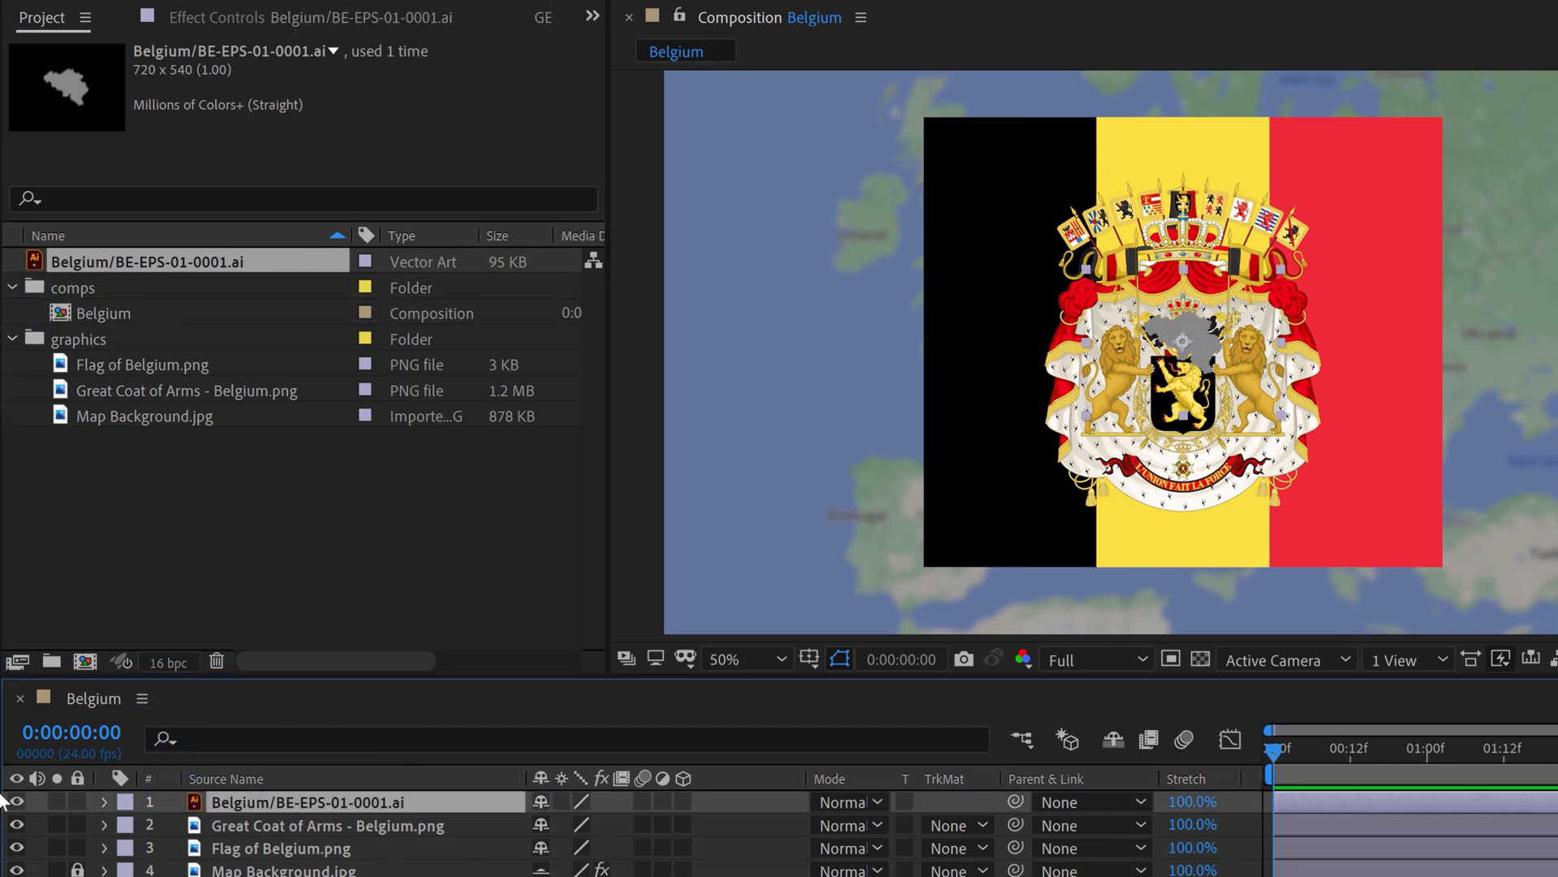
click(57, 801)
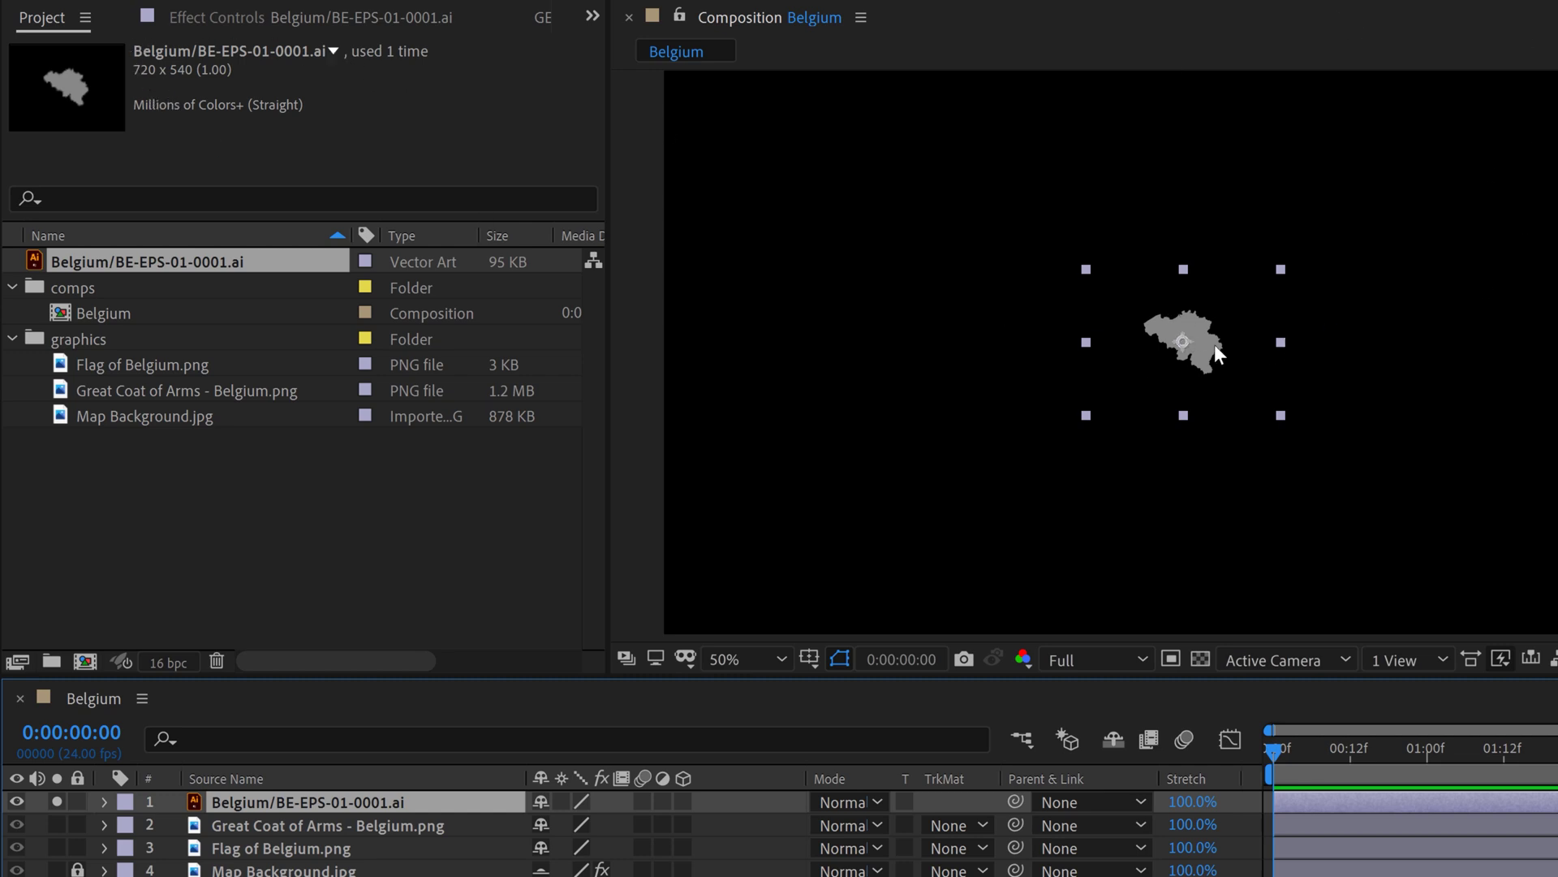
key(s)
drag(573, 825, 1273, 826)
drag(547, 826, 937, 784)
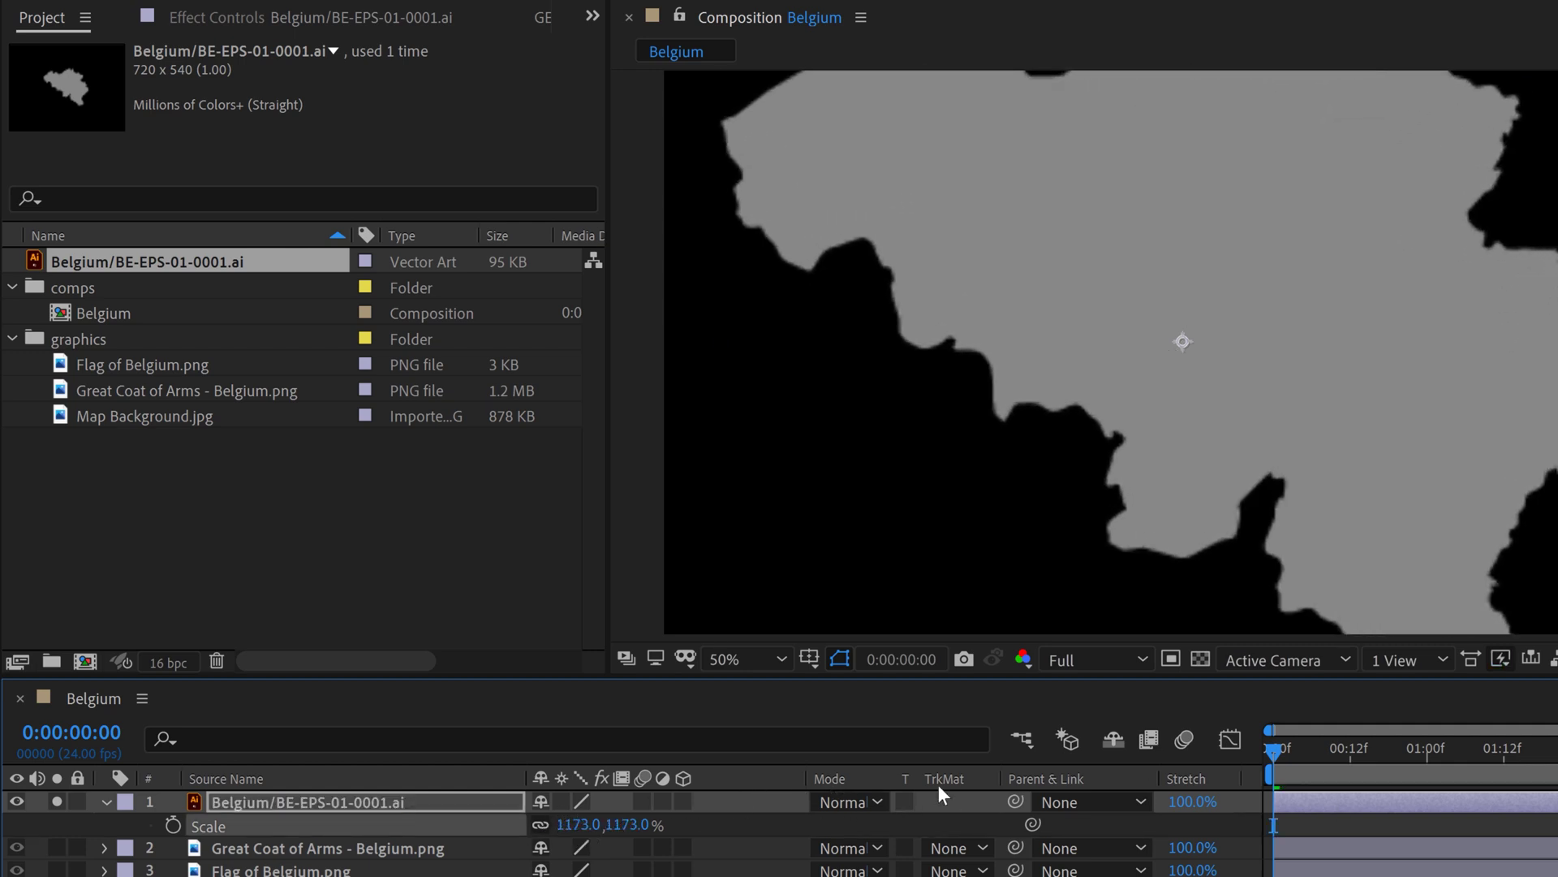
Enable Continuously Rasterize on the map layer and scale it back down to 594%
click(561, 801)
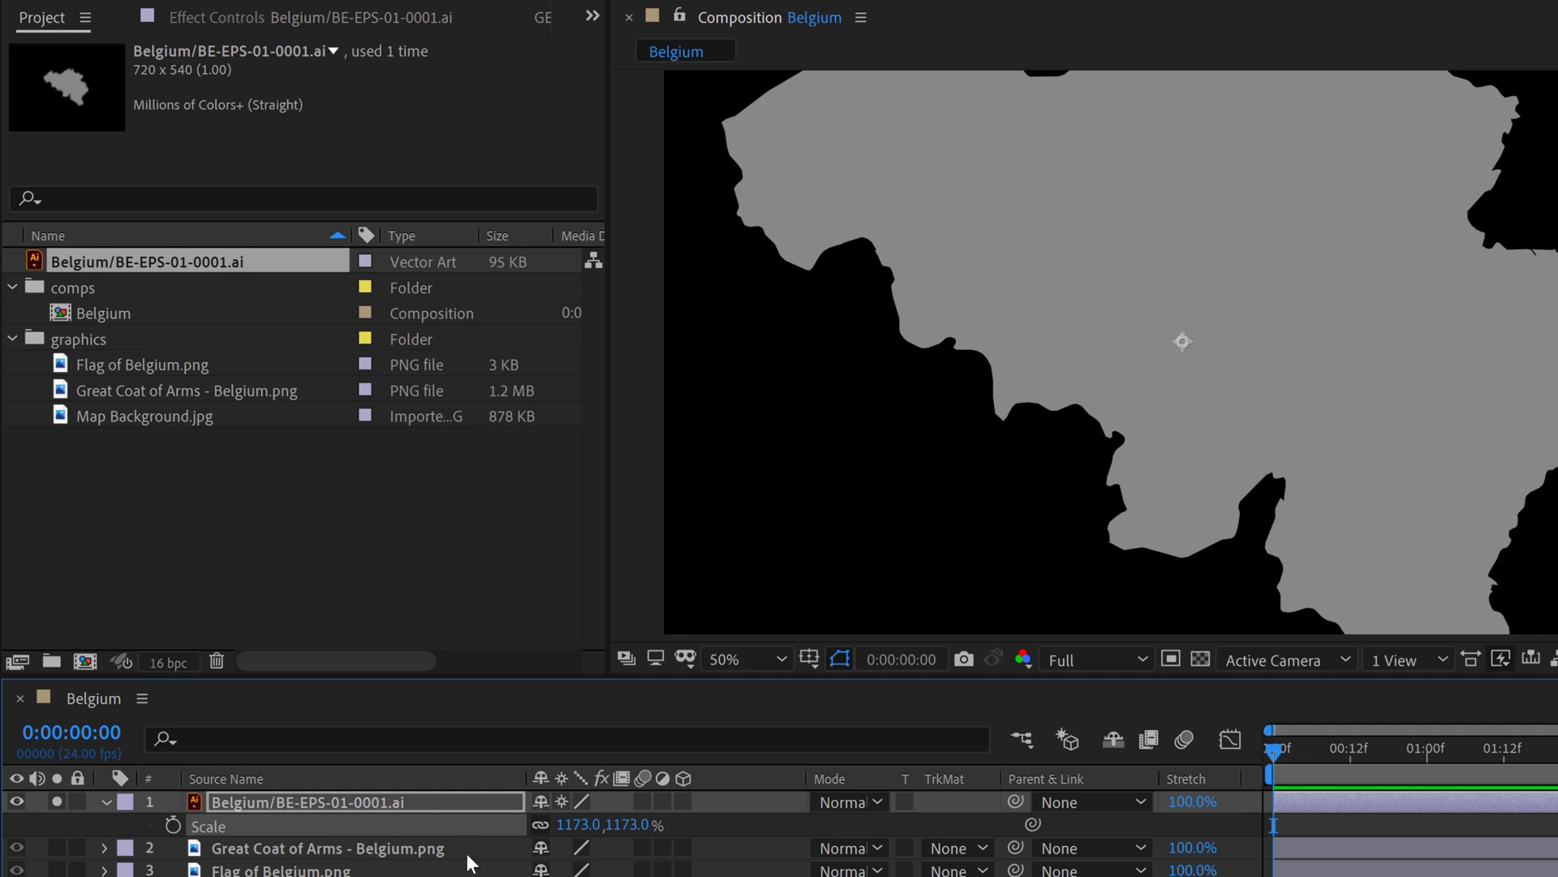
drag(577, 825, 455, 836)
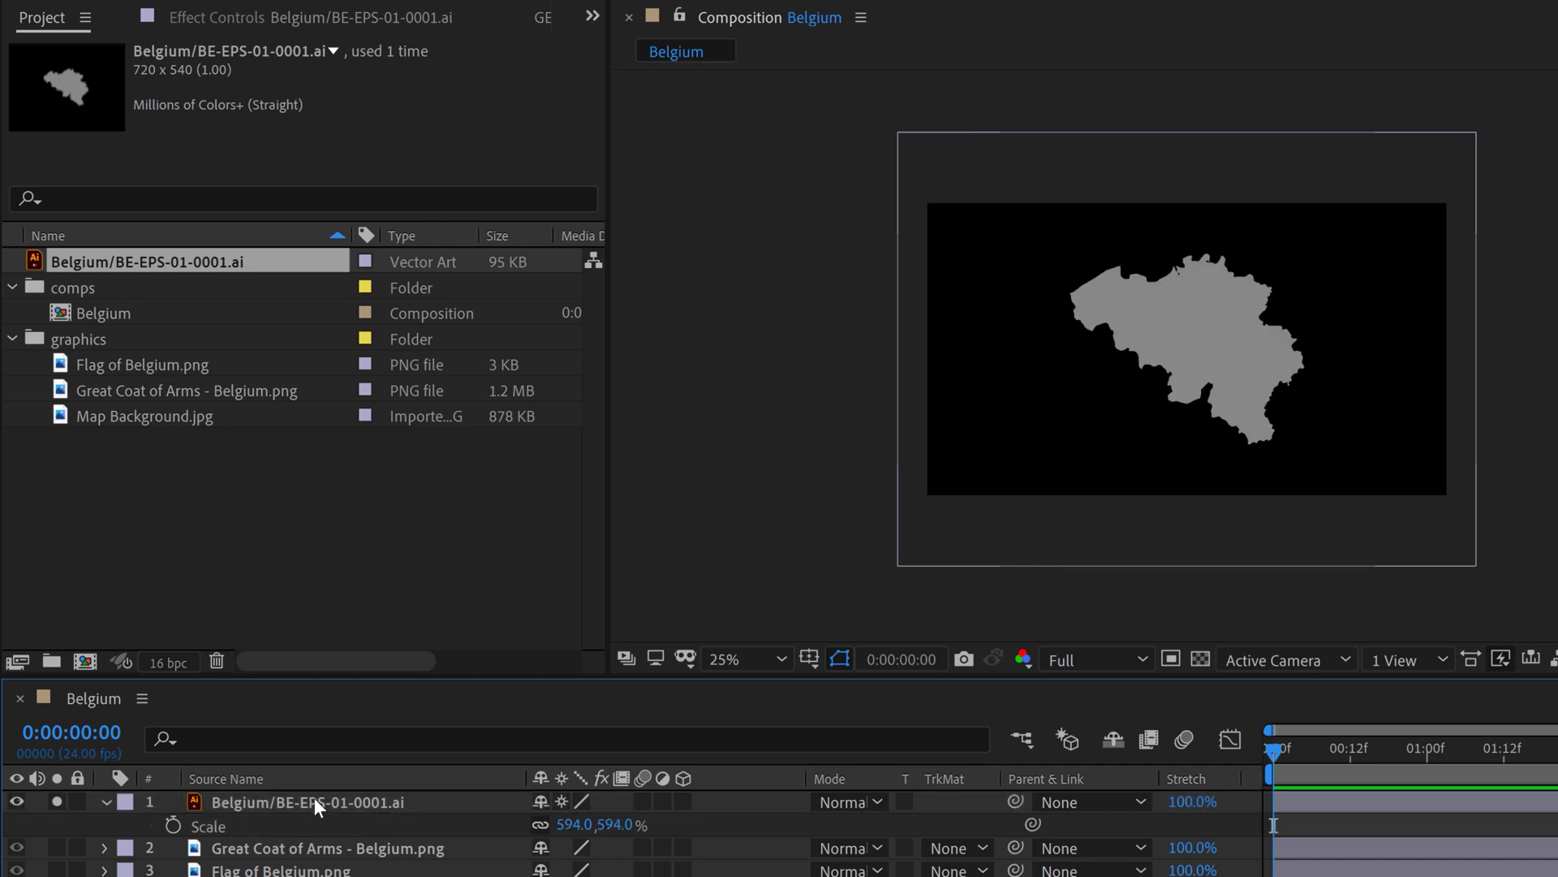
right_click(314, 797)
mouse_move(397, 627)
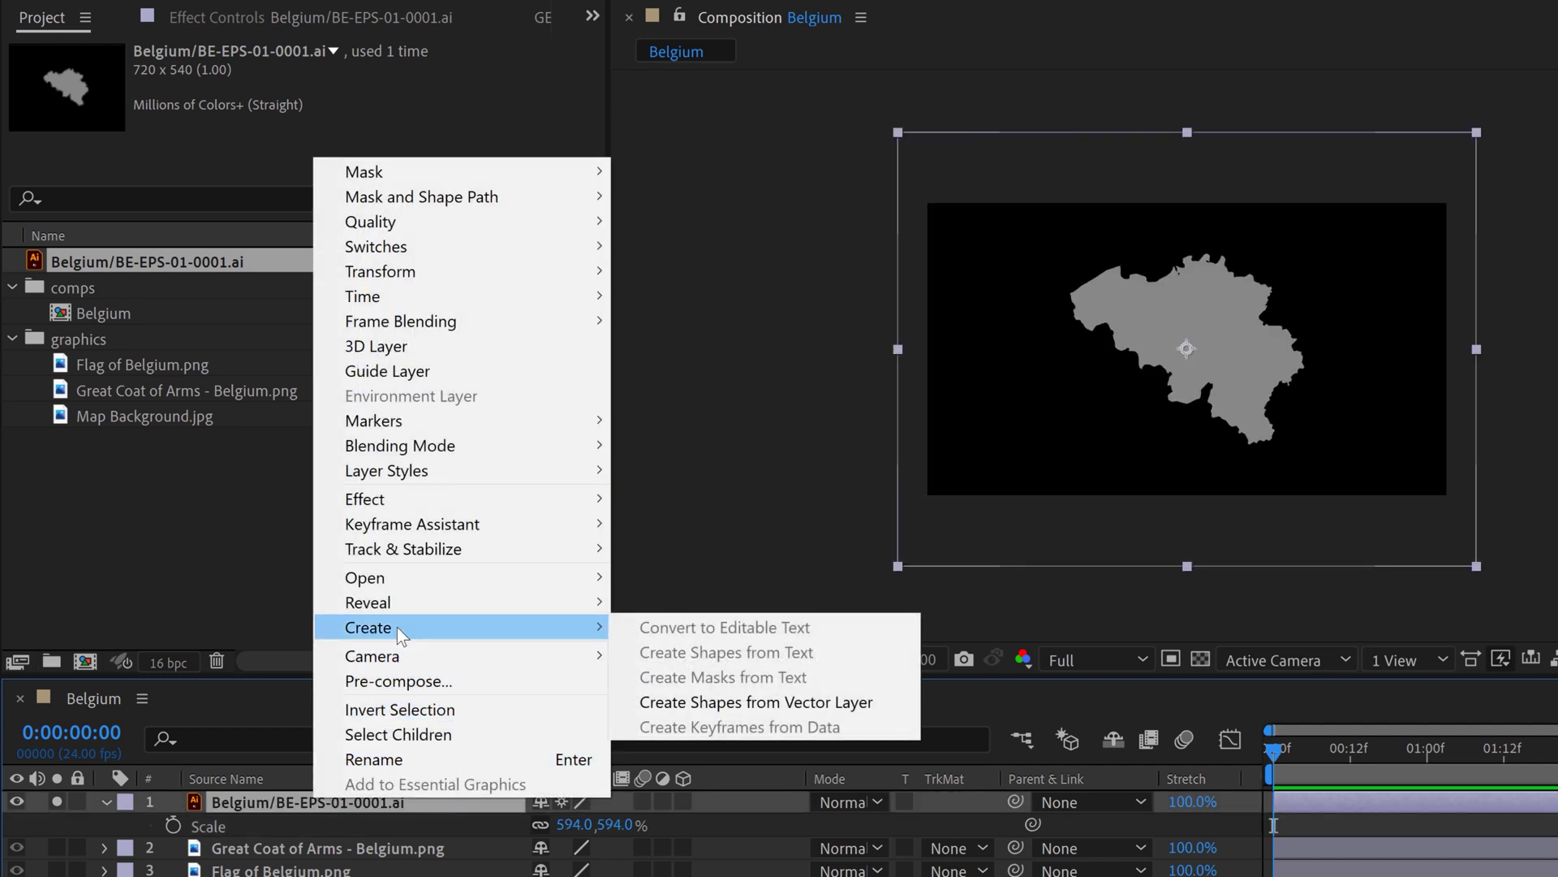
click(874, 703)
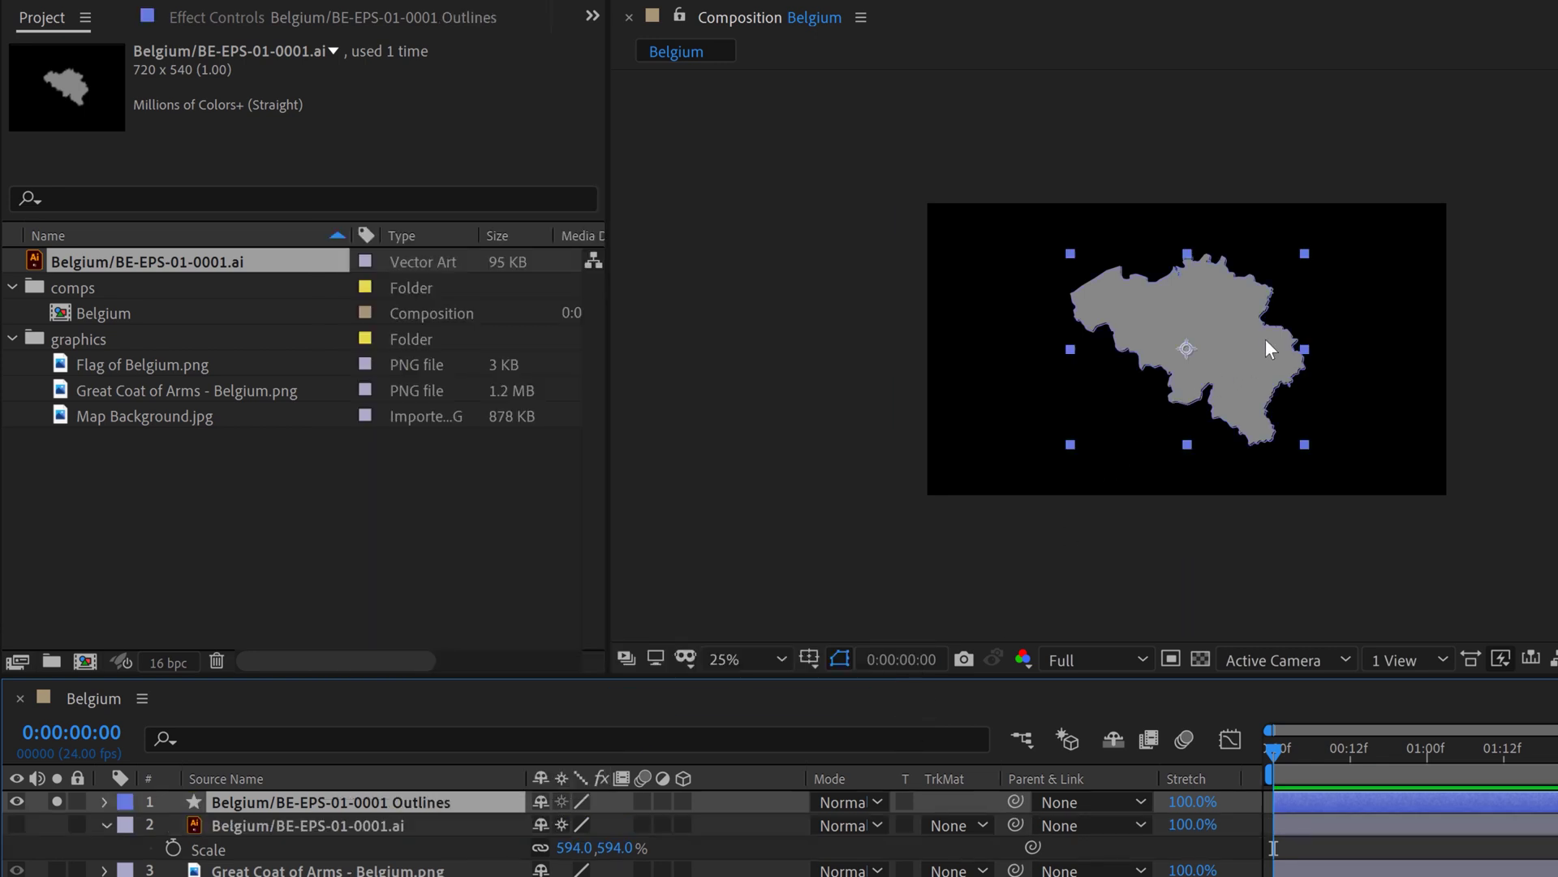
click(273, 821)
key(Delete)
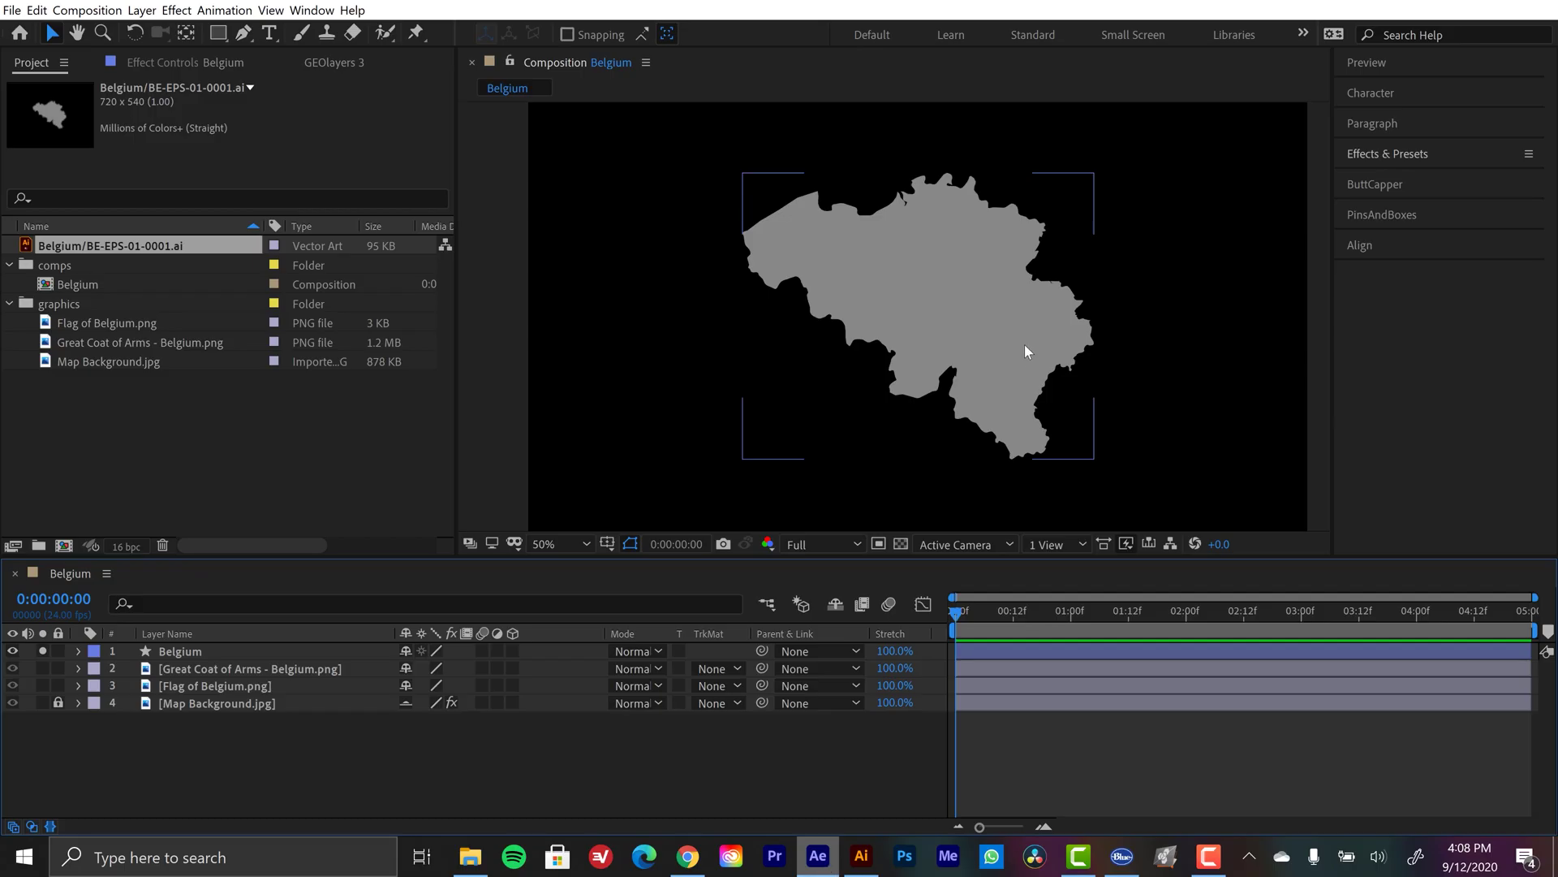
click(193, 651)
click(976, 272)
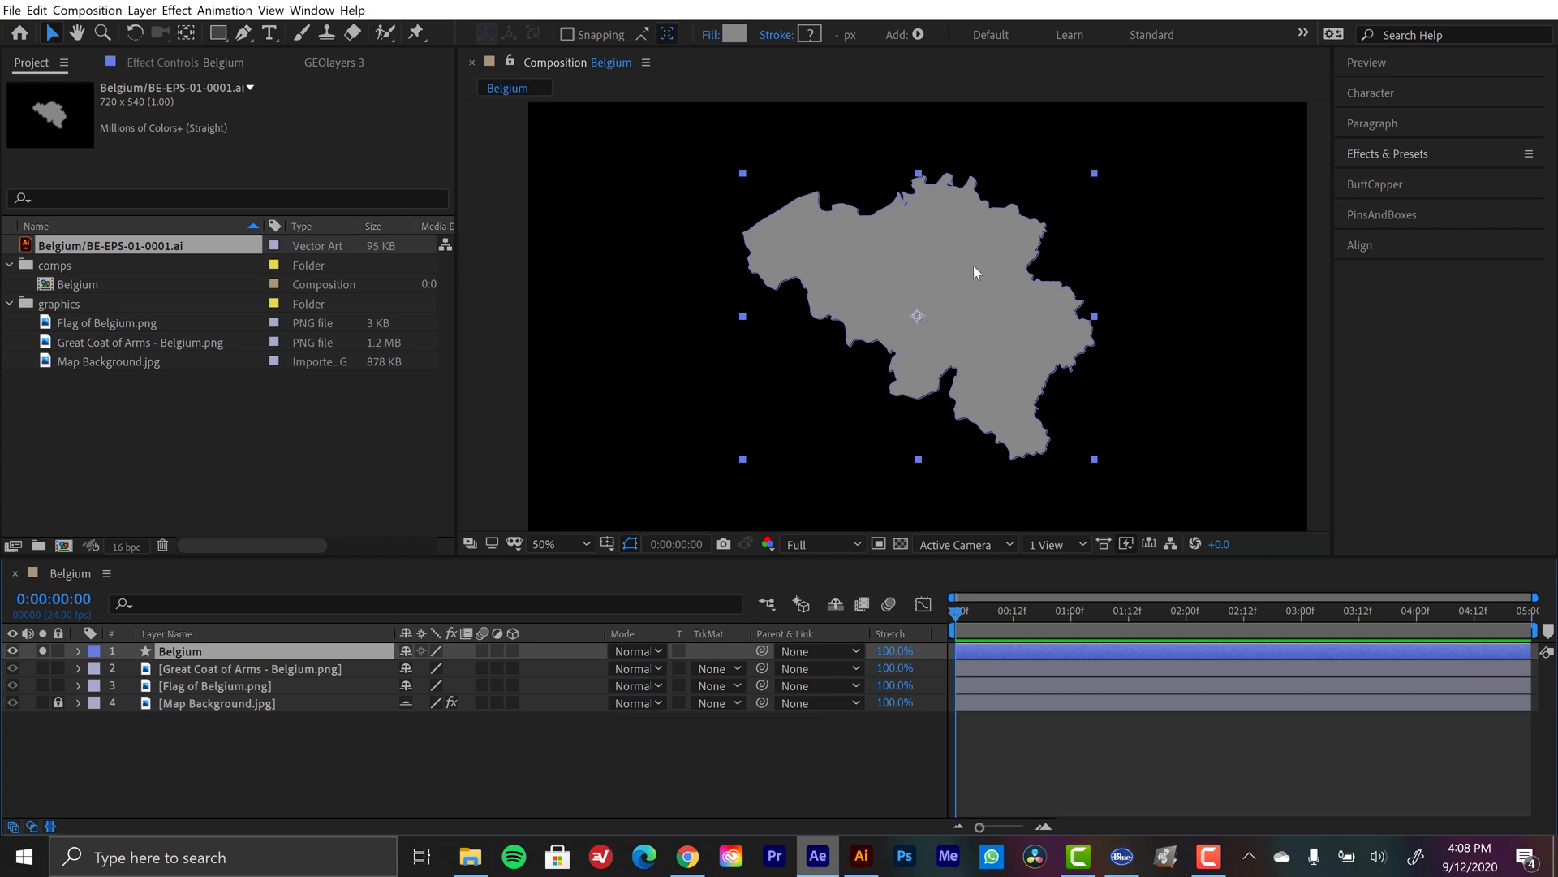
double_click(893, 205)
scroll(828, 349, up, 4)
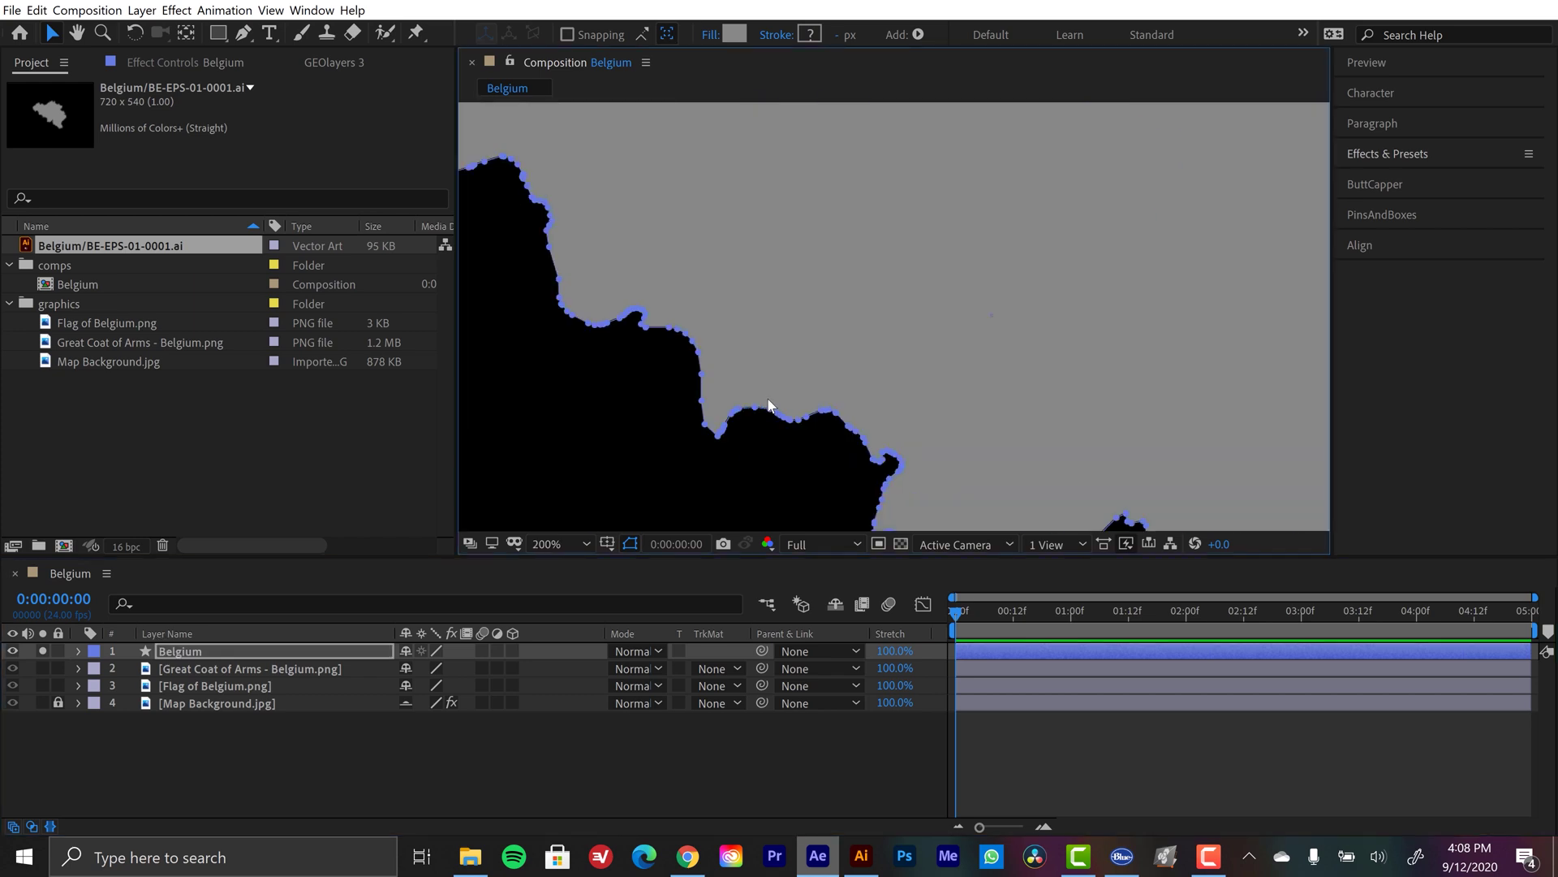
key(h)
drag(780, 352, 966, 406)
scroll(964, 404, up, 2)
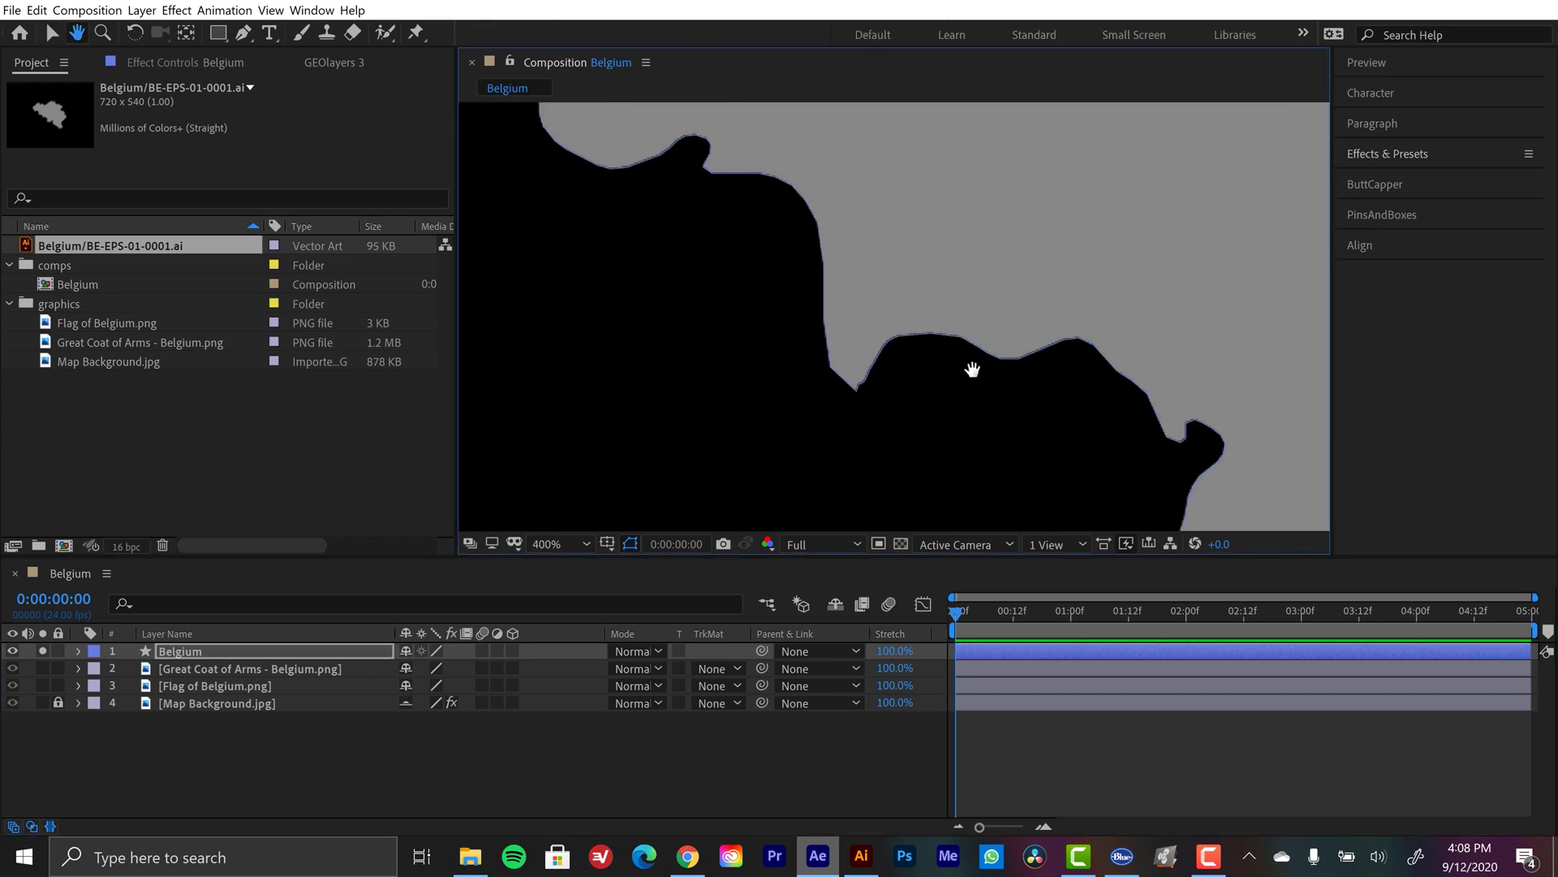
key(v)
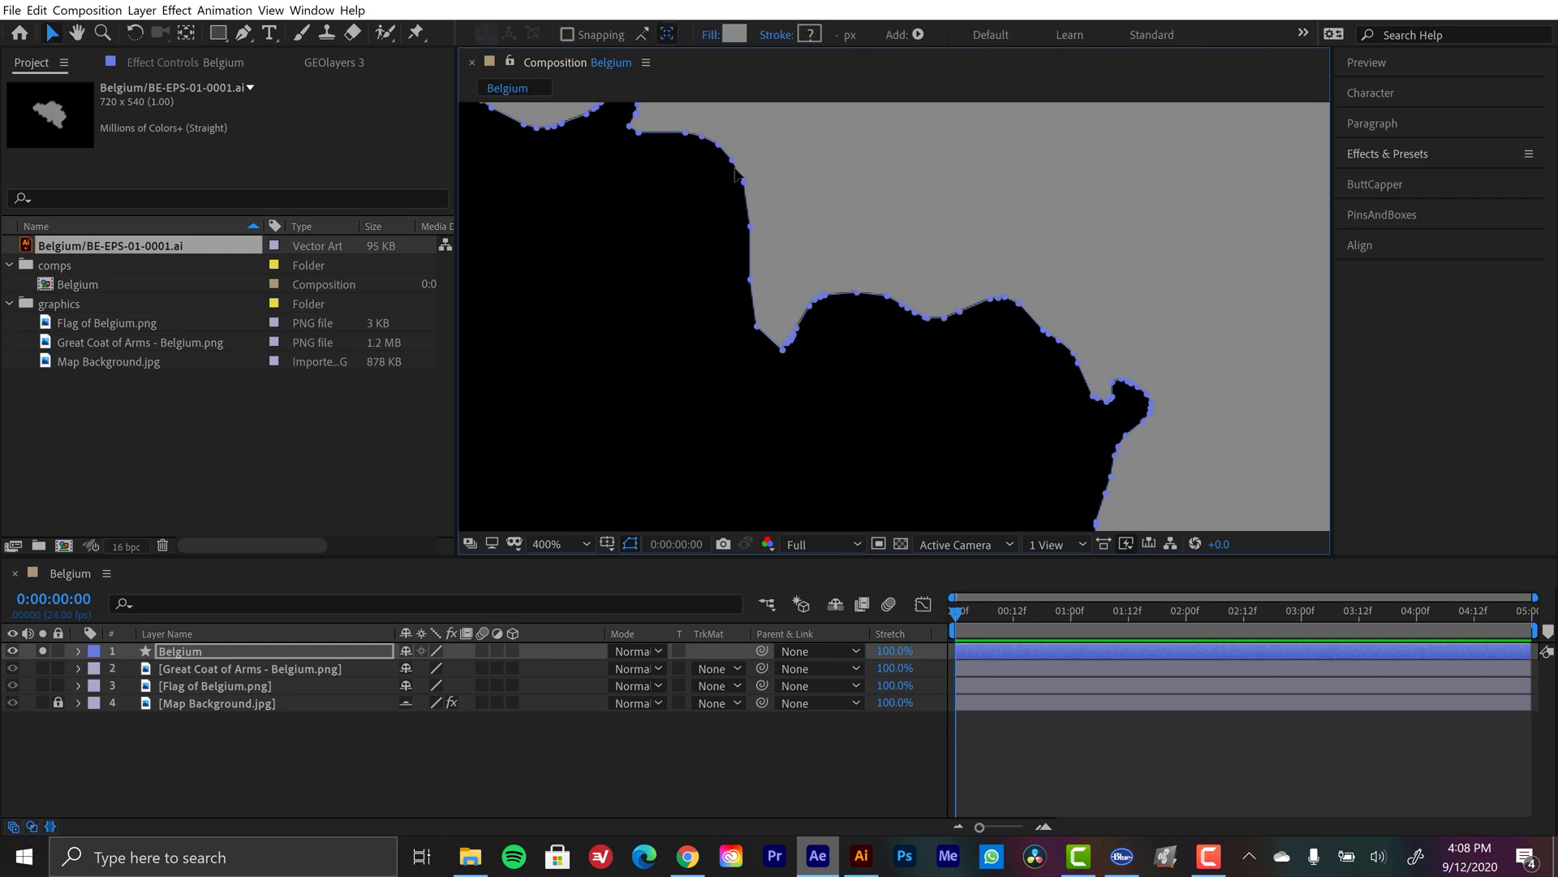
scroll(841, 383, down, 6)
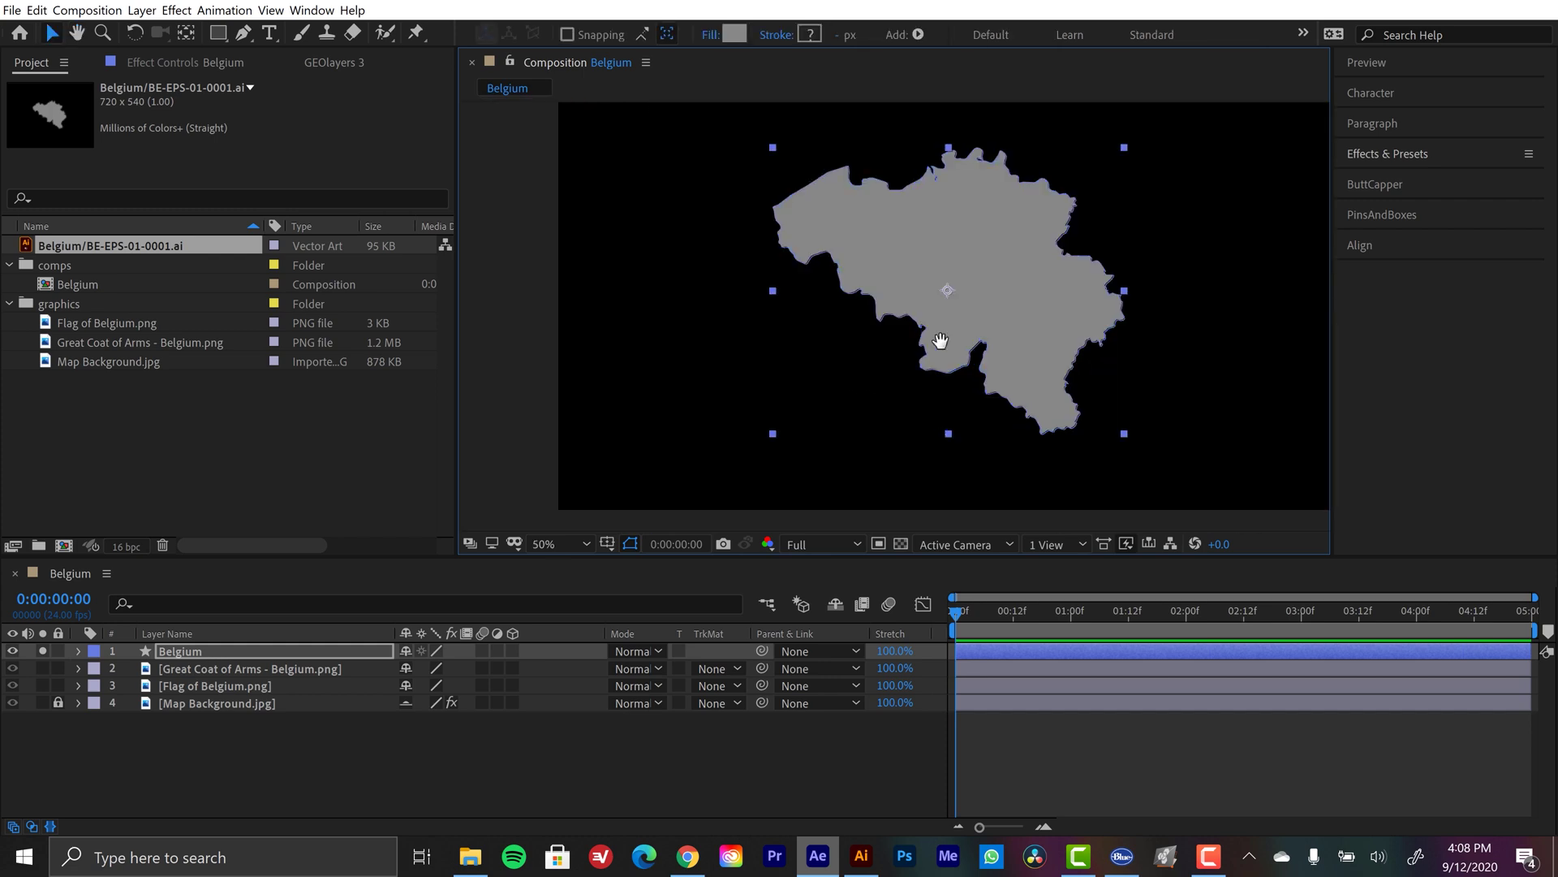
key(h)
drag(985, 268, 937, 293)
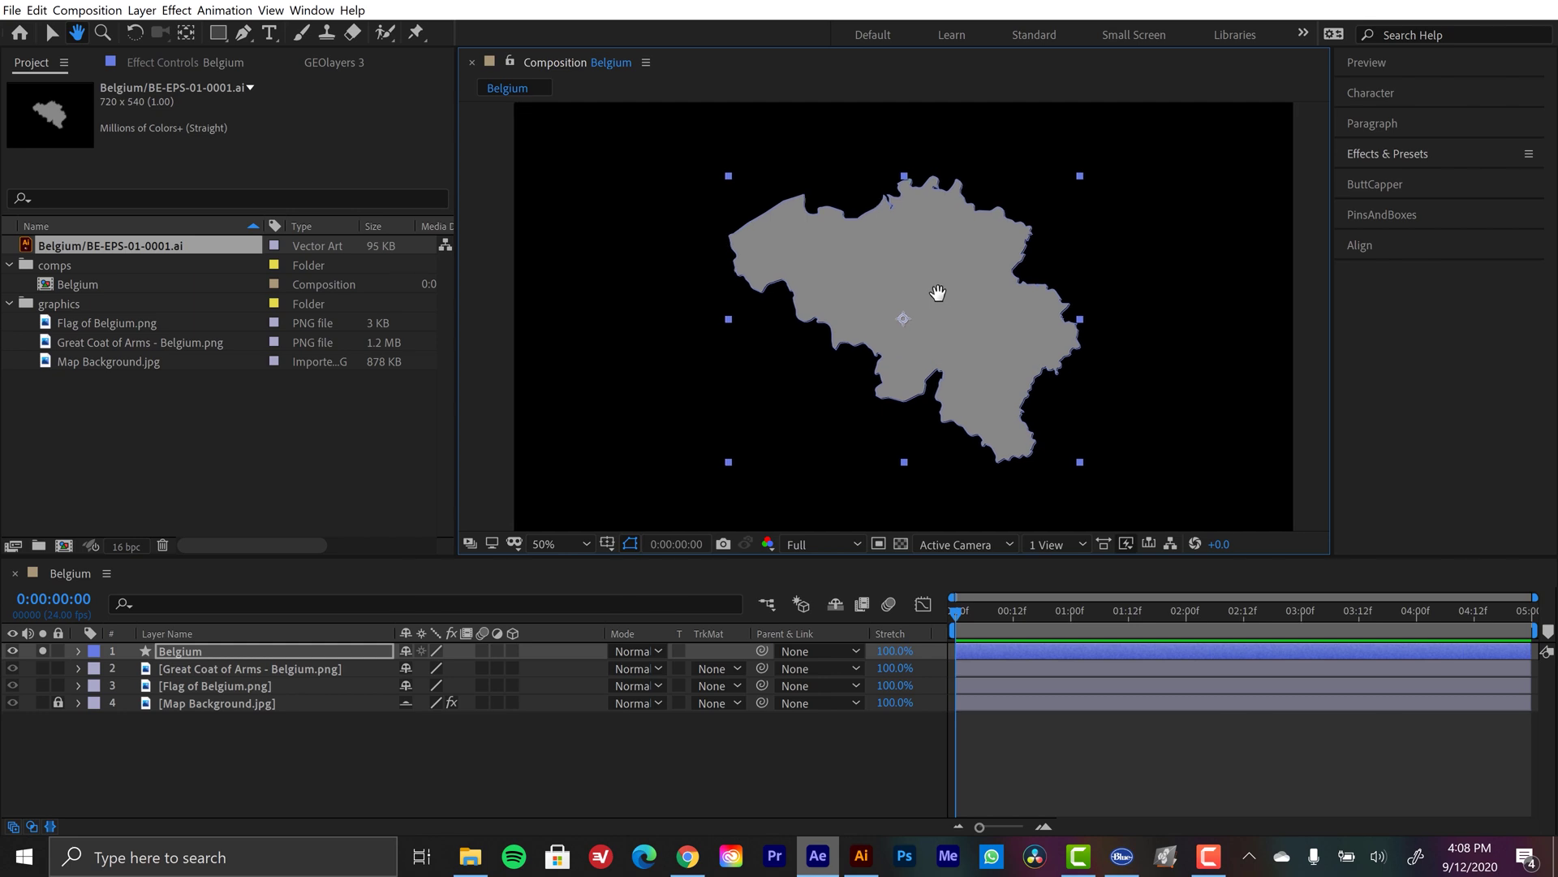
key(v)
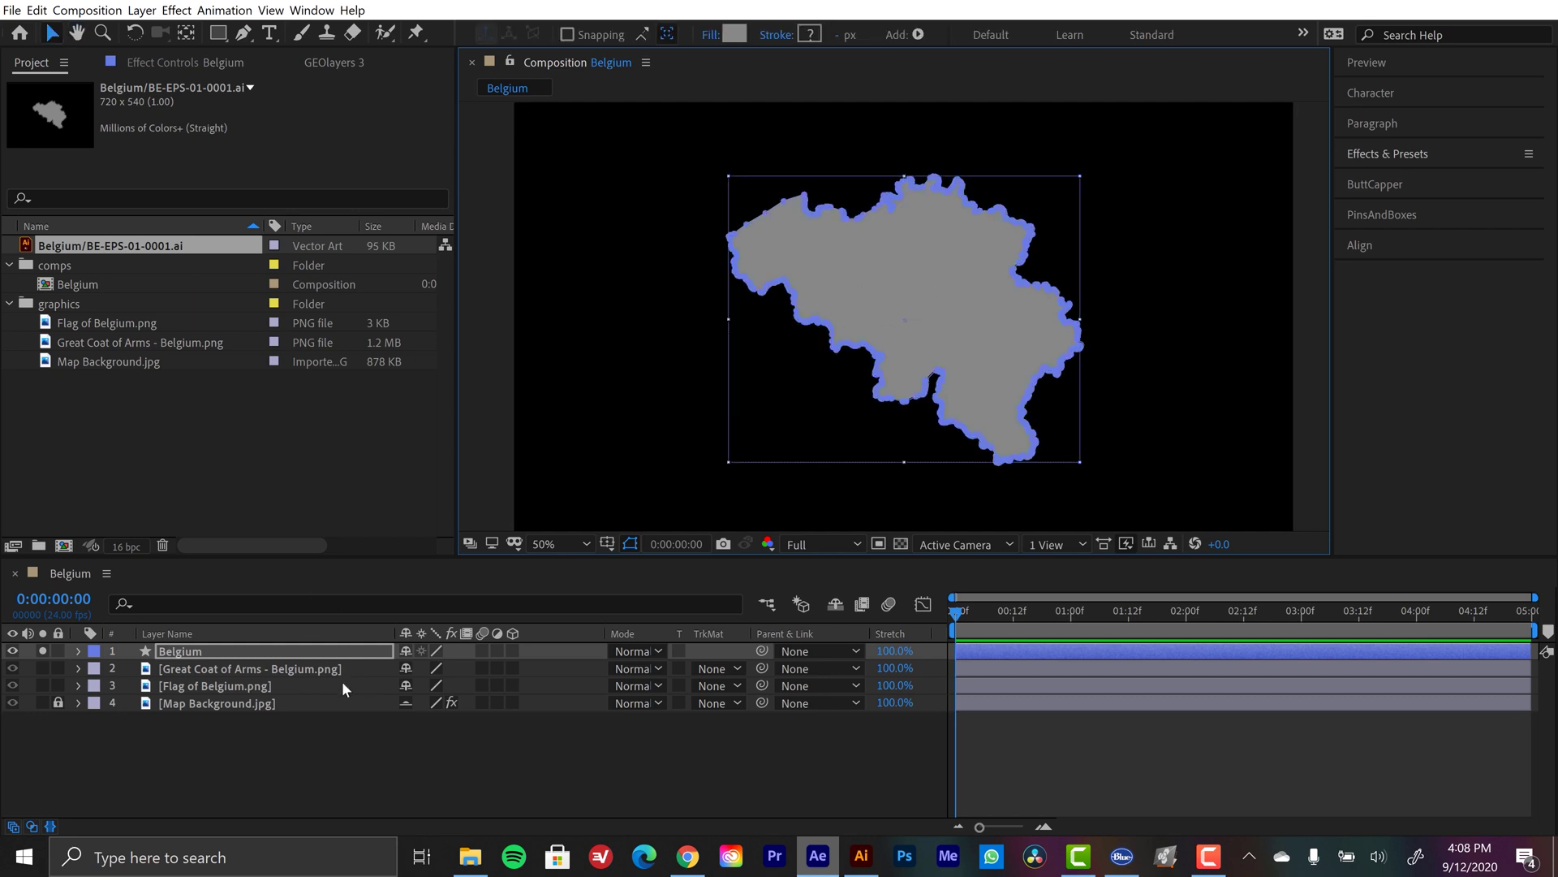
In Illustrator, expand and unlock the Belgium layer and select its map path
click(862, 855)
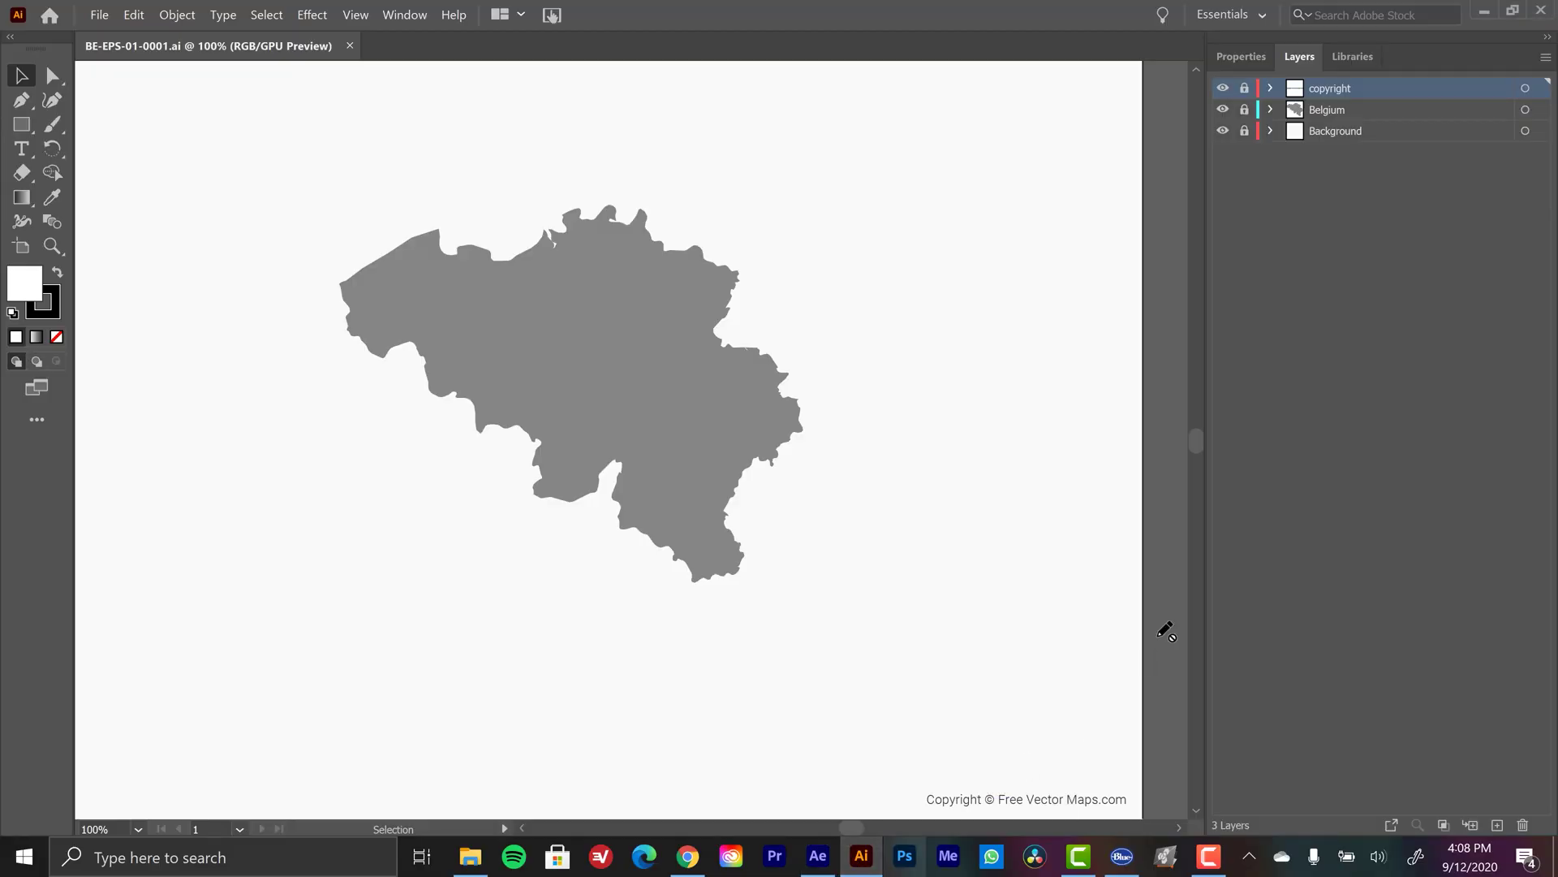
click(1272, 110)
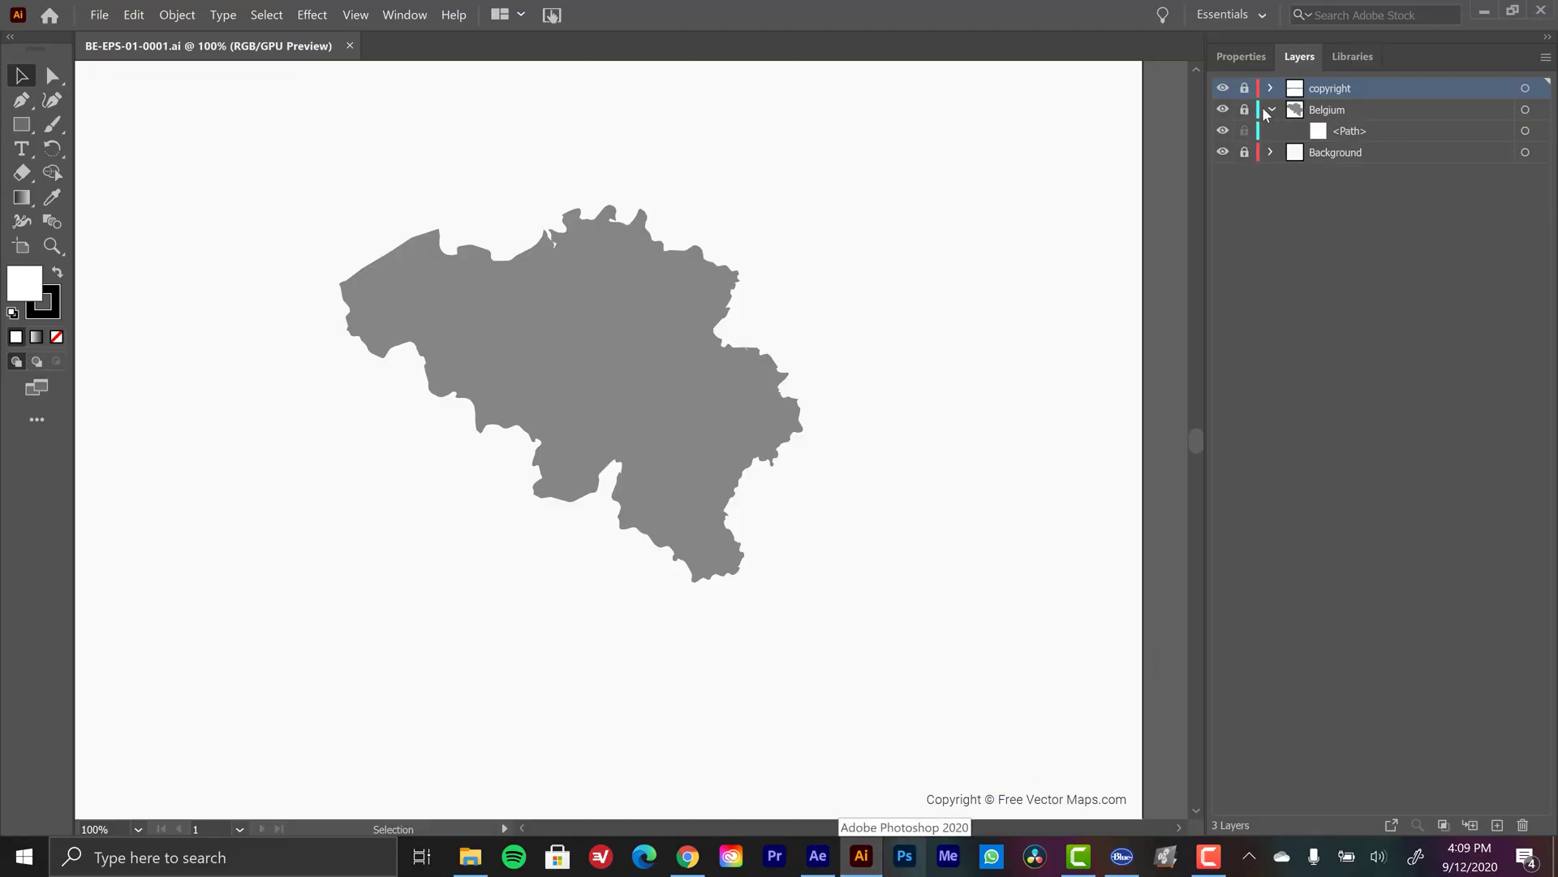
click(1244, 109)
click(1526, 109)
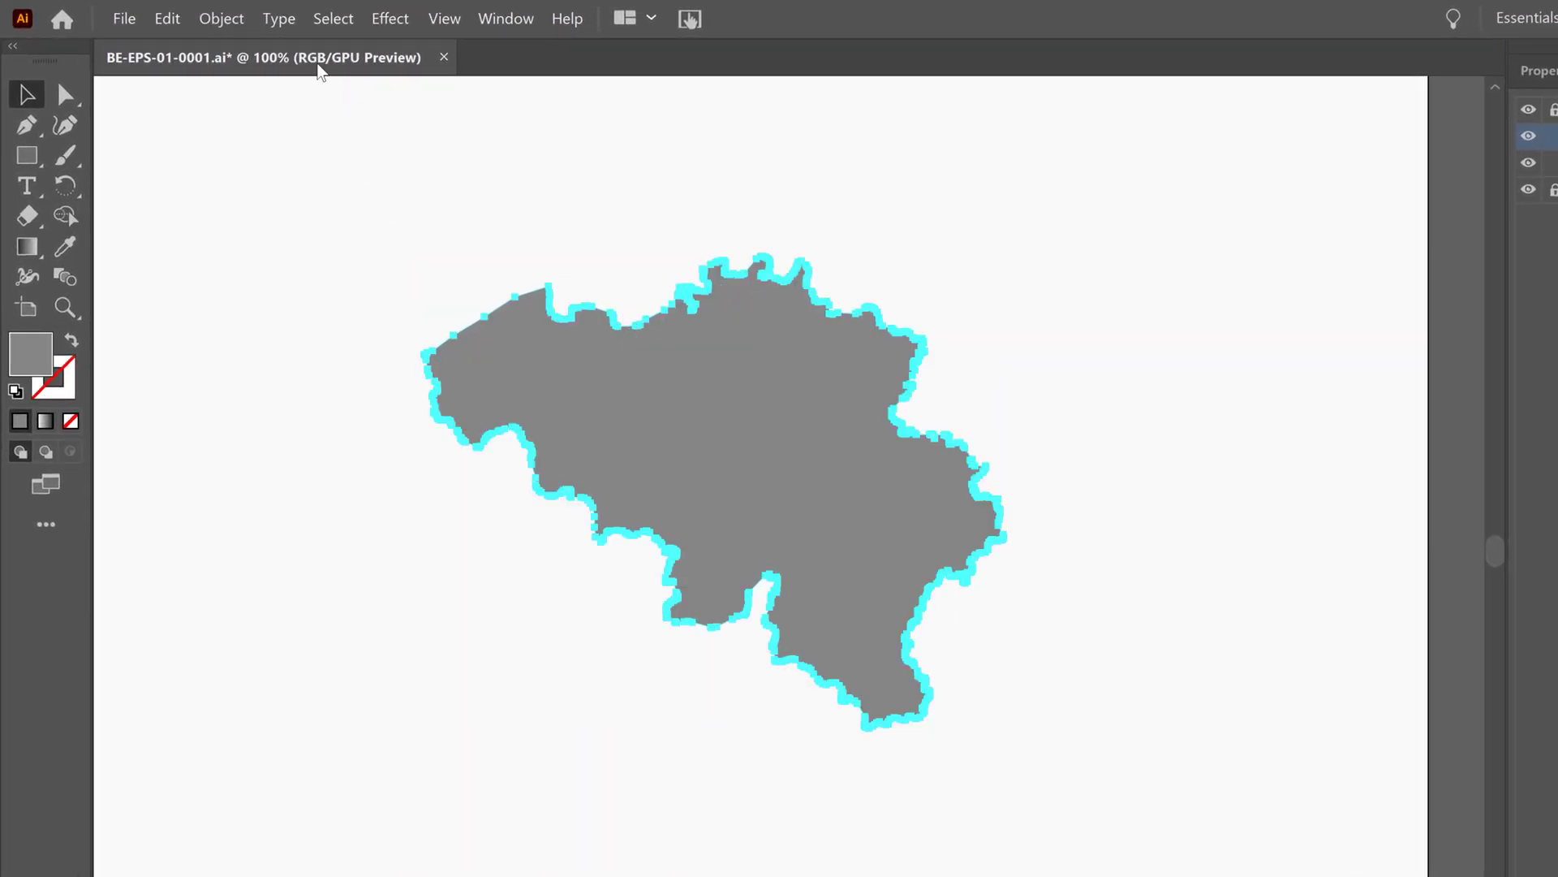
Try Object > Path > Simplify on the outline at about 51%, then undo it
click(222, 20)
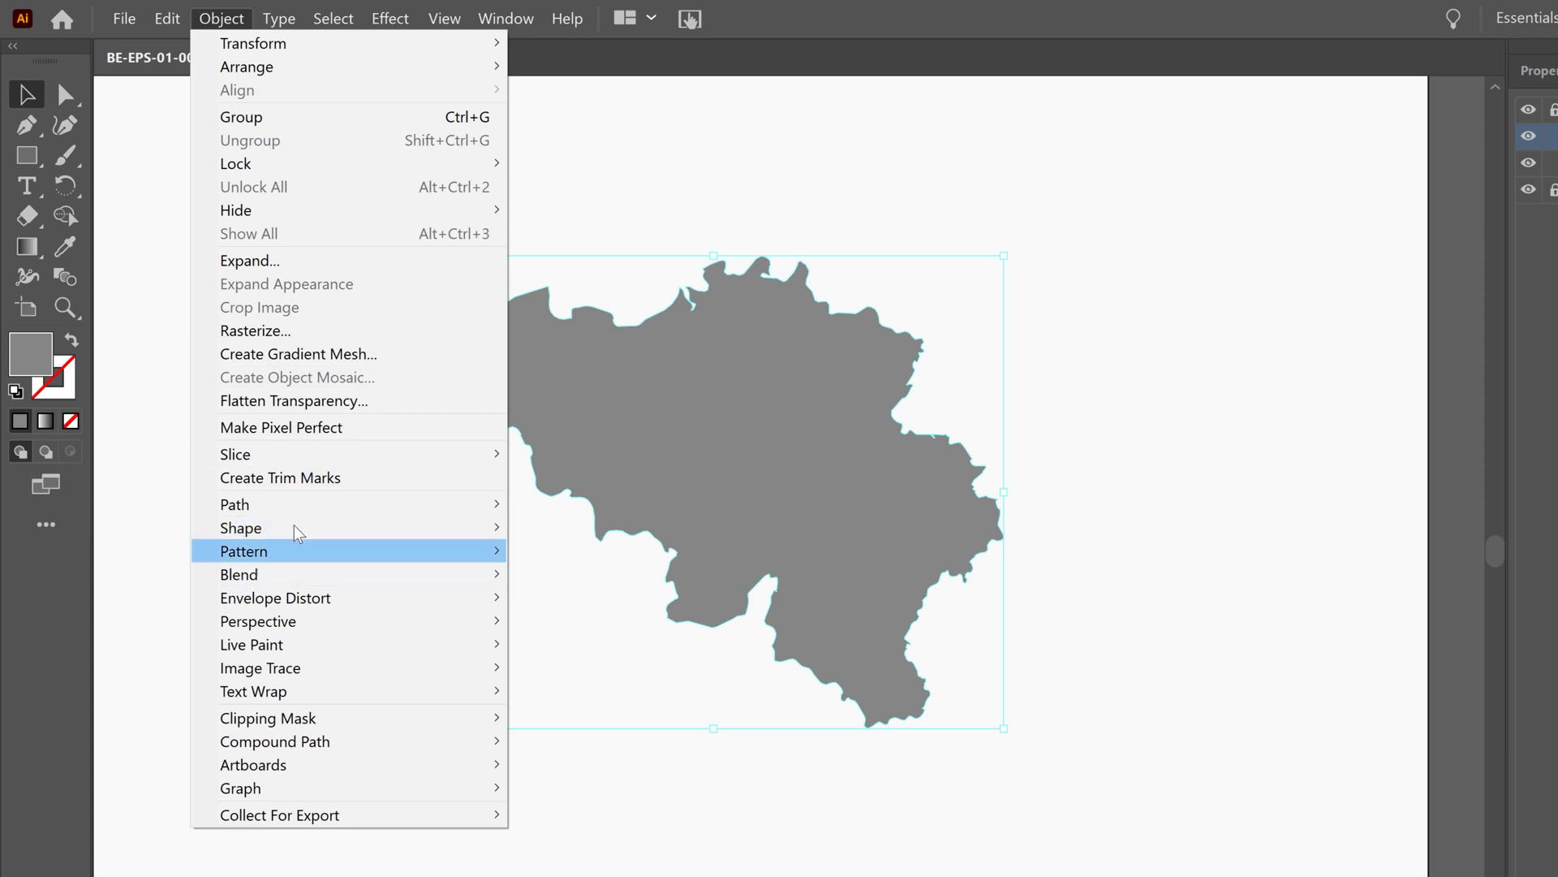
mouse_move(324, 515)
click(585, 629)
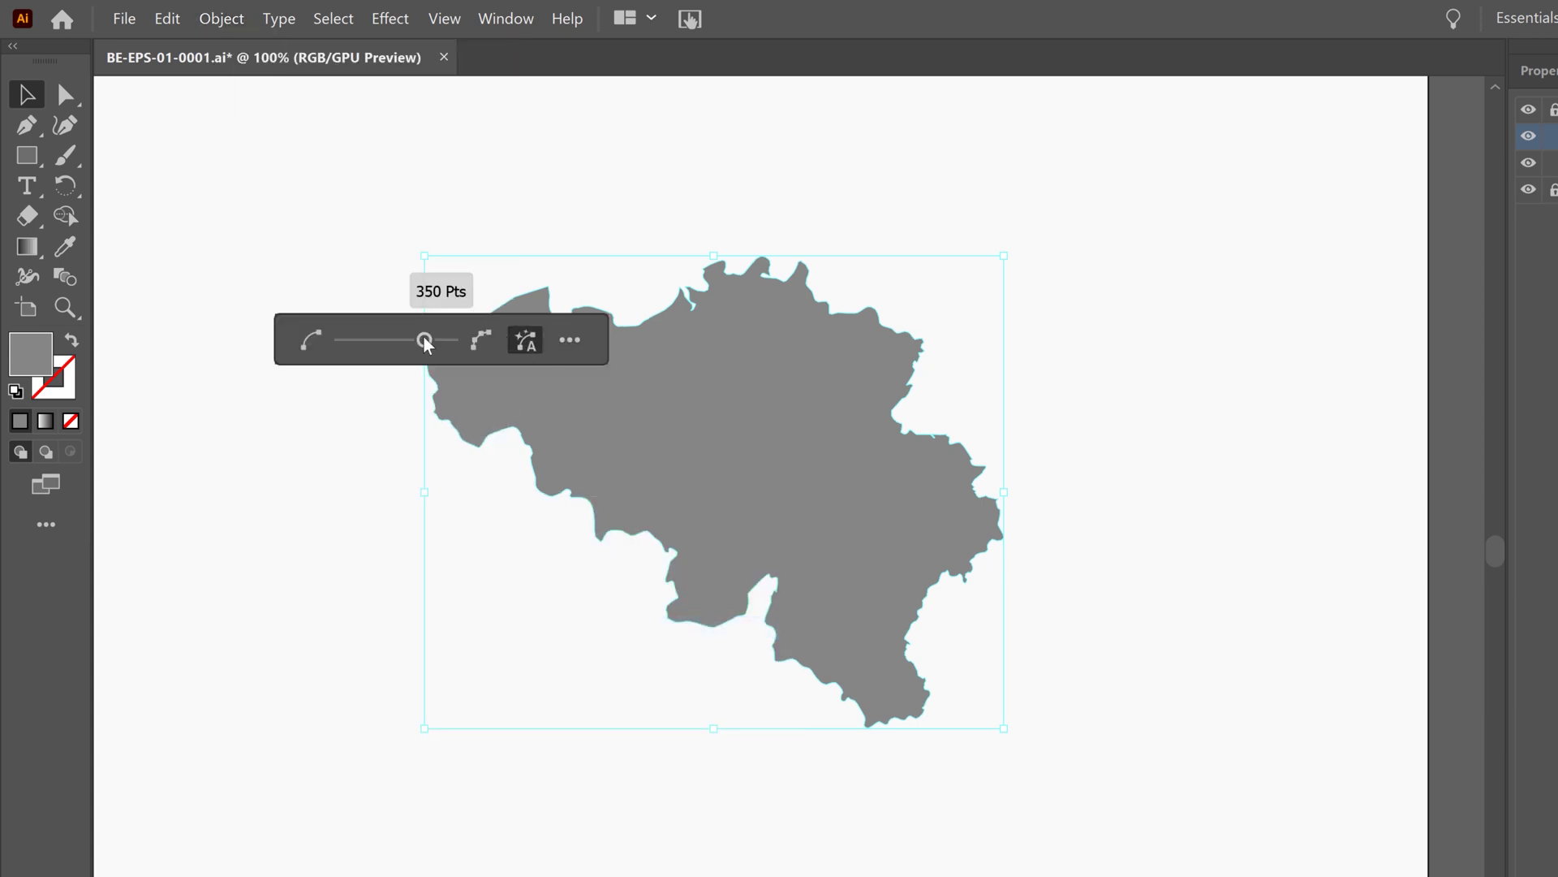
click(569, 339)
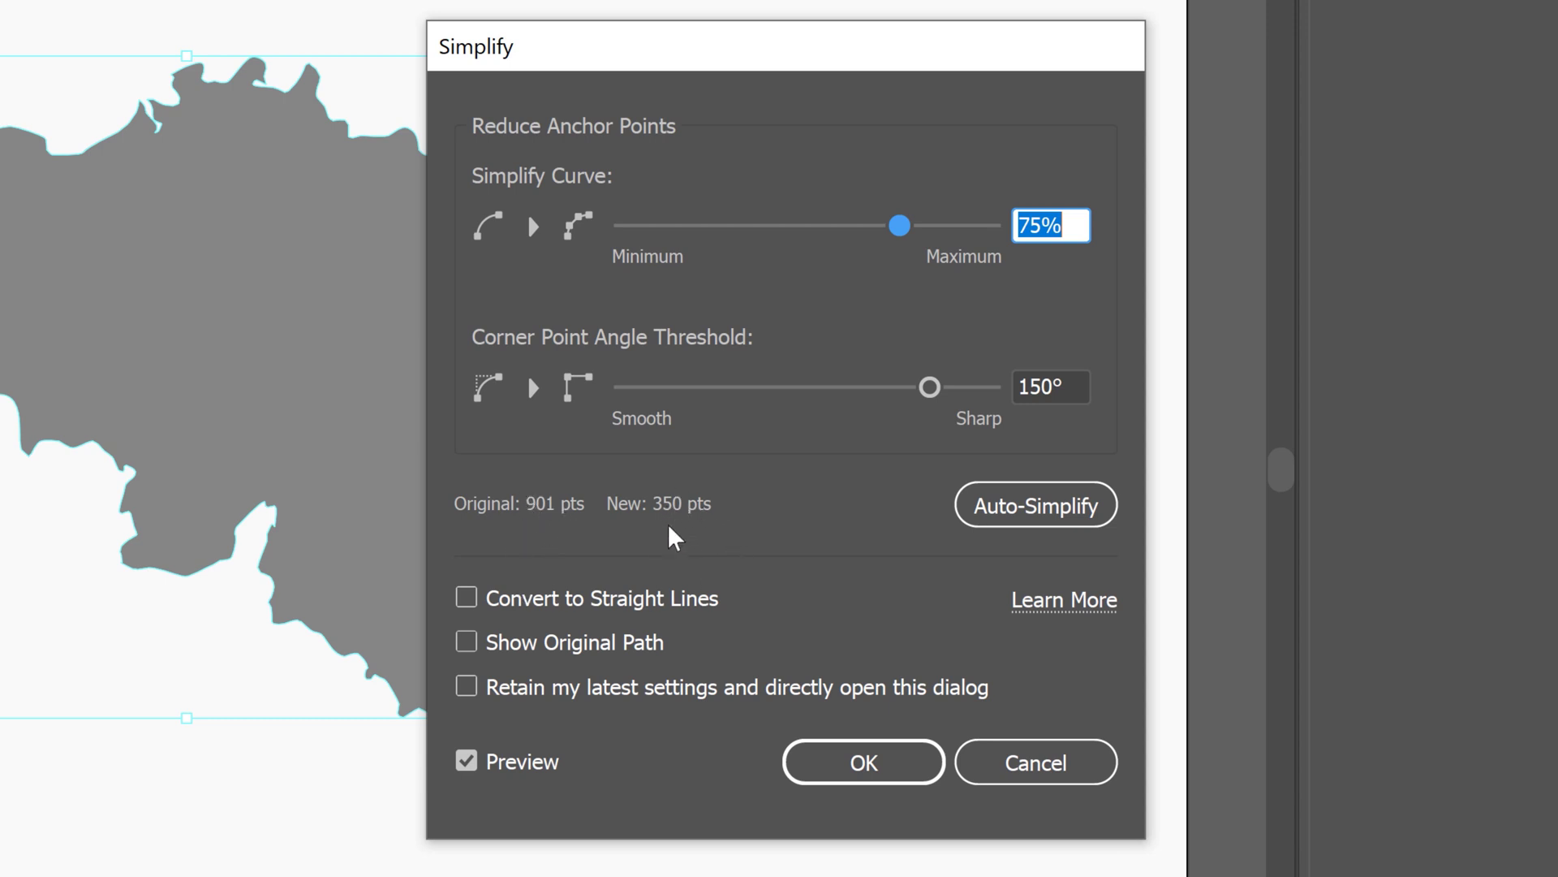
drag(902, 229, 825, 240)
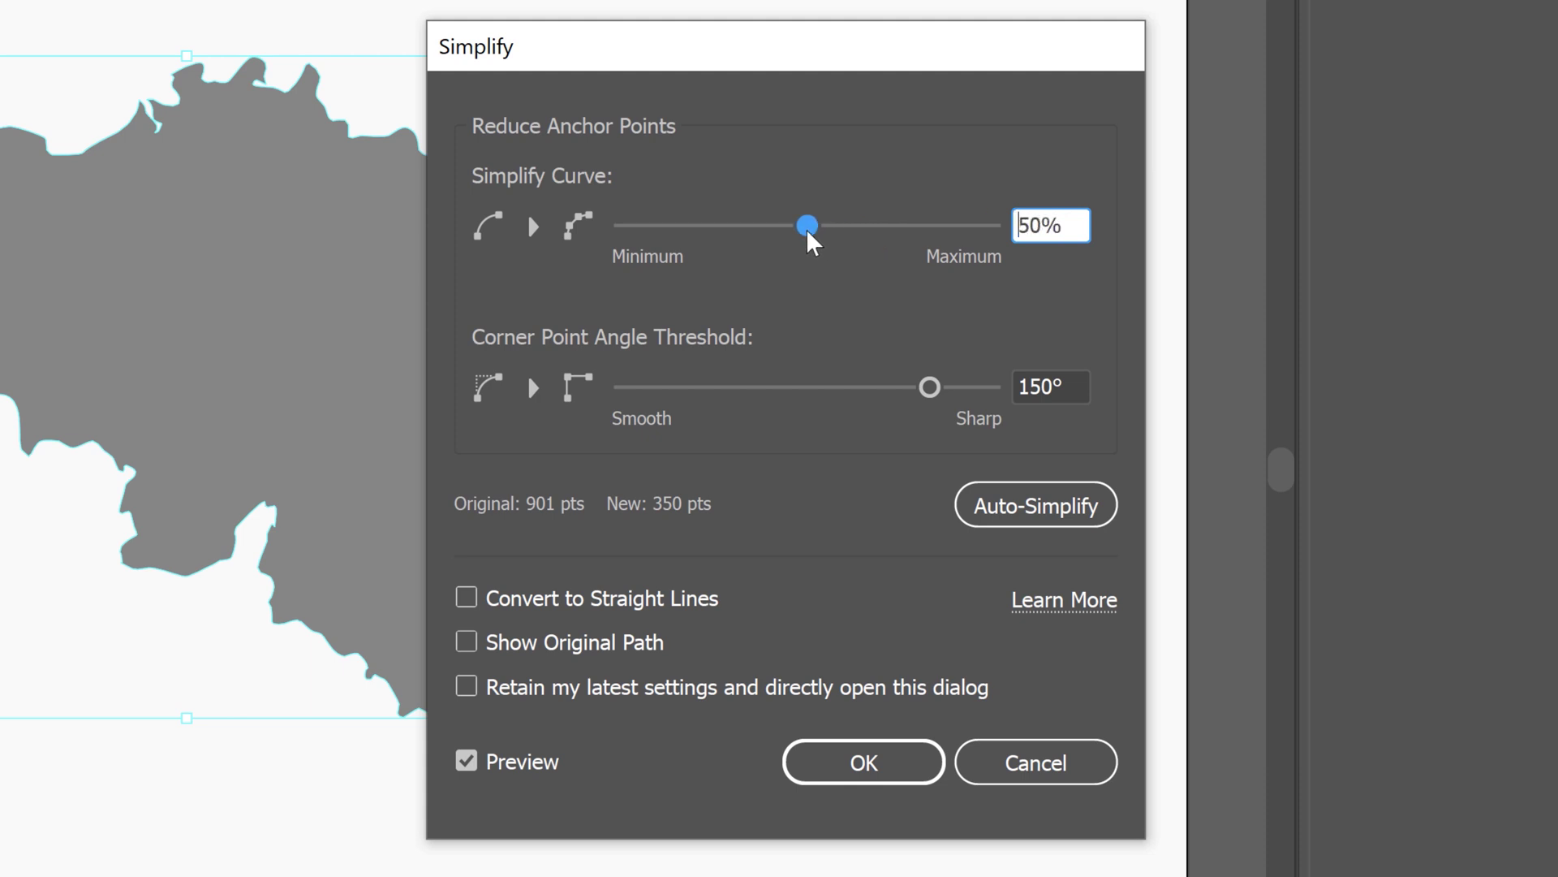
drag(808, 234, 813, 235)
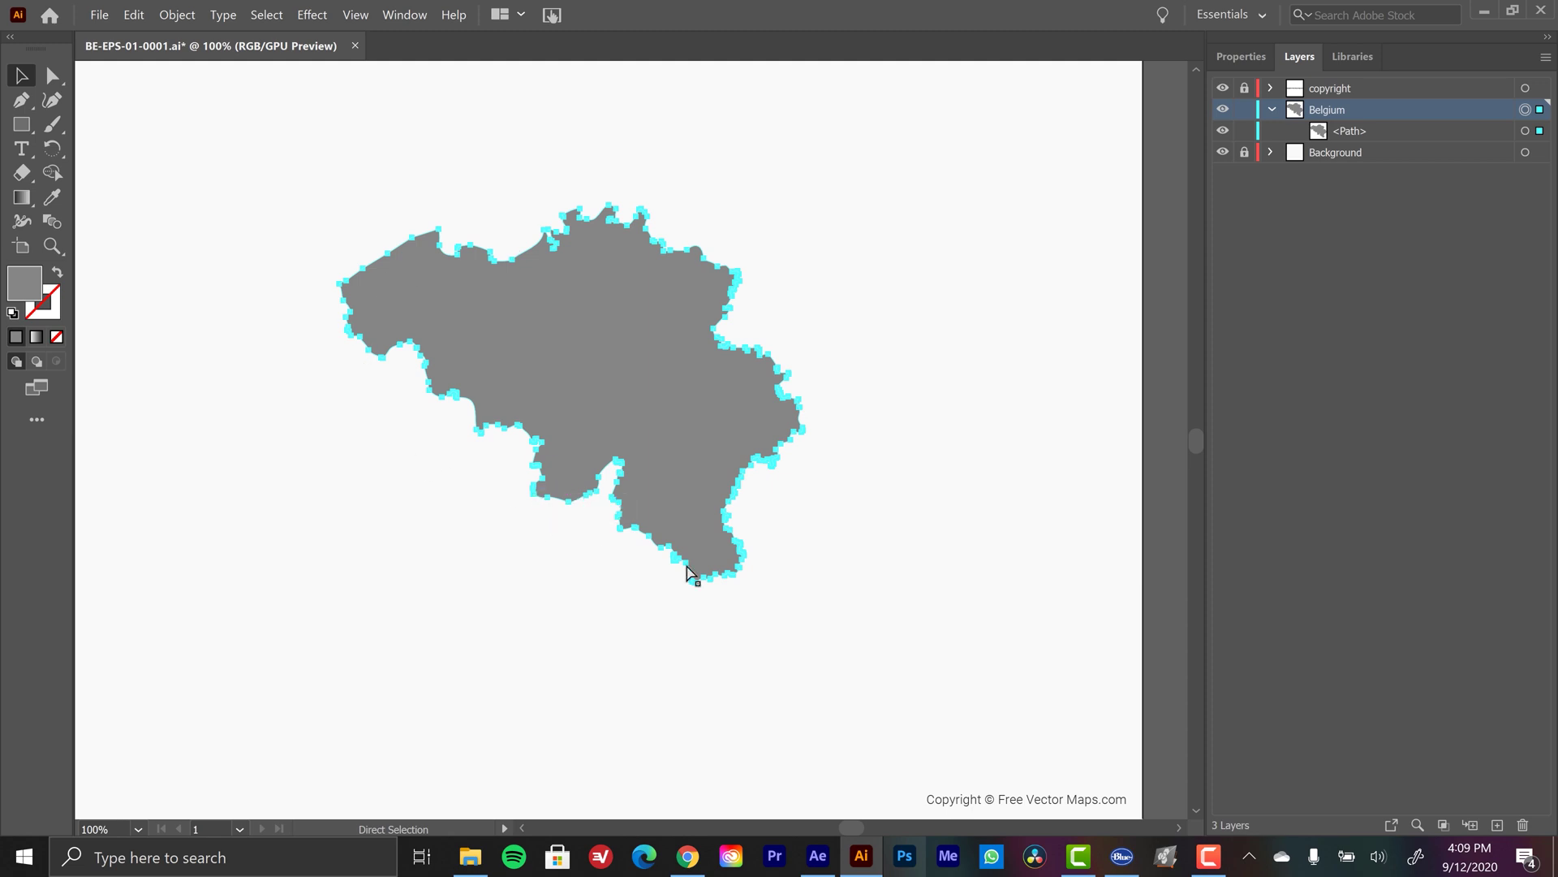
key(ctrl+z)
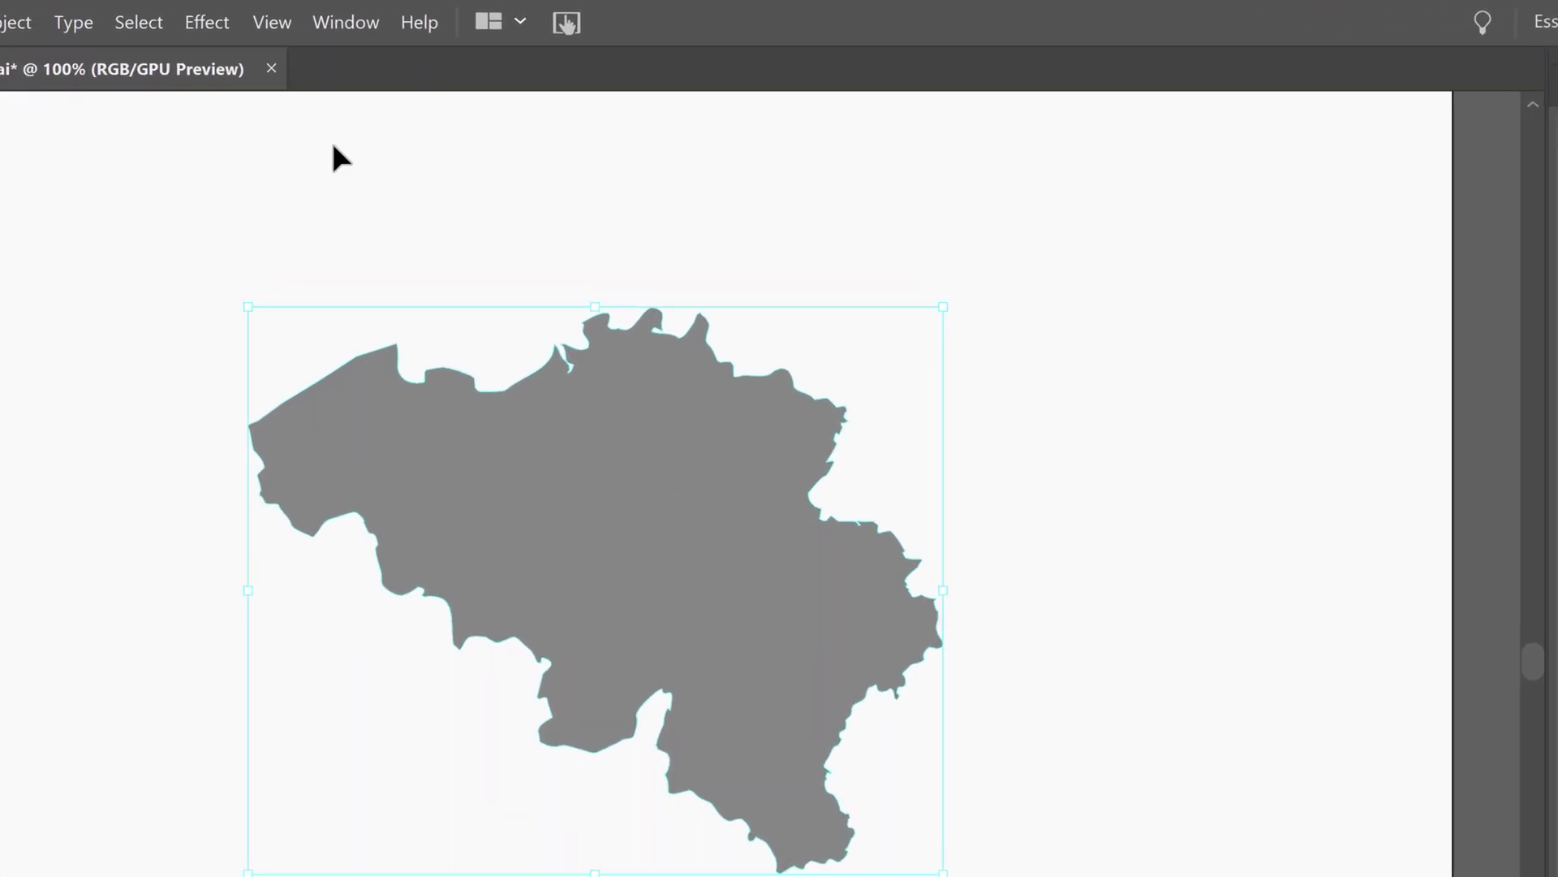
Open the Overlord panel from Window > Extensions
click(352, 22)
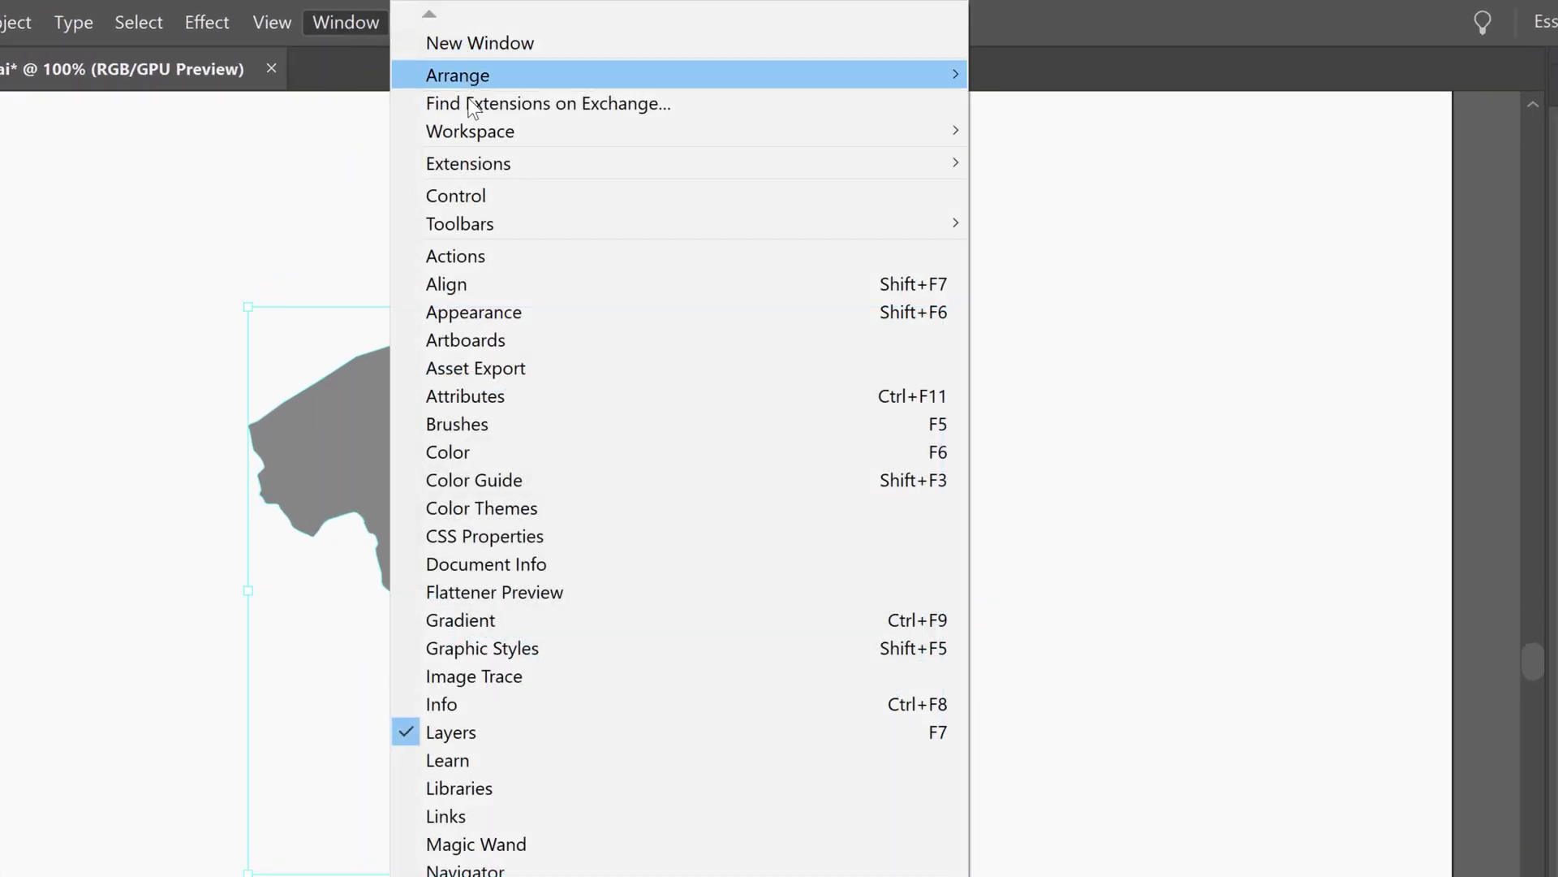
mouse_move(479, 166)
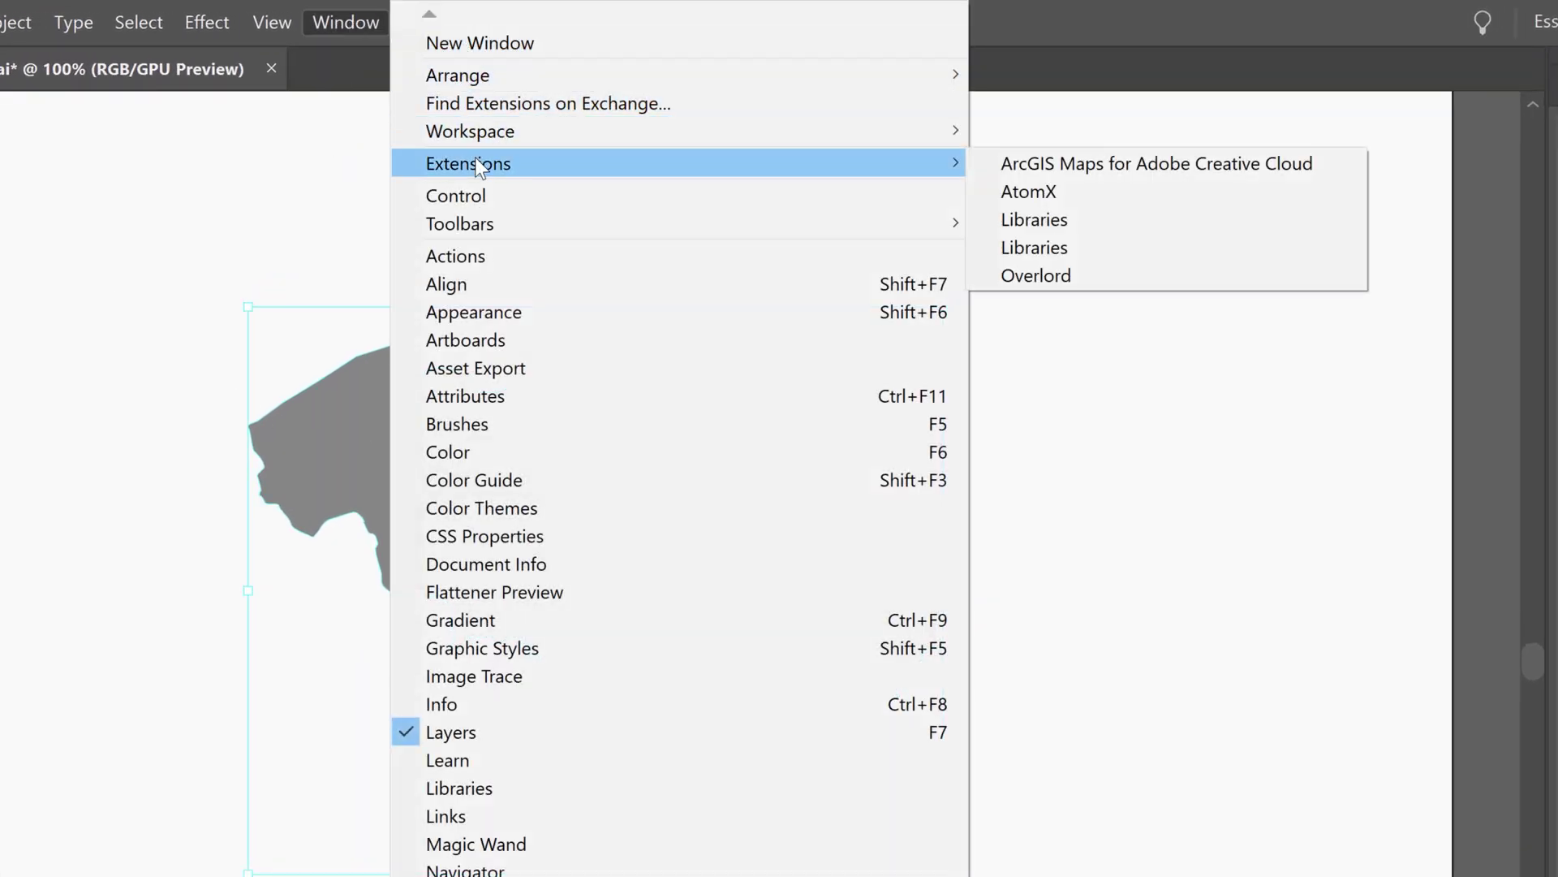
click(1055, 277)
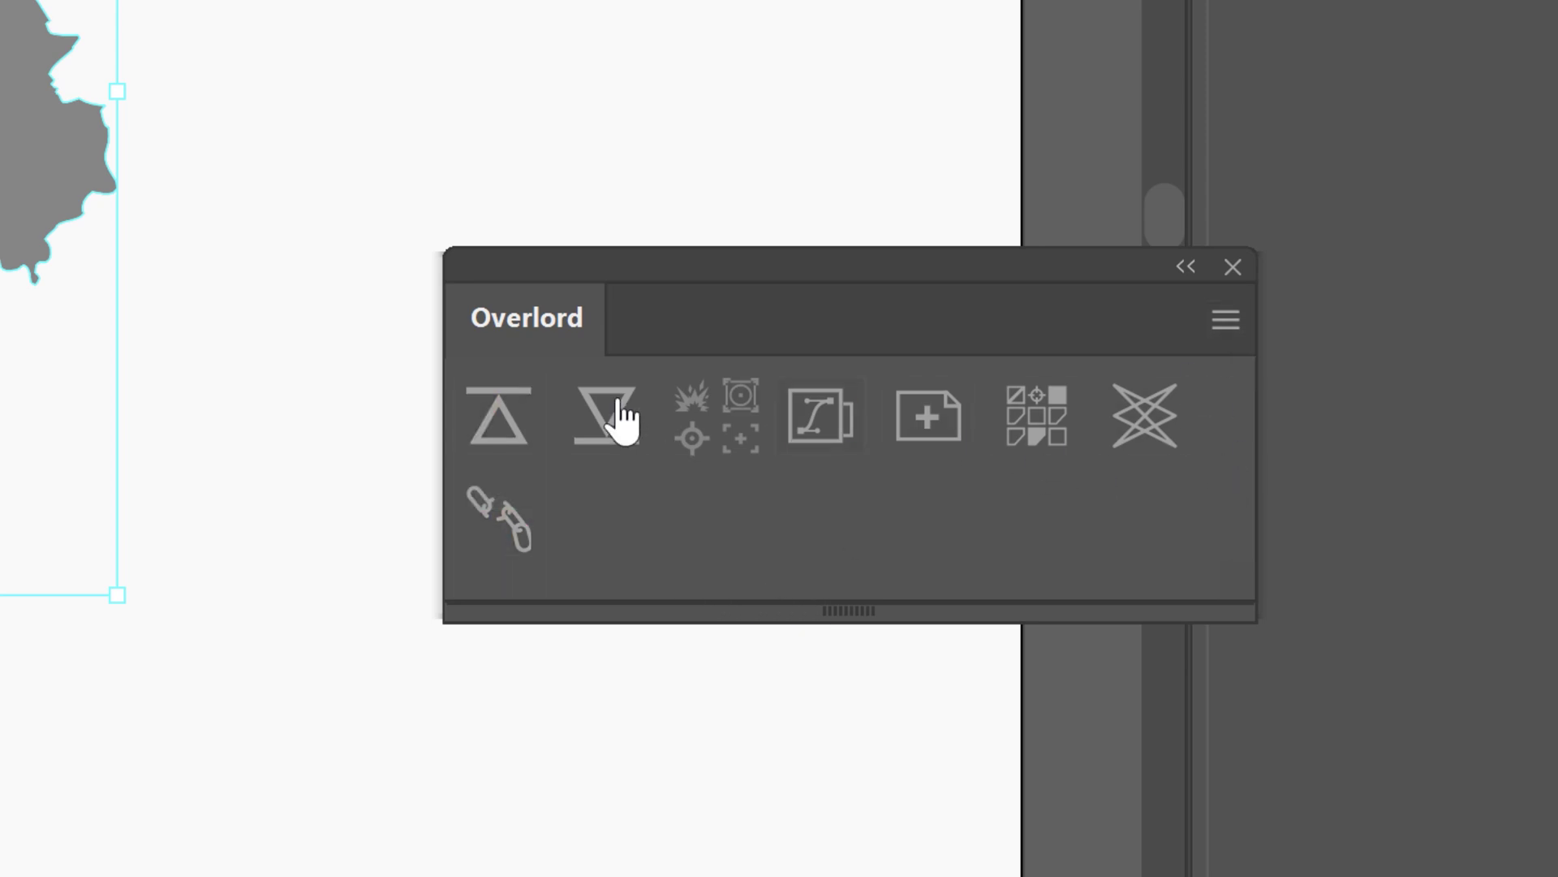
click(504, 418)
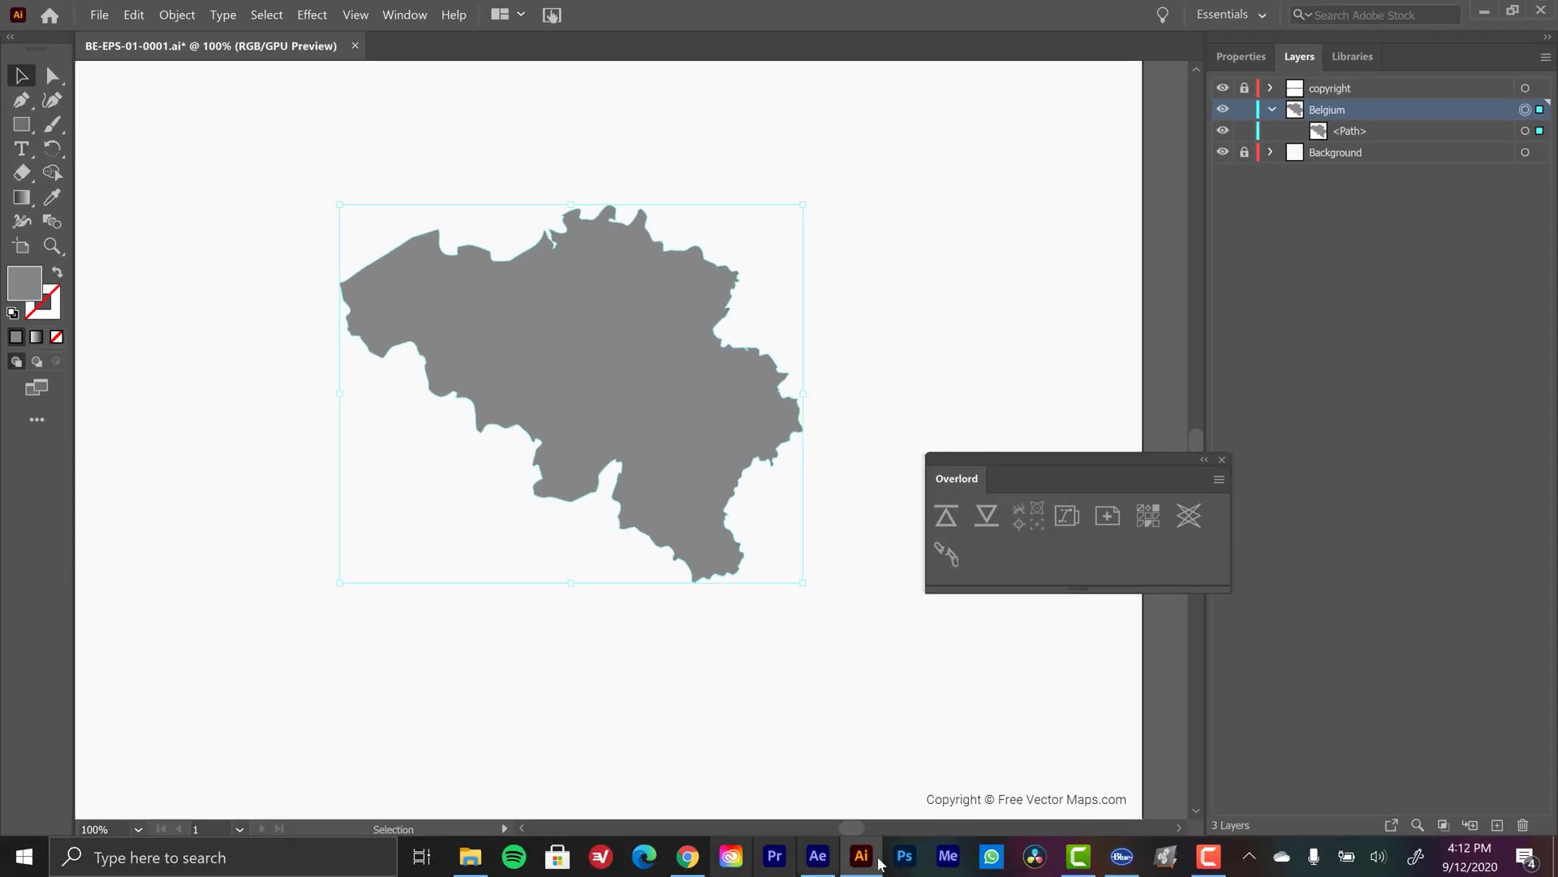
Delete the old Belgium map layer from the After Effects comp, then return to Illustrator
click(832, 864)
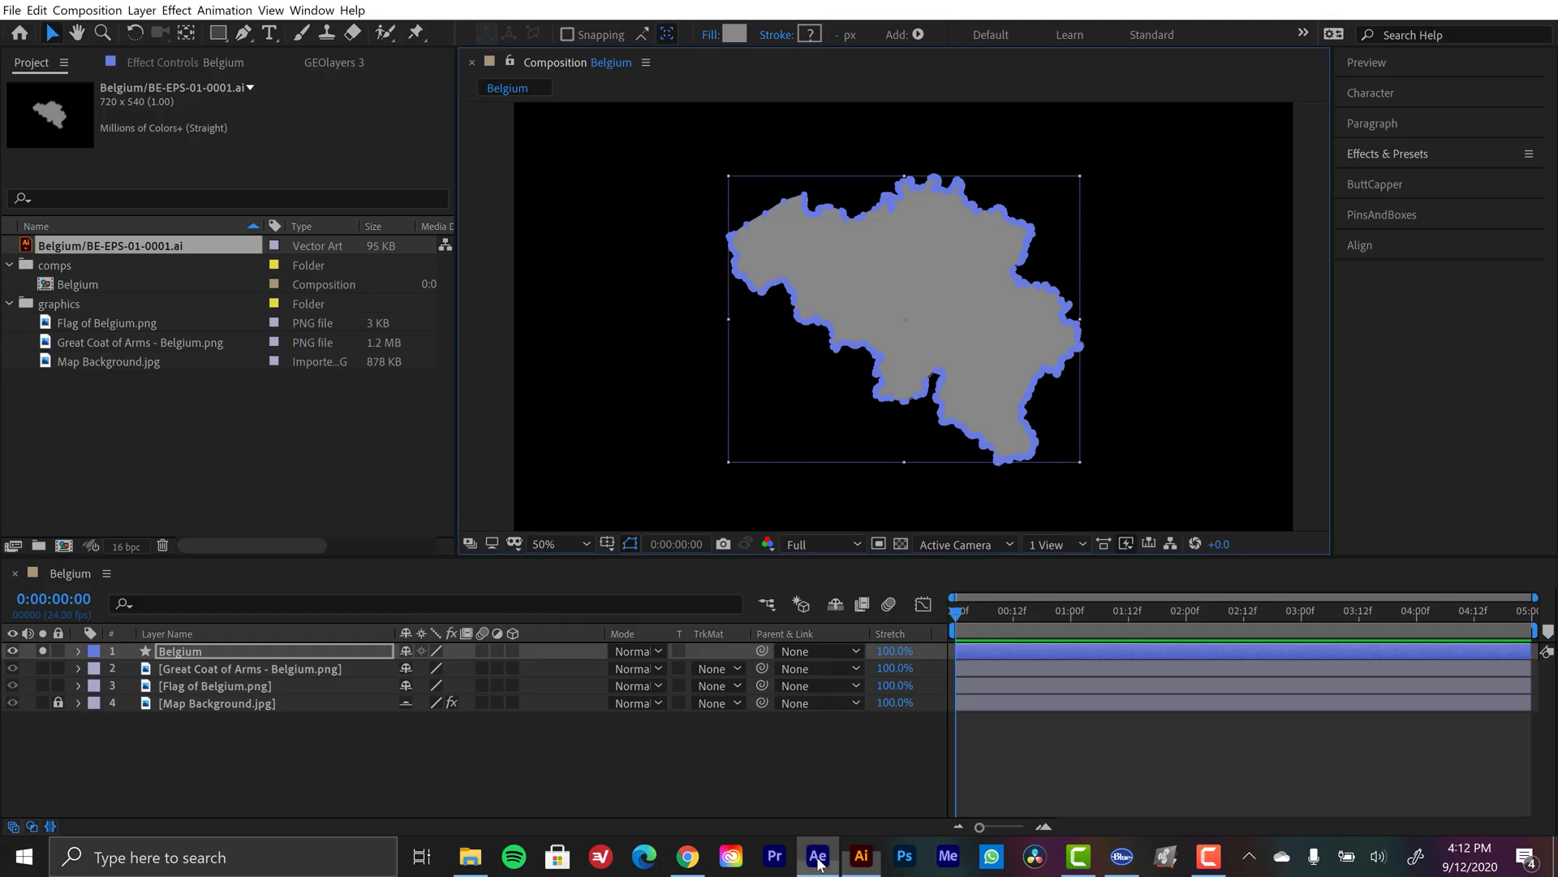
click(188, 805)
click(268, 651)
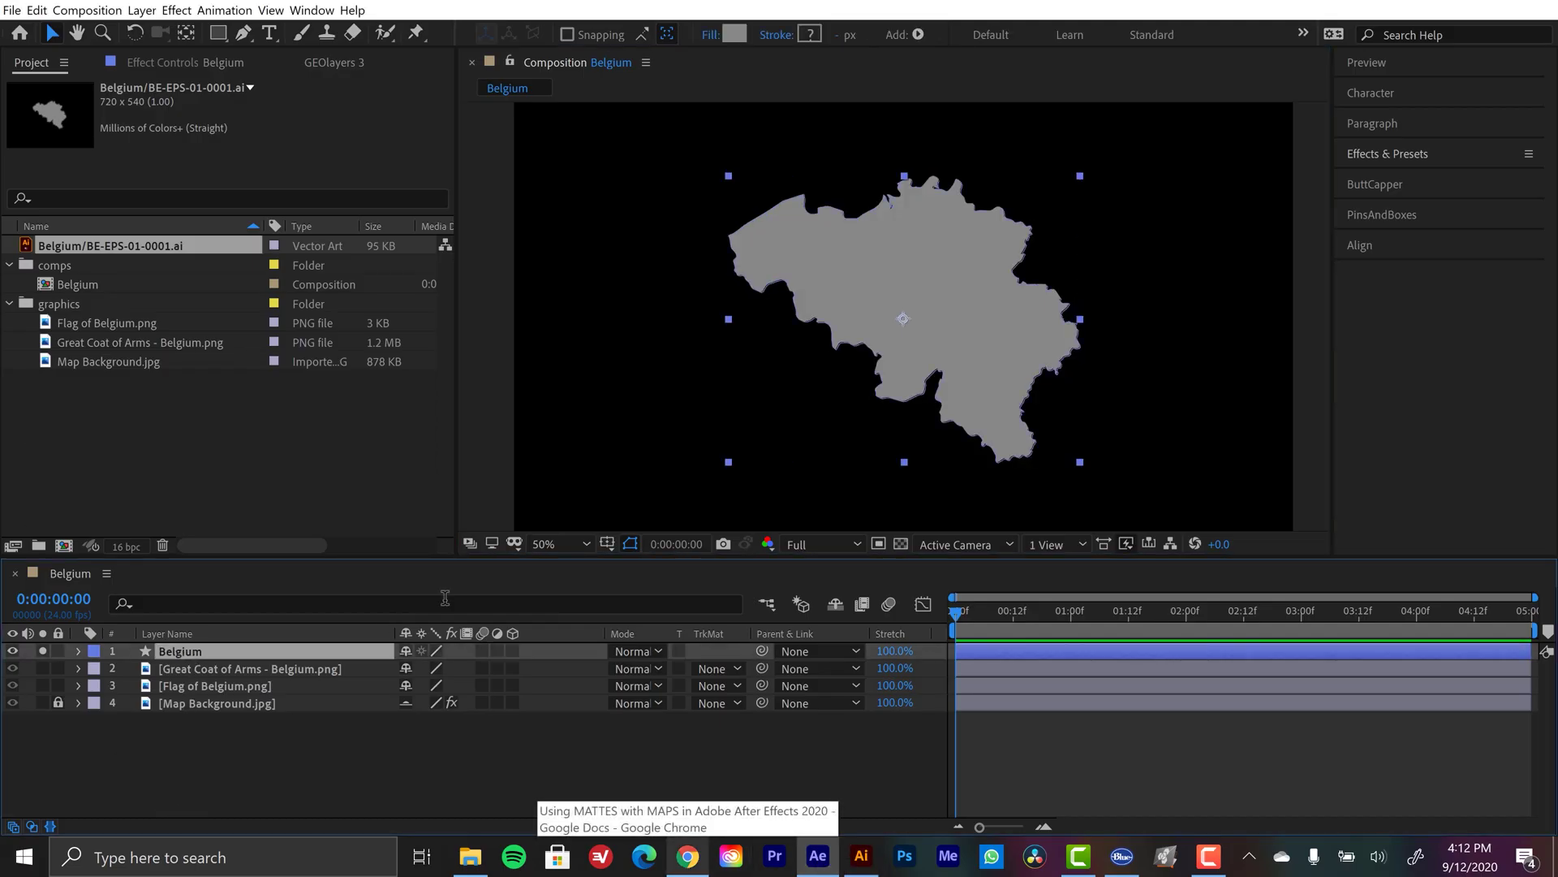
key(Delete)
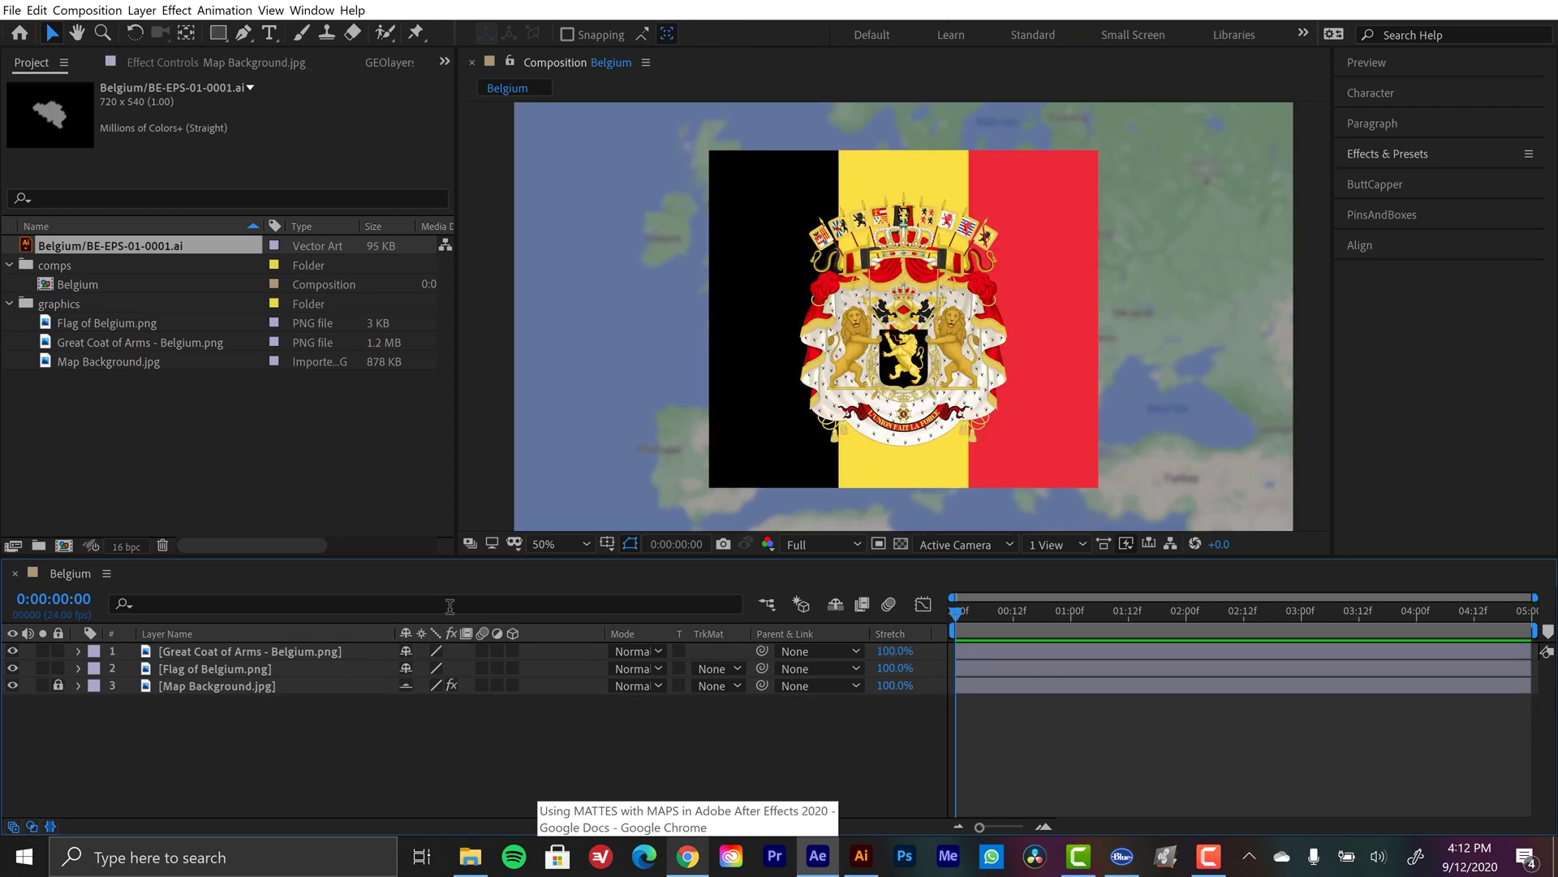
click(862, 857)
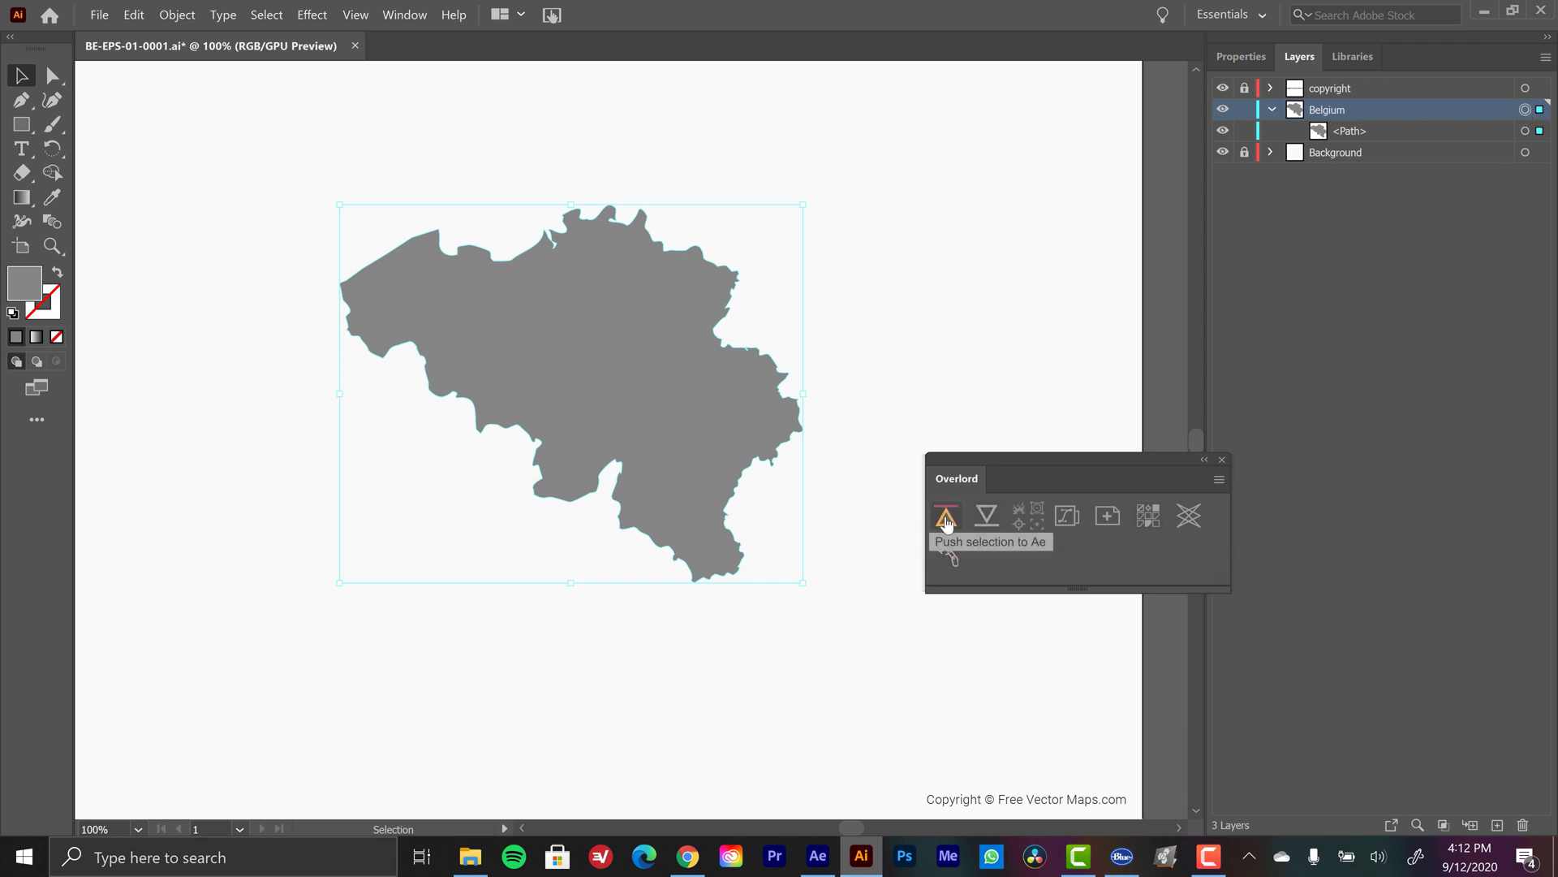
Push the selected Belgium path to After Effects with Overlord and check the new layer
click(946, 525)
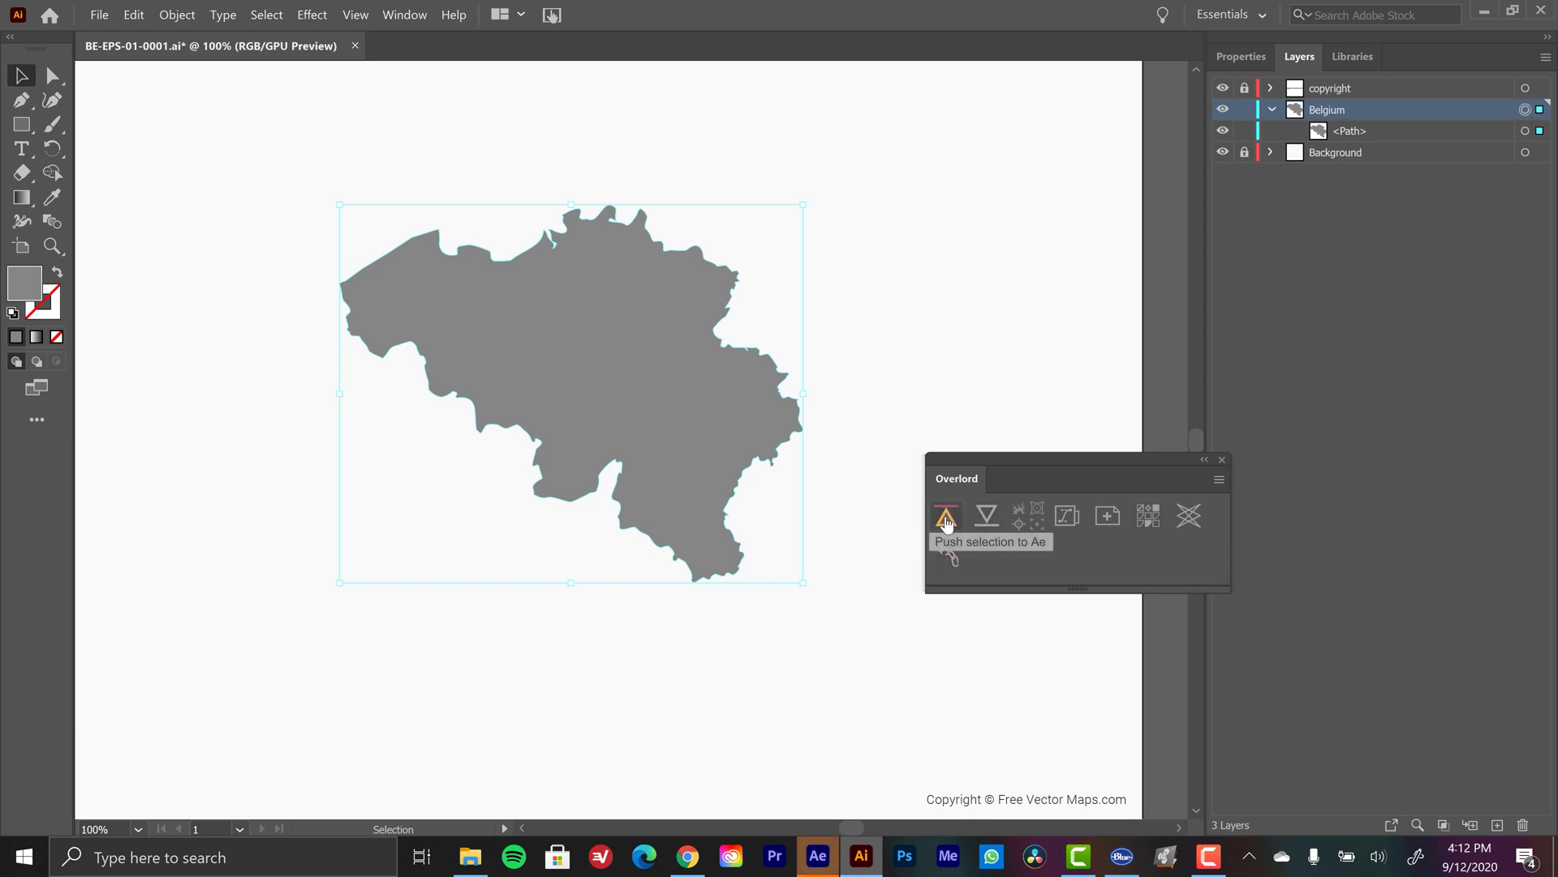
click(818, 856)
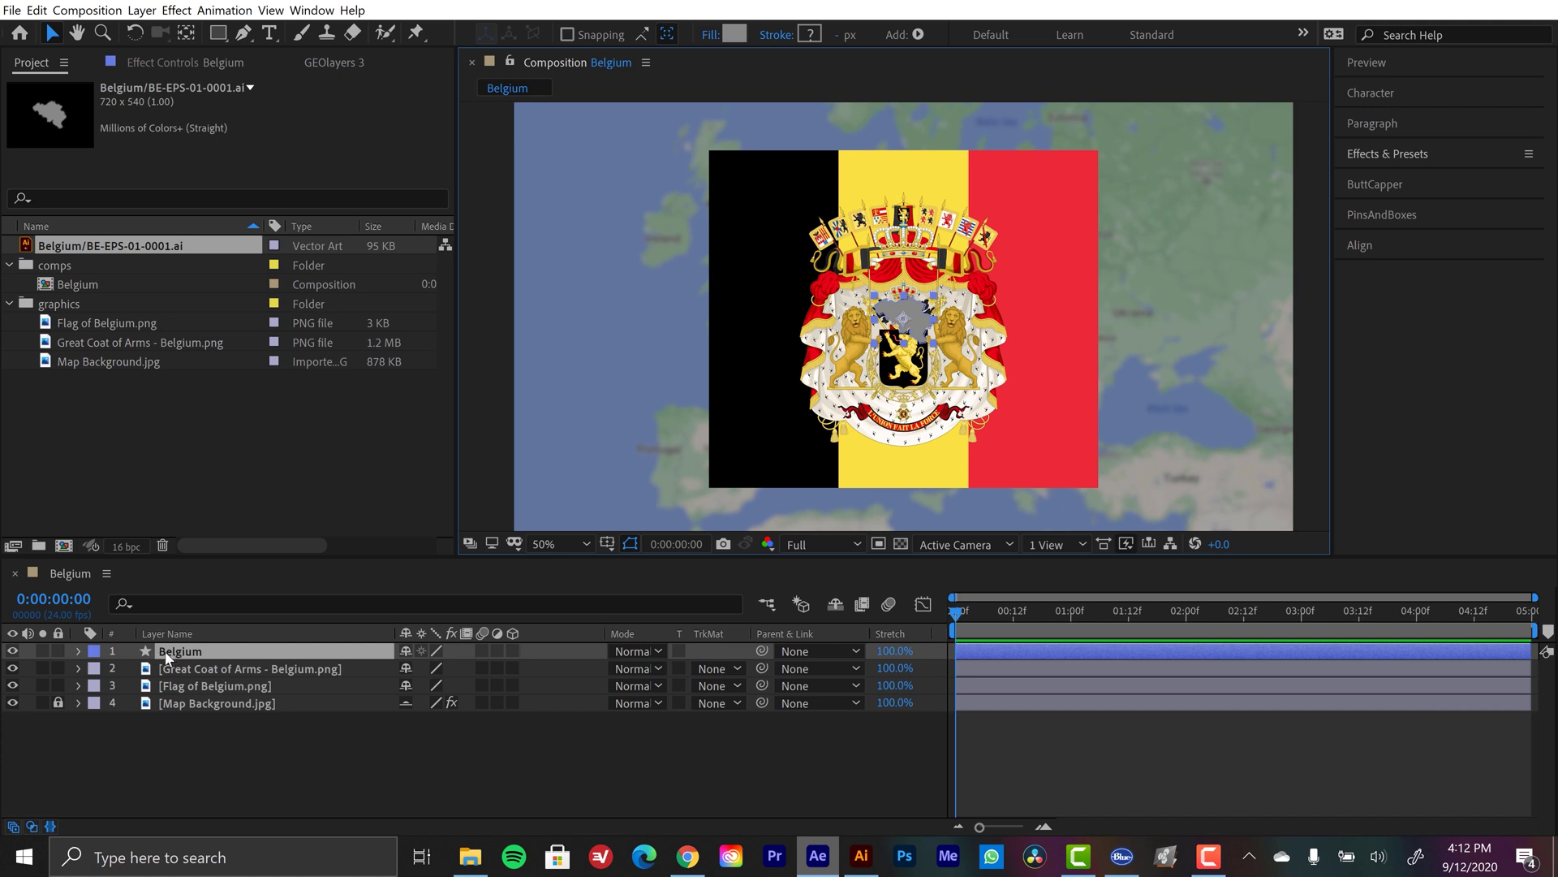
Scale the Belgium map layer up to about 622% so it overhangs the flag
key(s)
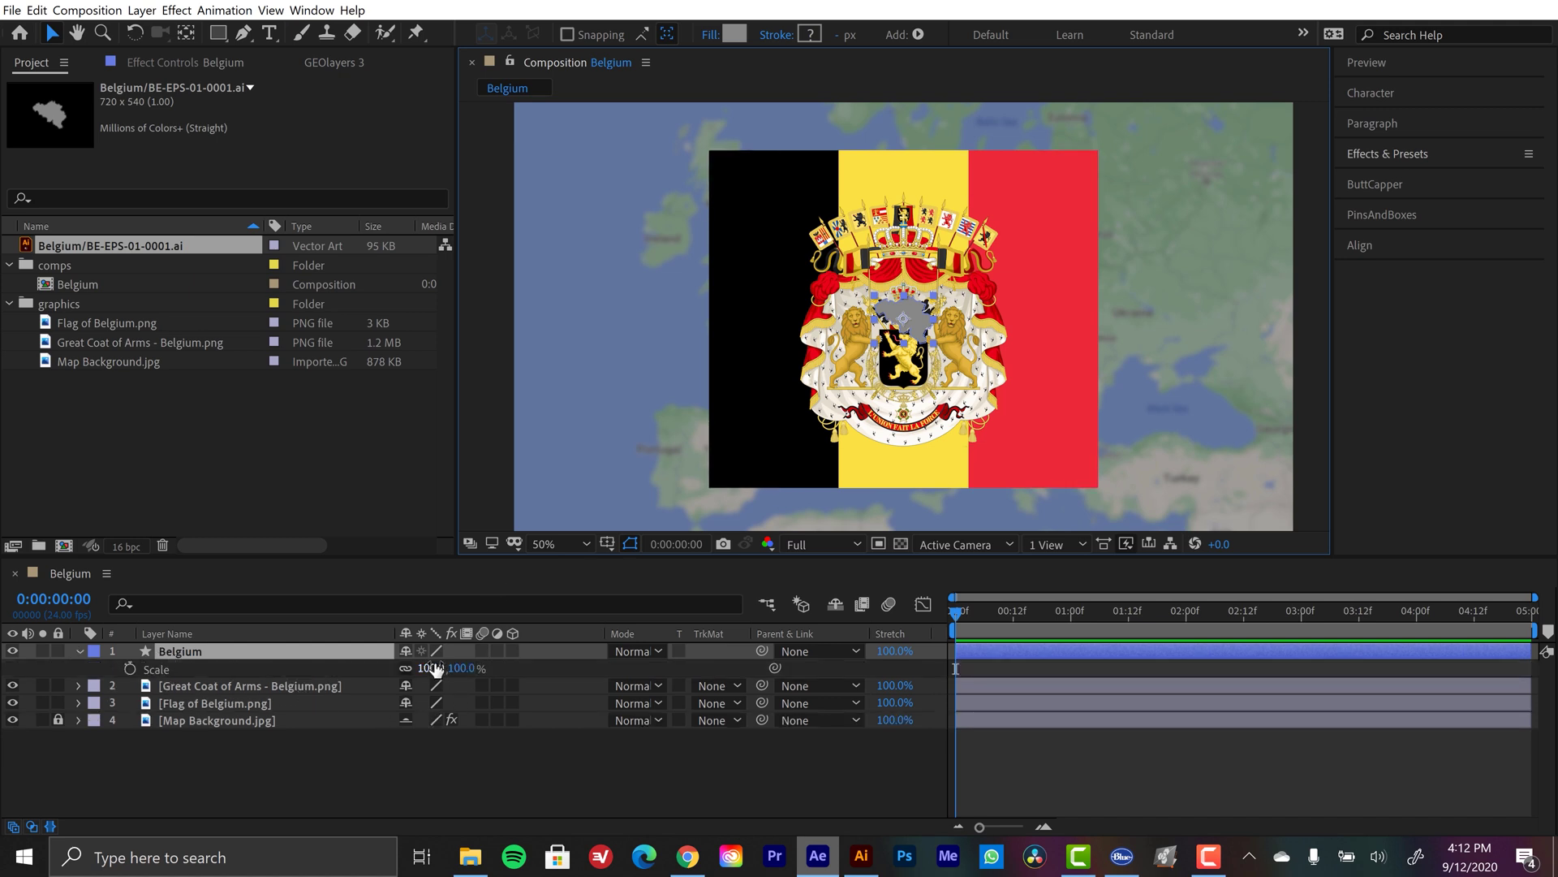
drag(436, 667, 616, 663)
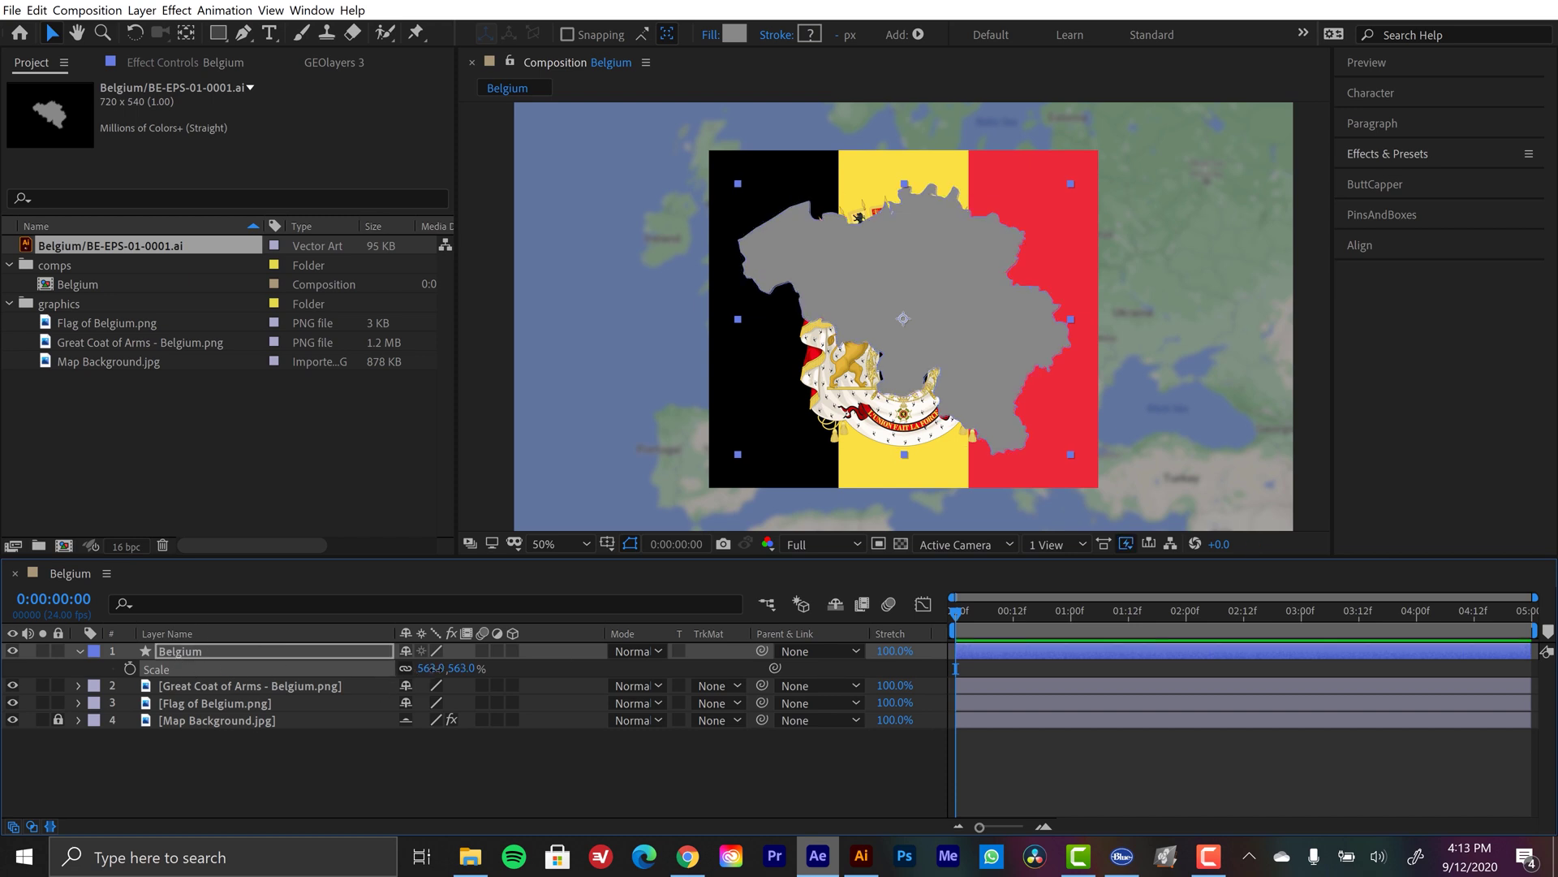
drag(431, 667, 454, 667)
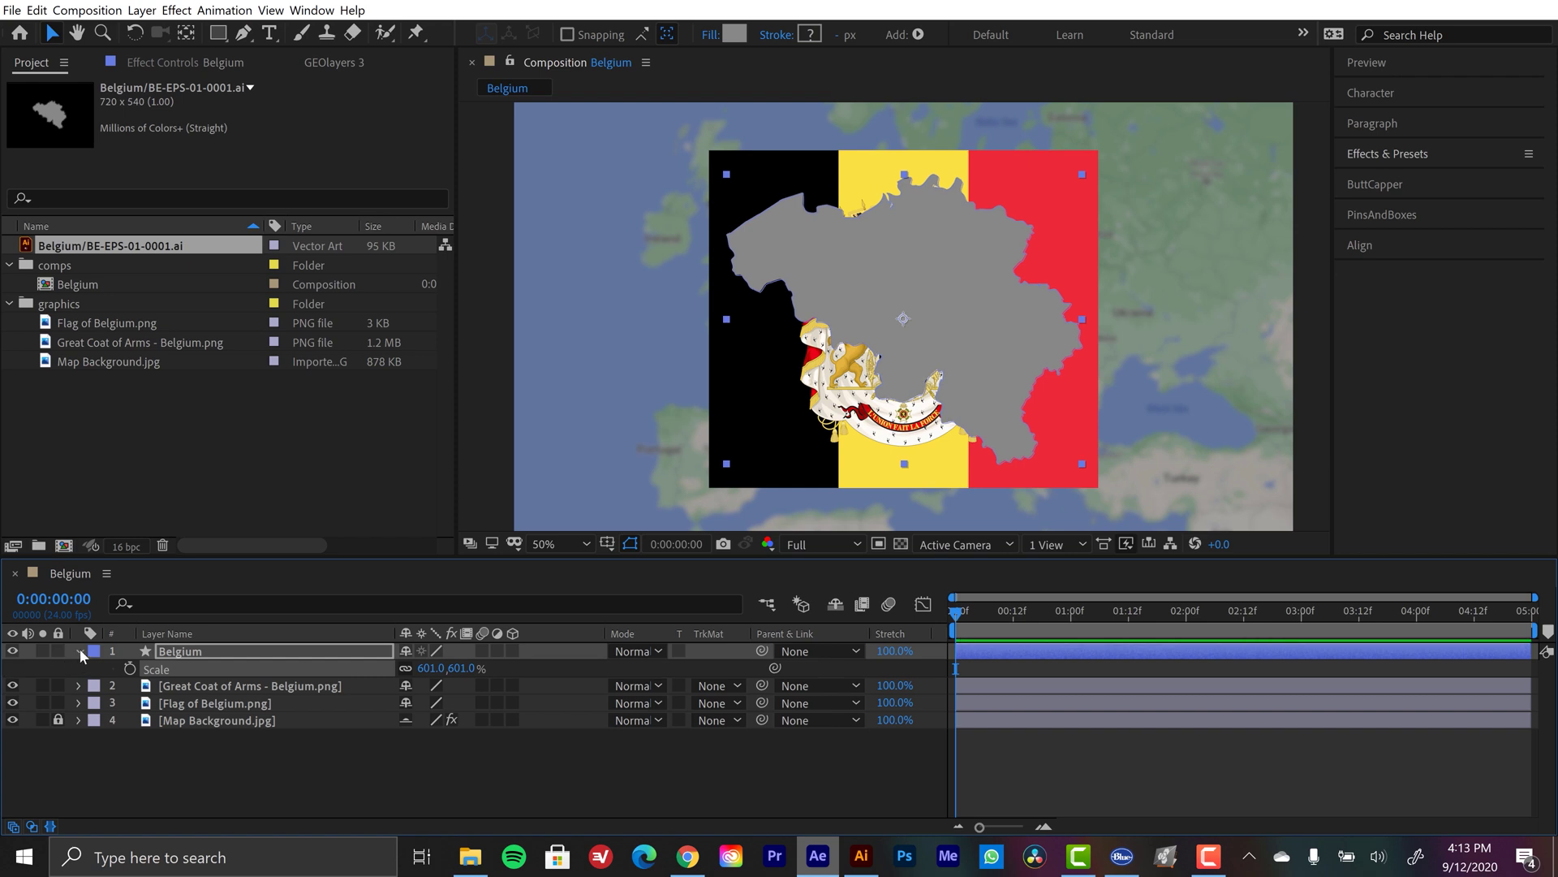
click(78, 652)
click(78, 652)
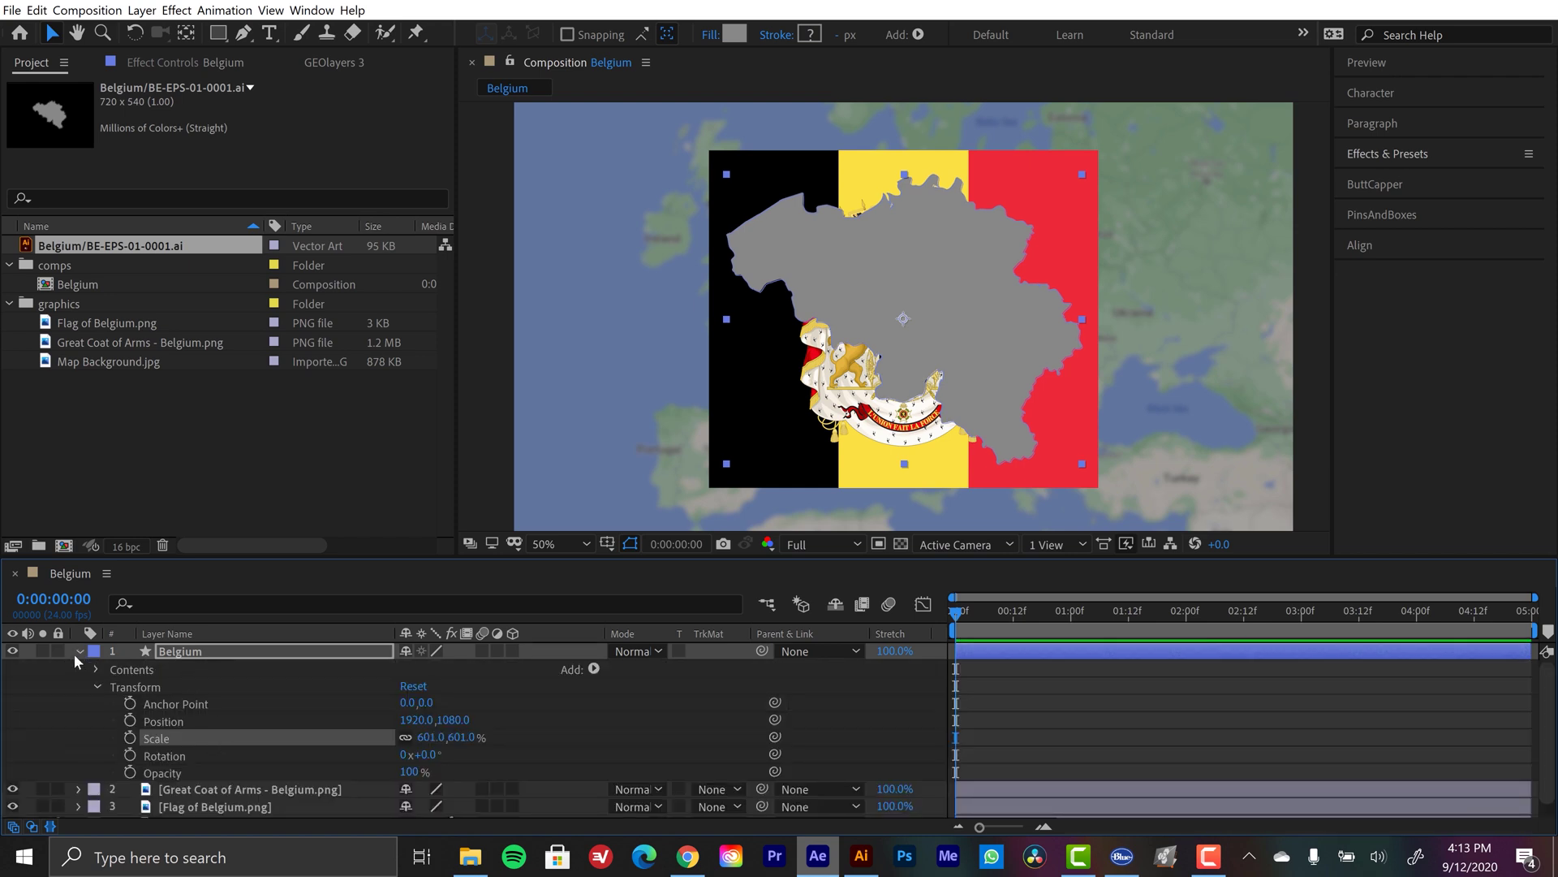
key(u)
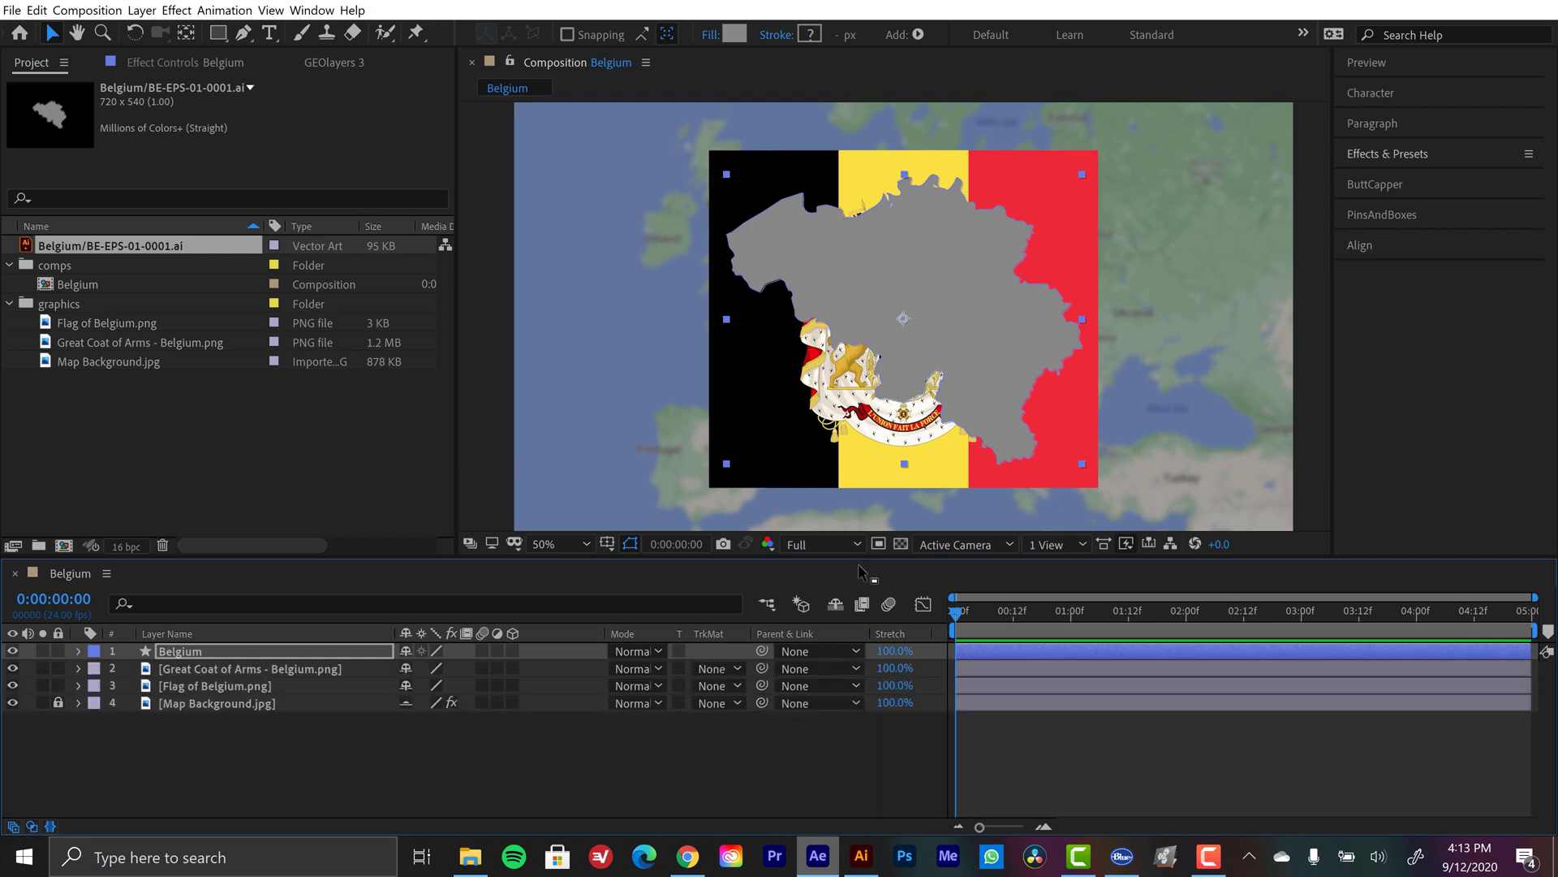
click(159, 650)
key(s)
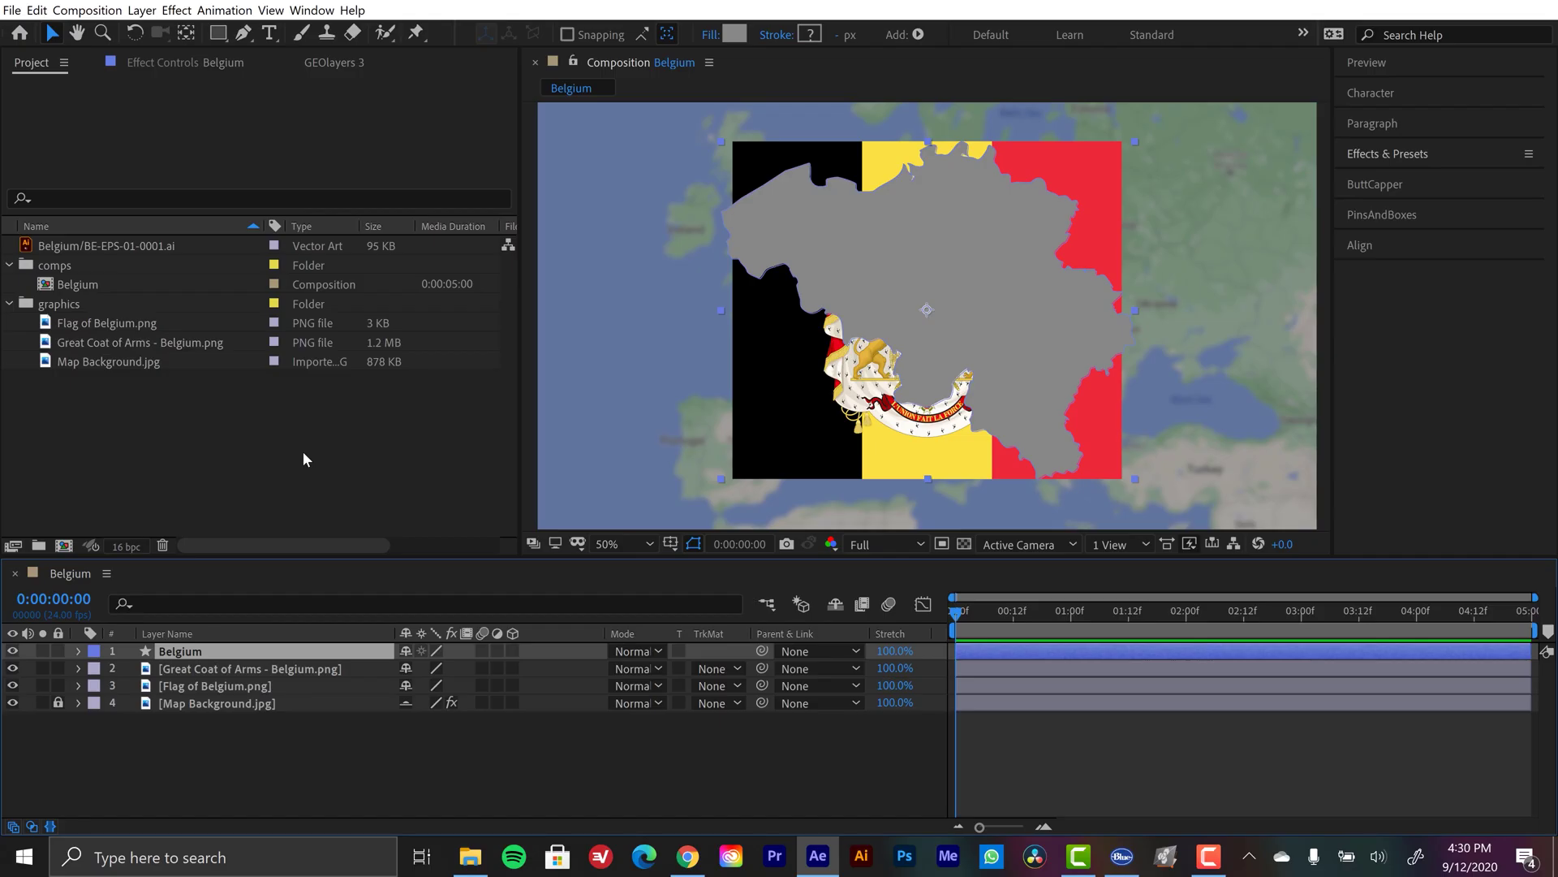
Move the Belgium vector file into the graphics folder and unlock Map Background
drag(113, 246, 80, 307)
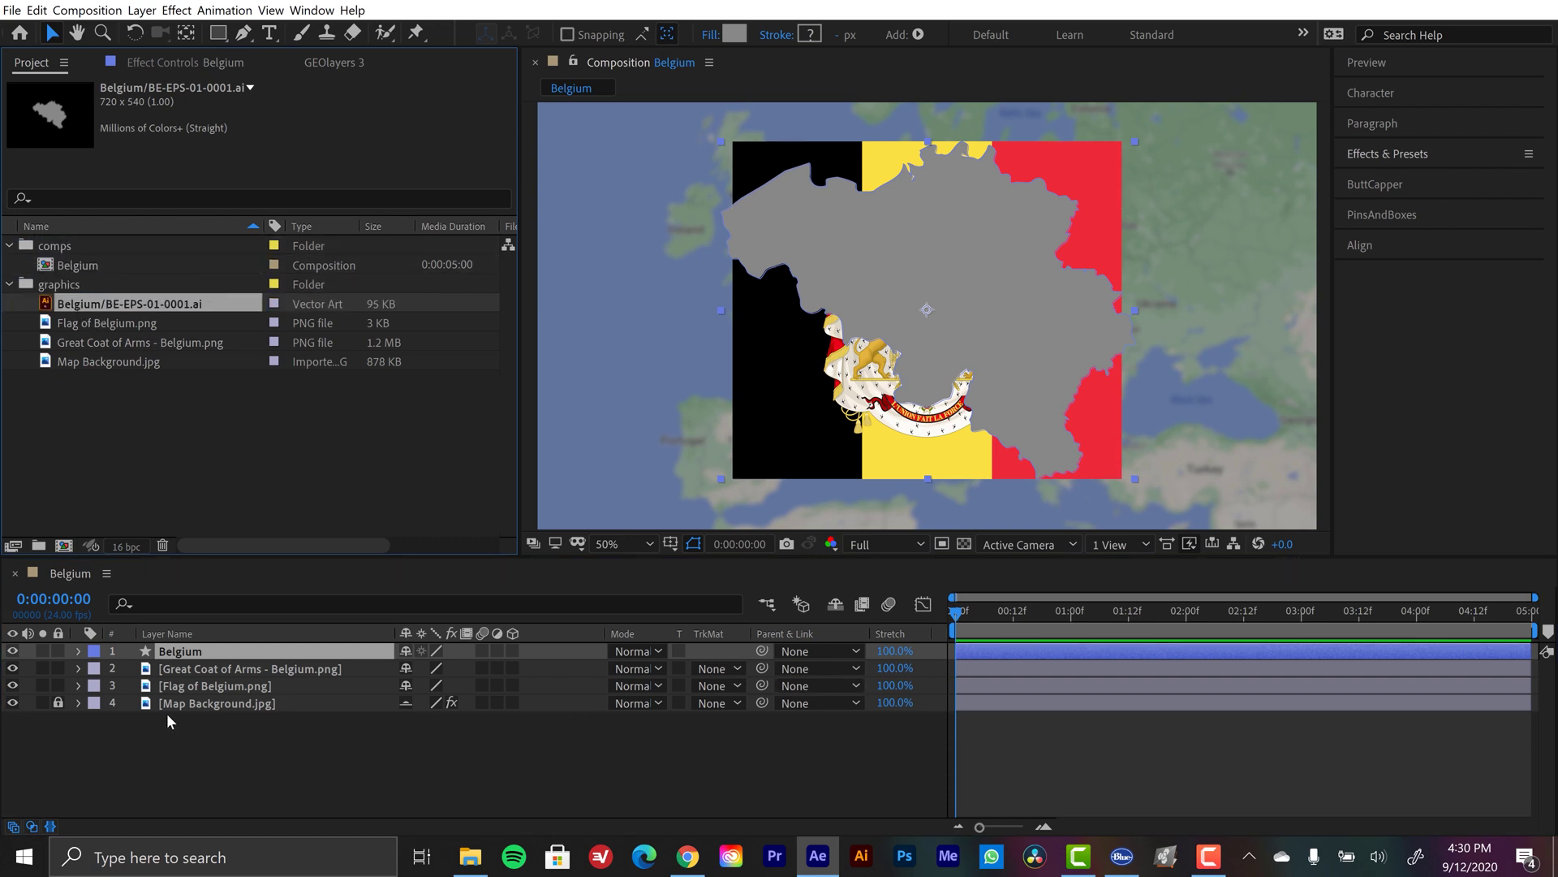
click(57, 700)
click(195, 703)
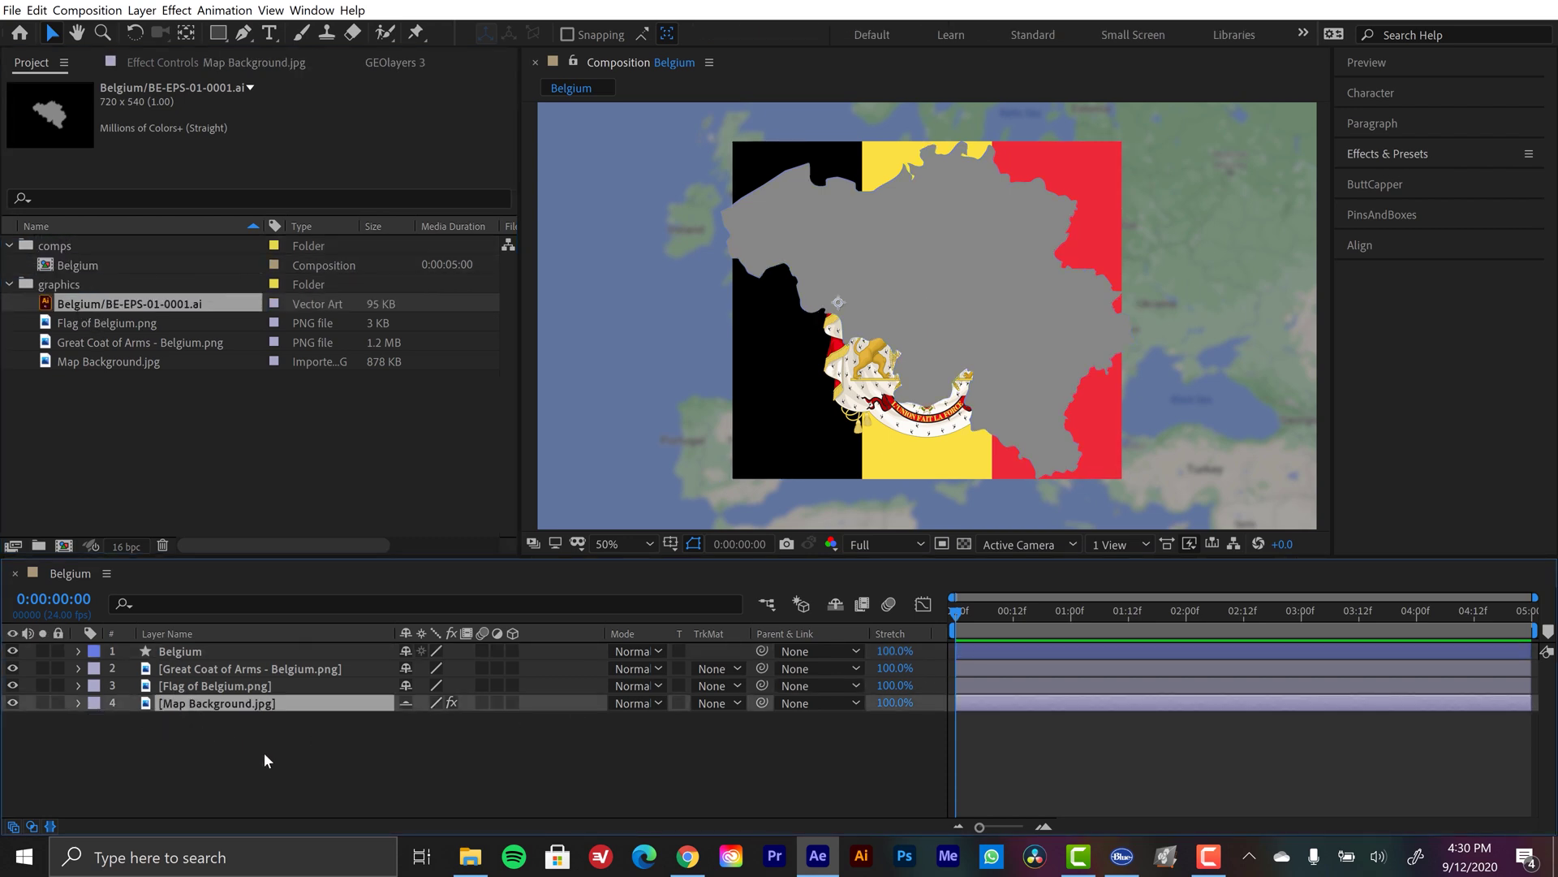
key(t)
Set Map Background opacity to 35% and hide it with the Shy layers switch
click(414, 722)
click(411, 721)
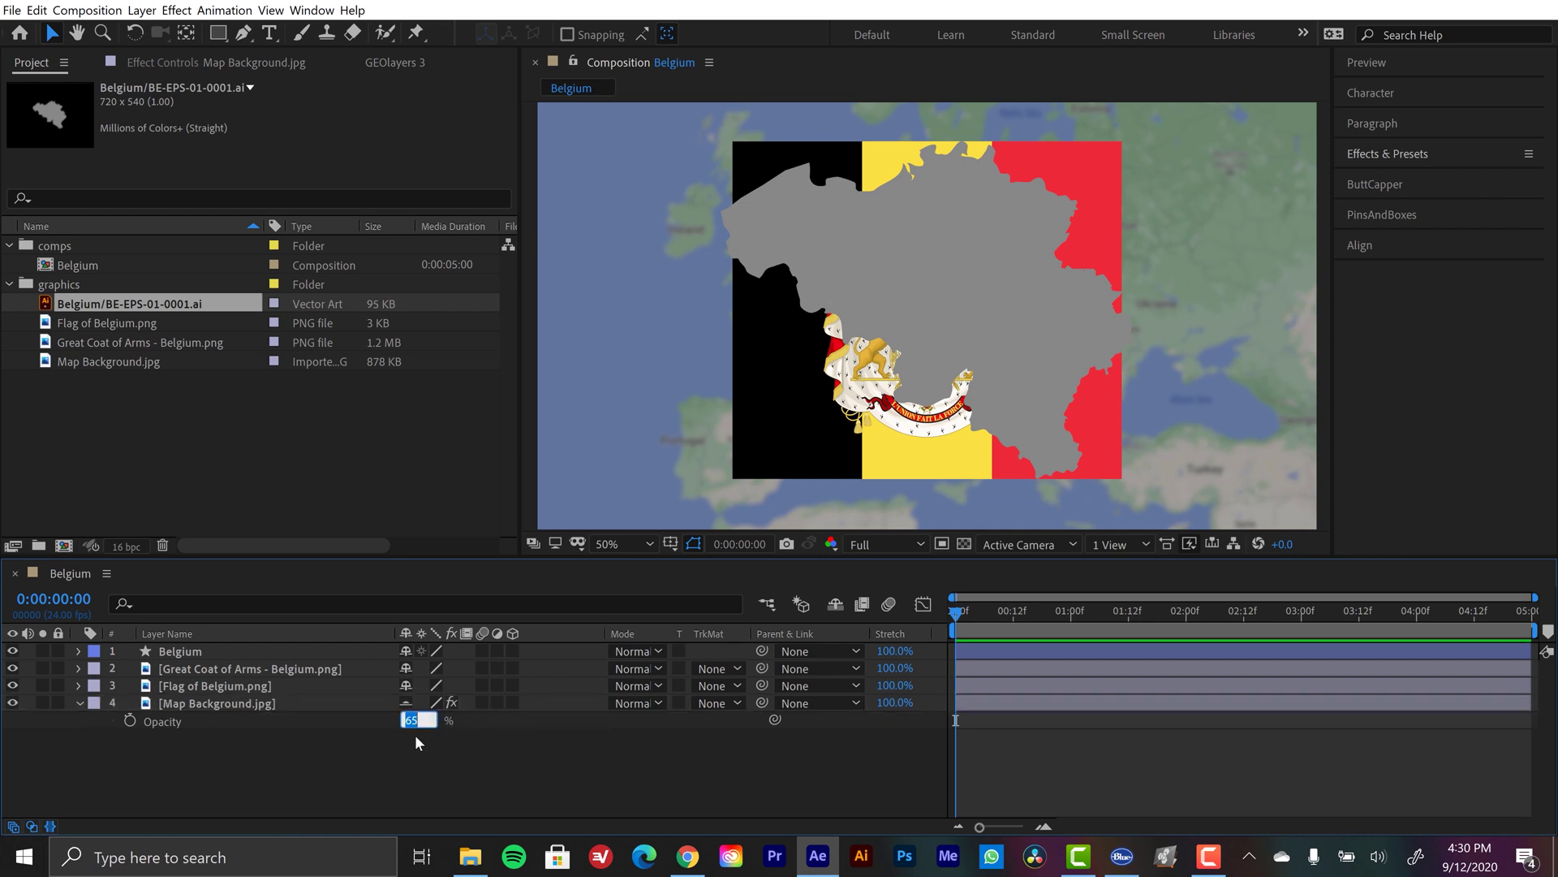
text(35)
key(Return)
click(195, 775)
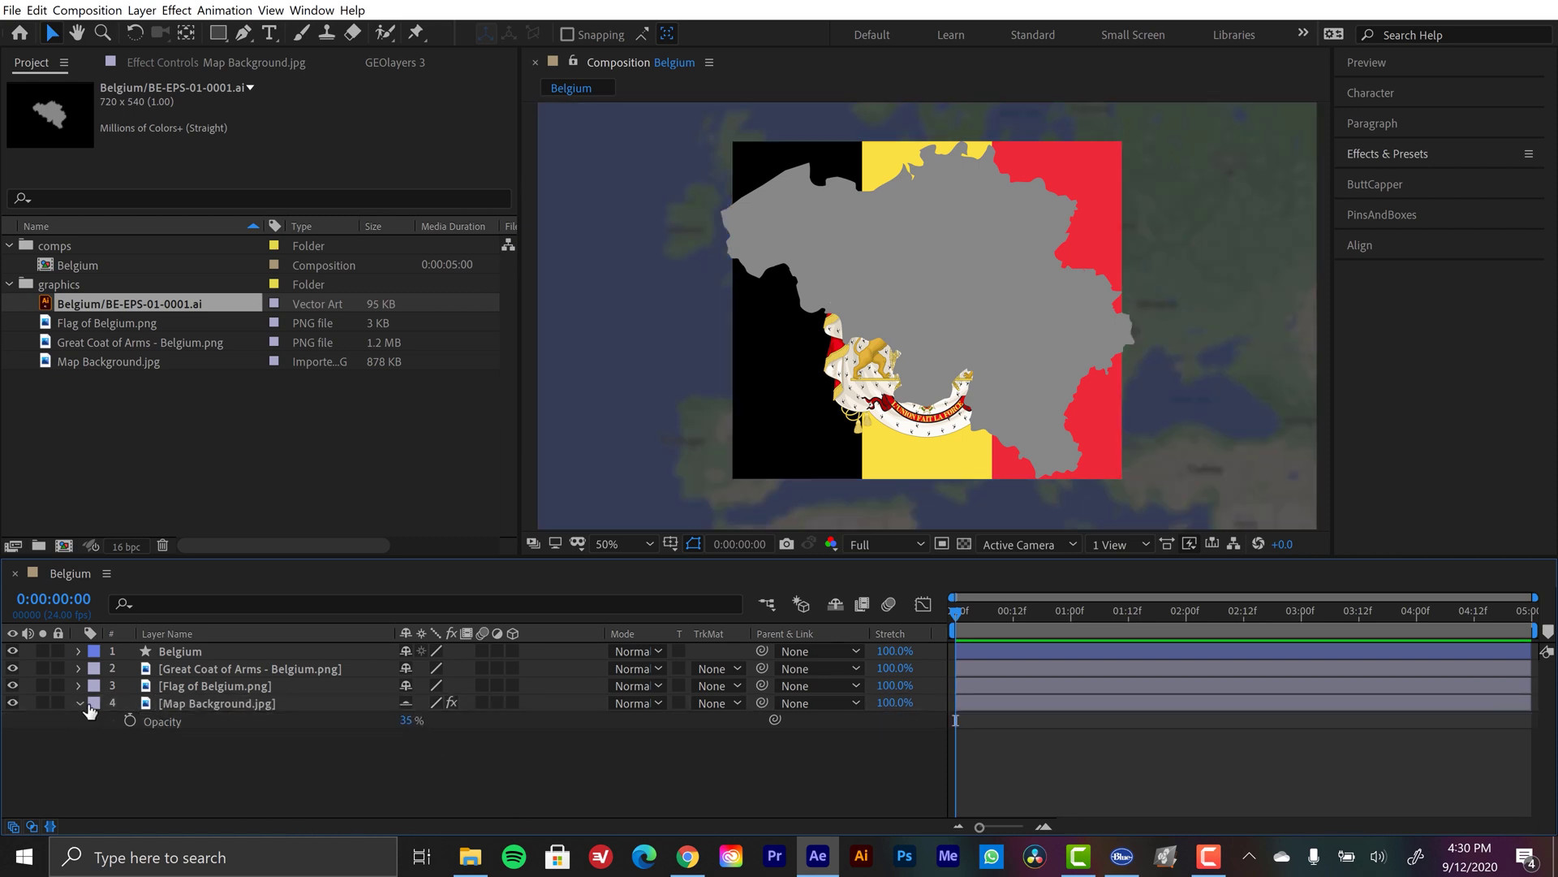
click(78, 702)
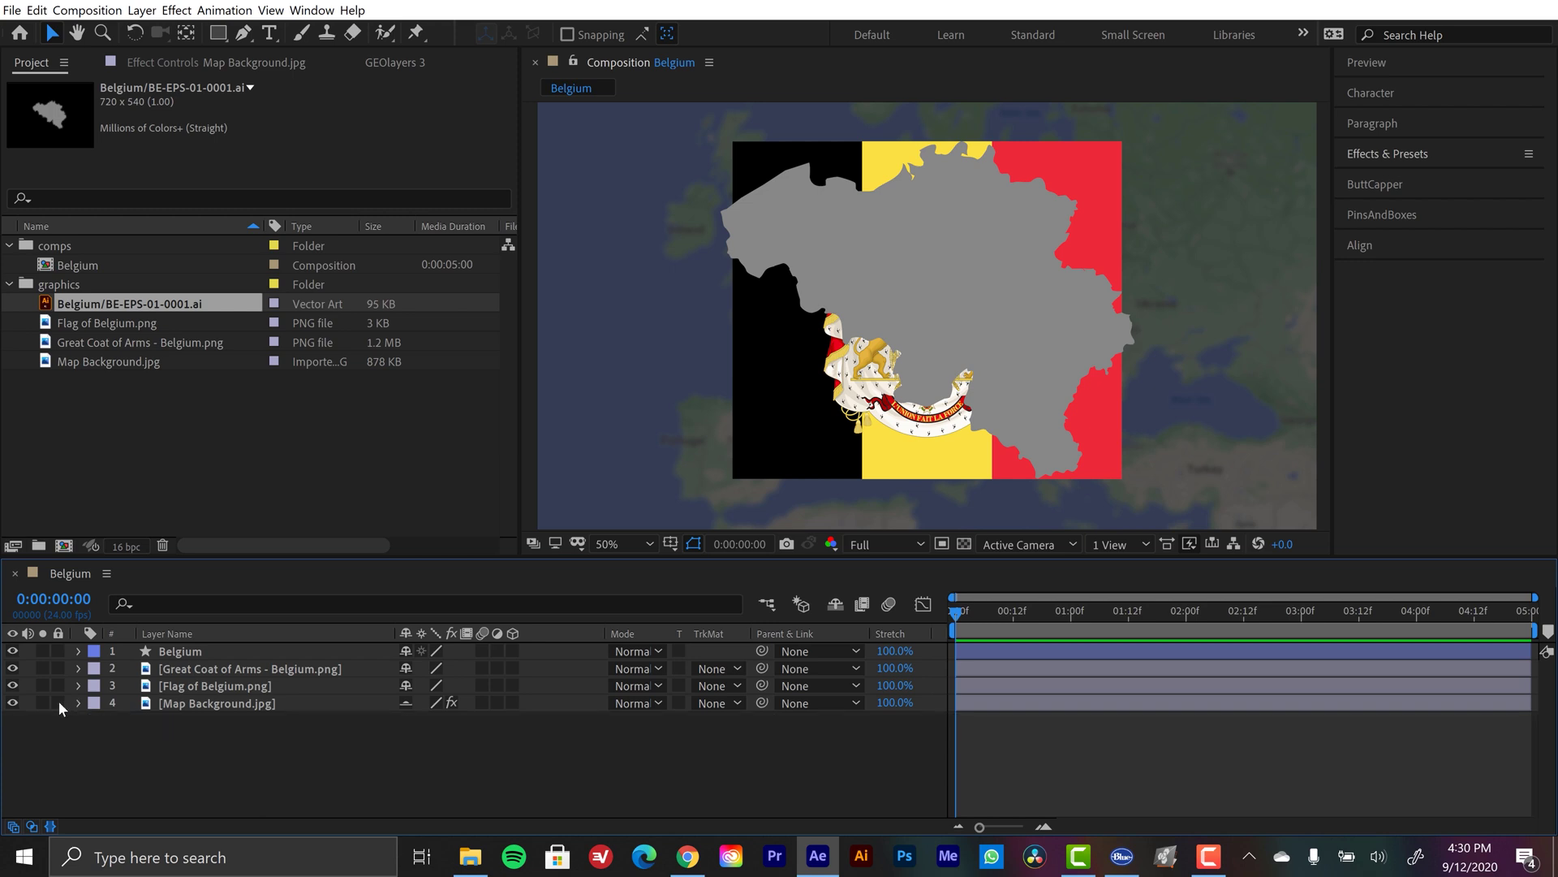
click(836, 604)
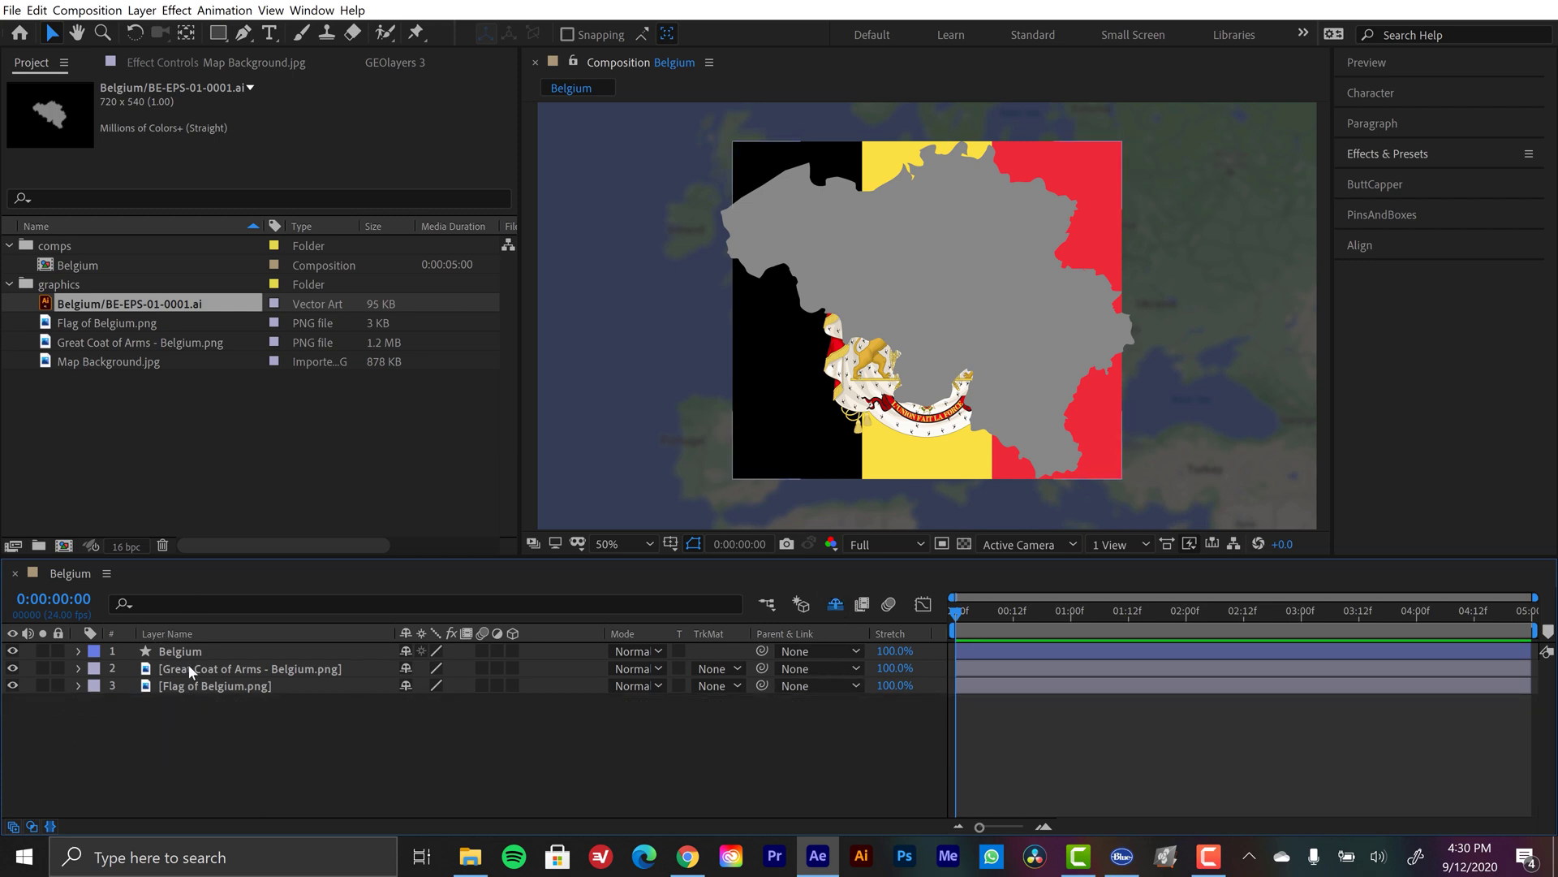
Drag the Belgium layer below Flag of Belgium.png to third in the layer stack
drag(179, 653, 187, 693)
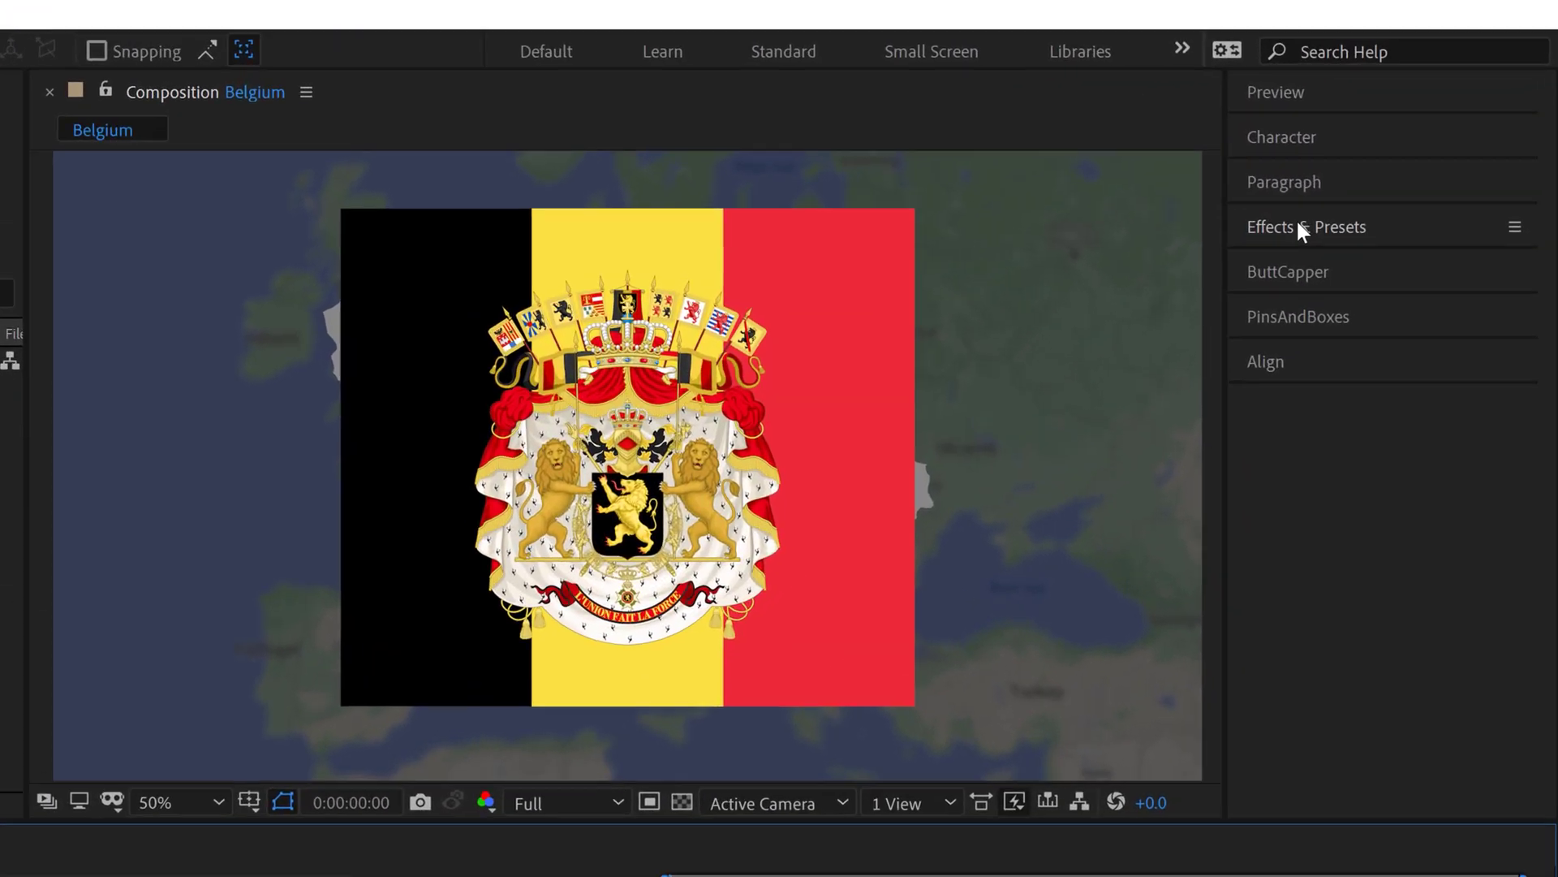
Hide the coat of arms and apply Set Matte to the flag from the Belgium layer, unstretched
click(1380, 153)
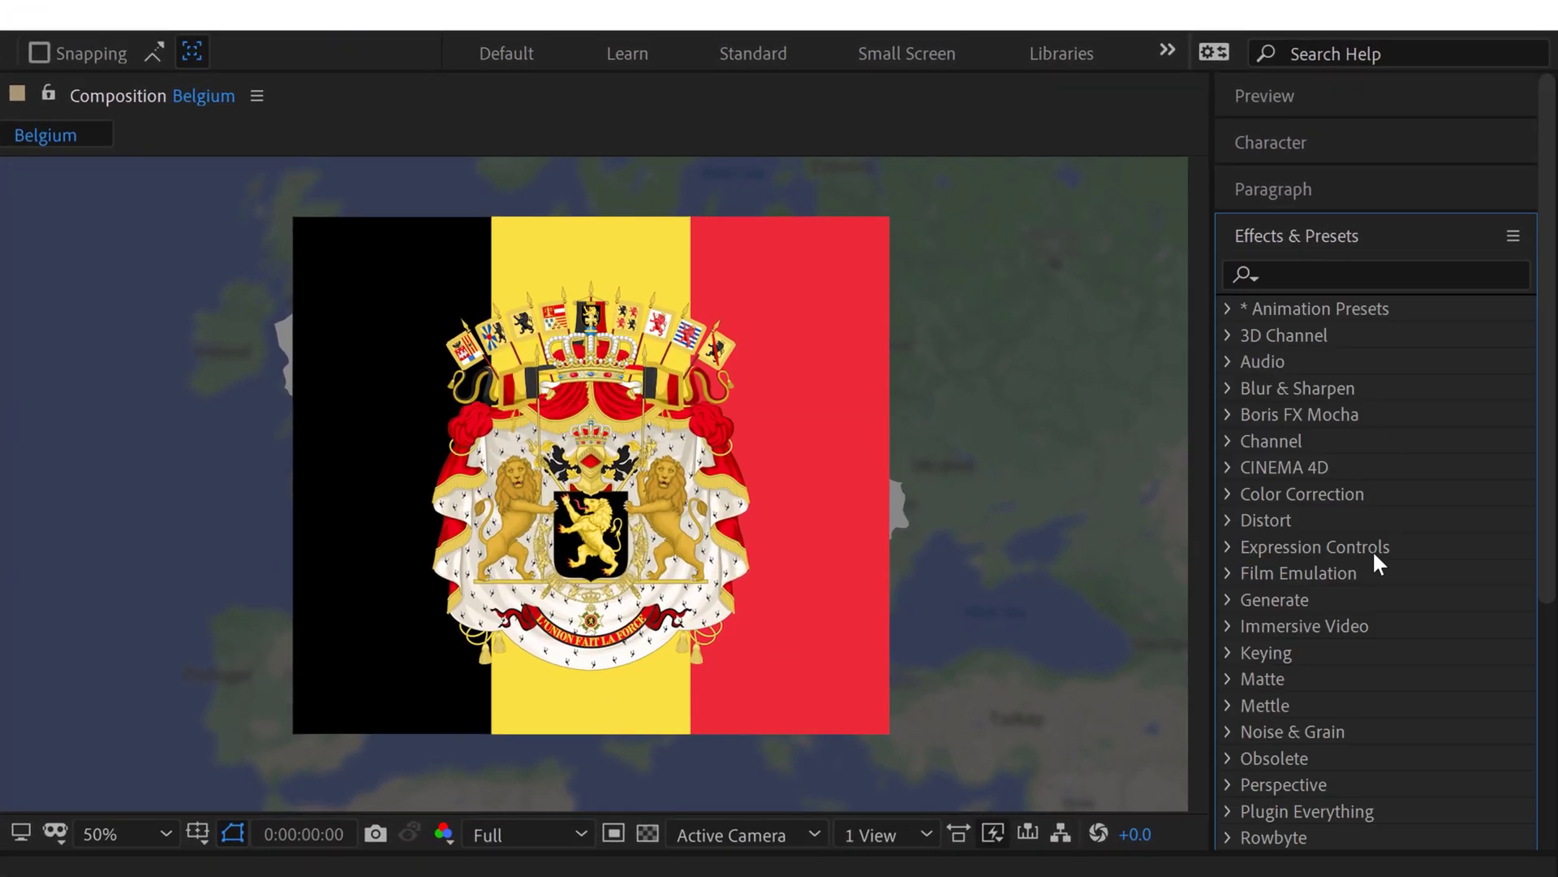
click(1313, 275)
text(set matt)
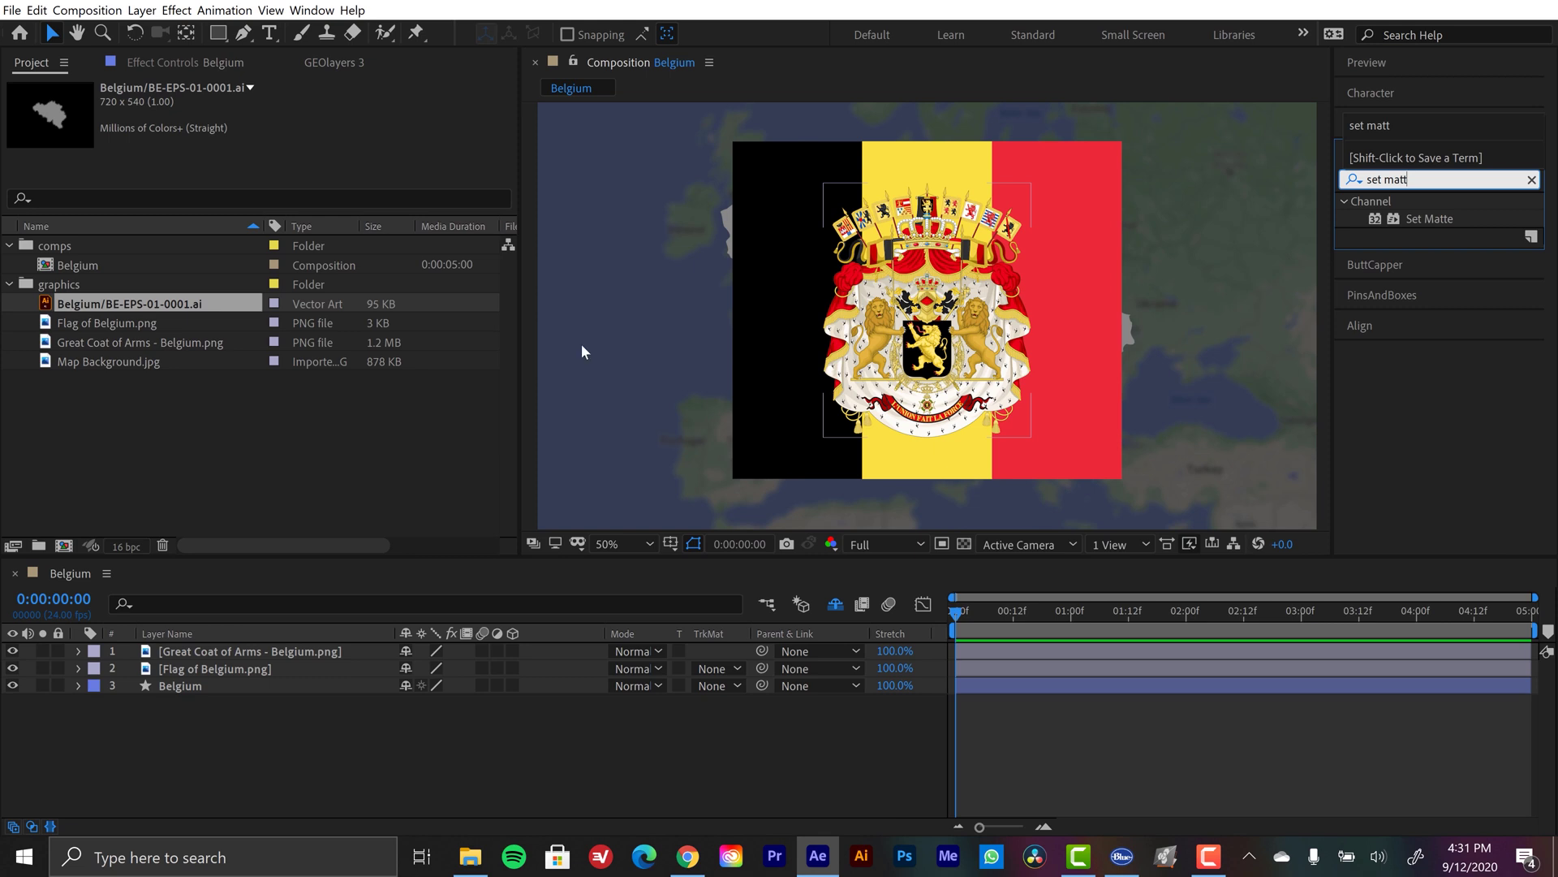
click(12, 651)
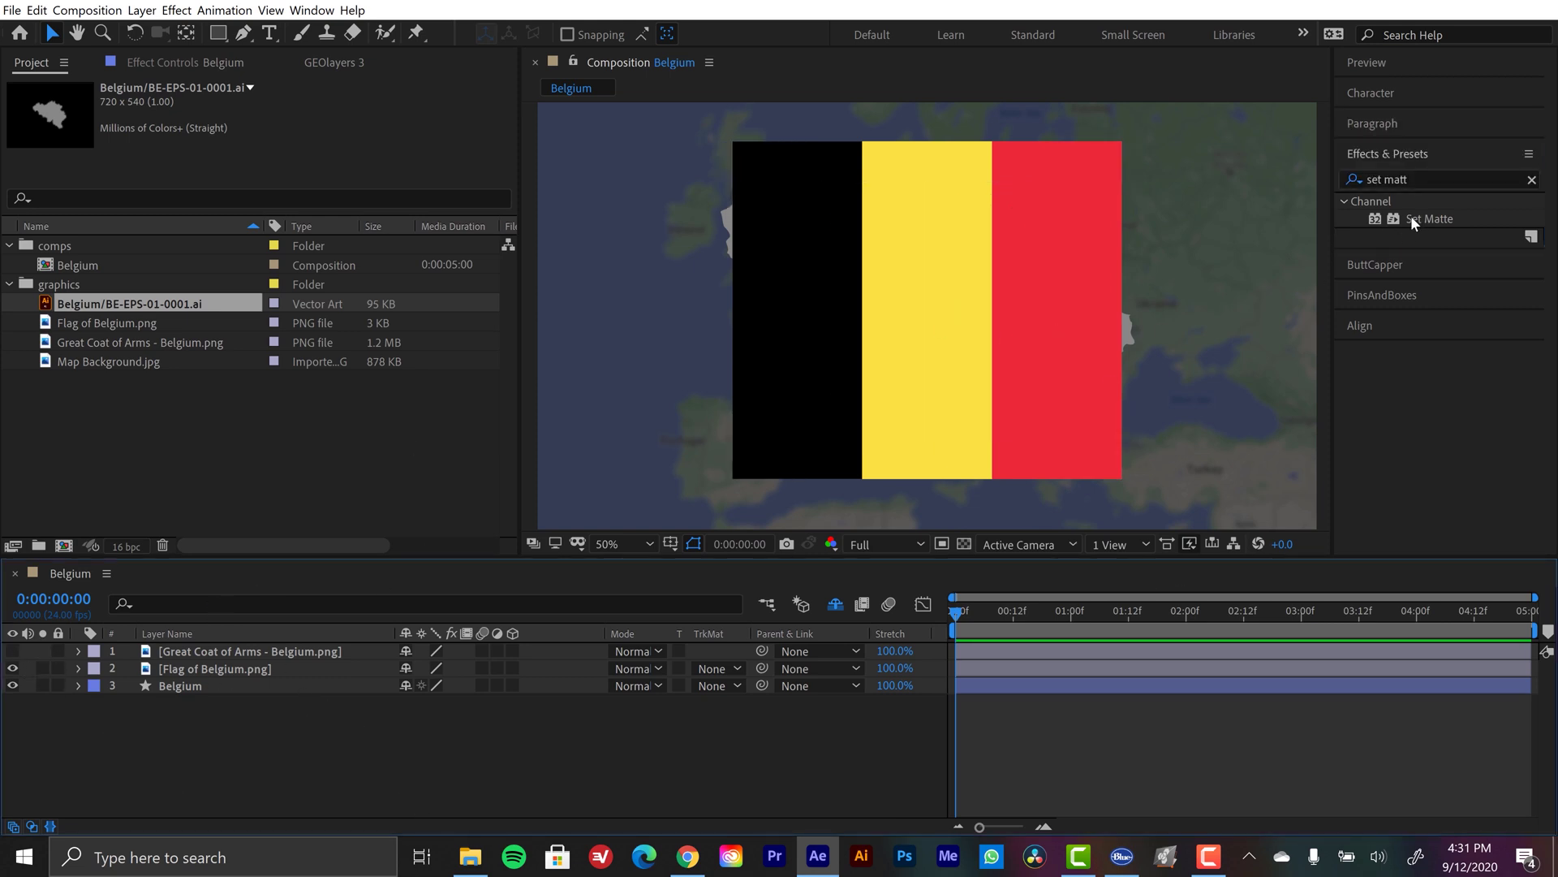
drag(1412, 221, 203, 670)
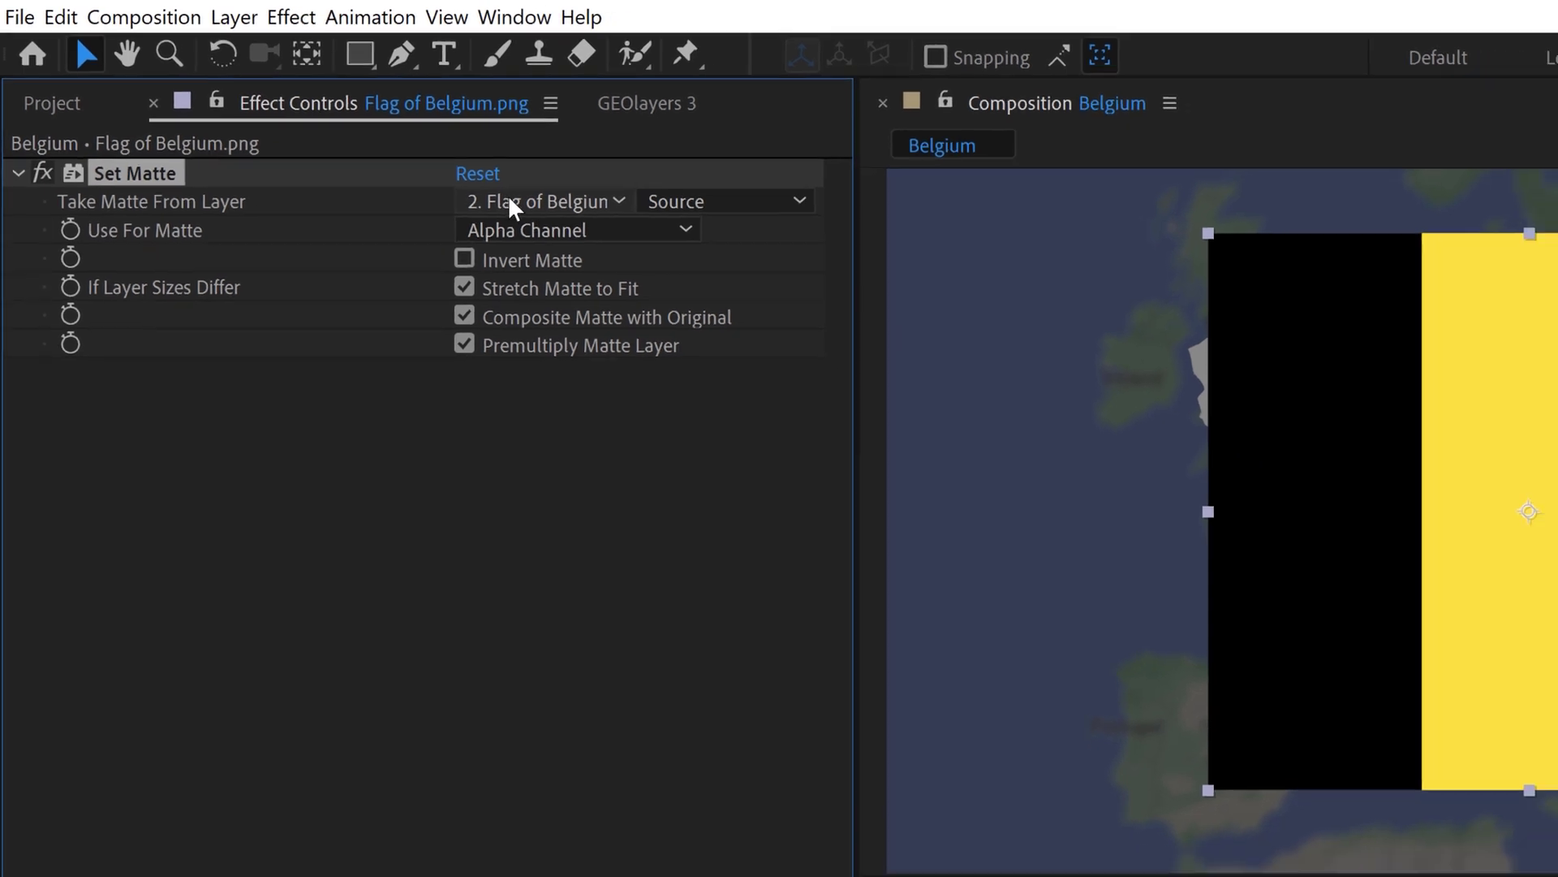
click(538, 214)
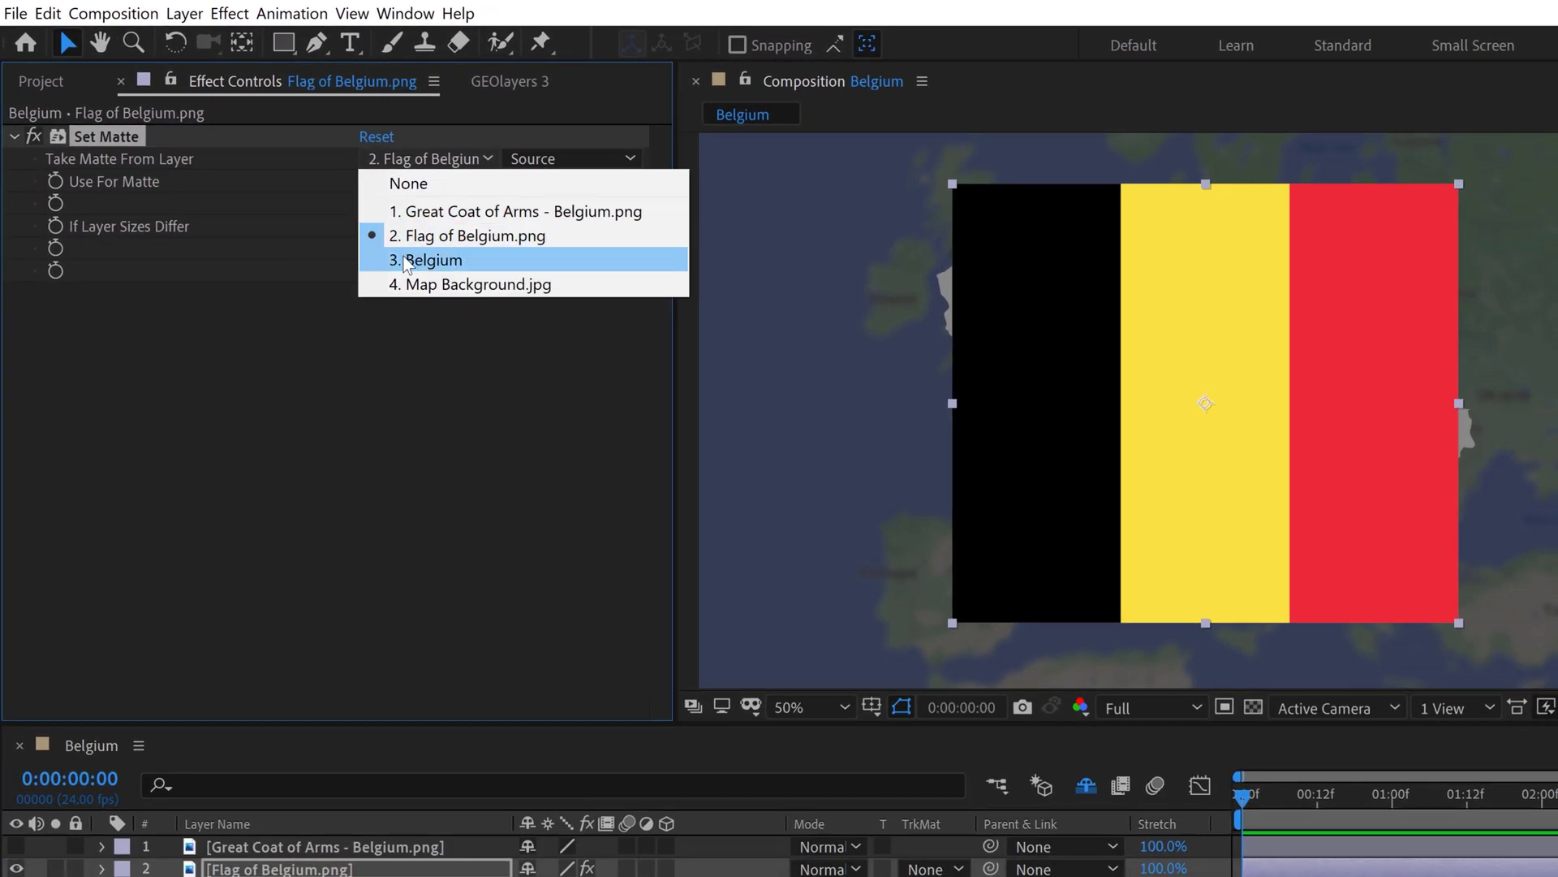
click(434, 261)
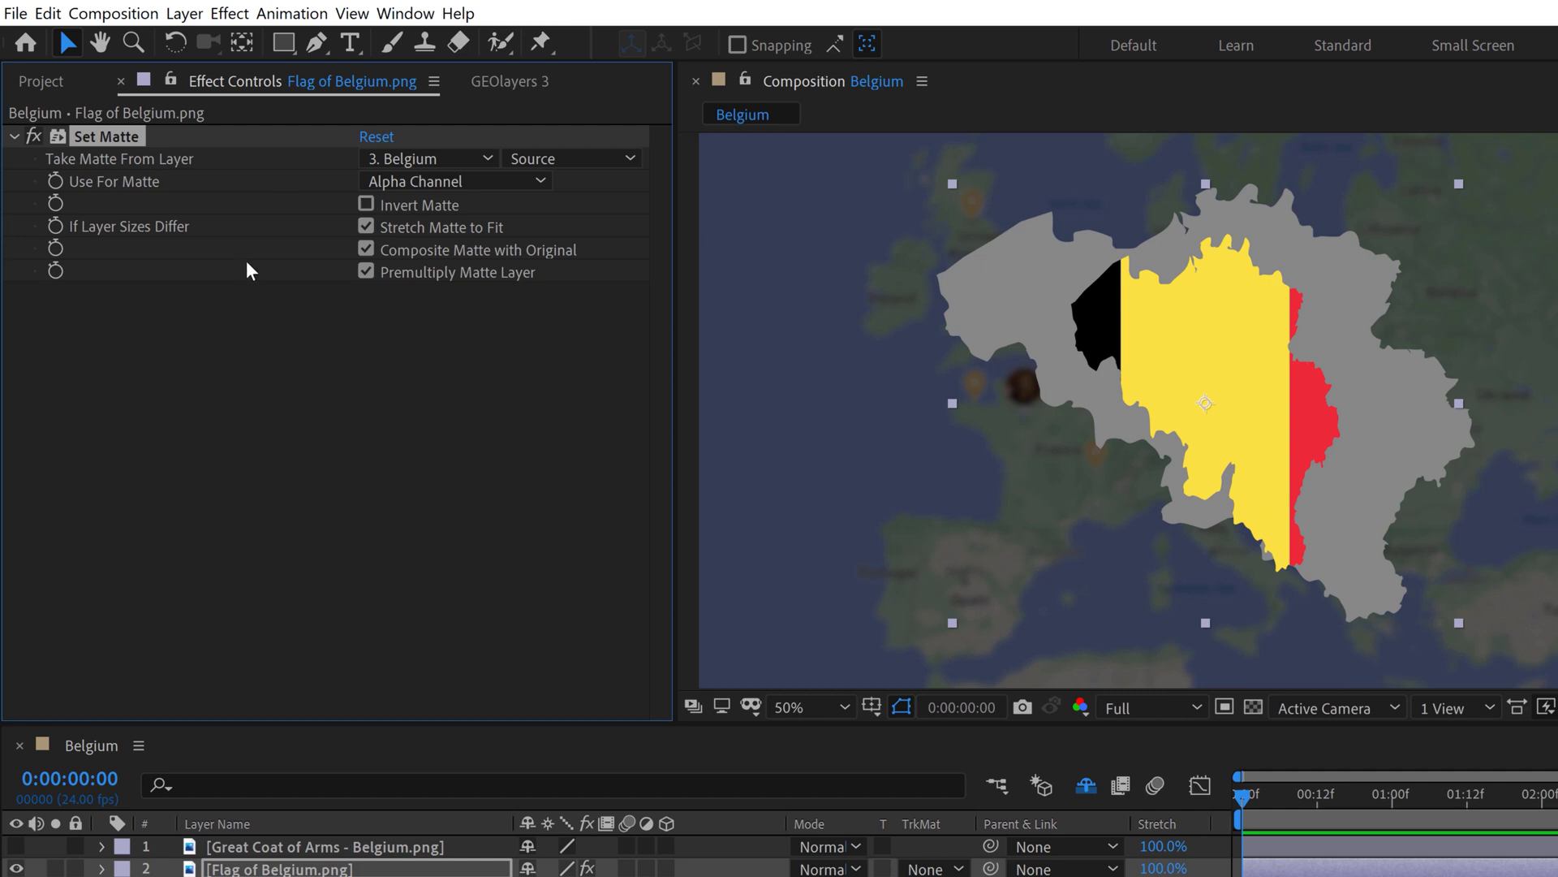
click(366, 226)
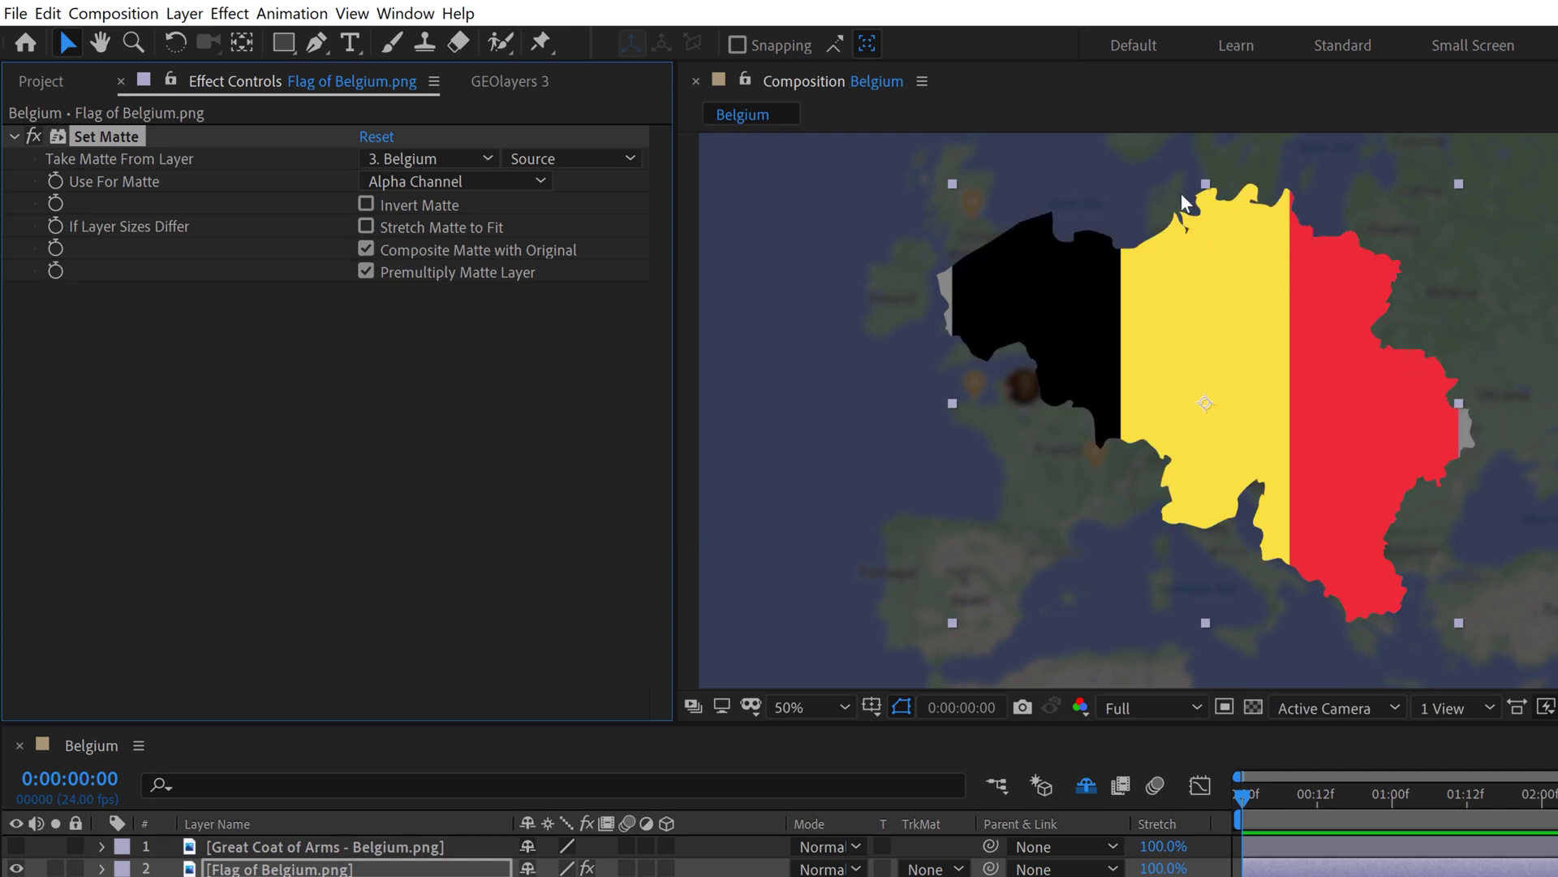
Zoom and pan the viewer to inspect the flag's edges inside the Belgium outline
scroll(920, 307, up, 2)
key(h)
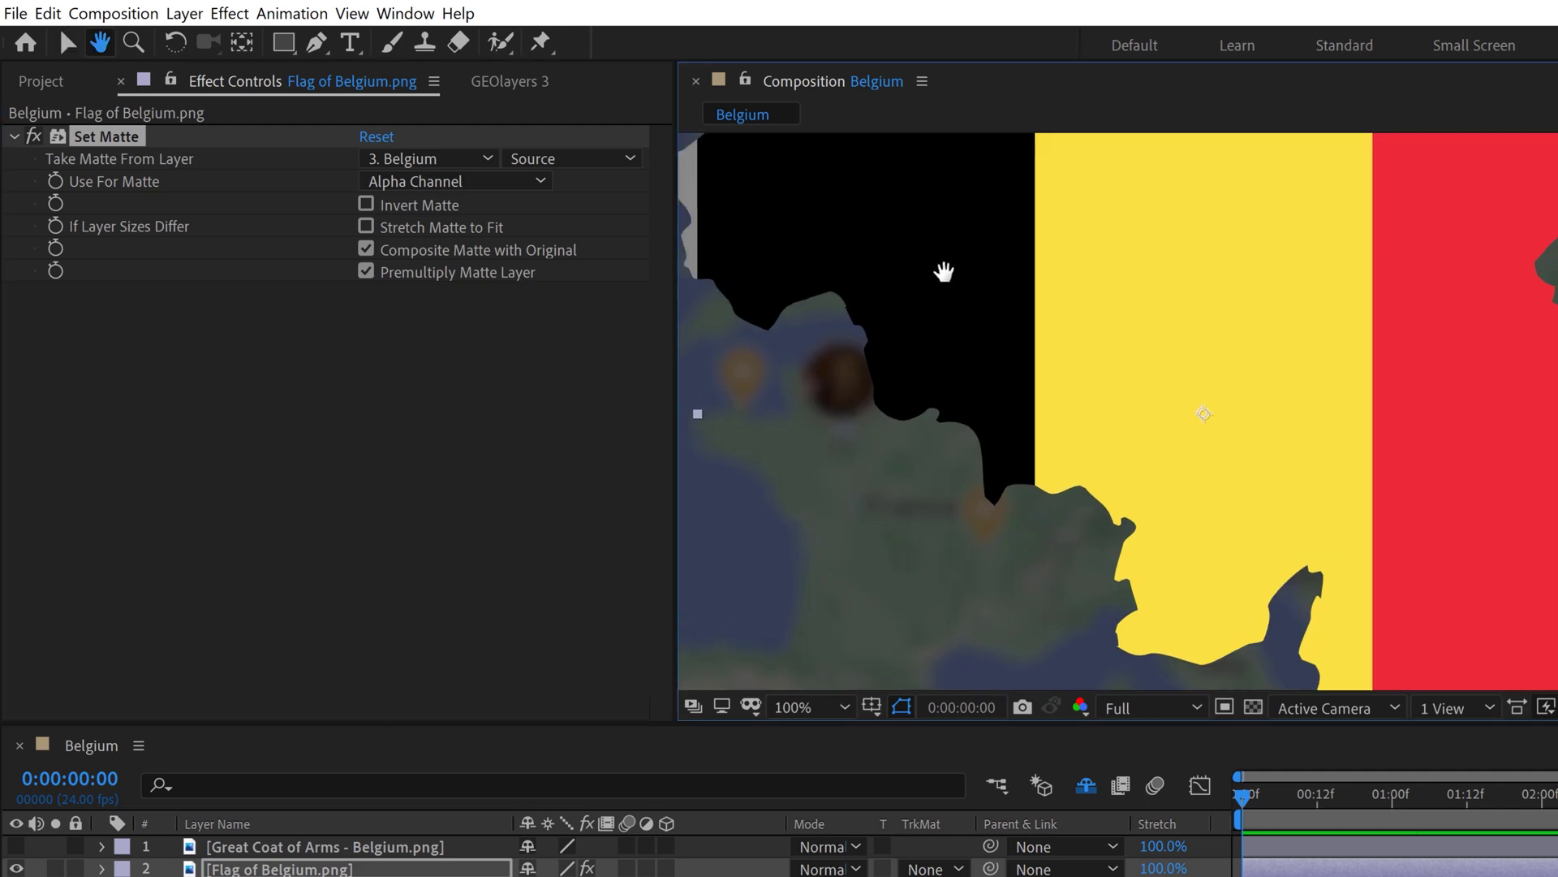
drag(942, 268, 1273, 313)
key(v)
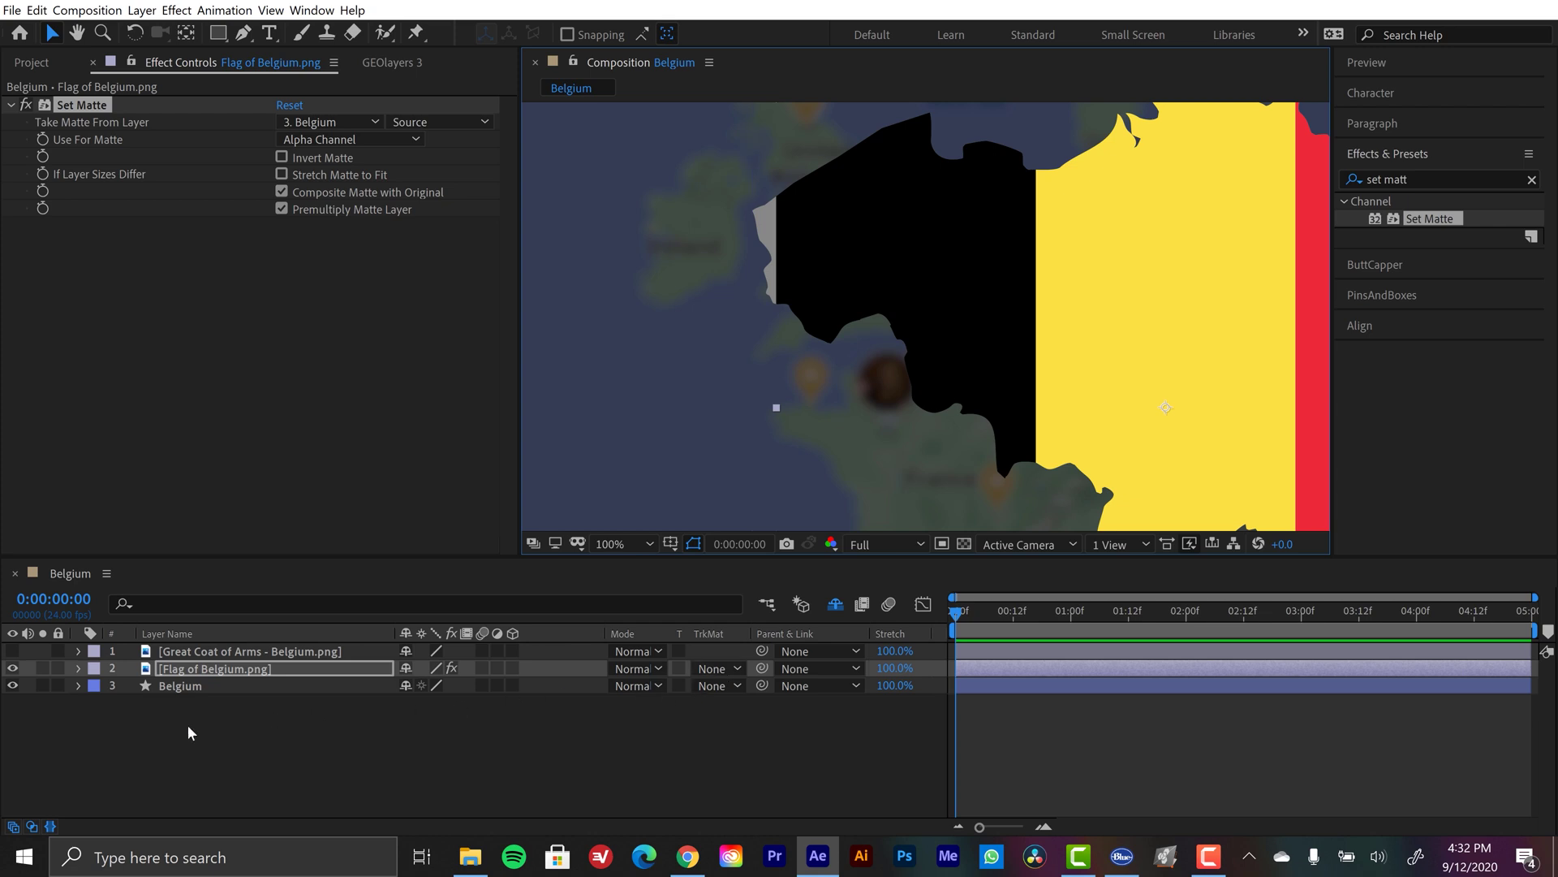
scroll(1025, 265, down, 2)
drag(1036, 268, 945, 260)
key(v)
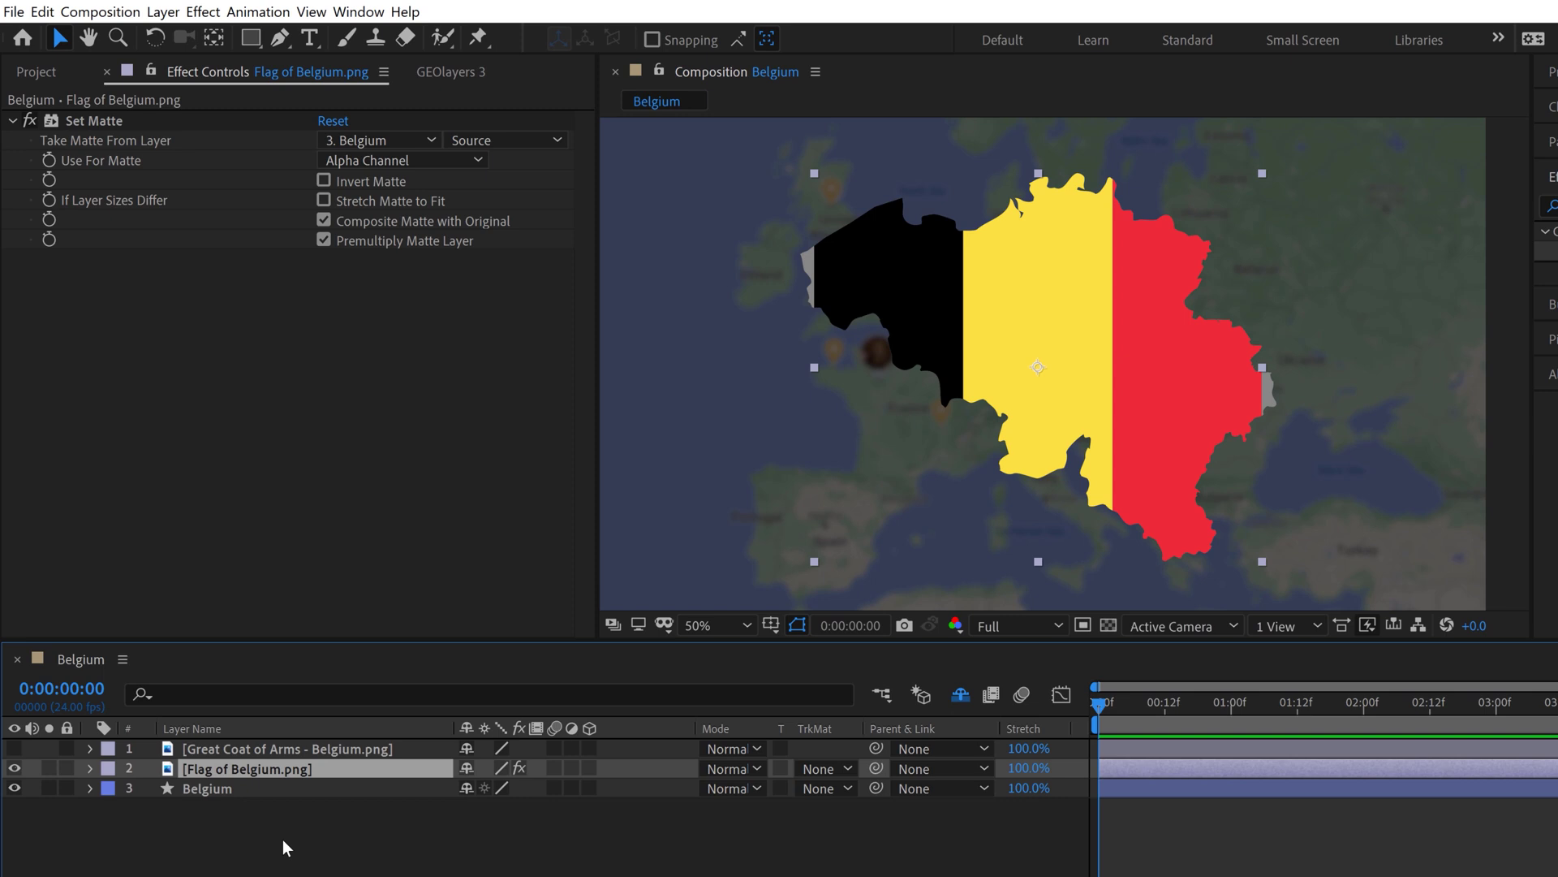
key(s)
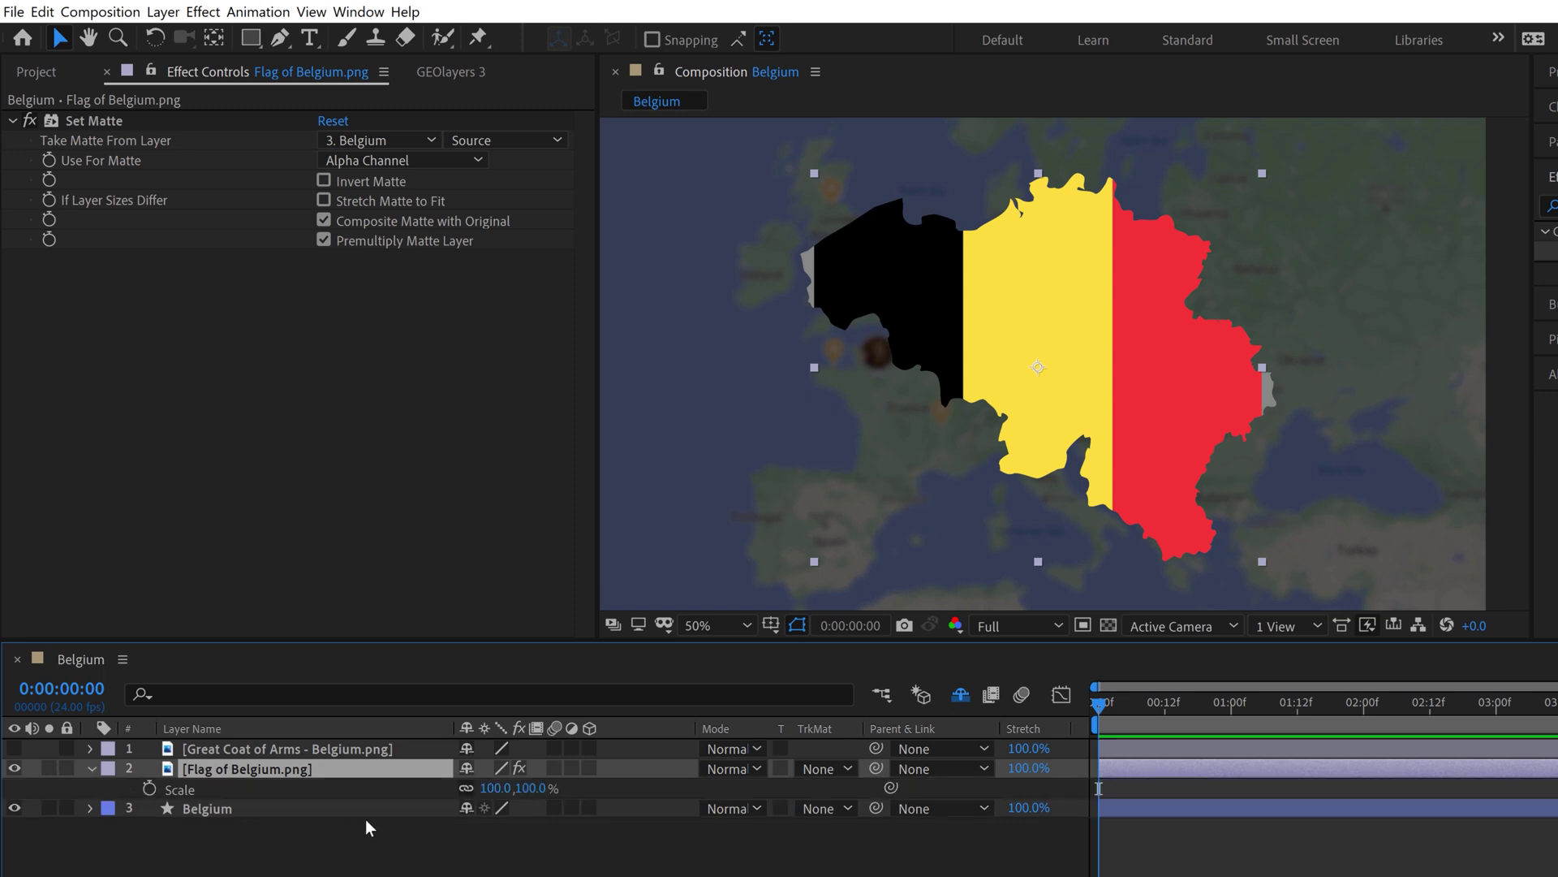
mouse_move(494, 788)
mouse_down()
mouse_move(550, 781)
mouse_move(465, 786)
mouse_move(489, 776)
mouse_up()
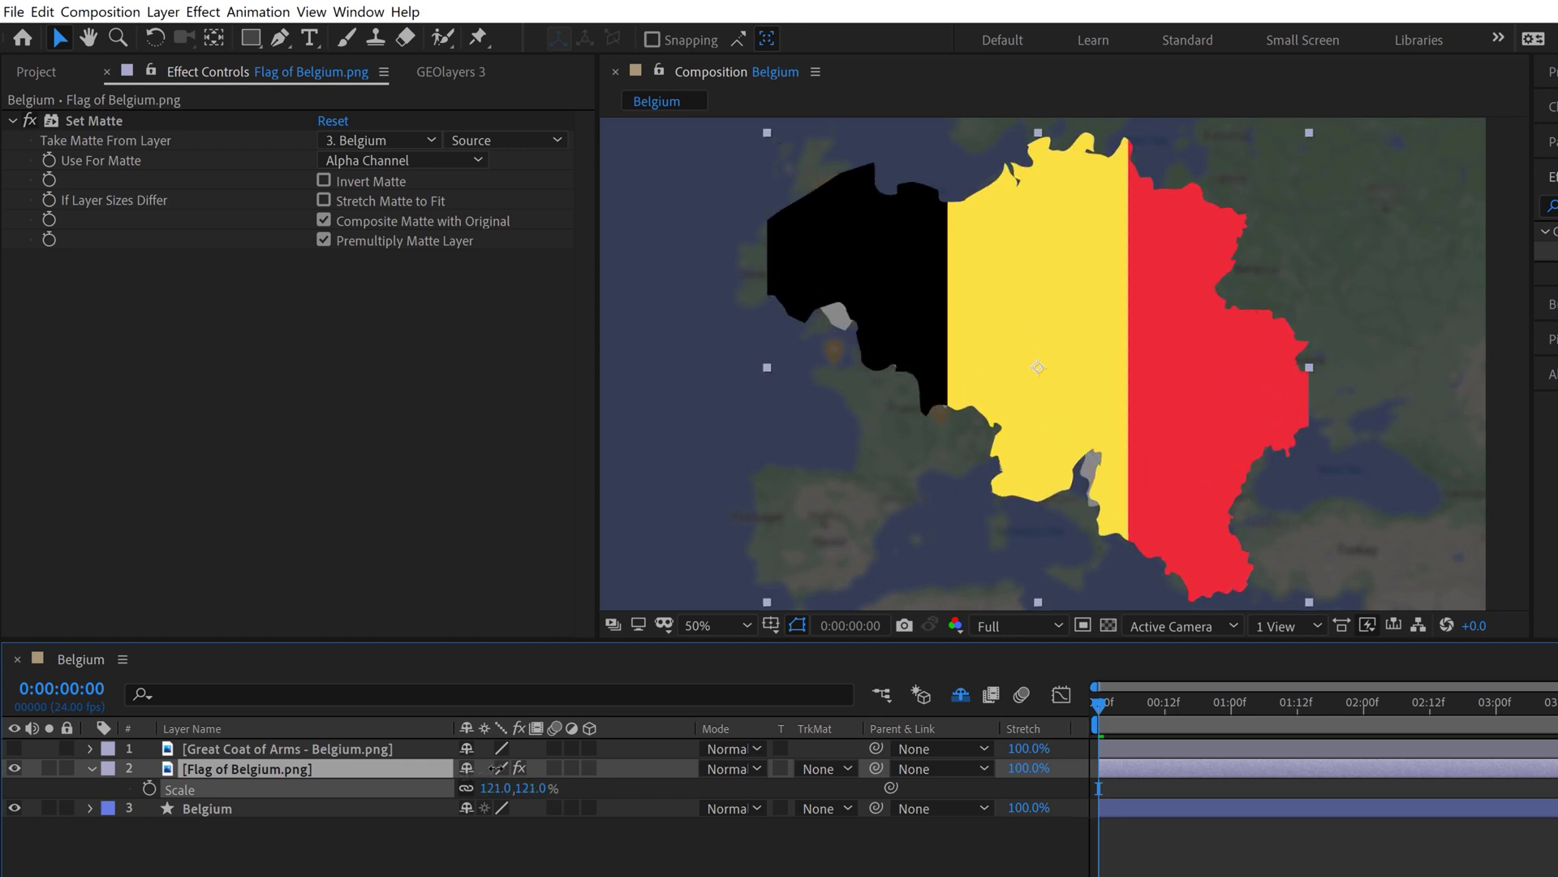
key(ctrl+z)
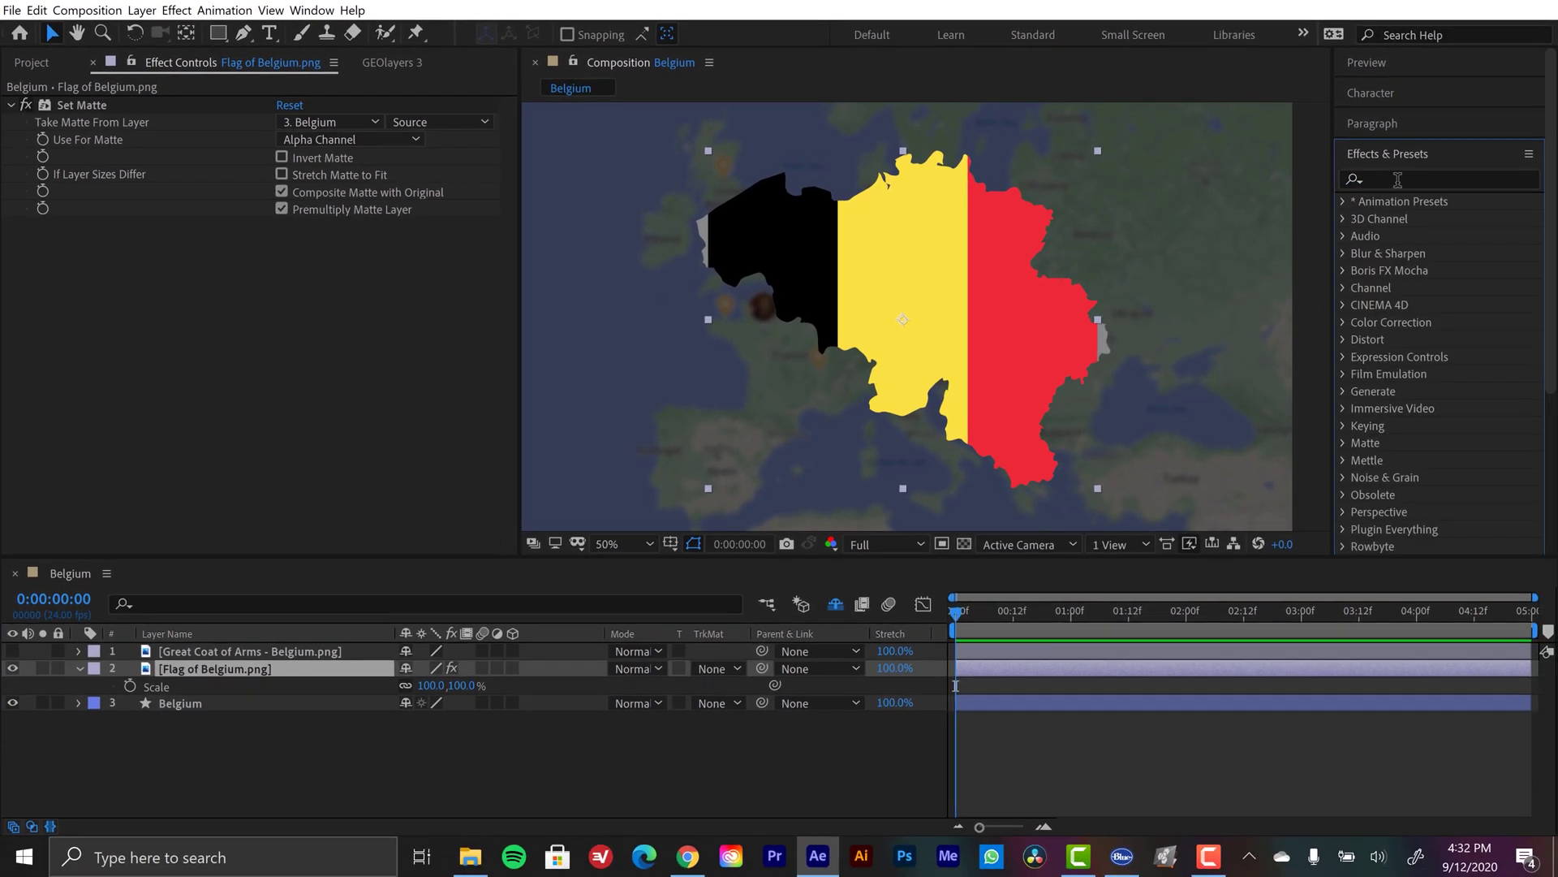
click(1398, 180)
Add a Transform effect to the flag above Set Matte and set its Scale to 109
text(transf)
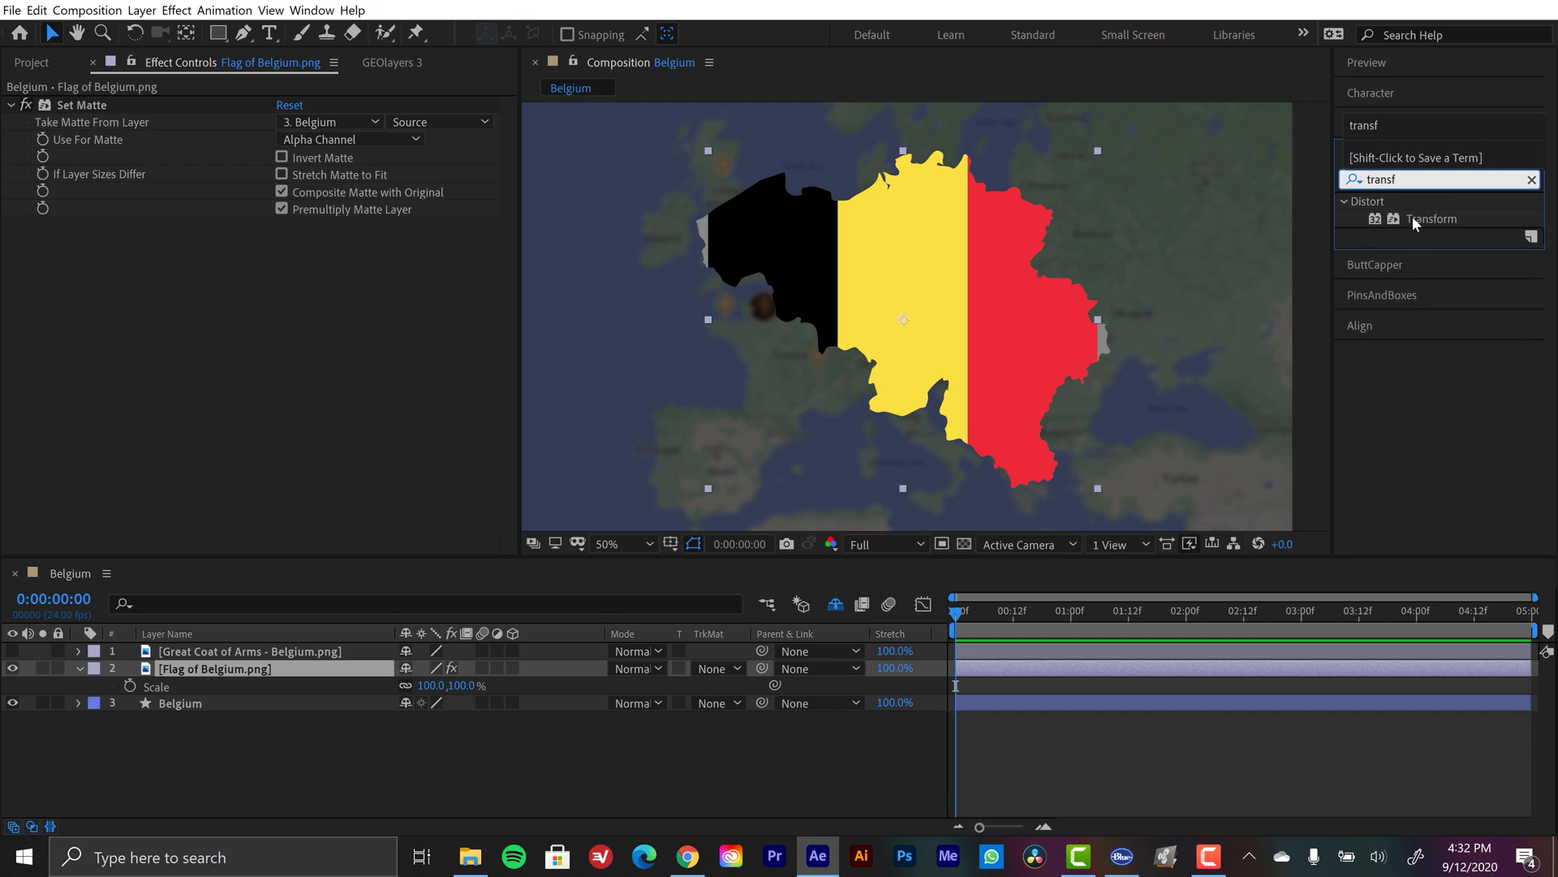
drag(1413, 216, 295, 359)
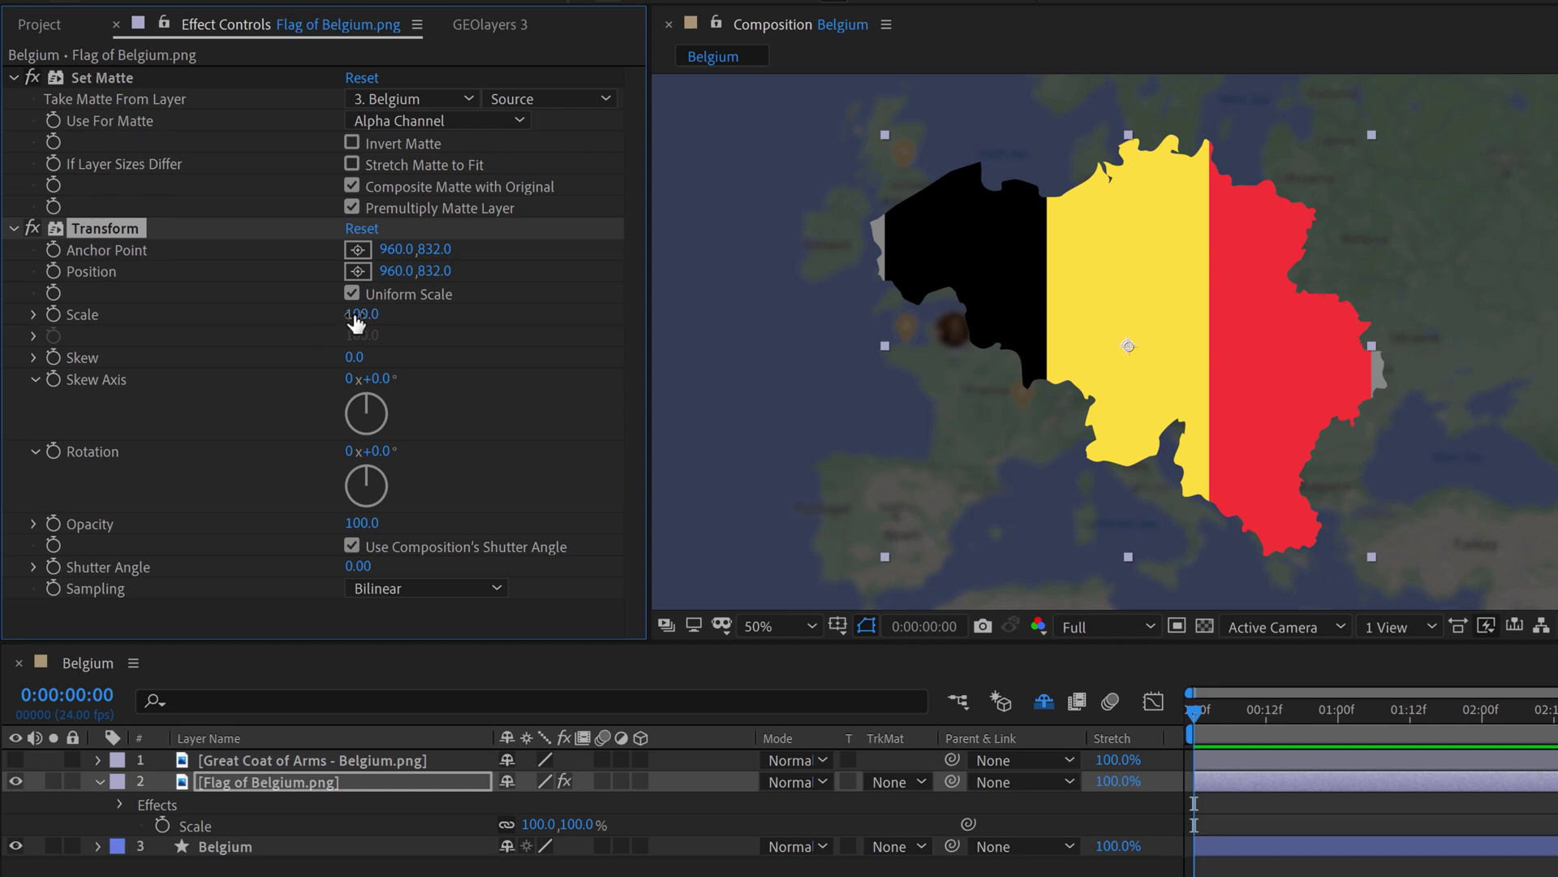
drag(361, 313, 421, 304)
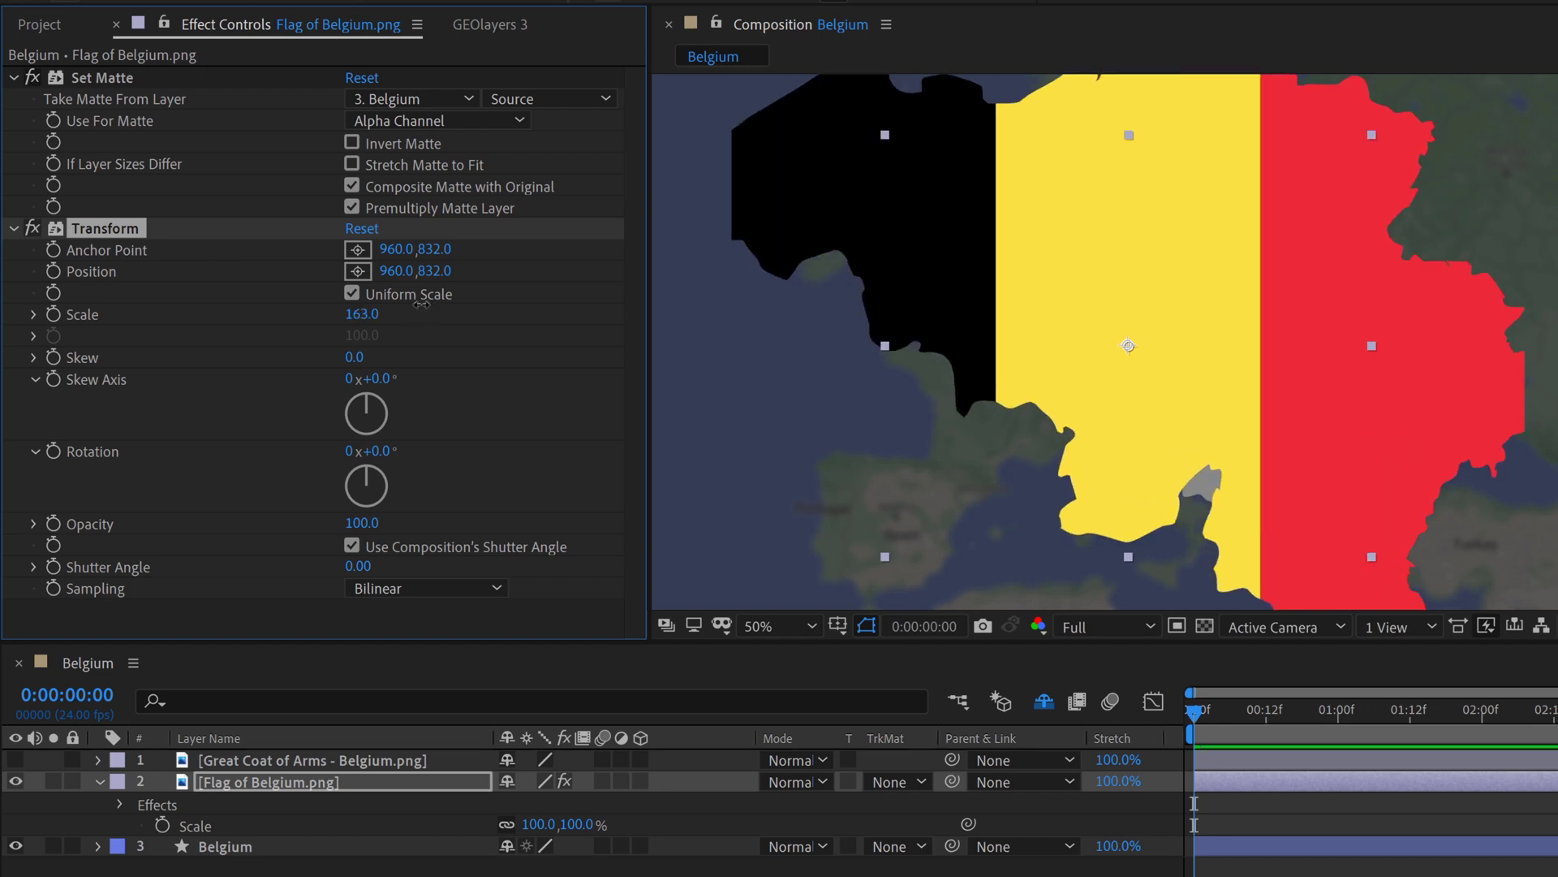
key(ctrl+z)
drag(105, 230, 119, 77)
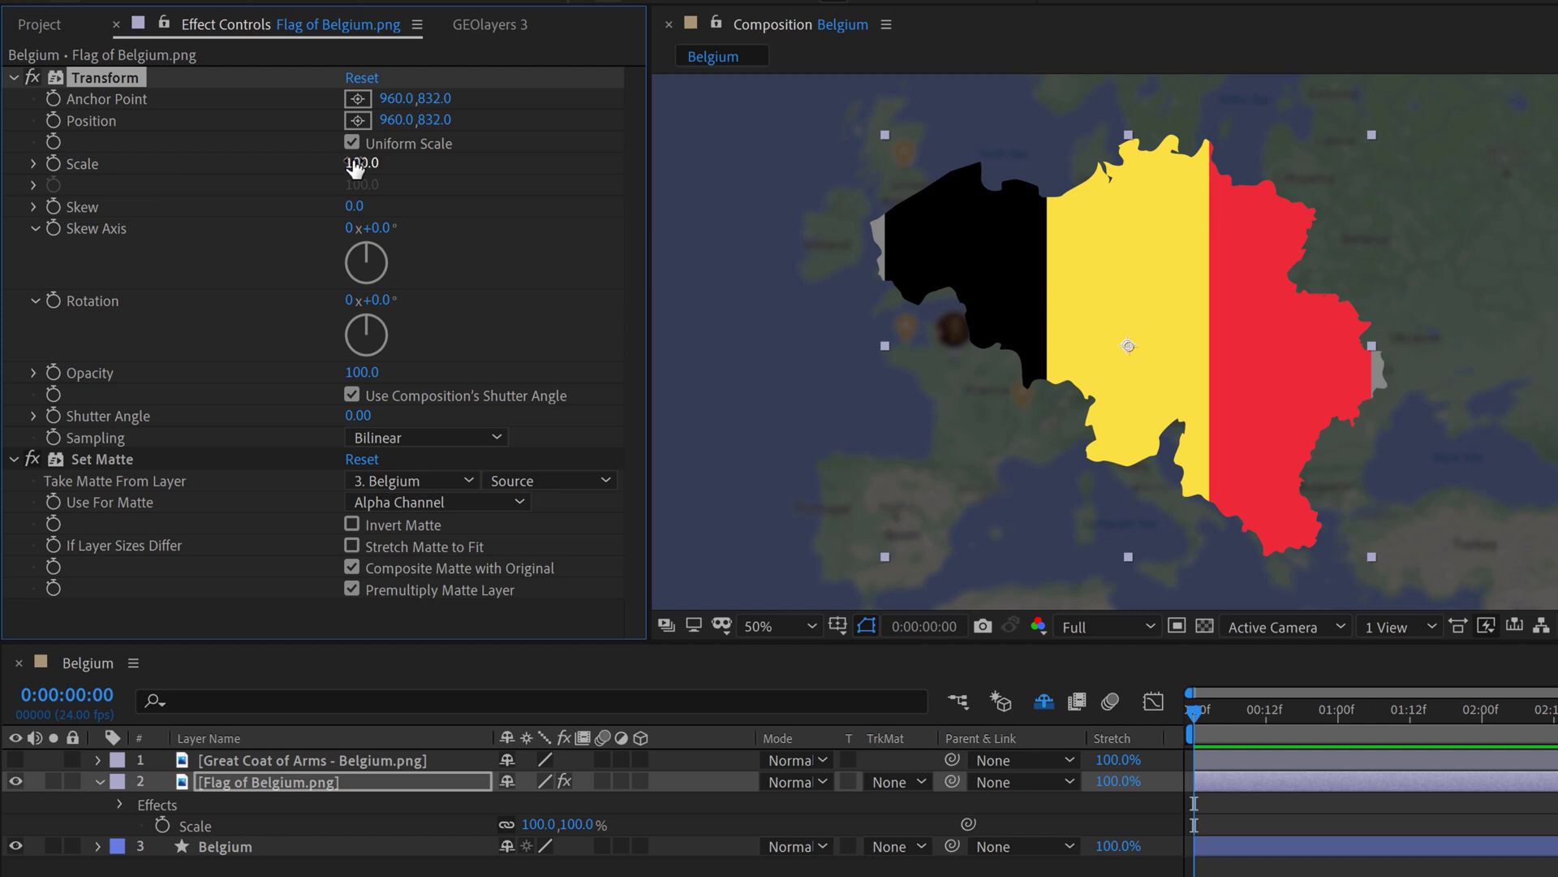
drag(357, 162, 333, 123)
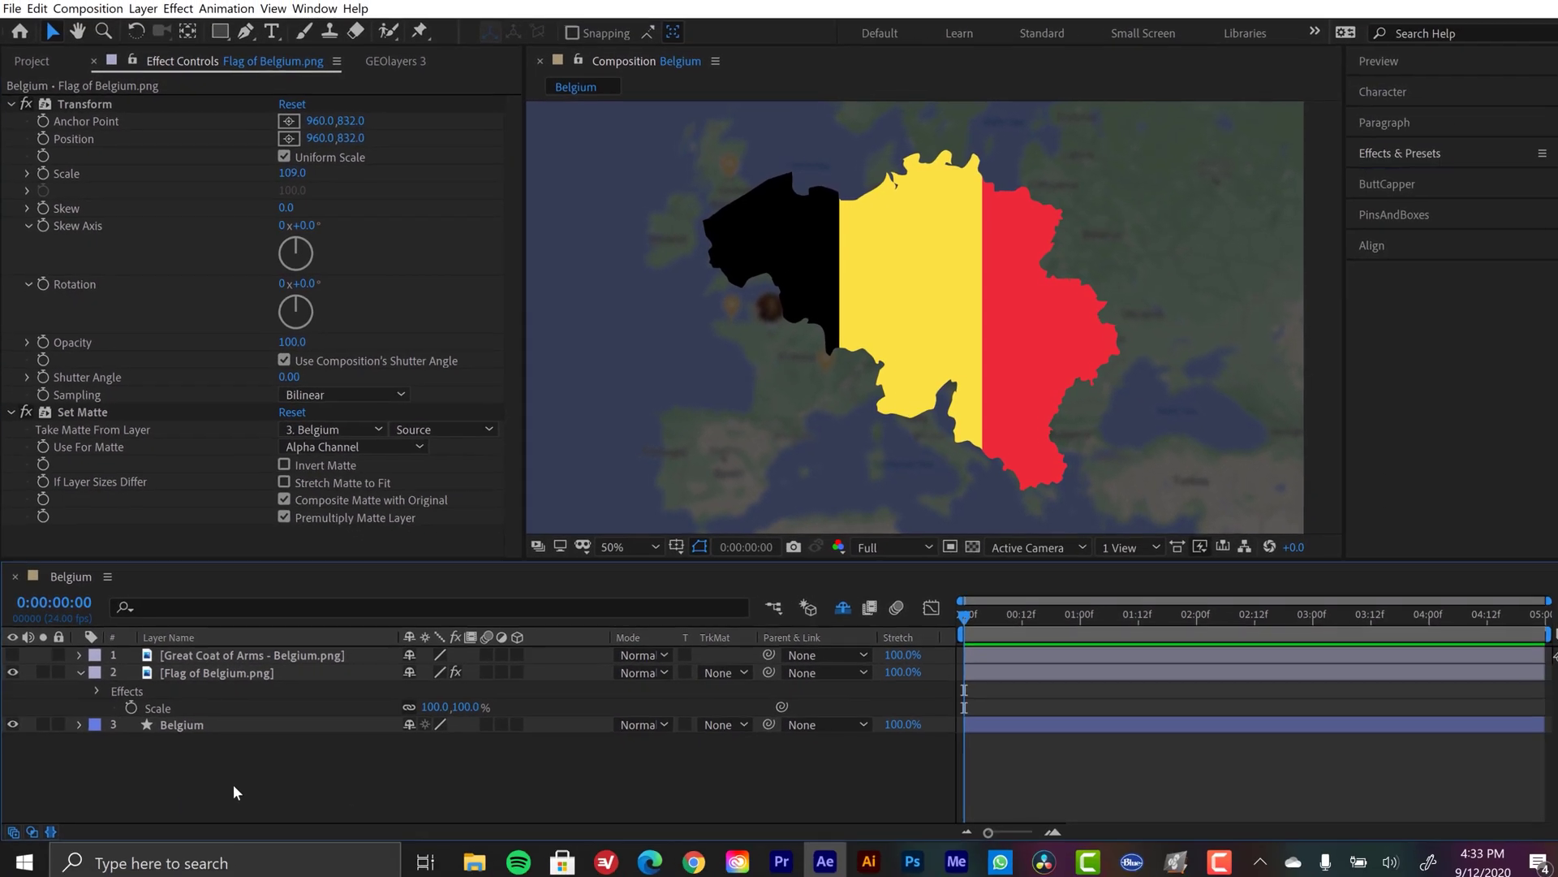
Duplicate the Belgium map layer and rename the copy 'Belgium Stroke'
key(KP_3)
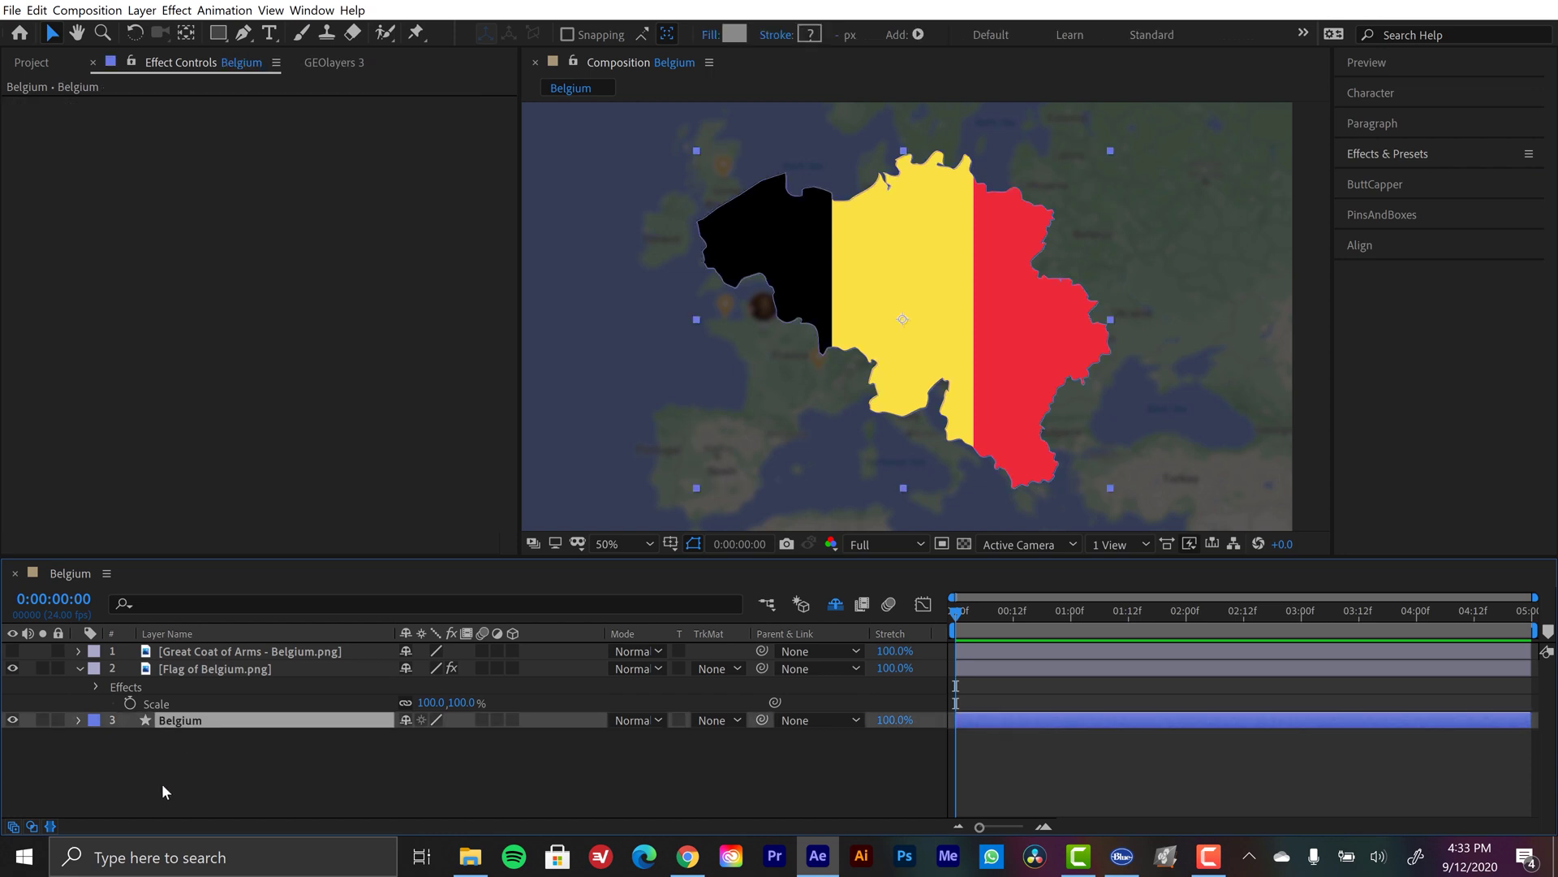
key(ctrl+d)
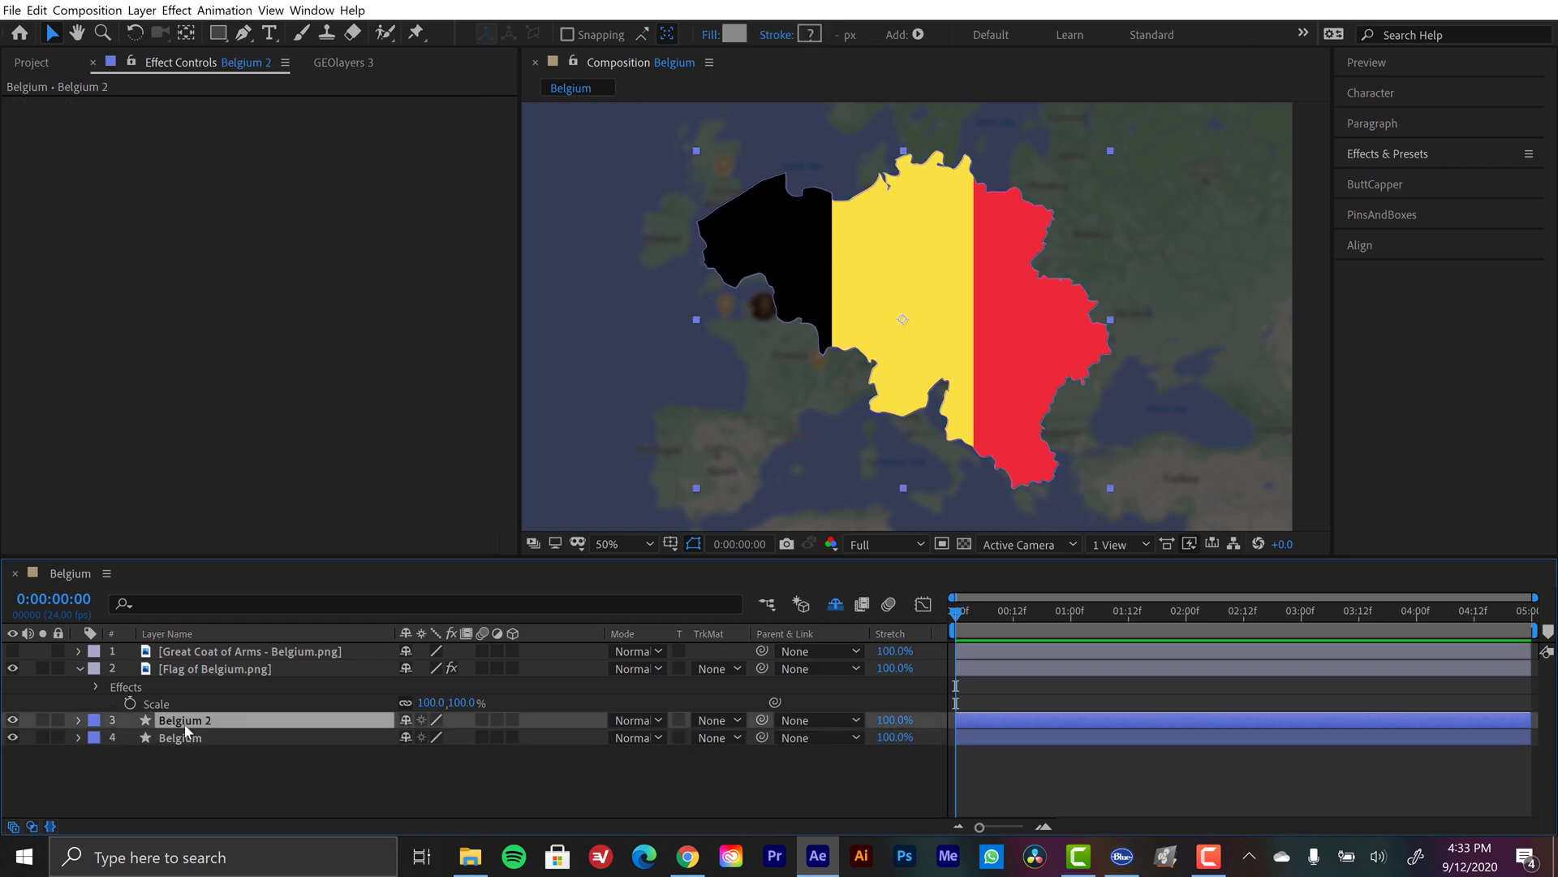
key(Return)
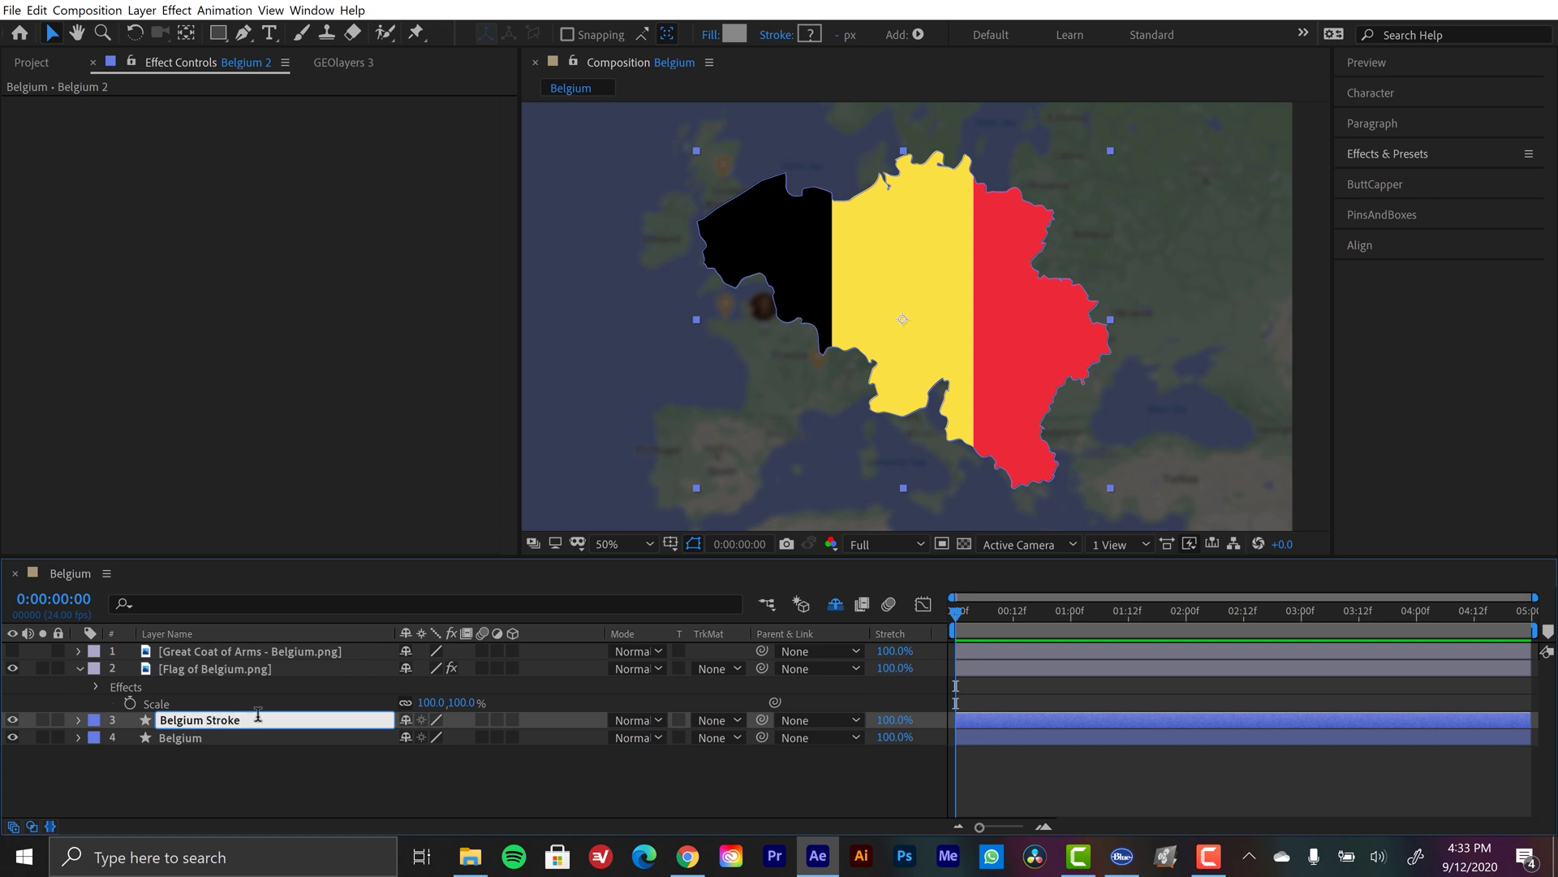
click(181, 792)
Add a stroke to Belgium Stroke's Group 1 and set its fill to None
click(169, 719)
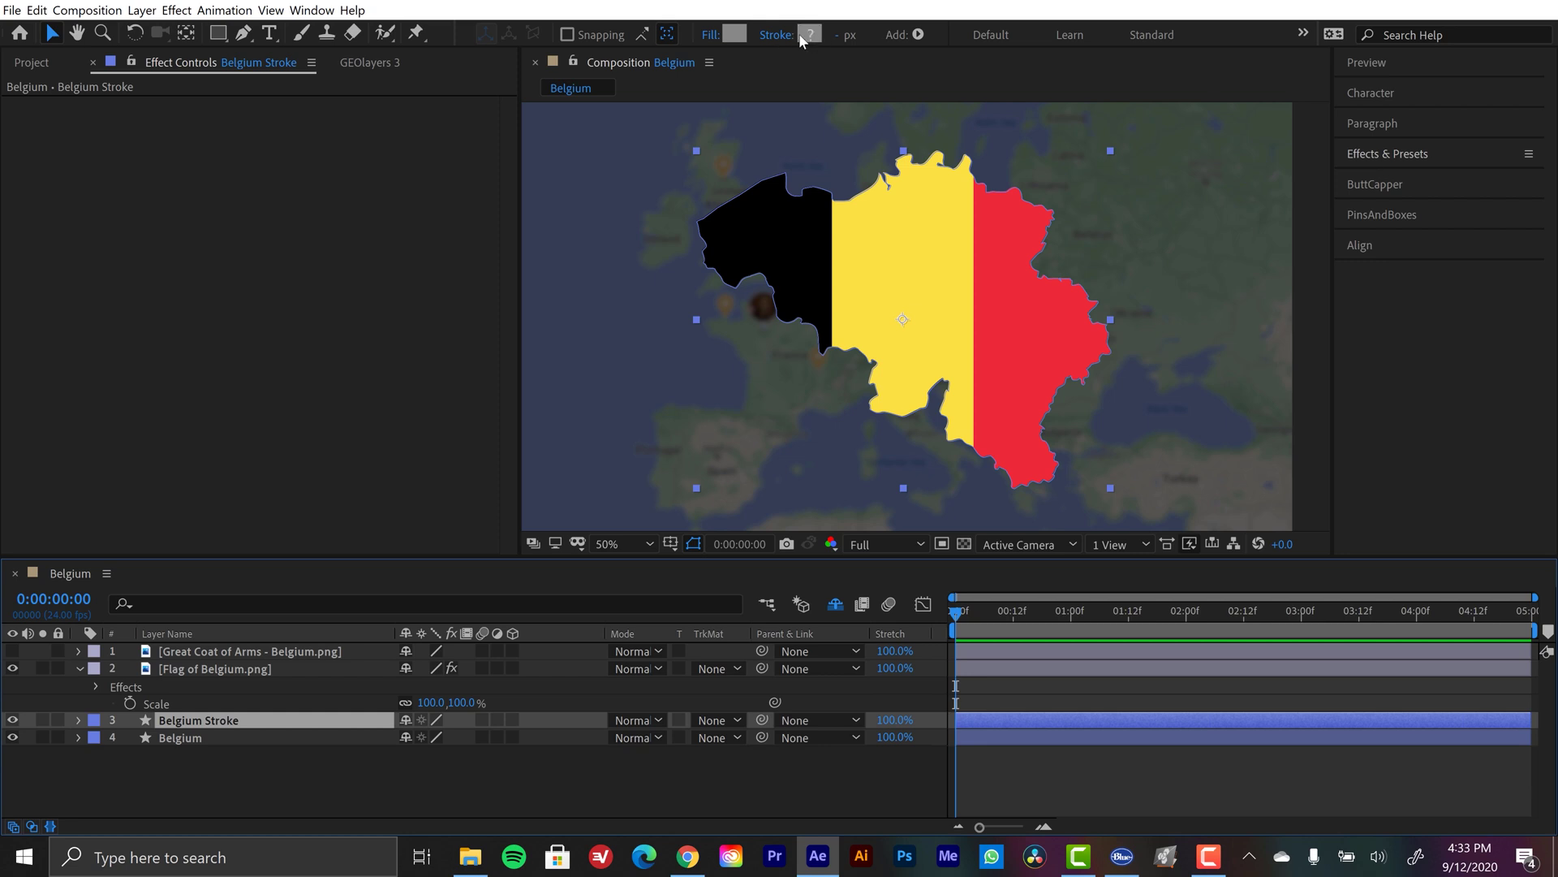
click(78, 719)
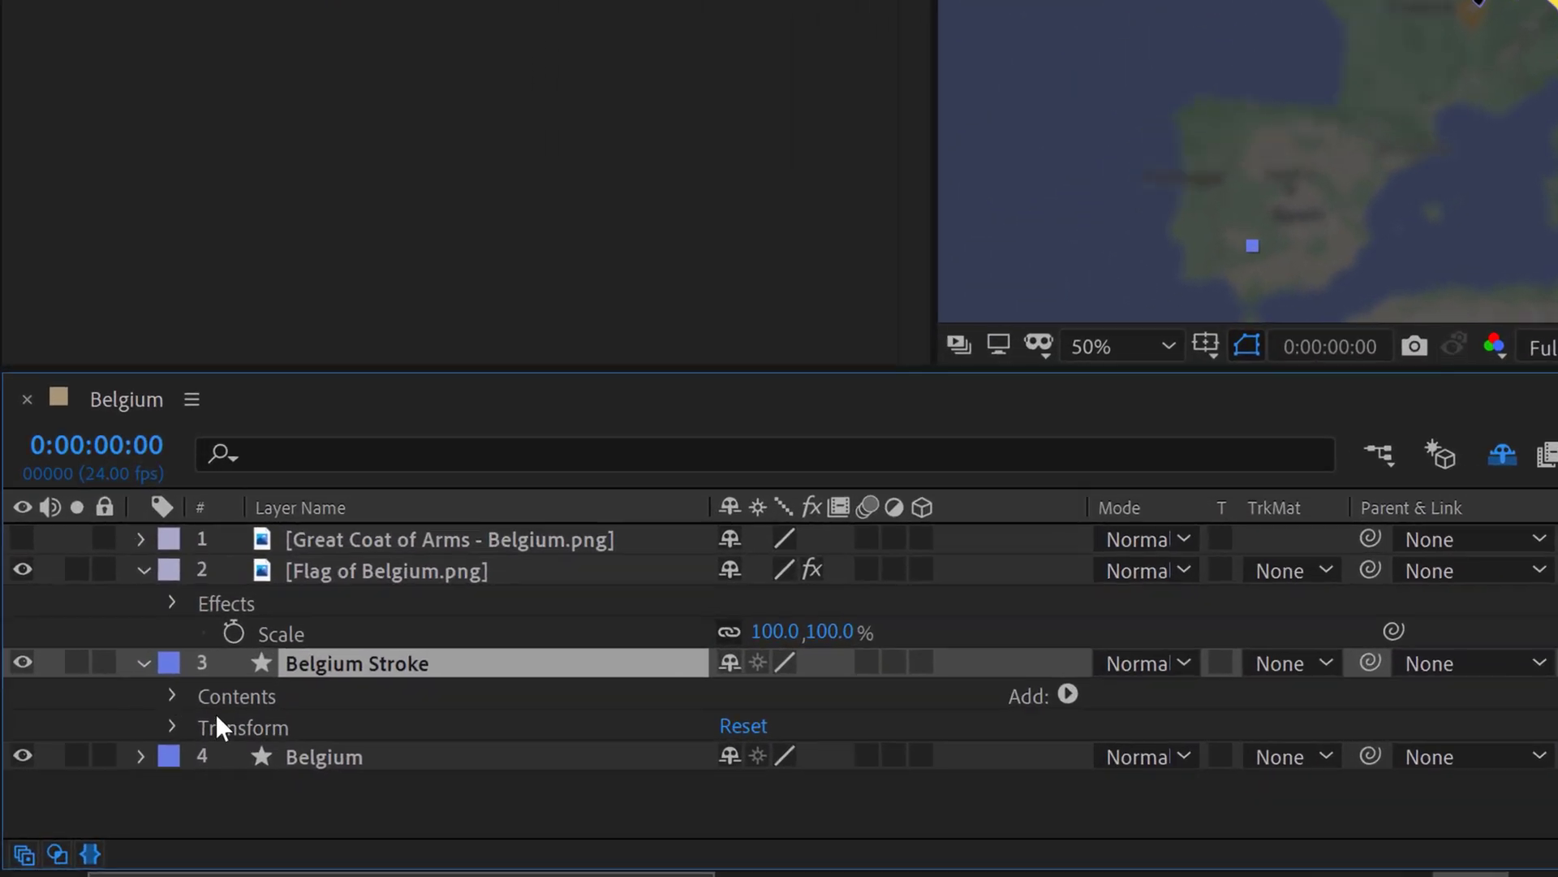
click(98, 736)
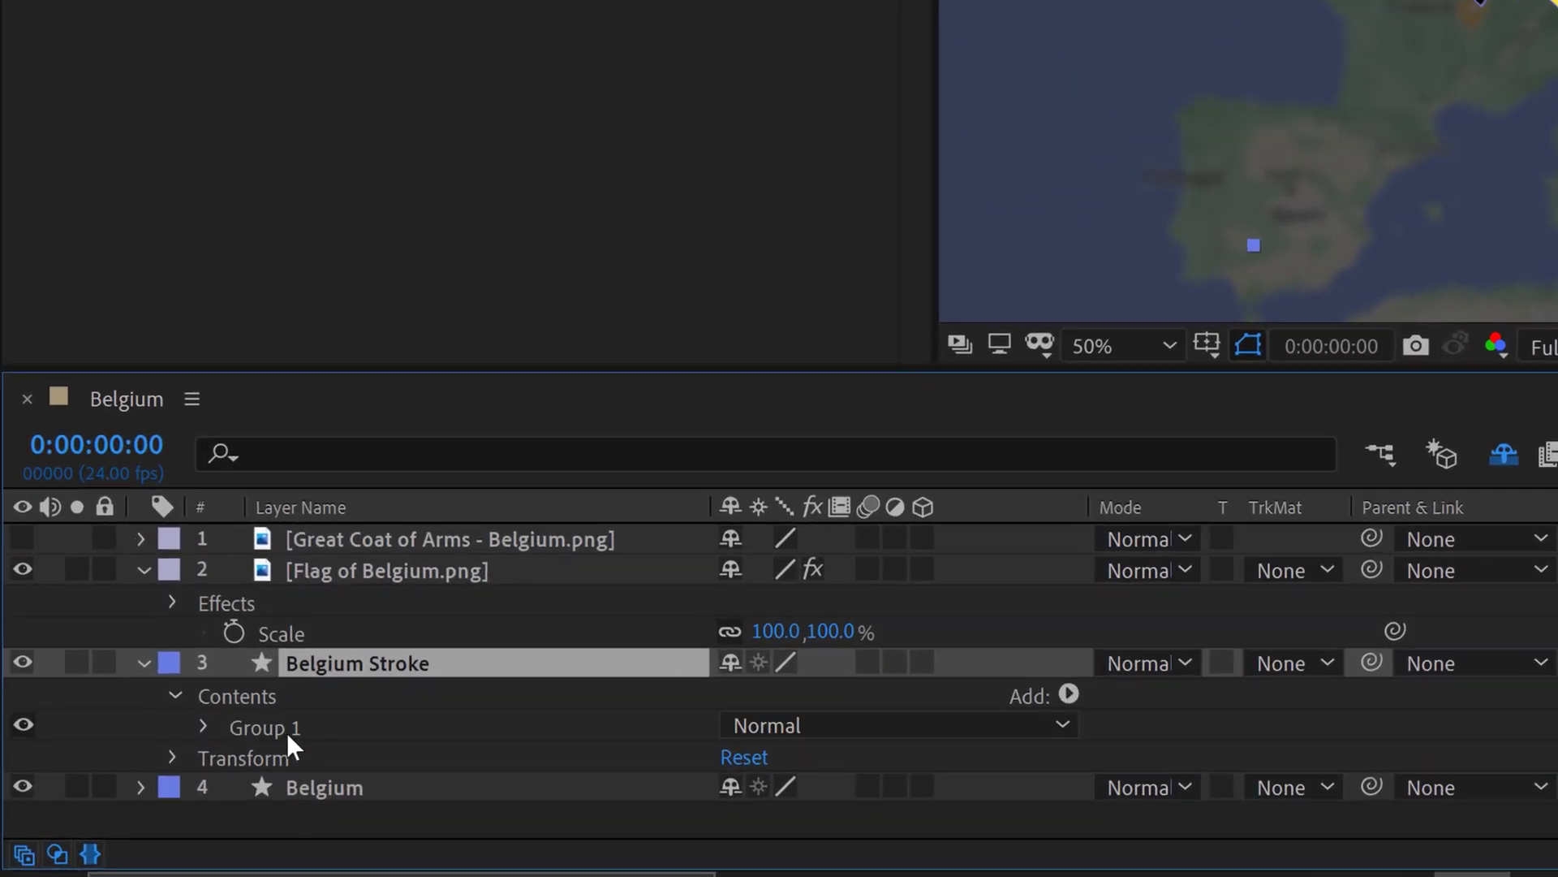
click(203, 726)
scroll(471, 734, down, 2)
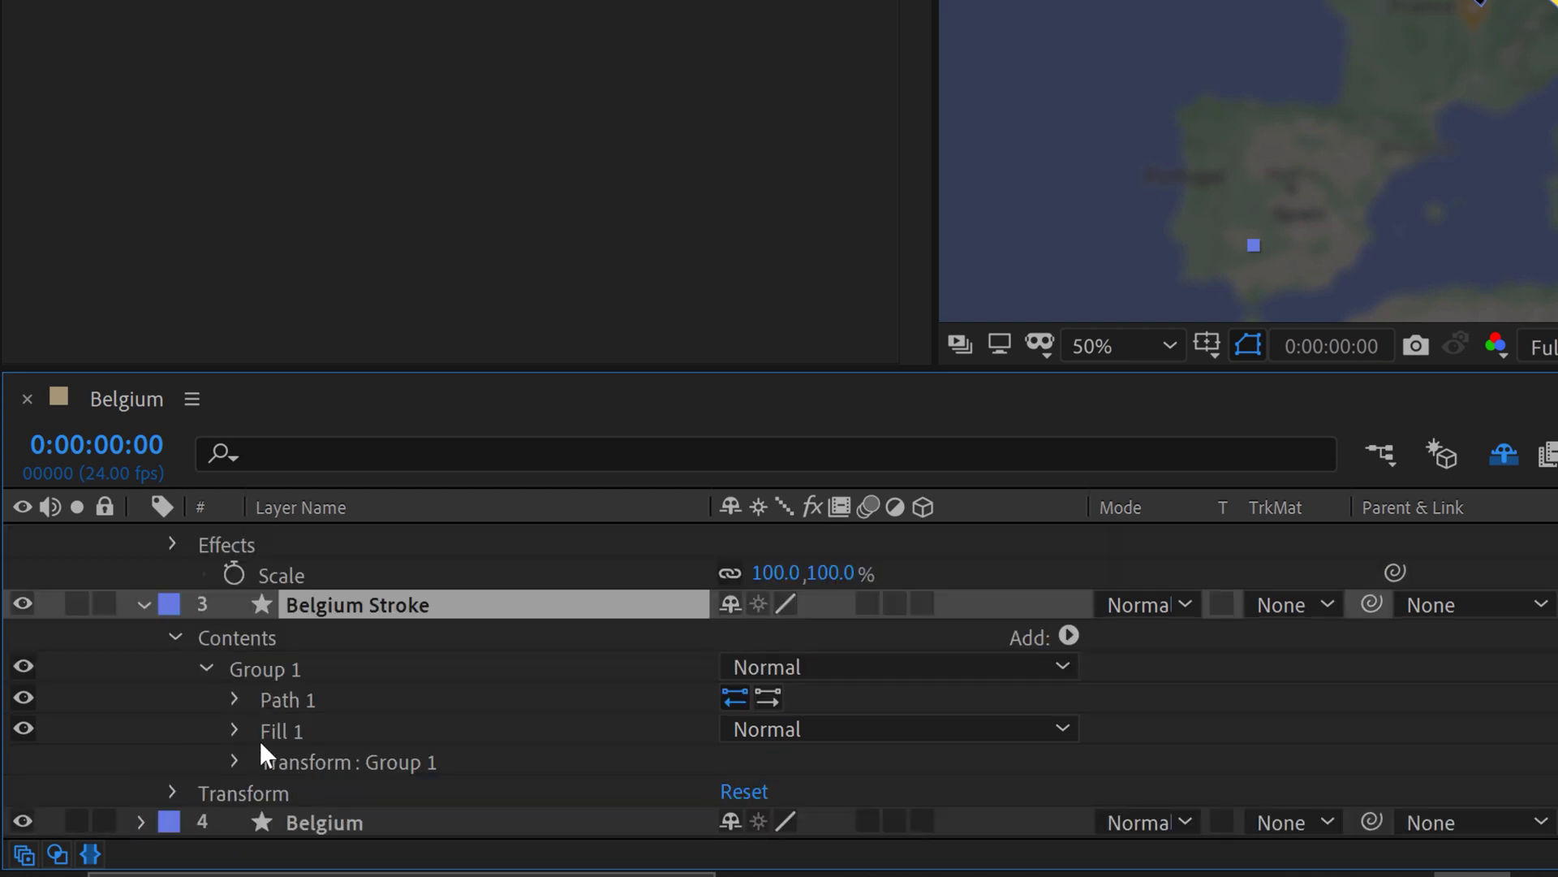
click(1069, 635)
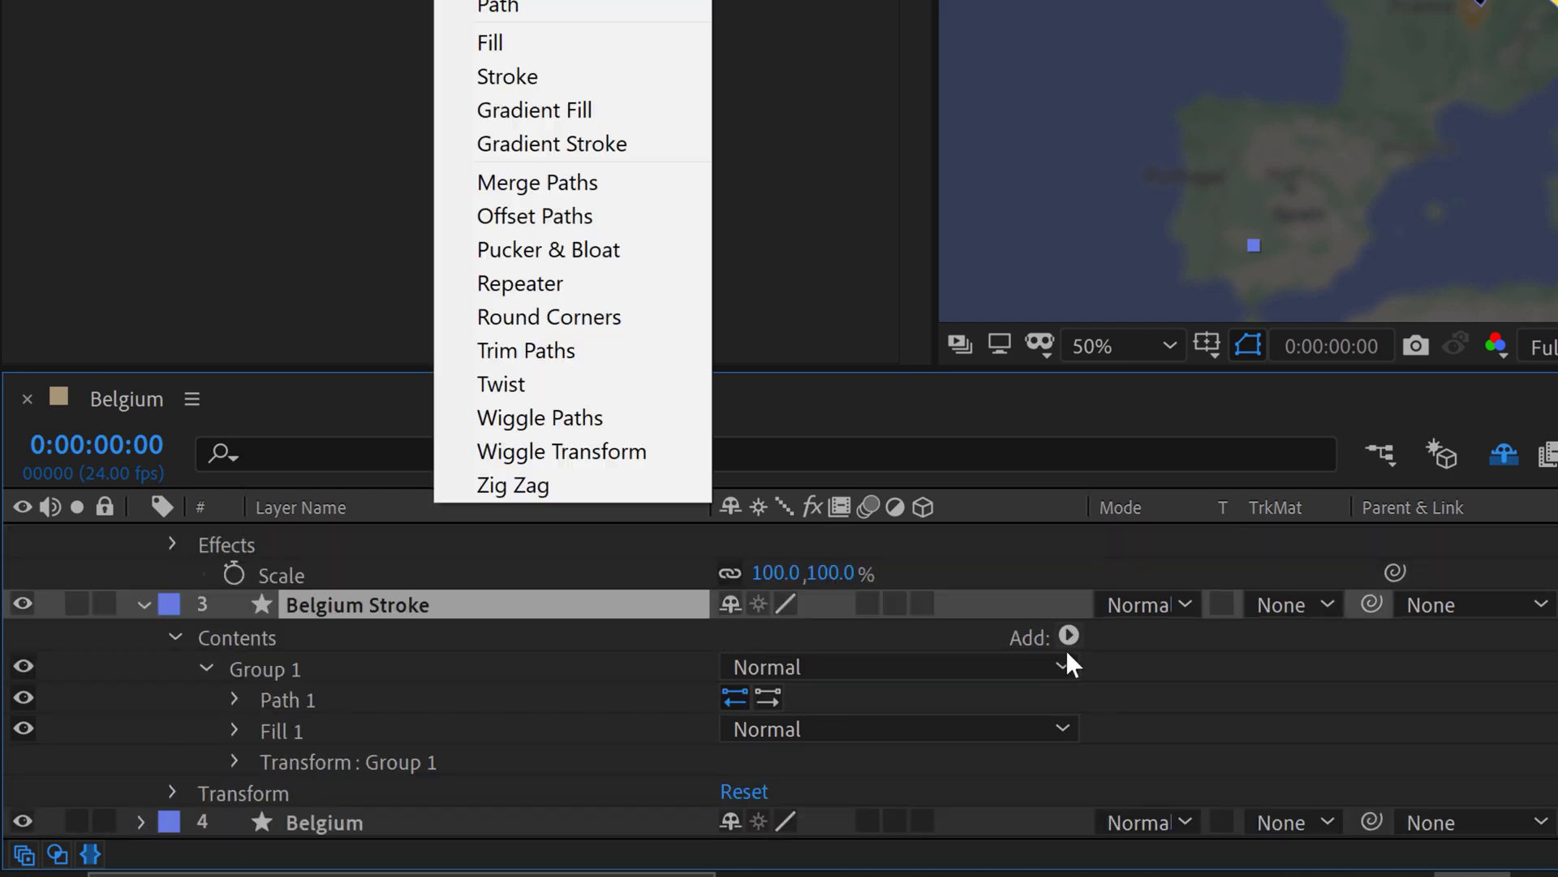
click(598, 79)
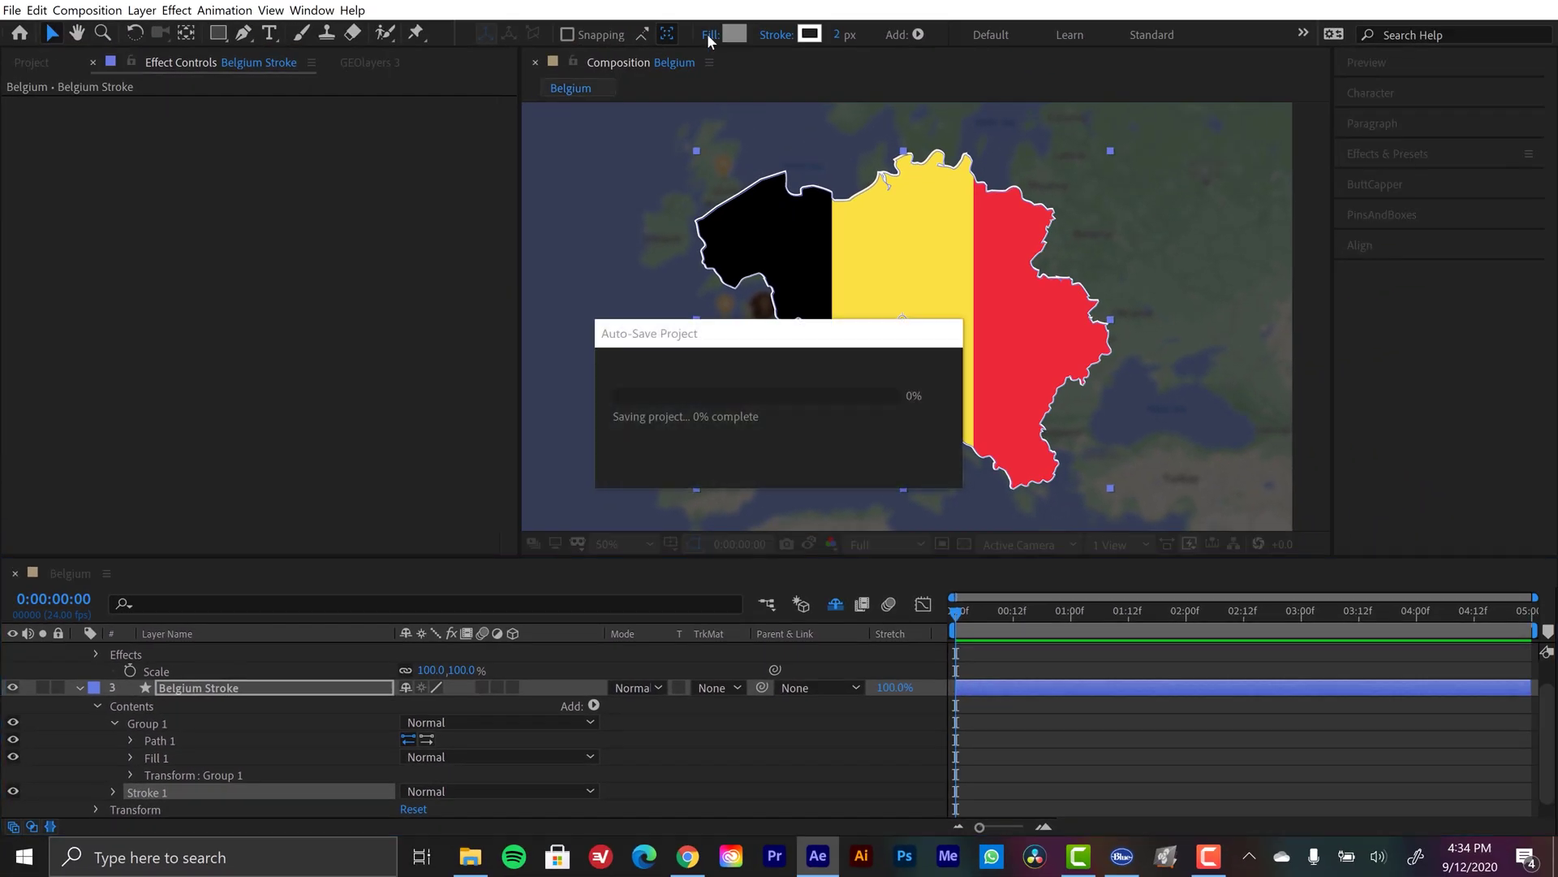
click(709, 34)
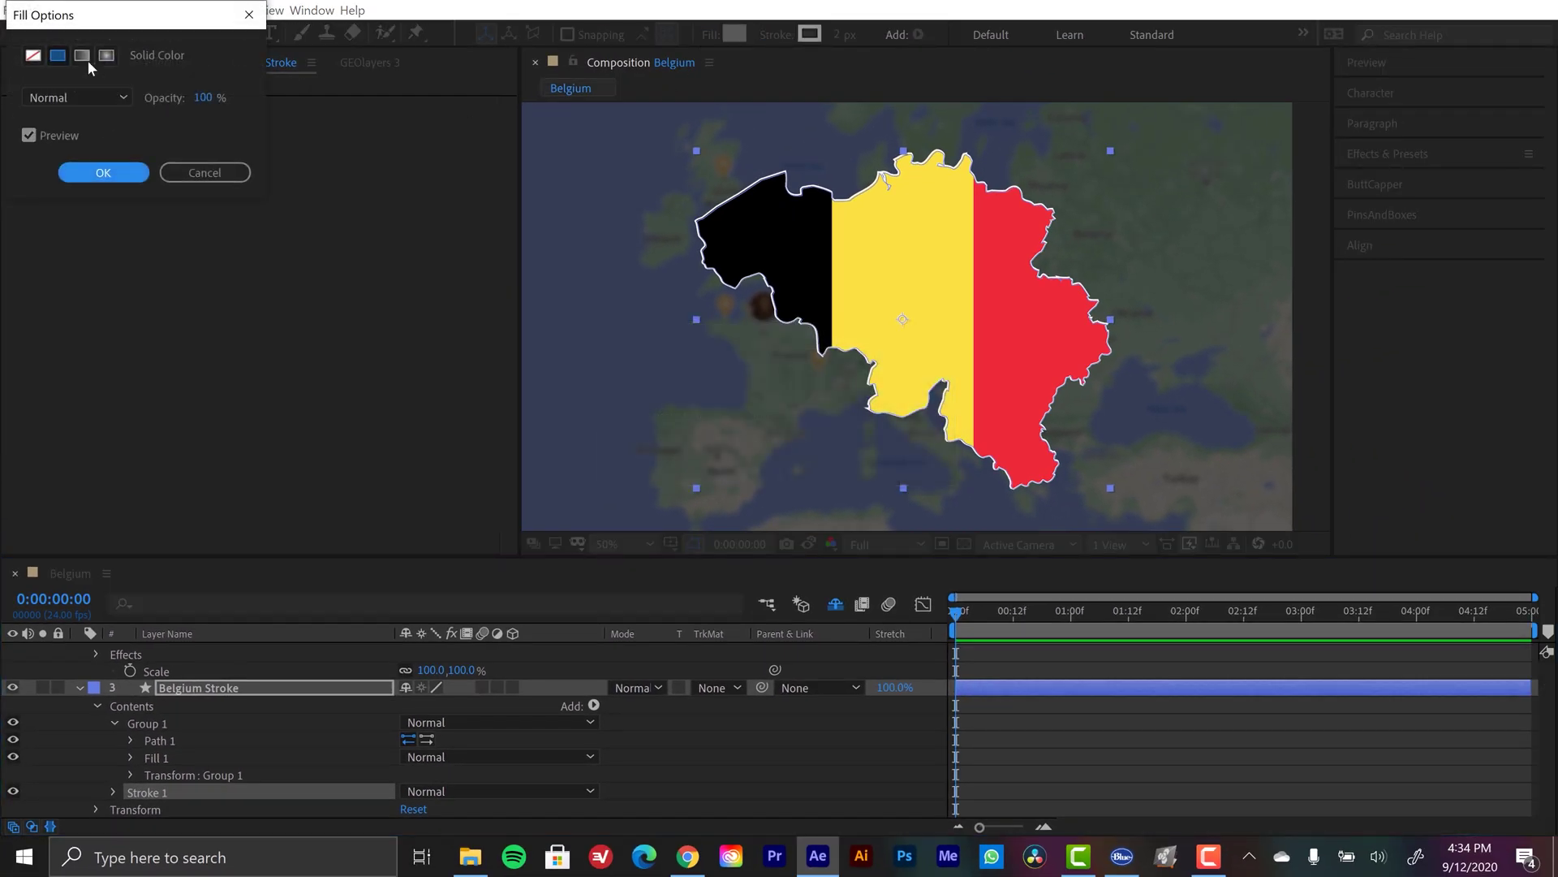
click(33, 55)
click(103, 172)
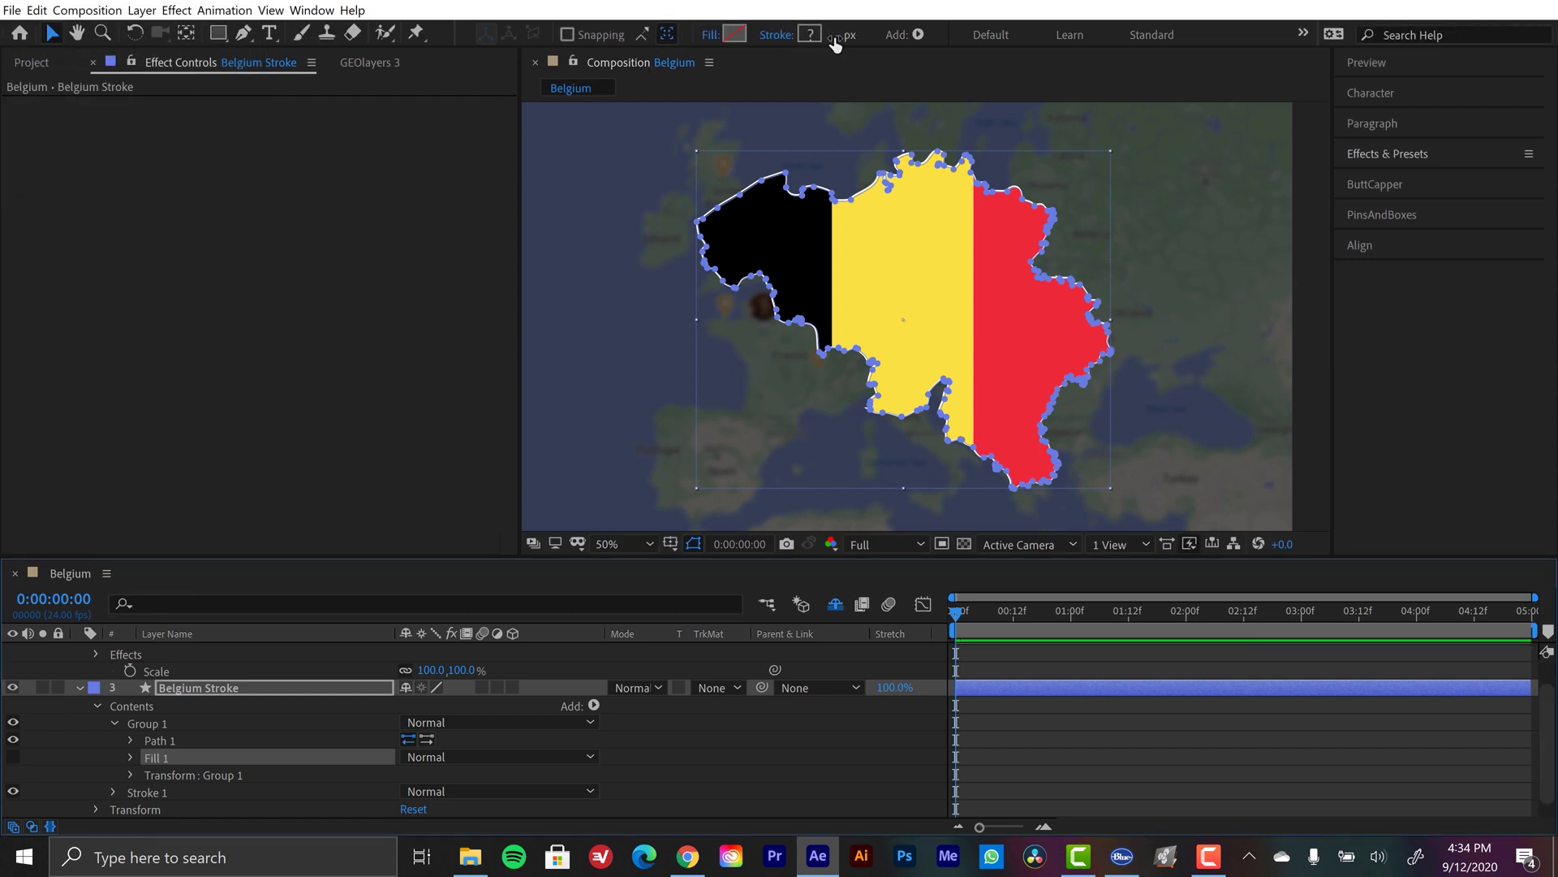
Set the Stroke 1 Line Join to Round Join
click(184, 691)
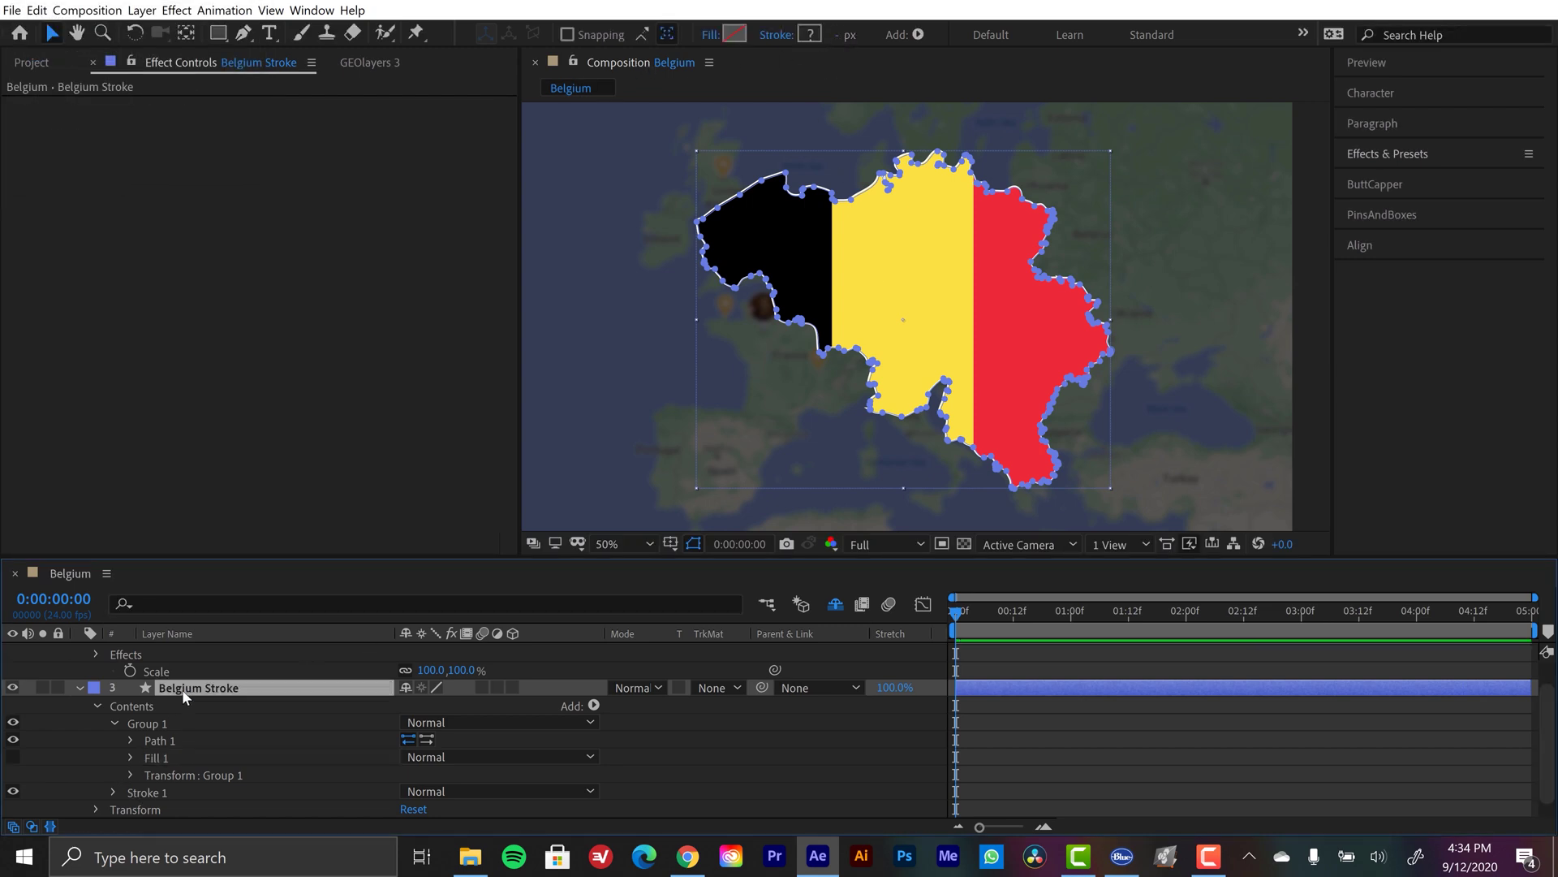
click(112, 792)
scroll(118, 786, down, 3)
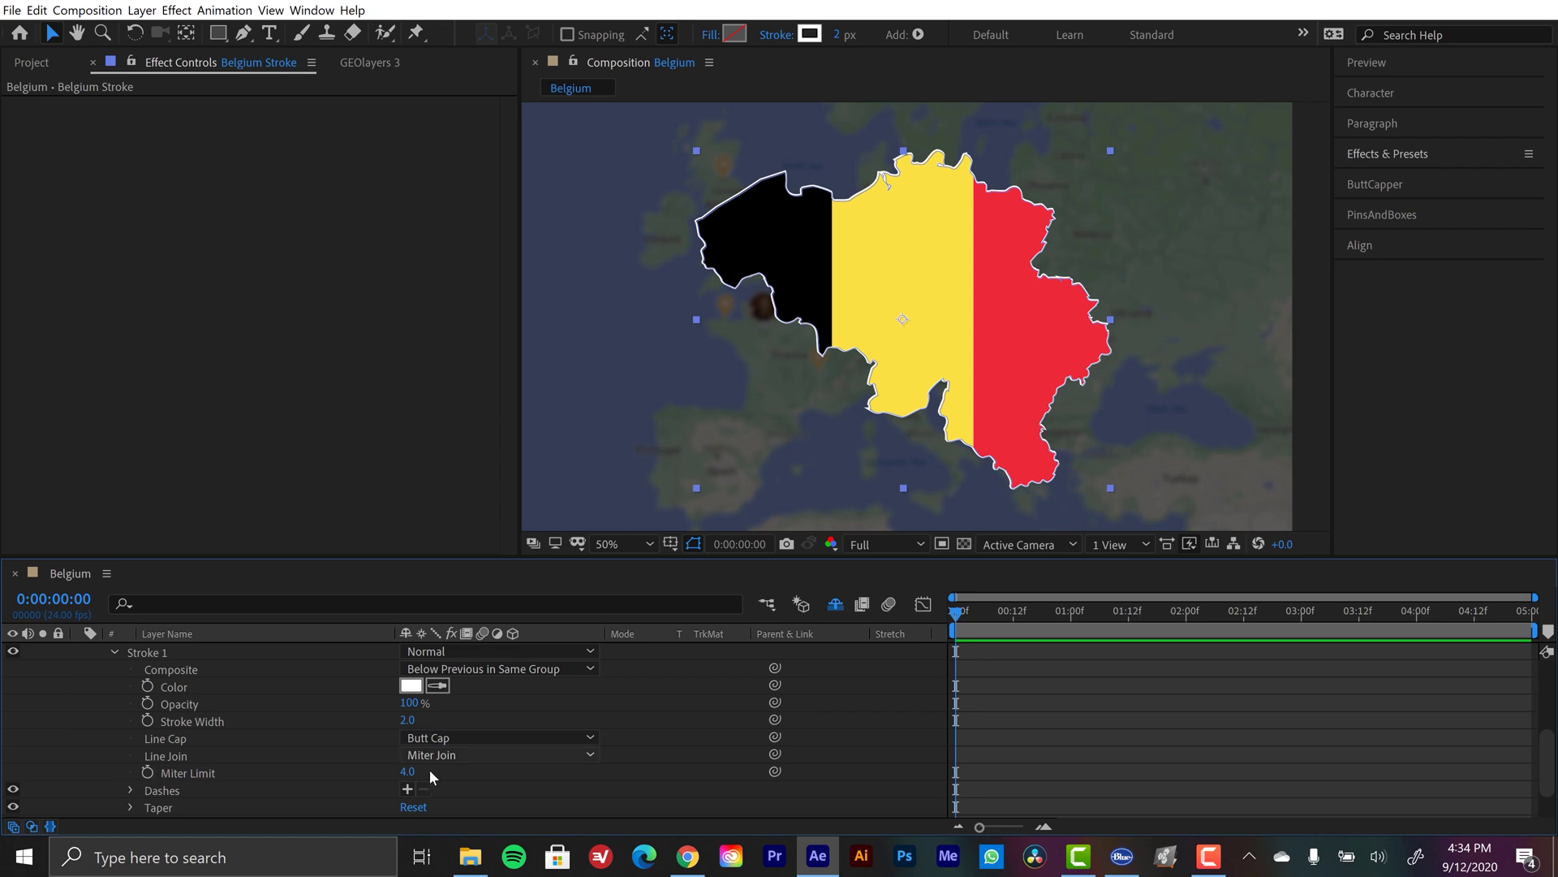
click(511, 761)
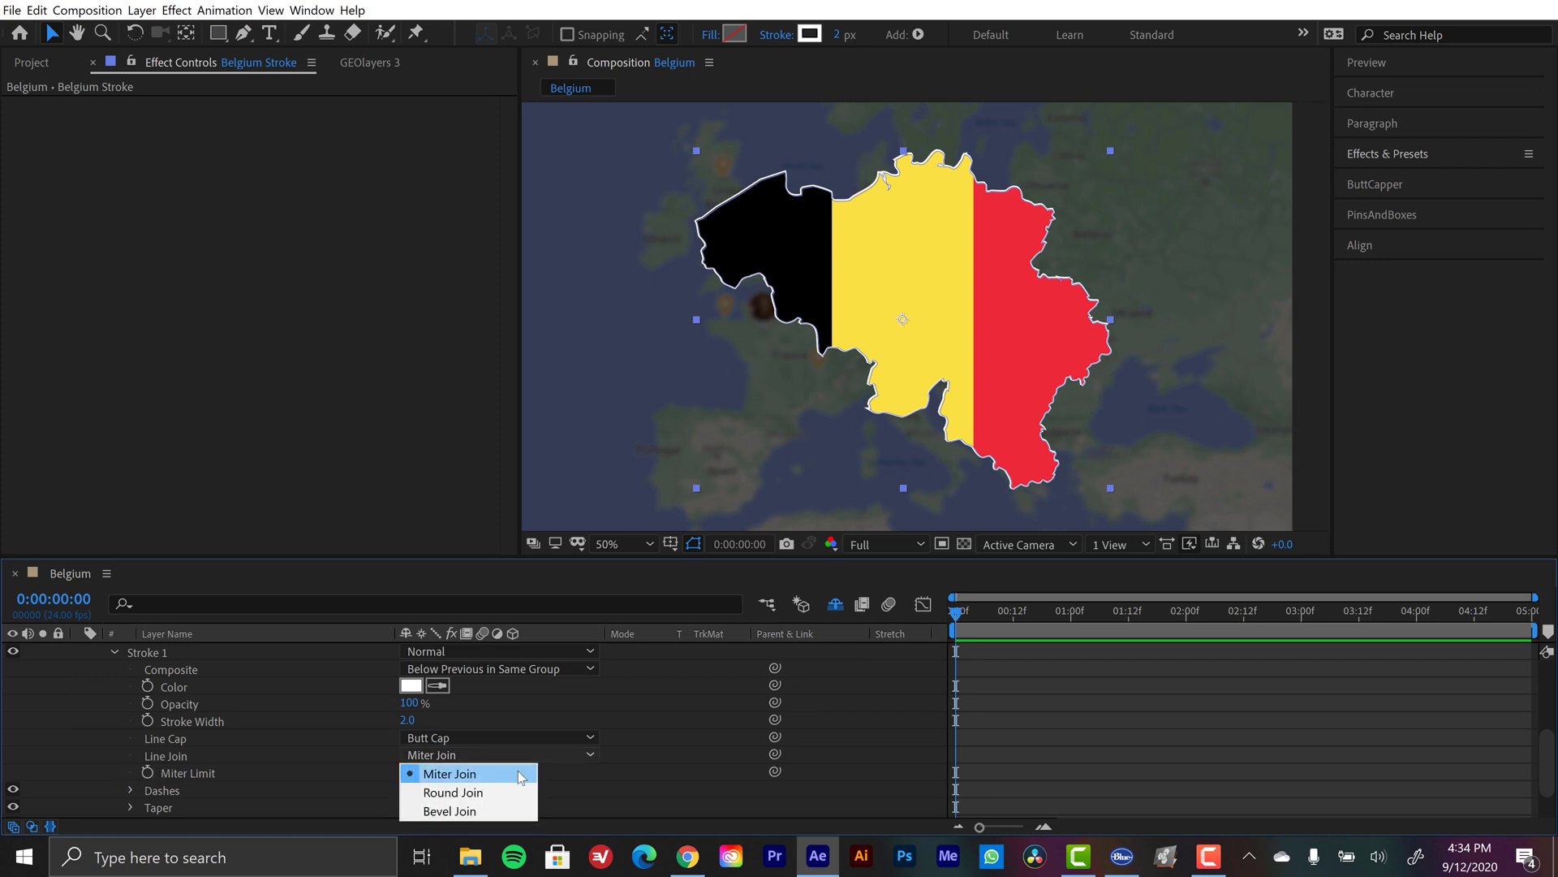
click(476, 791)
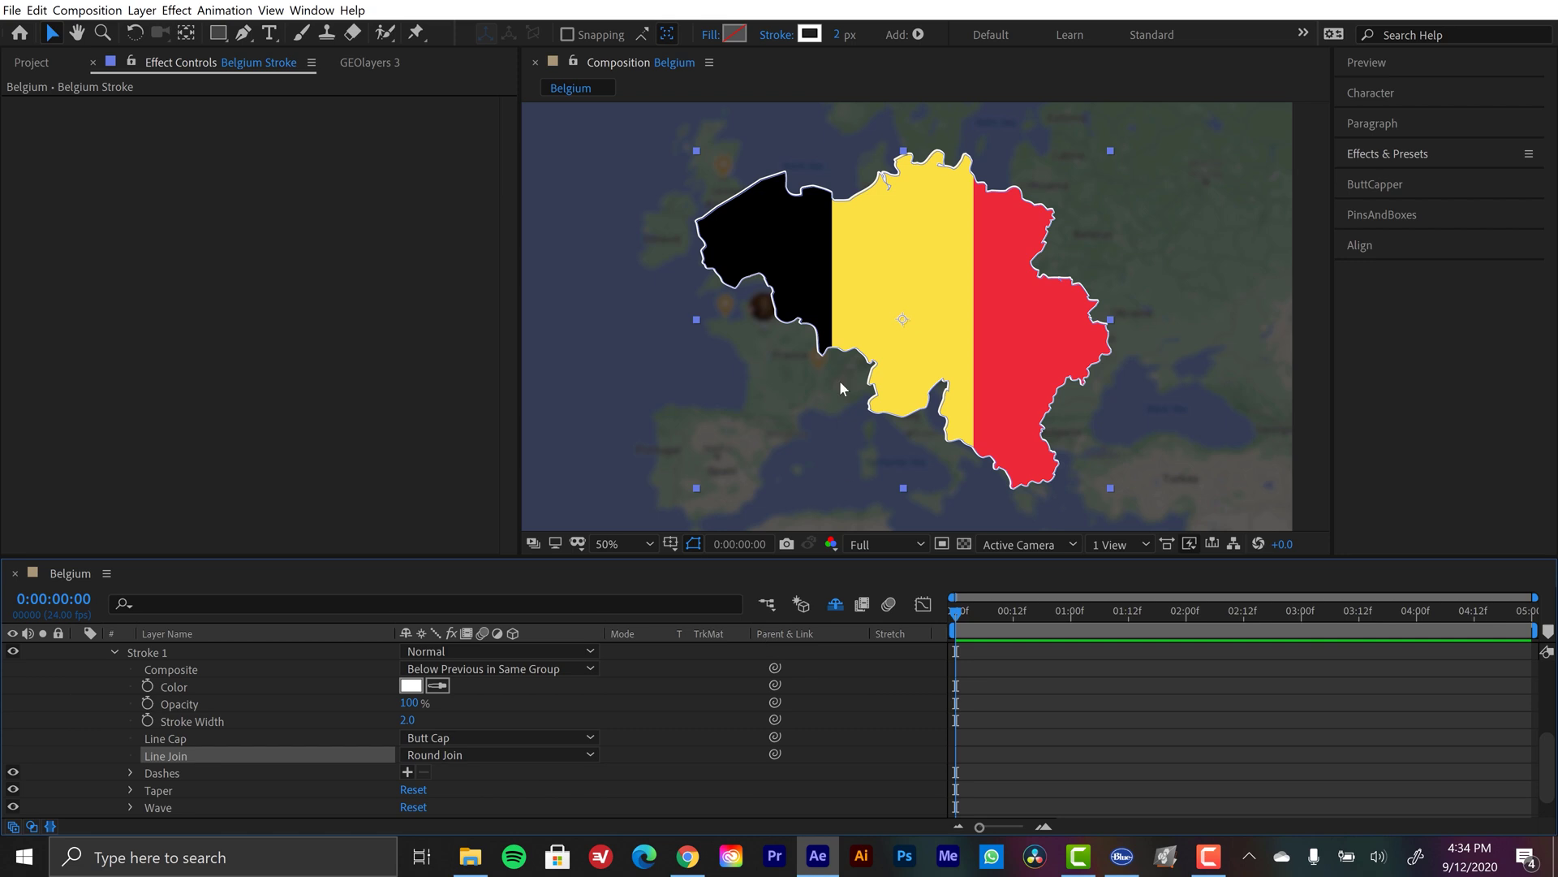
scroll(151, 781, up, 3)
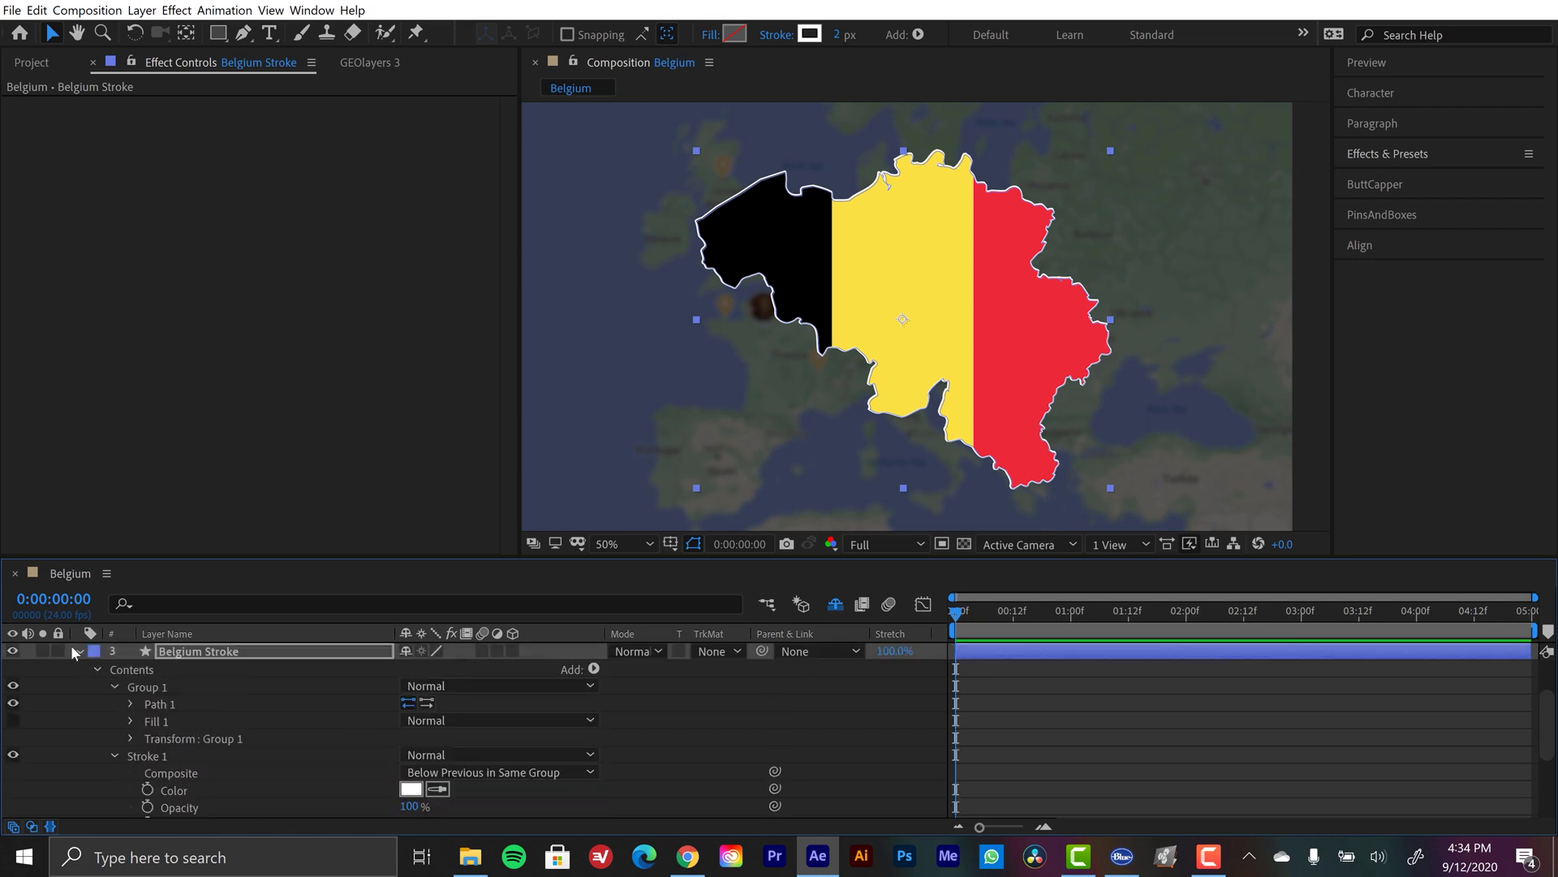
click(76, 650)
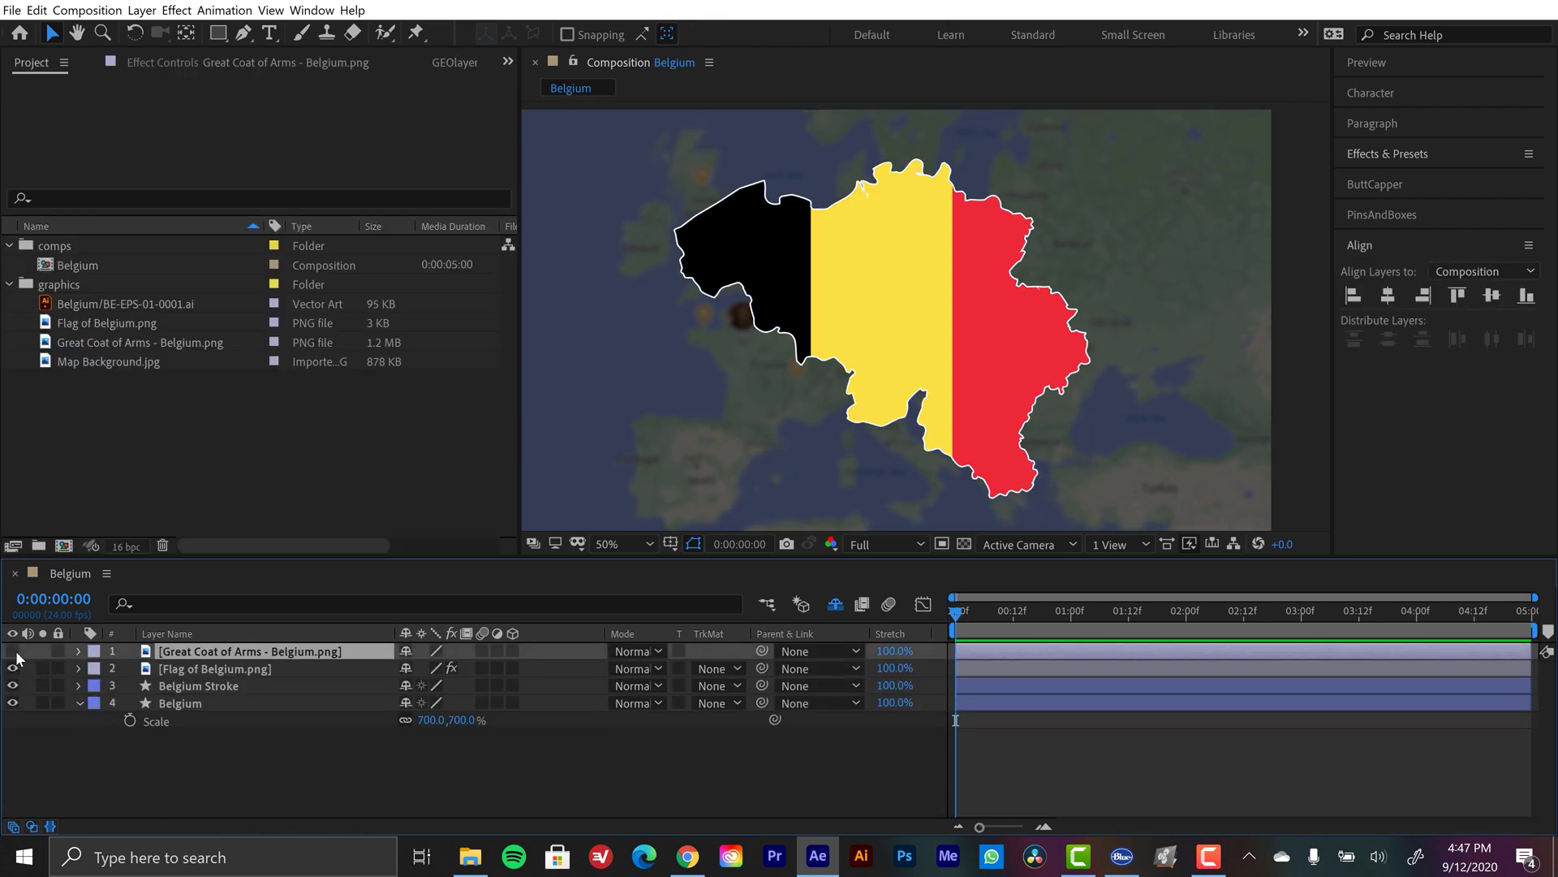
Show the Great Coat of Arms and reset its transform to centre it at 1920, 1080
click(16, 650)
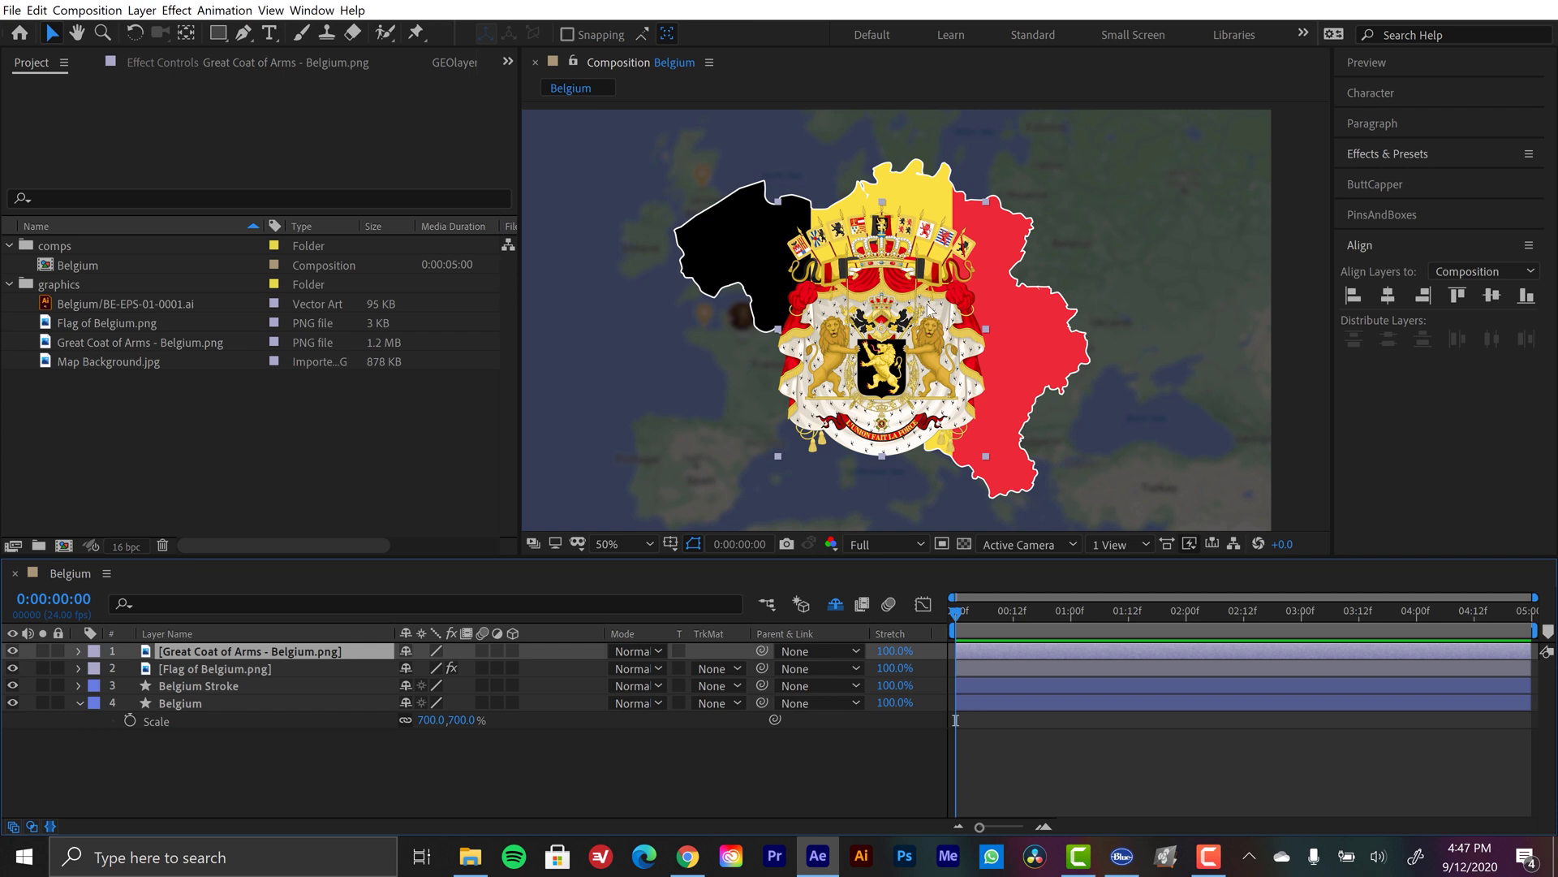
drag(929, 310, 711, 259)
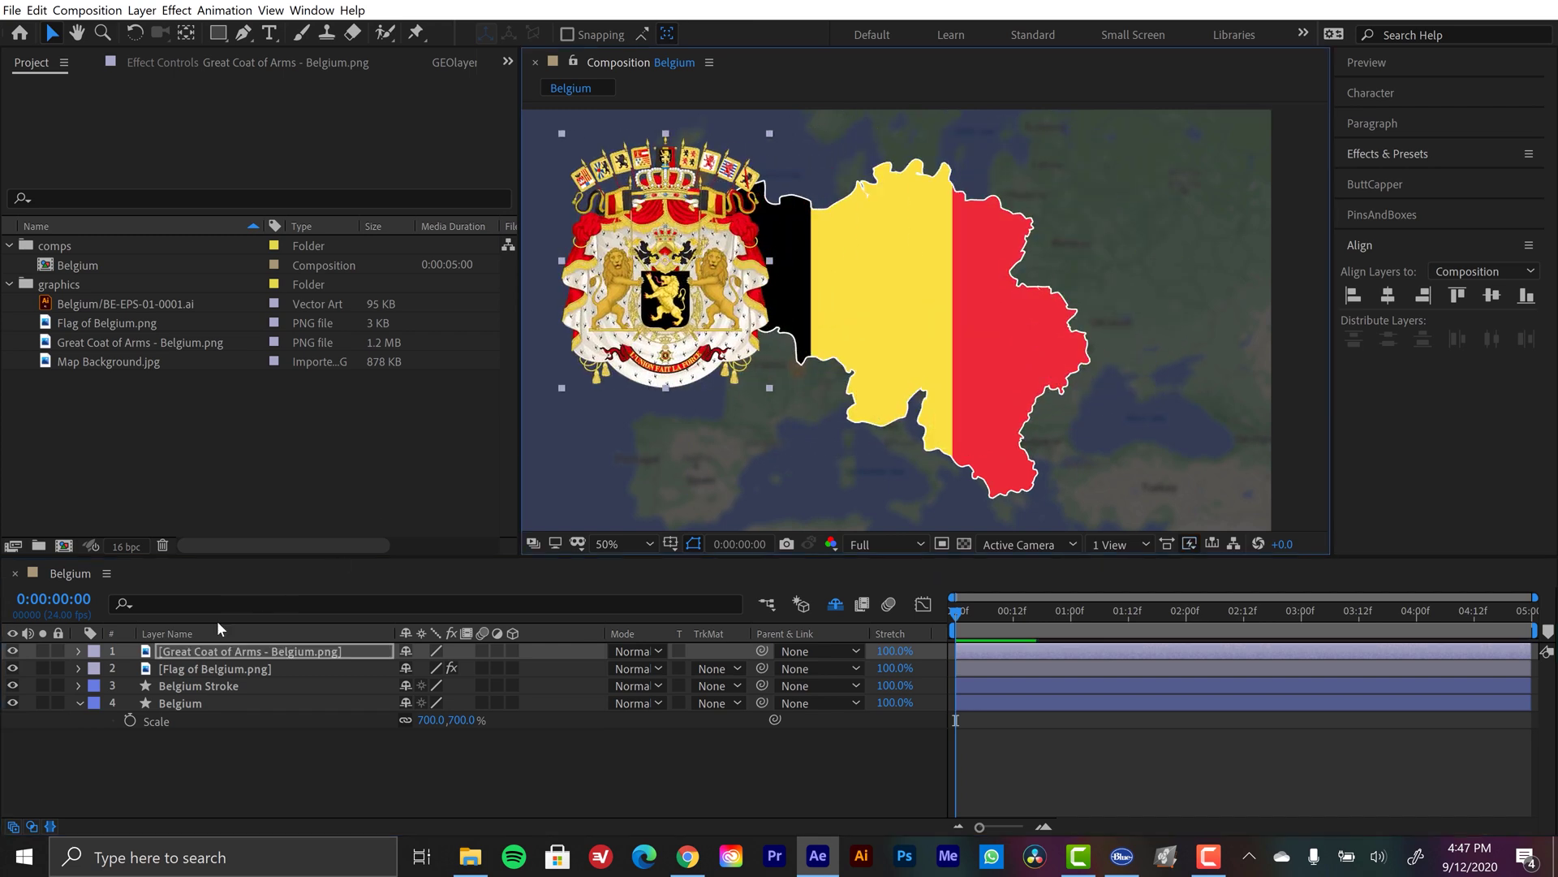
click(78, 651)
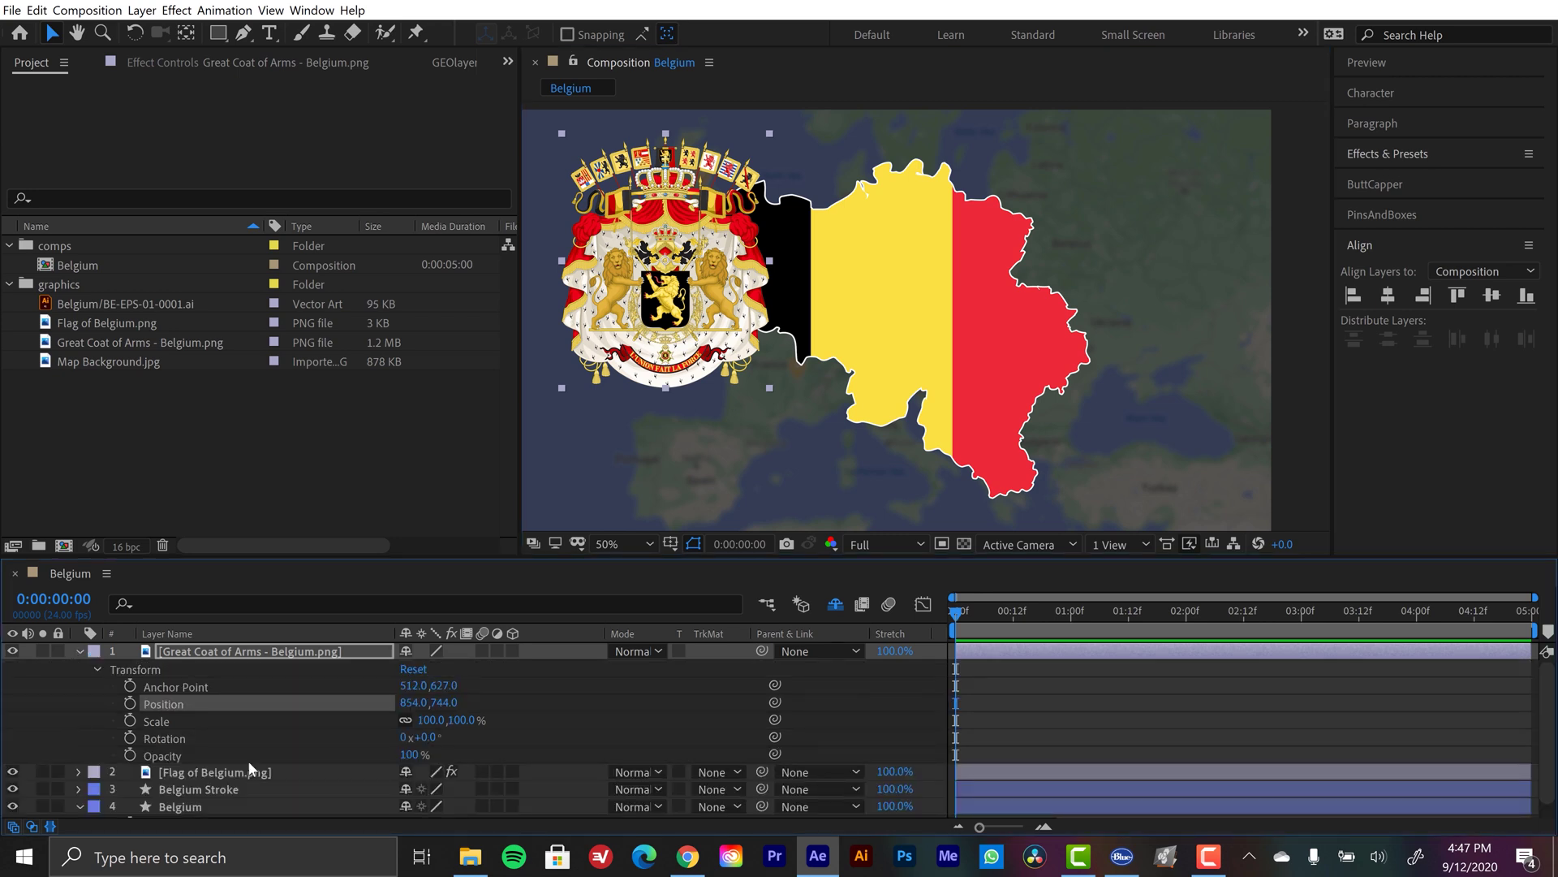
click(419, 669)
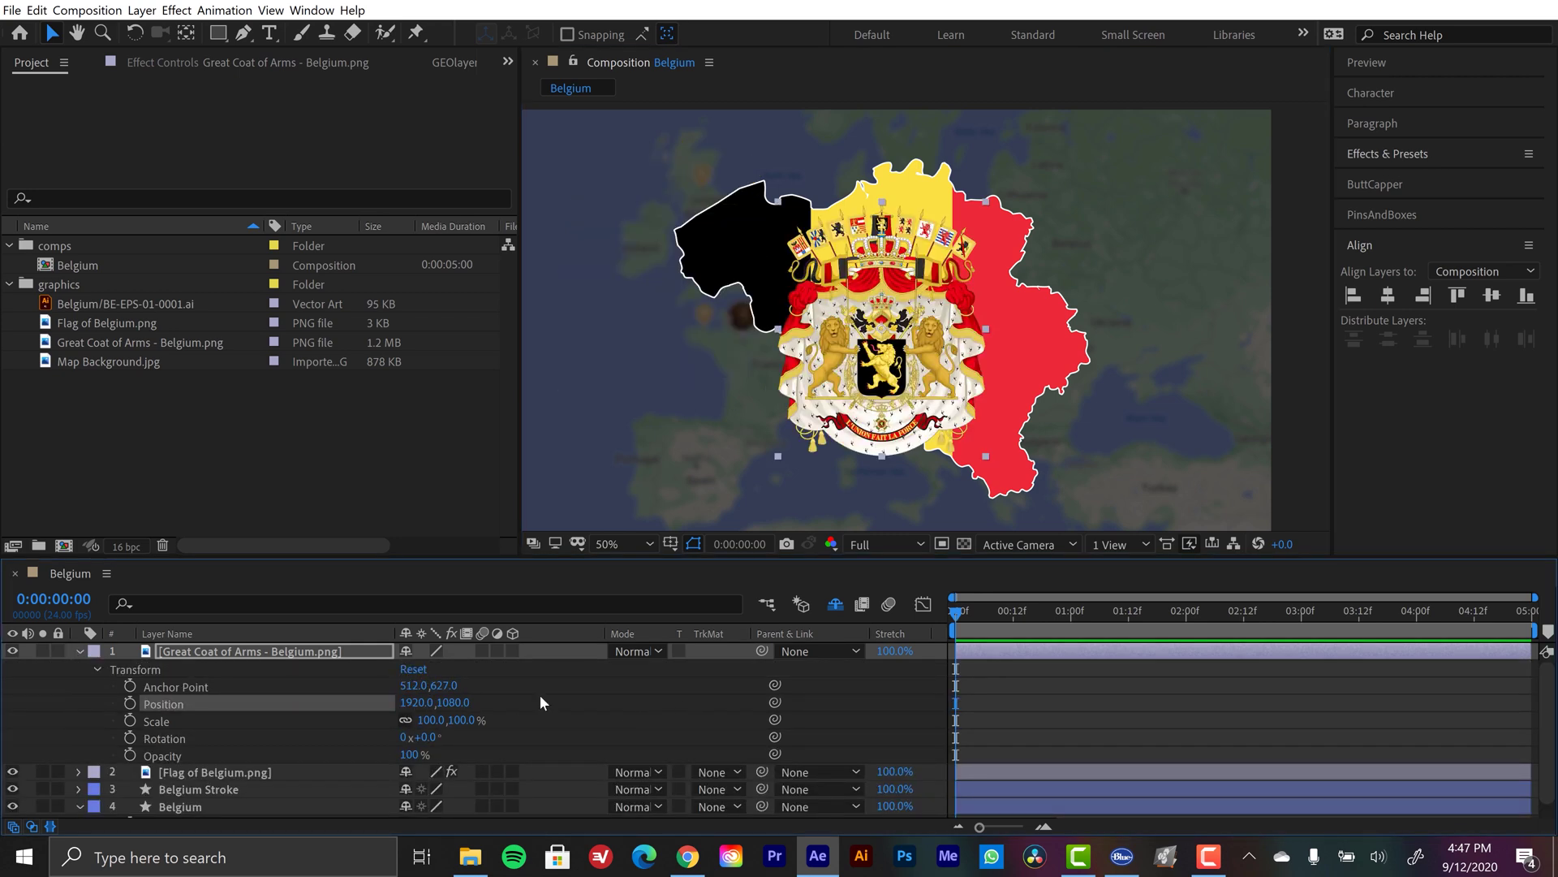
click(79, 651)
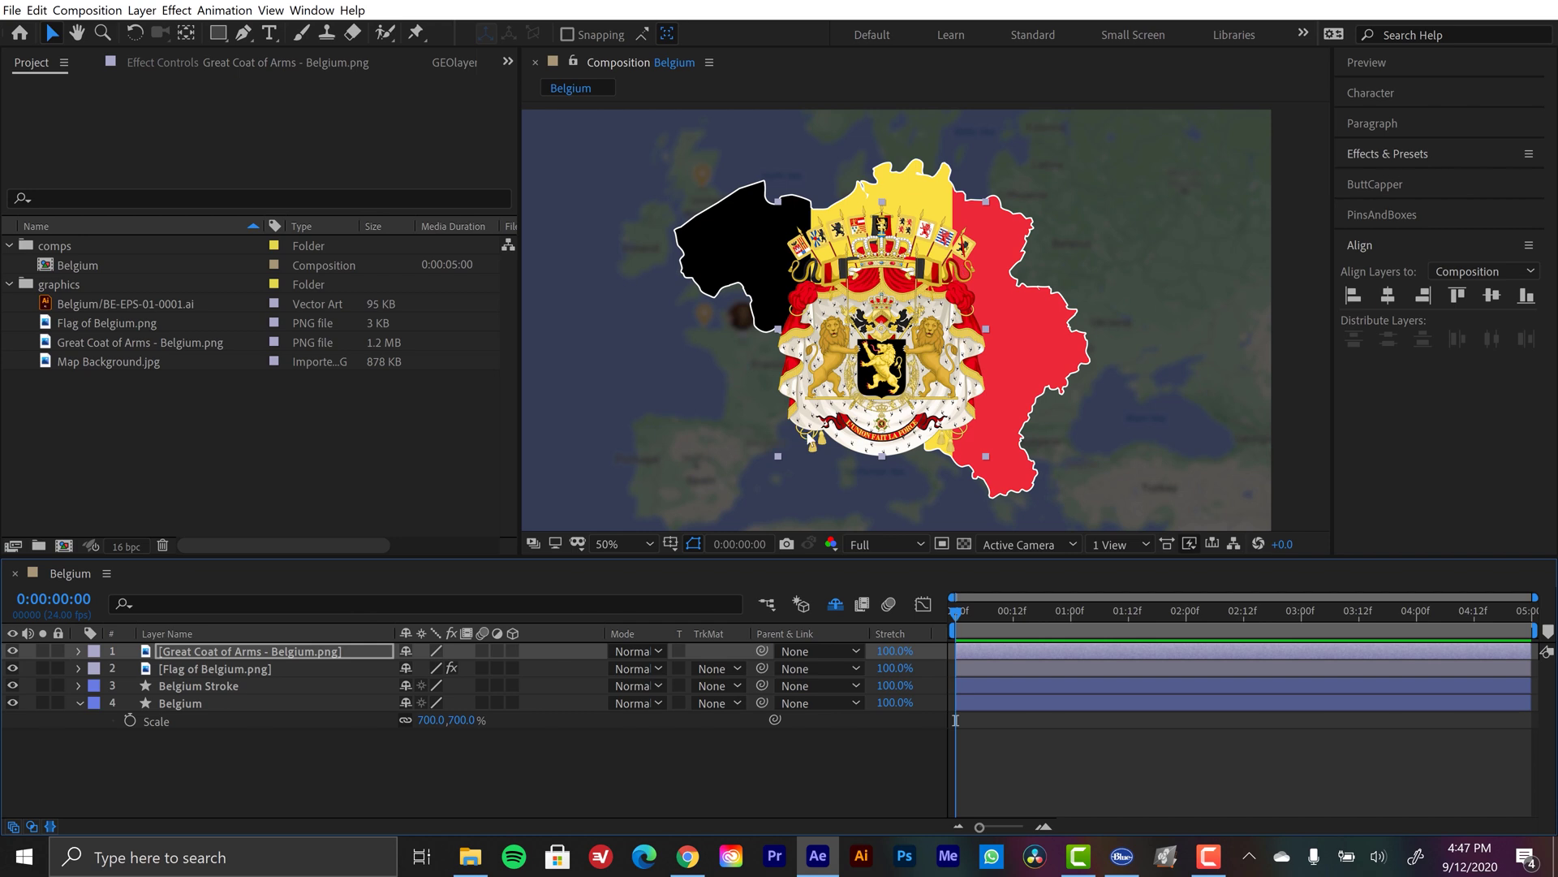
Copy the flag's Transform and Set Matte effects onto the Great Coat of Arms layer
click(217, 666)
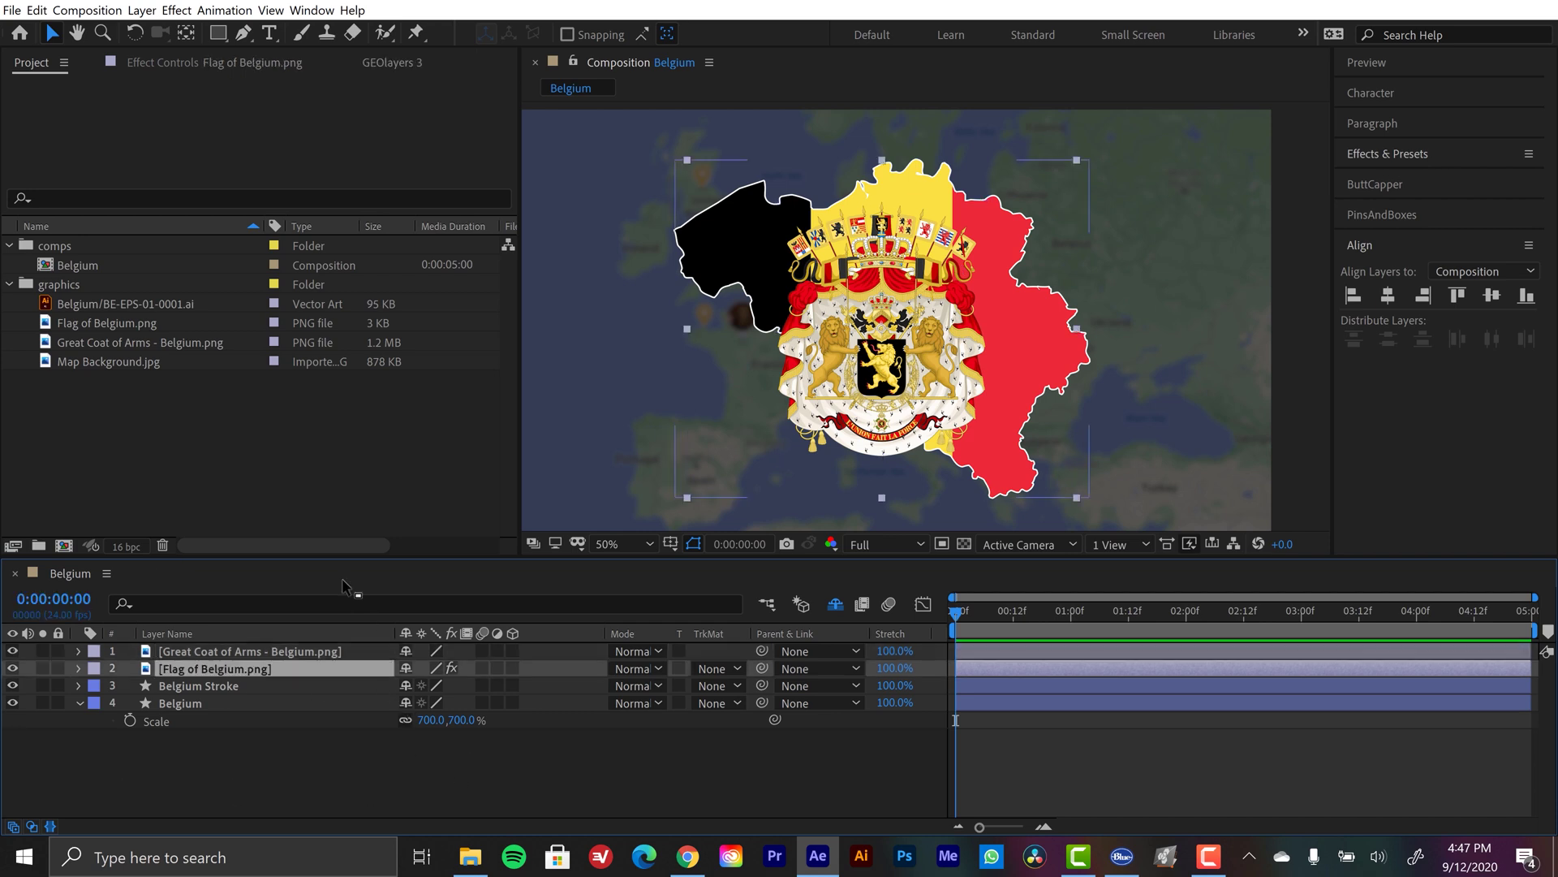
click(218, 65)
click(99, 105)
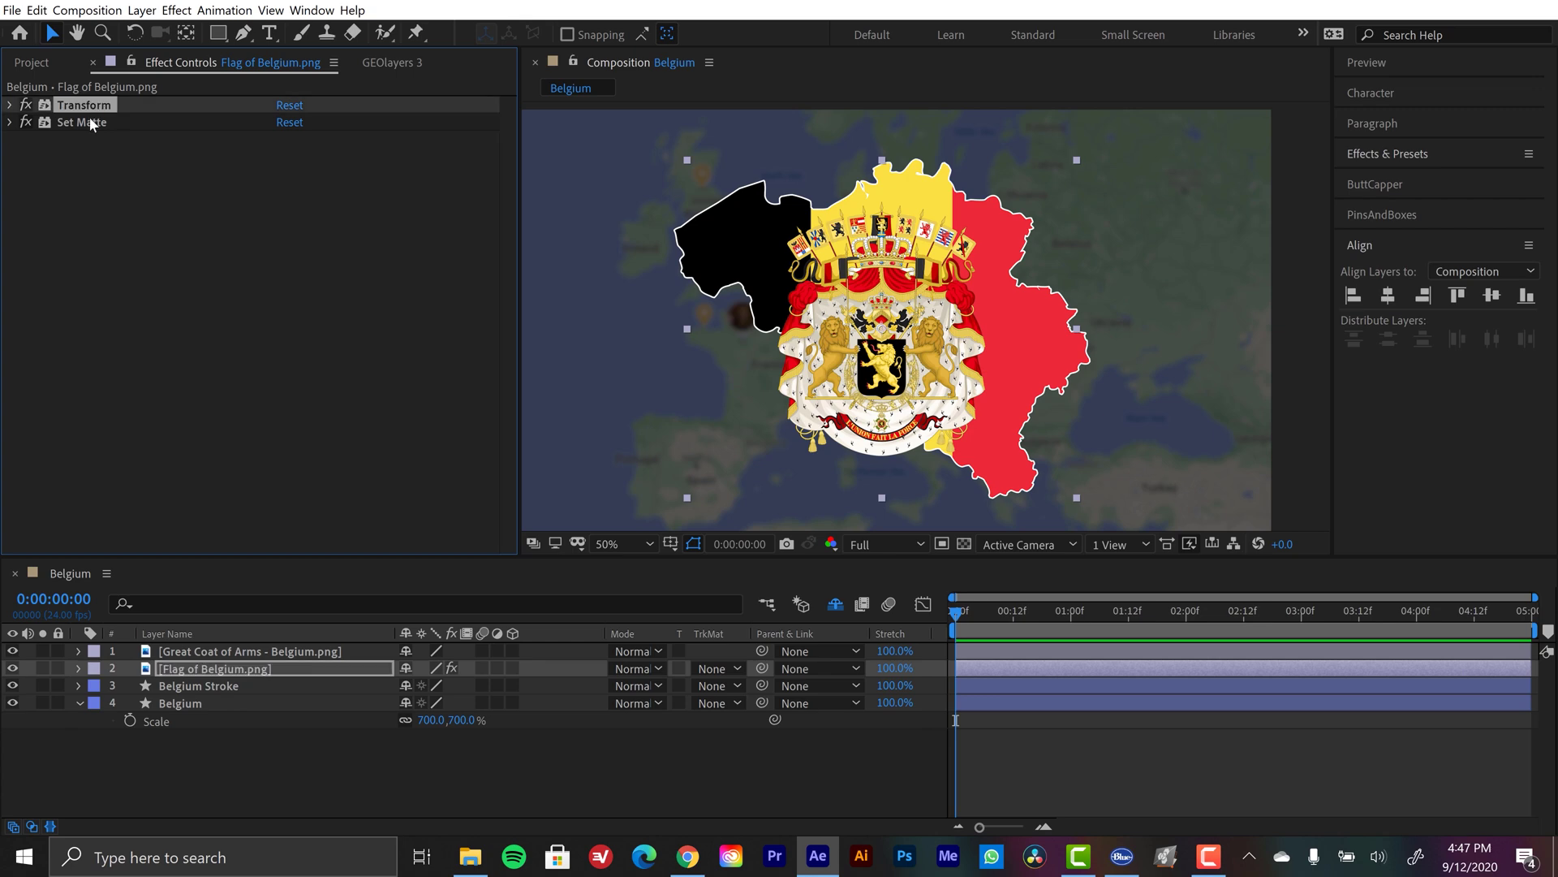
shift+click(89, 121)
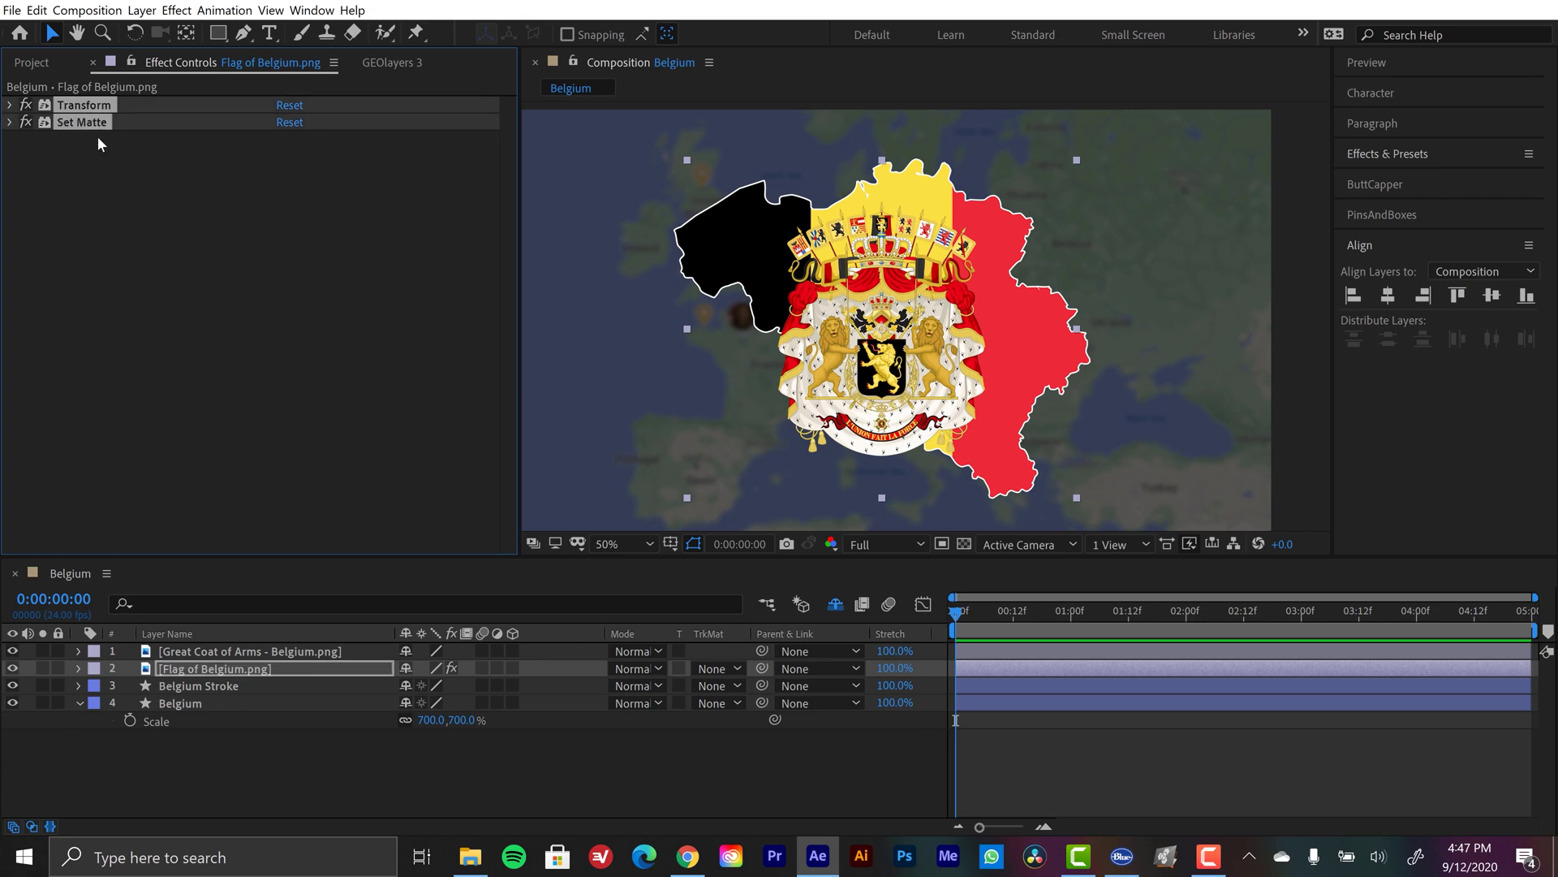
click(231, 651)
key(h)
scroll(935, 400, up, 2)
drag(935, 401, 960, 345)
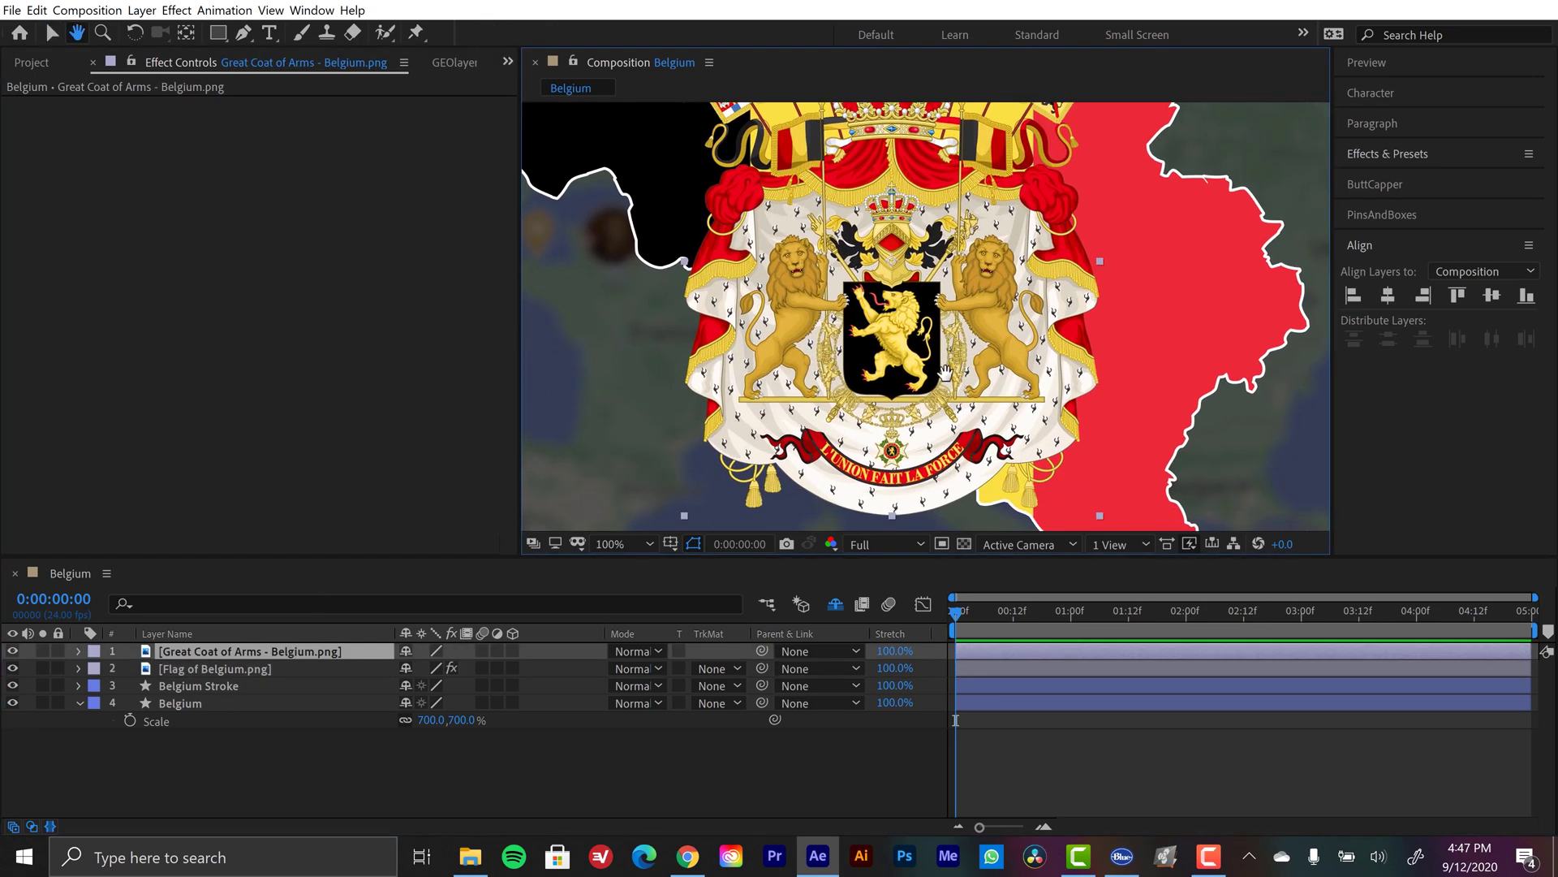
key(v)
key(ctrl+v)
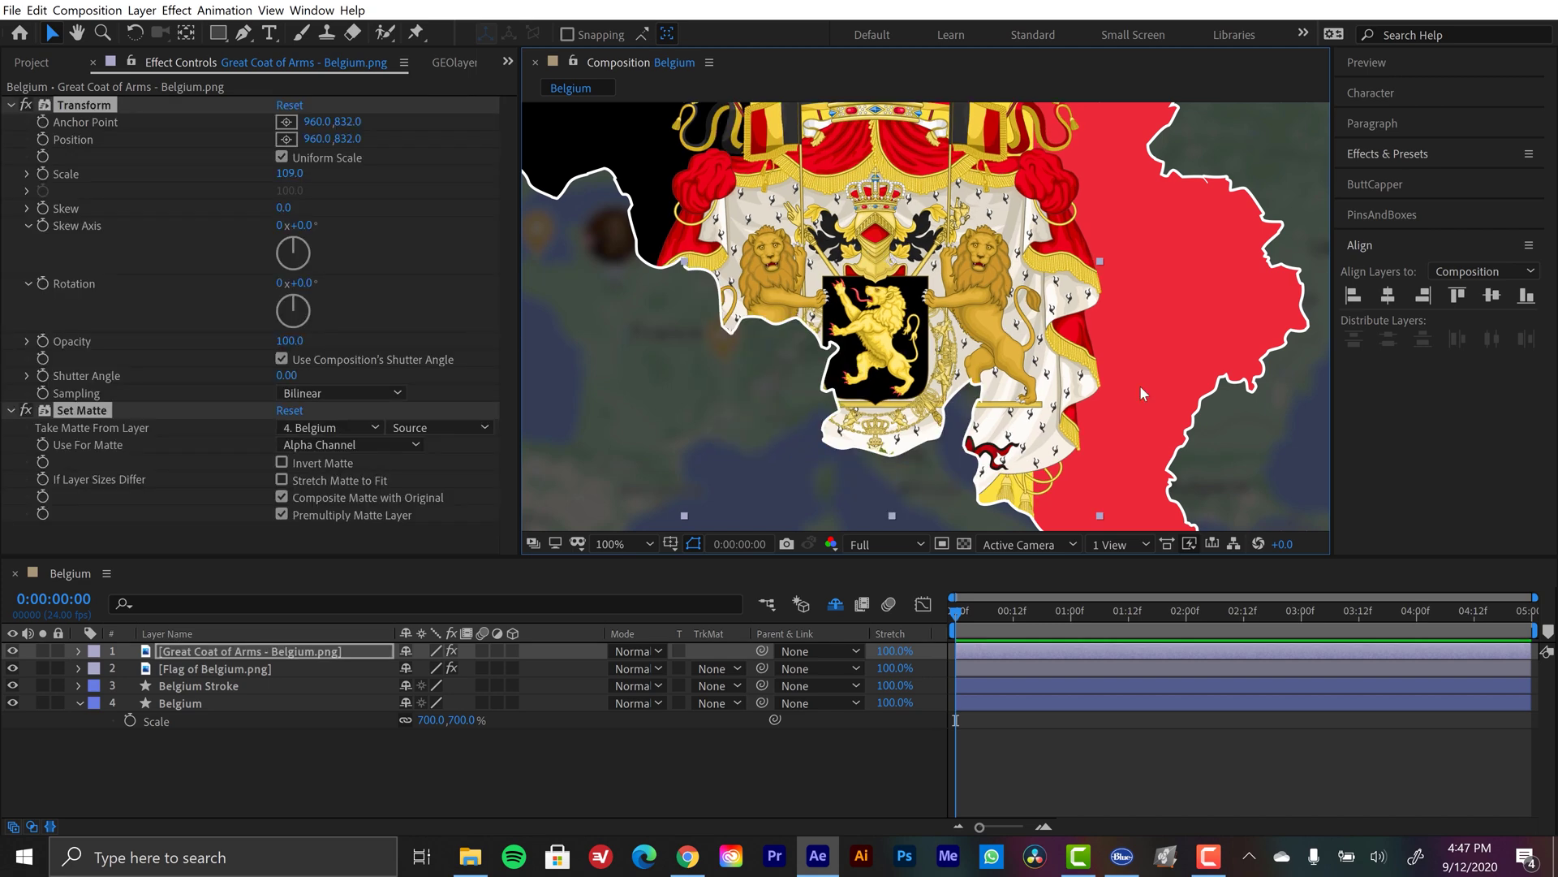
scroll(926, 316, down, 2)
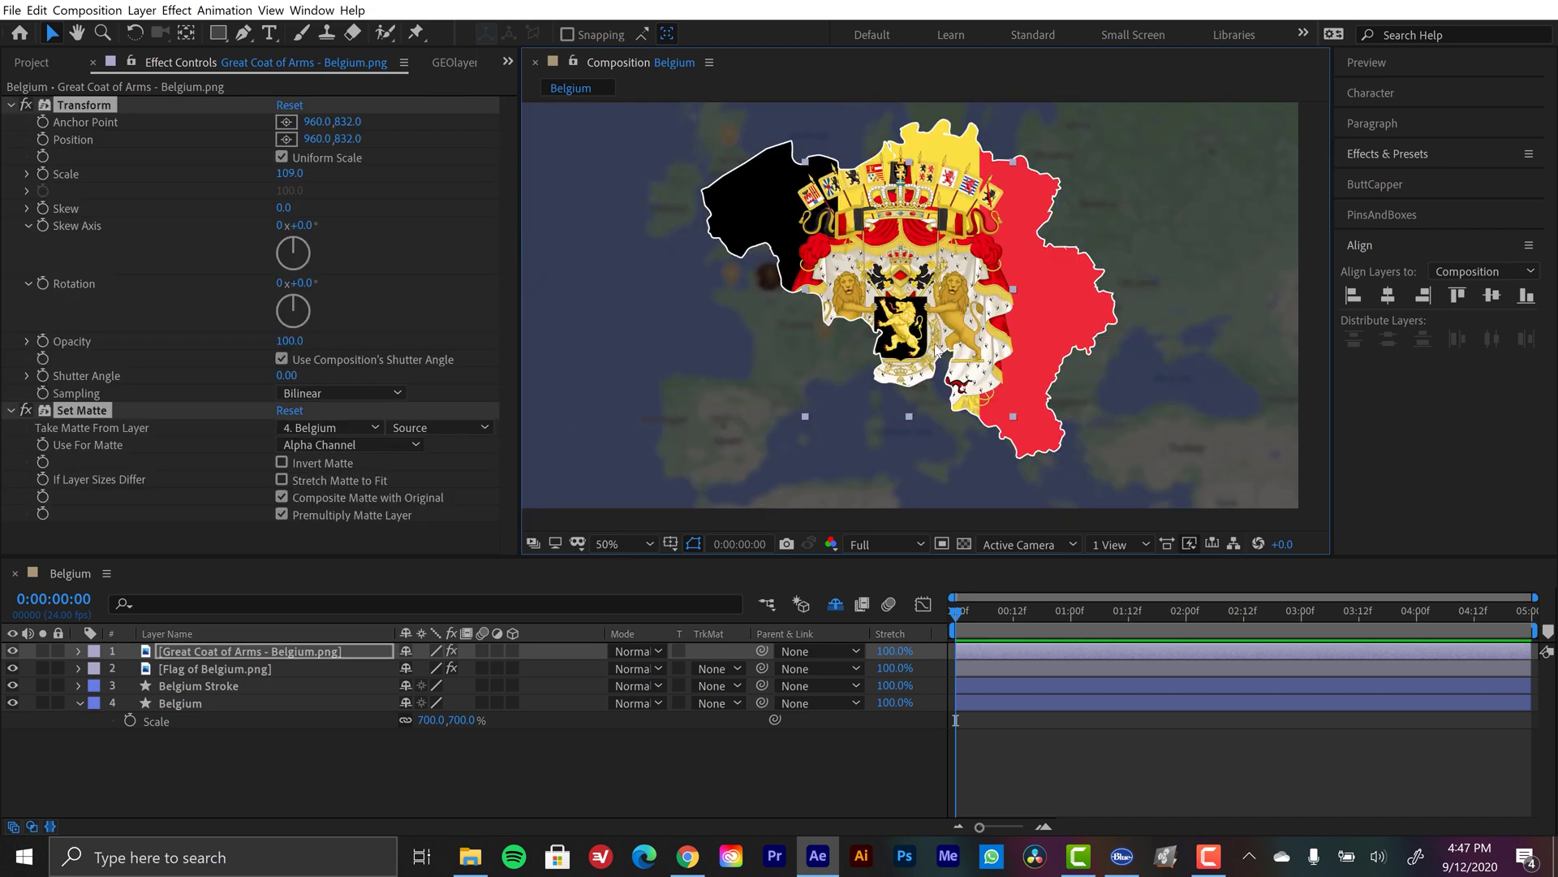
scroll(937, 347, up, 2)
Set the coat of arms' Transform effect scale to 100
key(h)
mouse_move(924, 356)
mouse_down()
mouse_move(832, 434)
mouse_move(913, 373)
mouse_up()
scroll(913, 373, down, 1)
key(v)
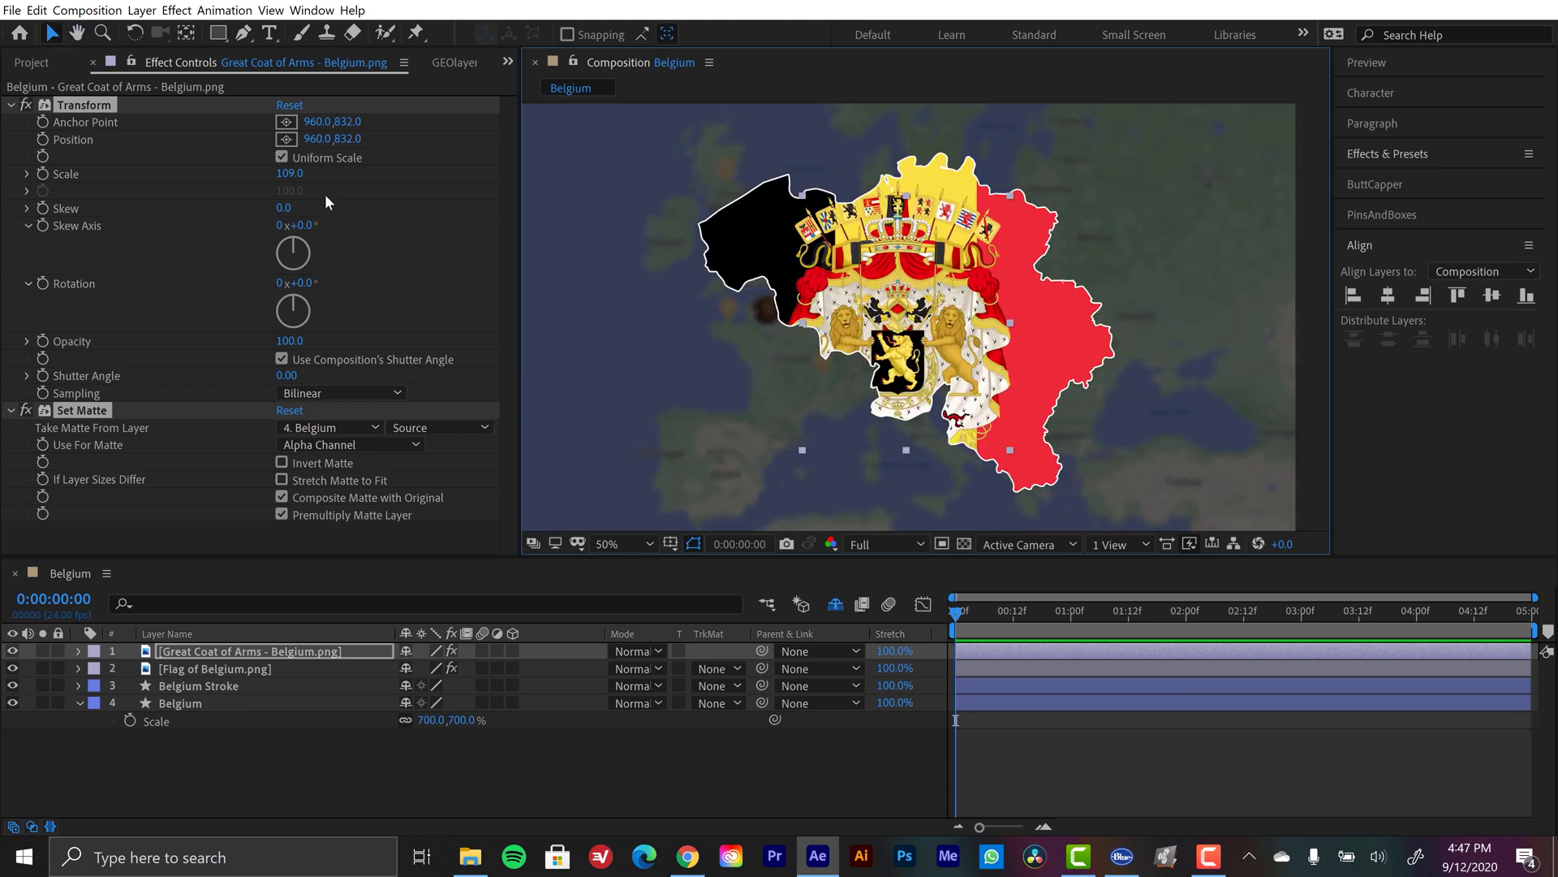
click(11, 410)
click(10, 105)
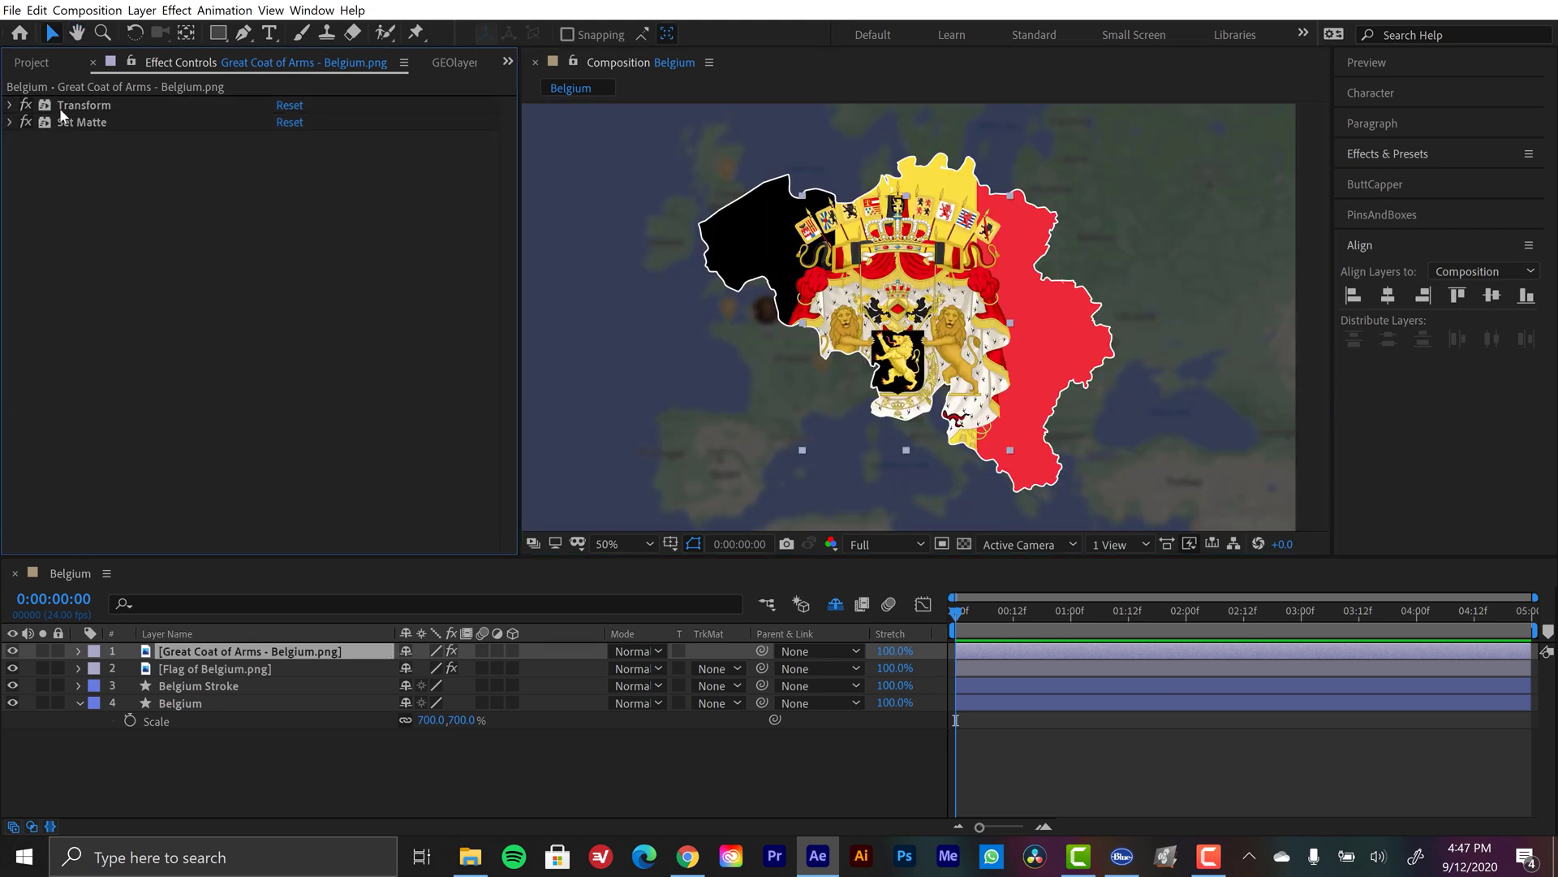
click(11, 104)
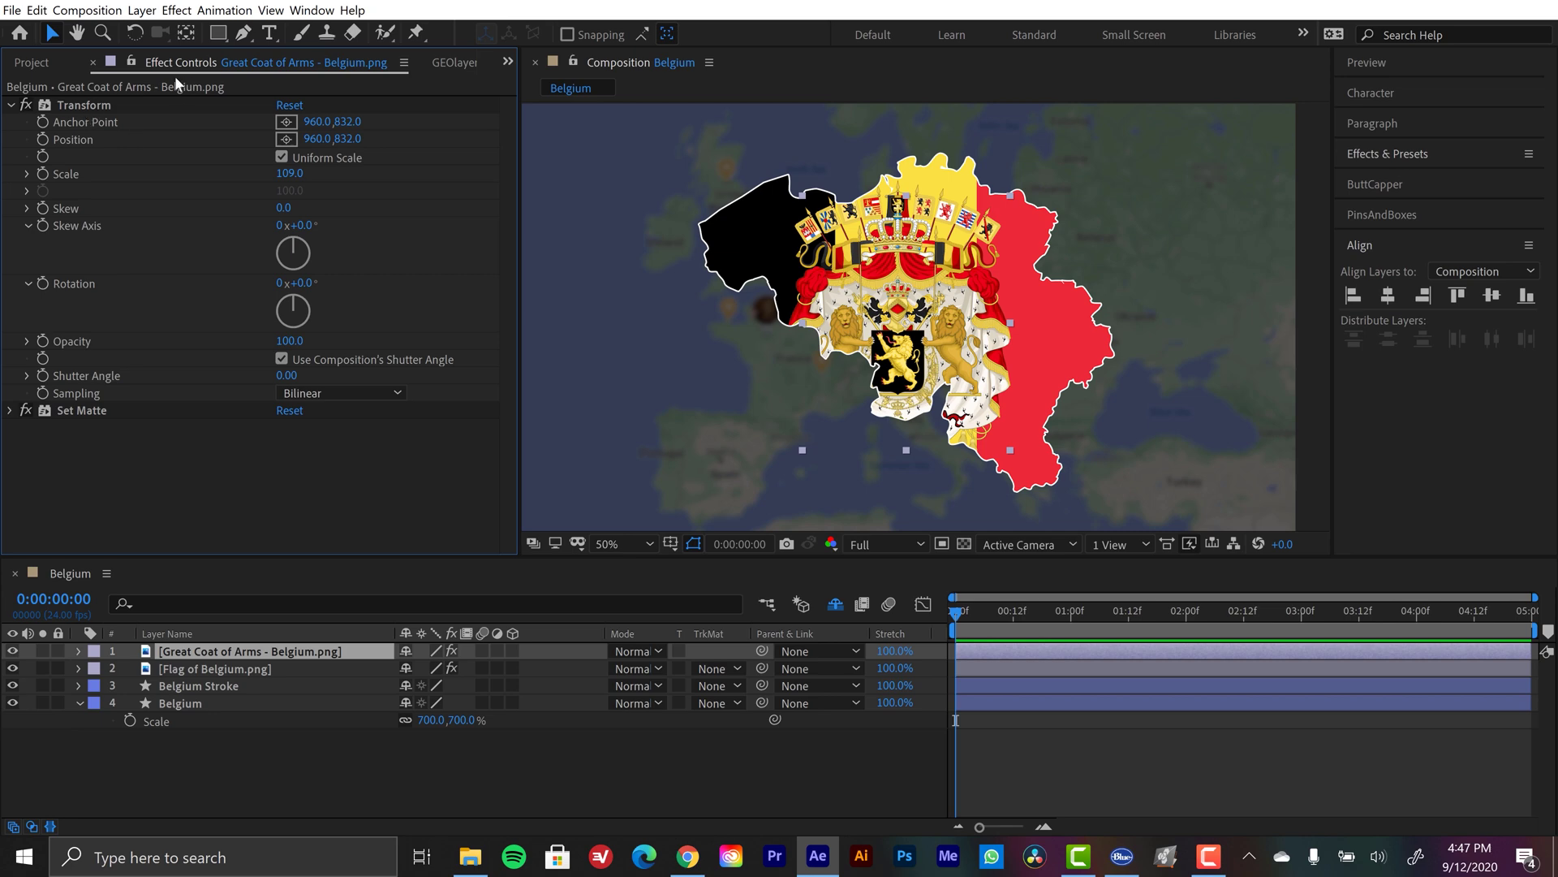
drag(284, 174, 235, 141)
click(289, 174)
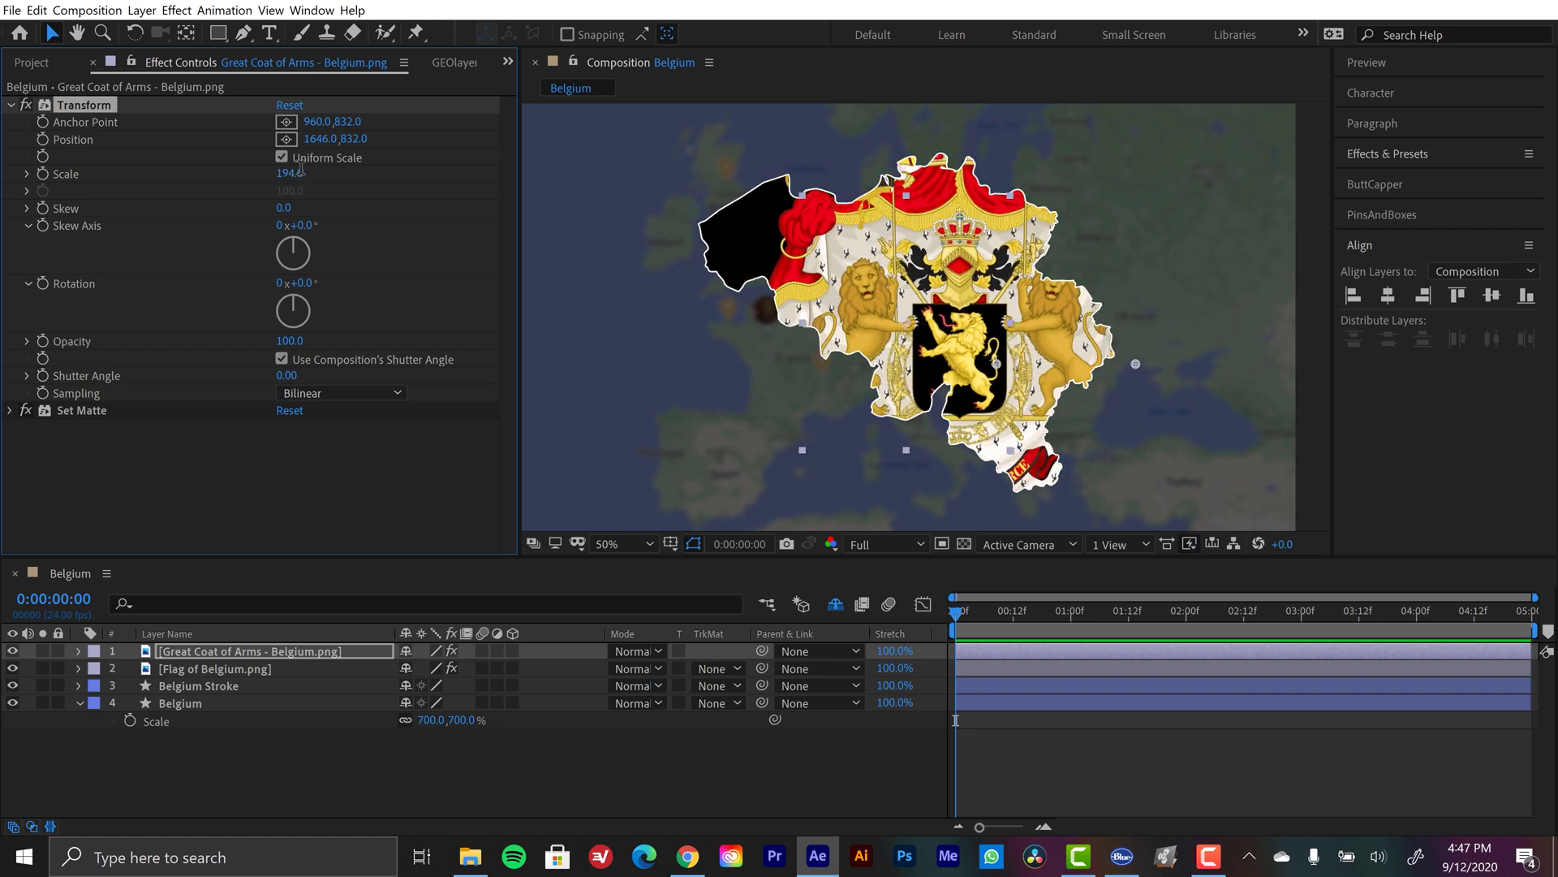
text(100)
key(Return)
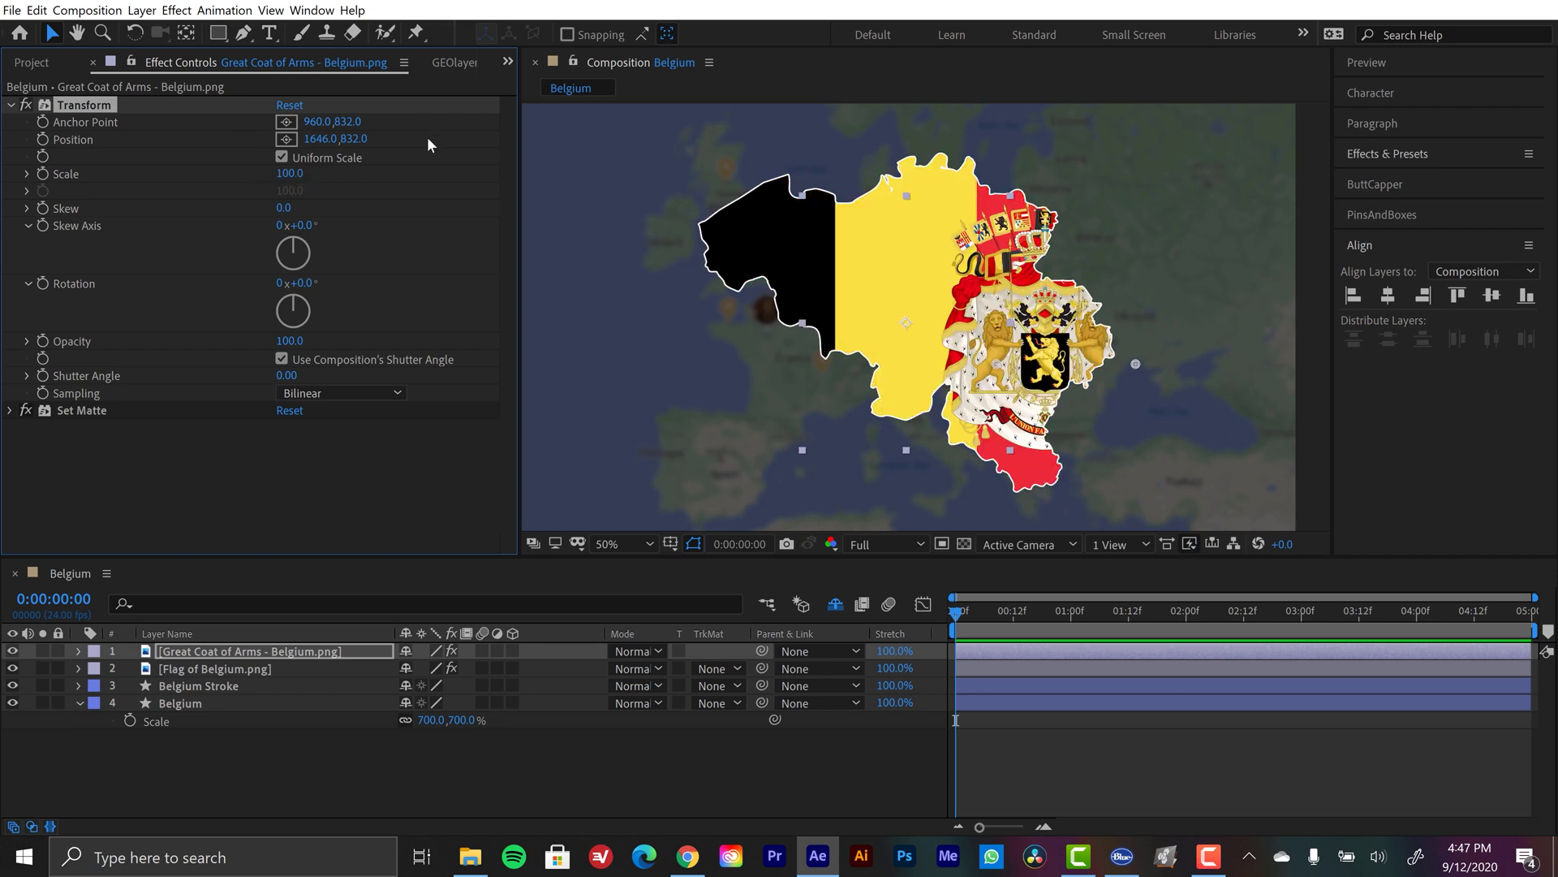
Move the coat of arms via Transform position to 1016, 938 on the map
drag(320, 140, 420, 157)
drag(324, 142, 243, 141)
scroll(1040, 313, up, 2)
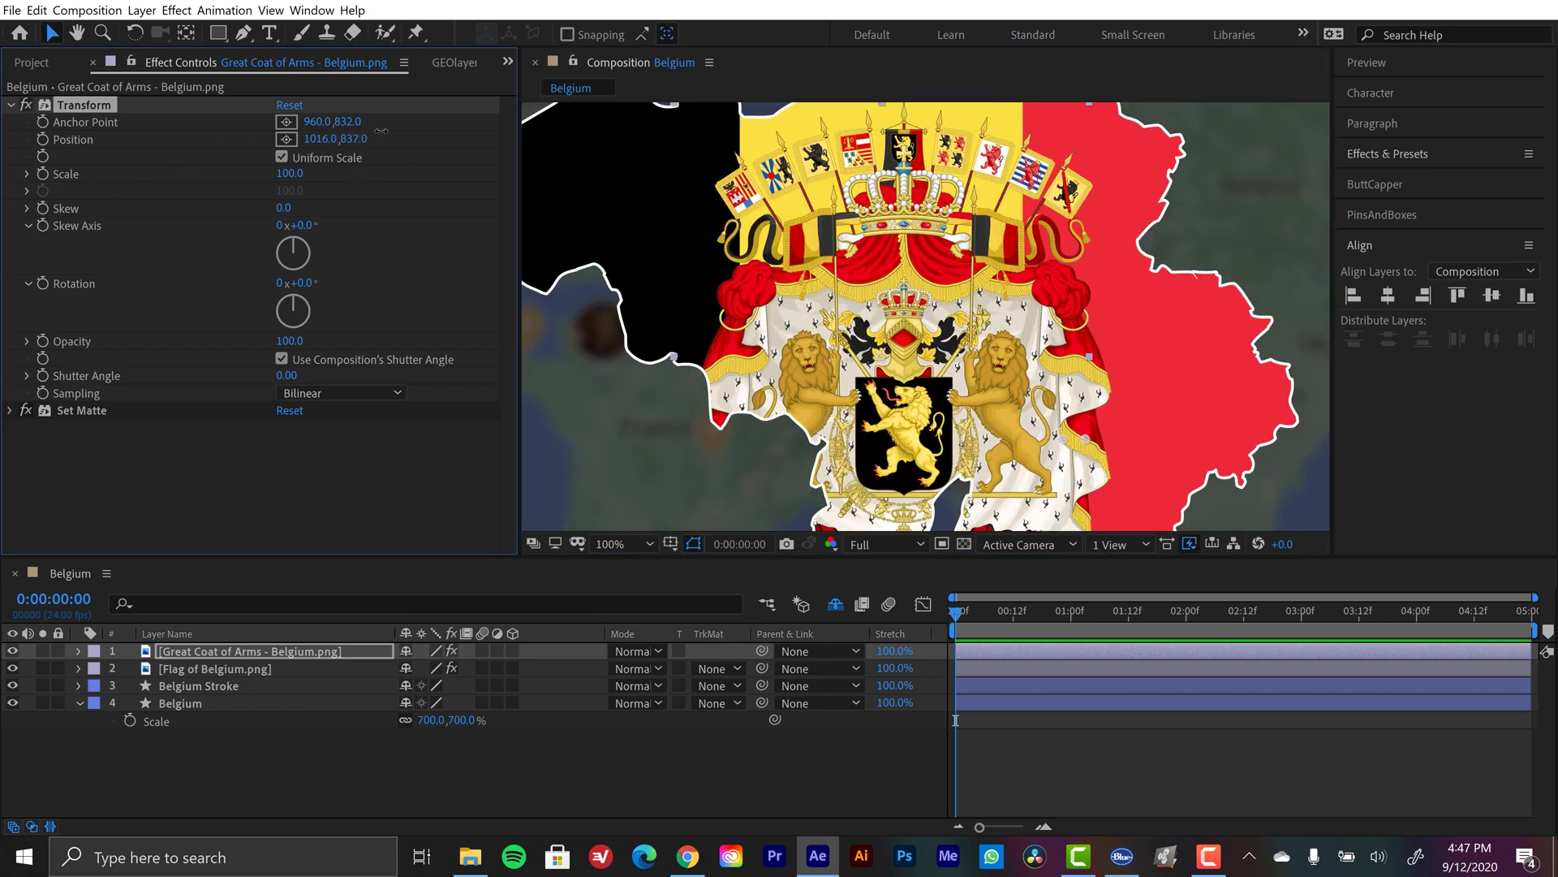
drag(353, 139, 440, 139)
scroll(892, 323, down, 2)
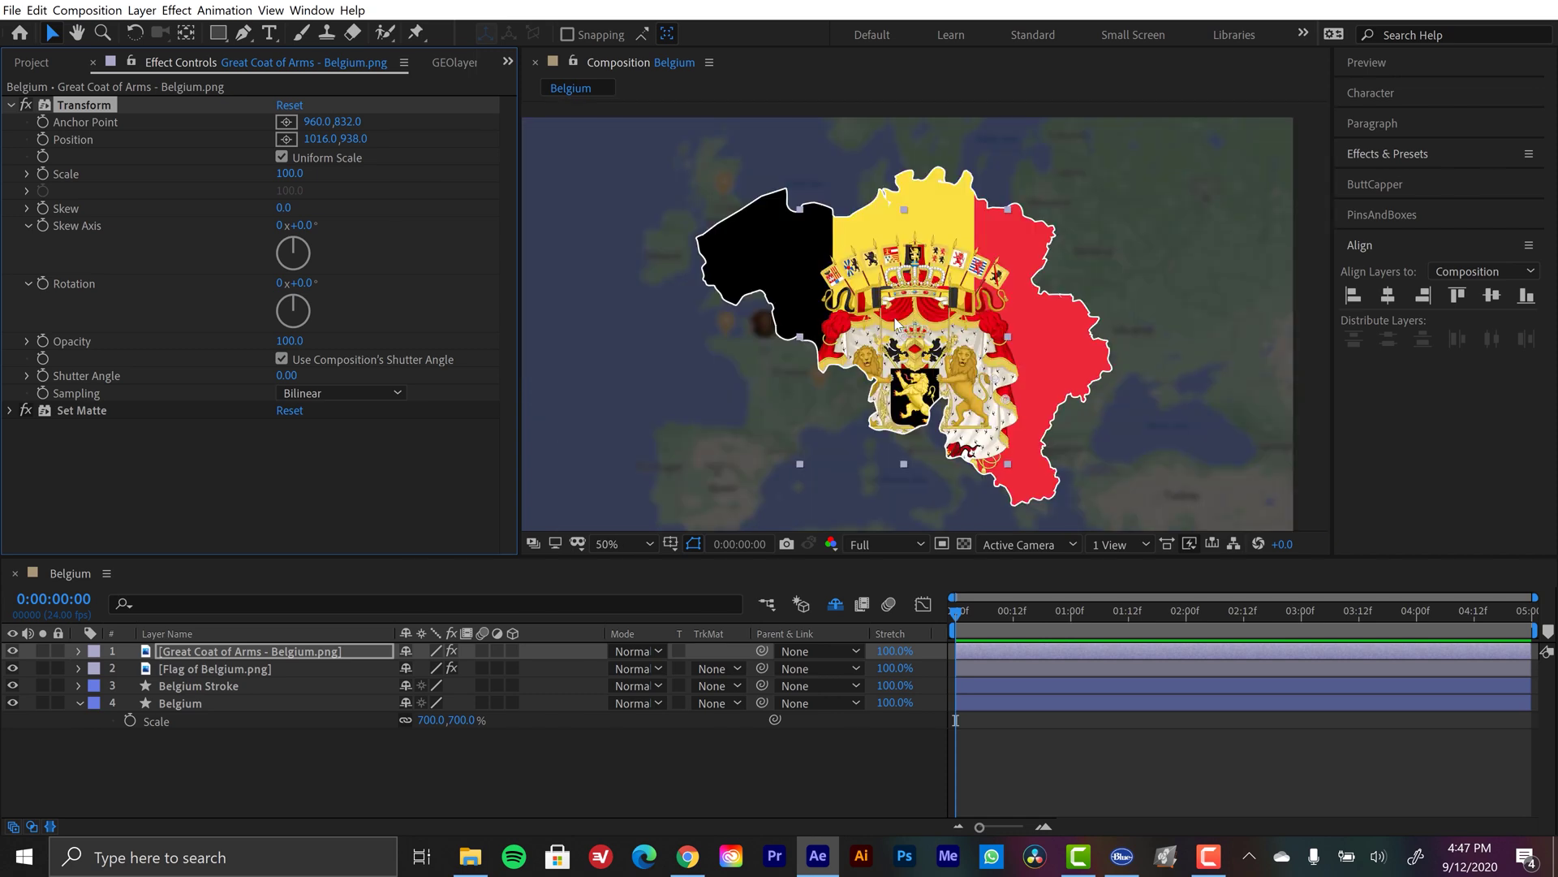
Add a Stroke layer style to the Great Coat of Arms layer
click(247, 654)
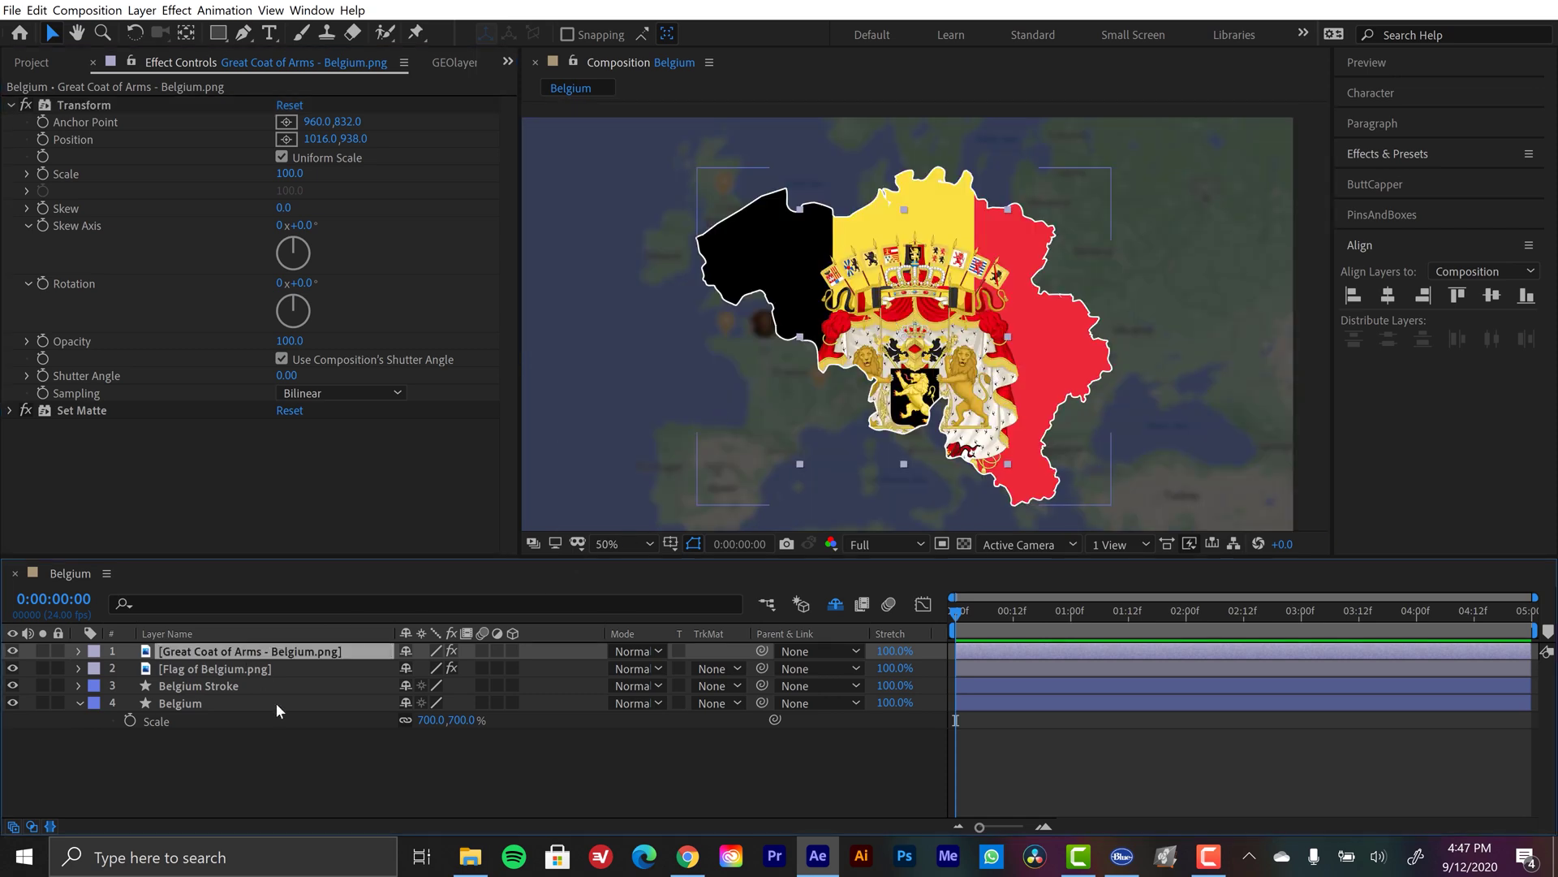
click(141, 10)
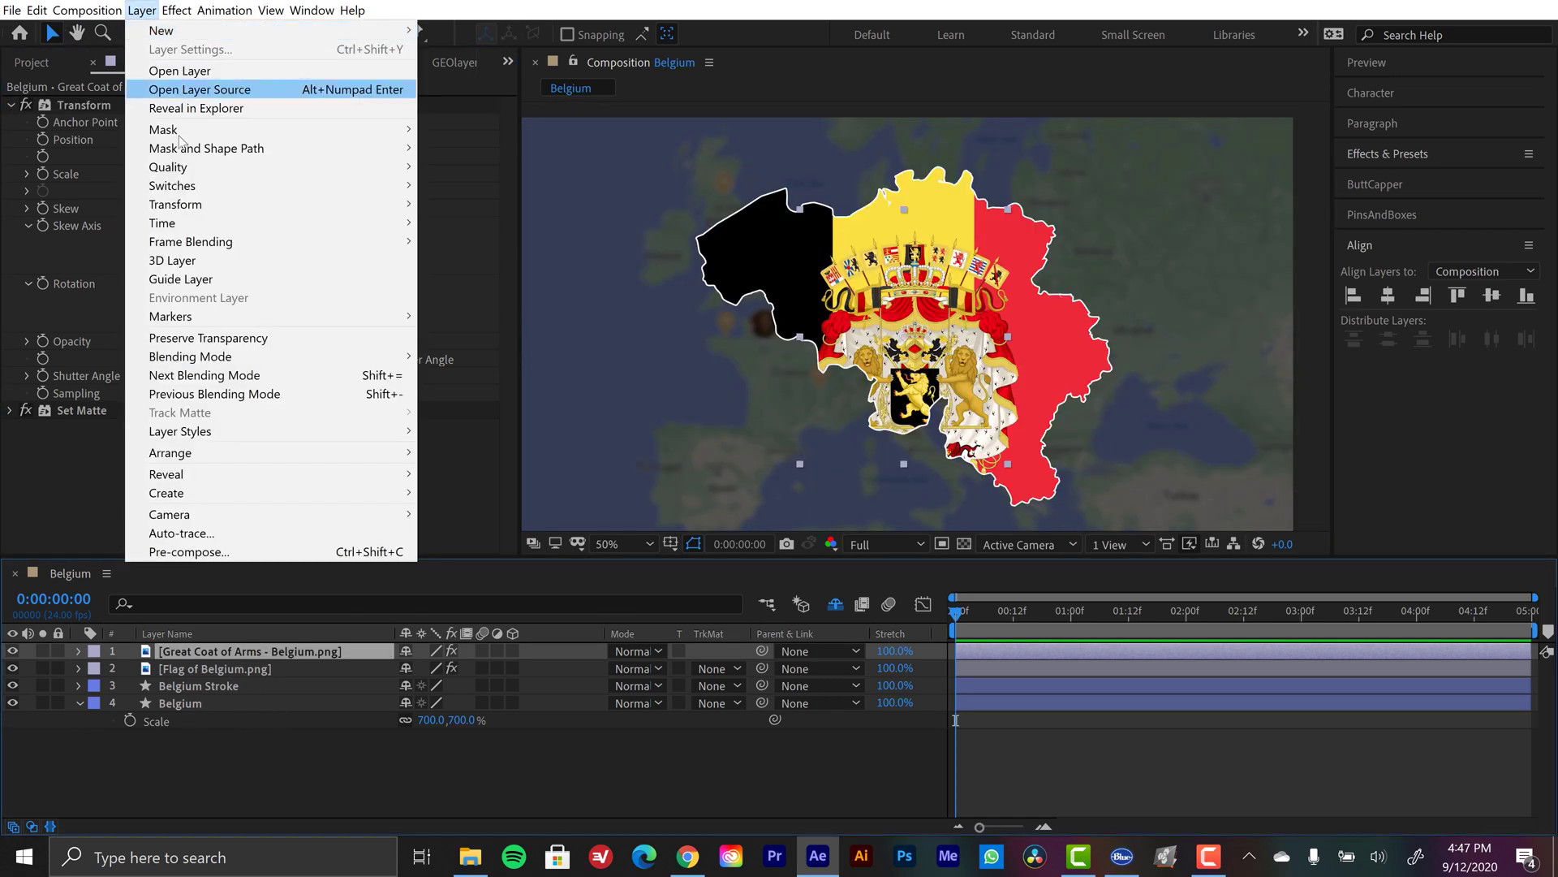
mouse_move(255, 426)
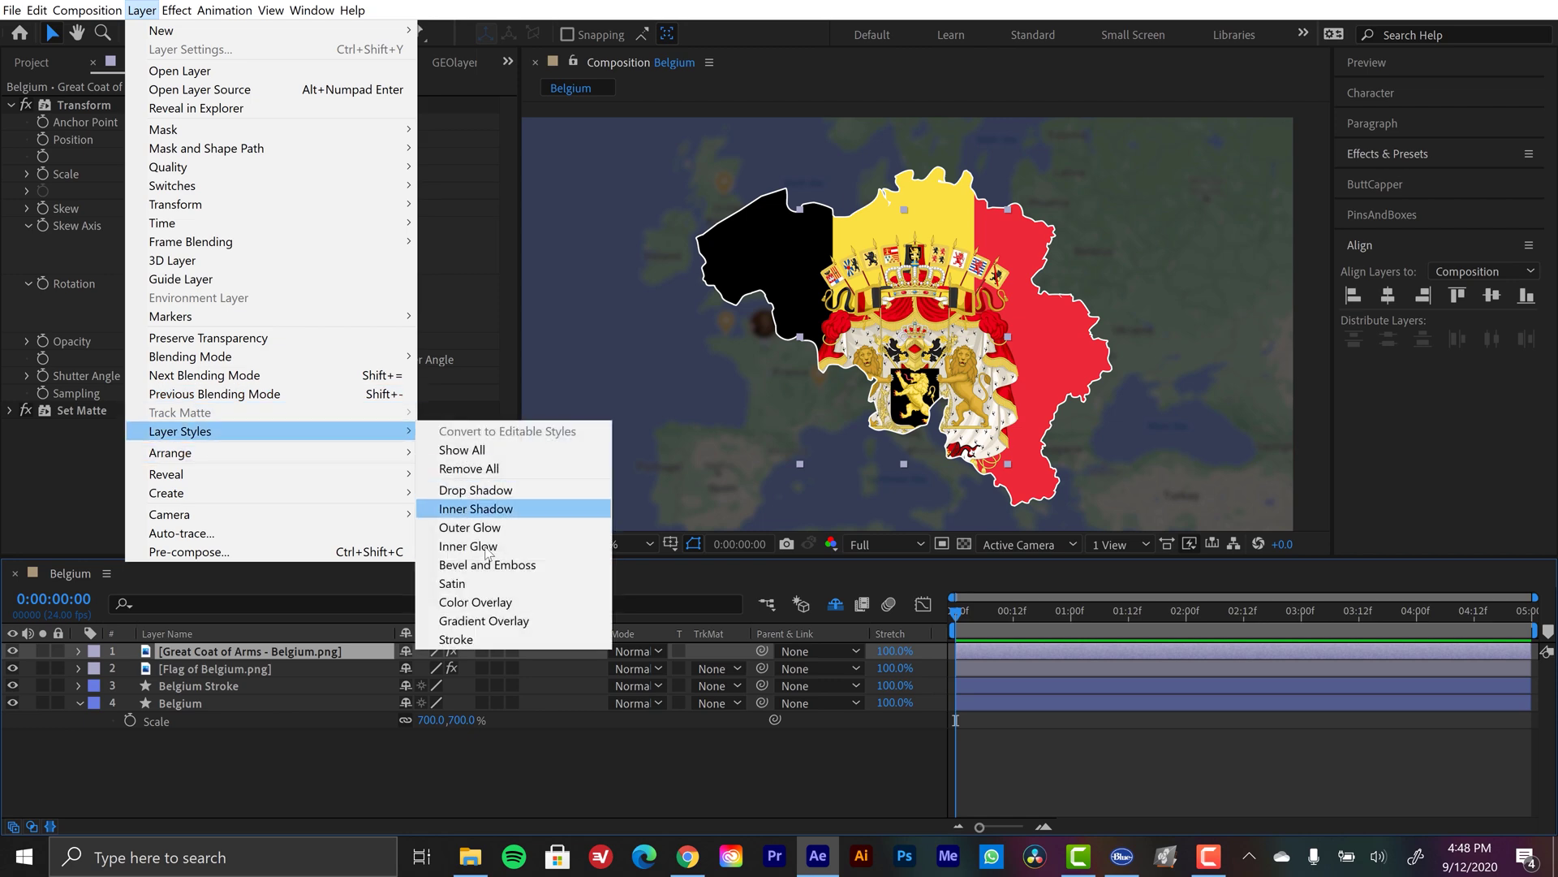
click(456, 640)
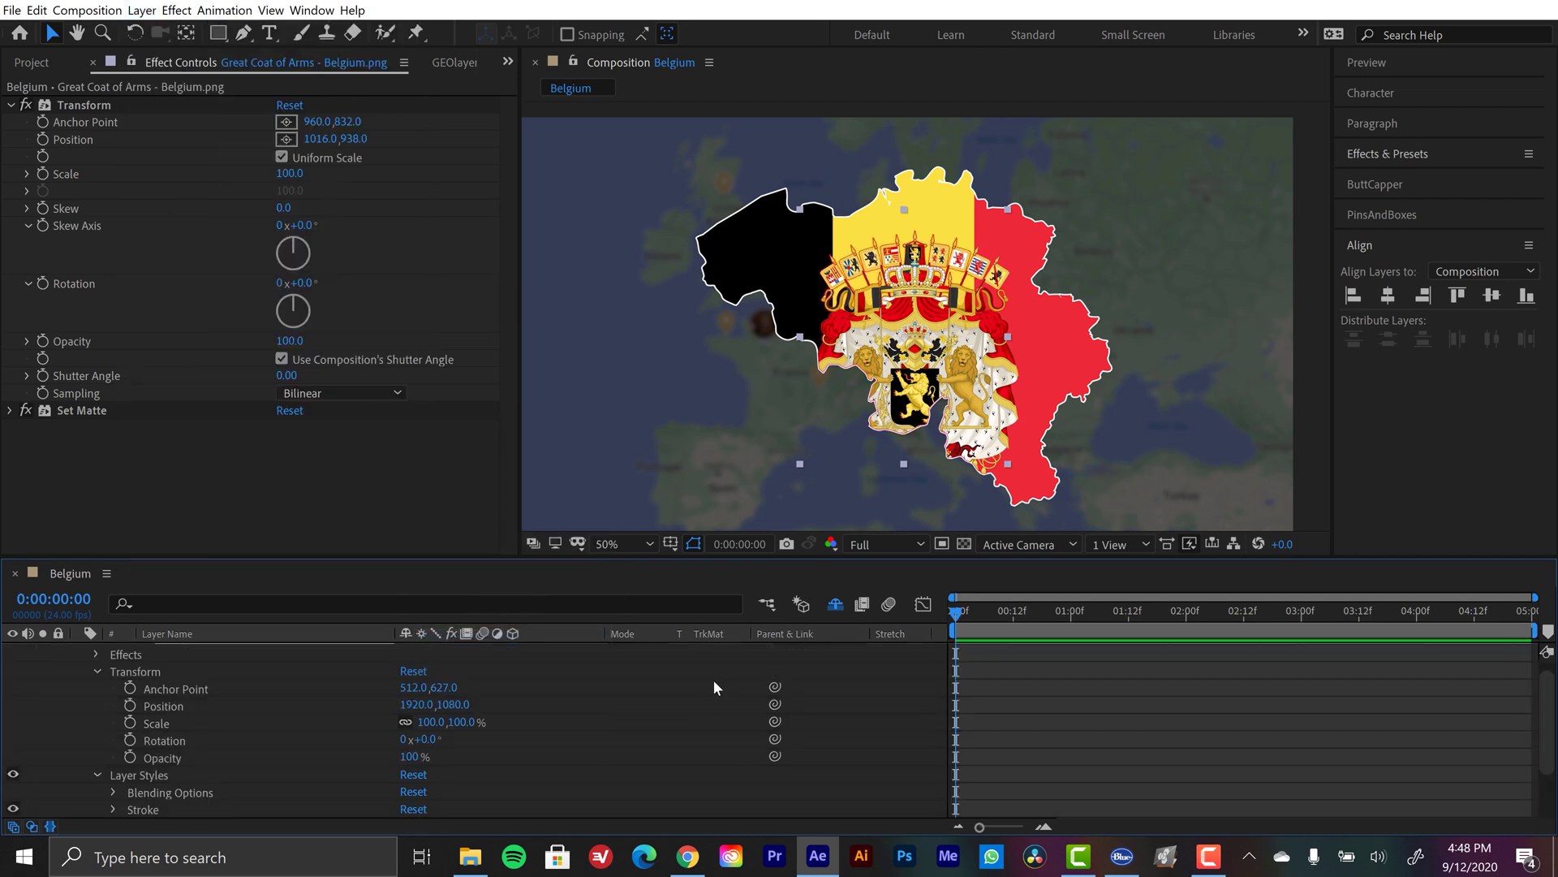
Set the coat of arms stroke colour to white (FFFFFF) and its size to 3 px
key(slash)
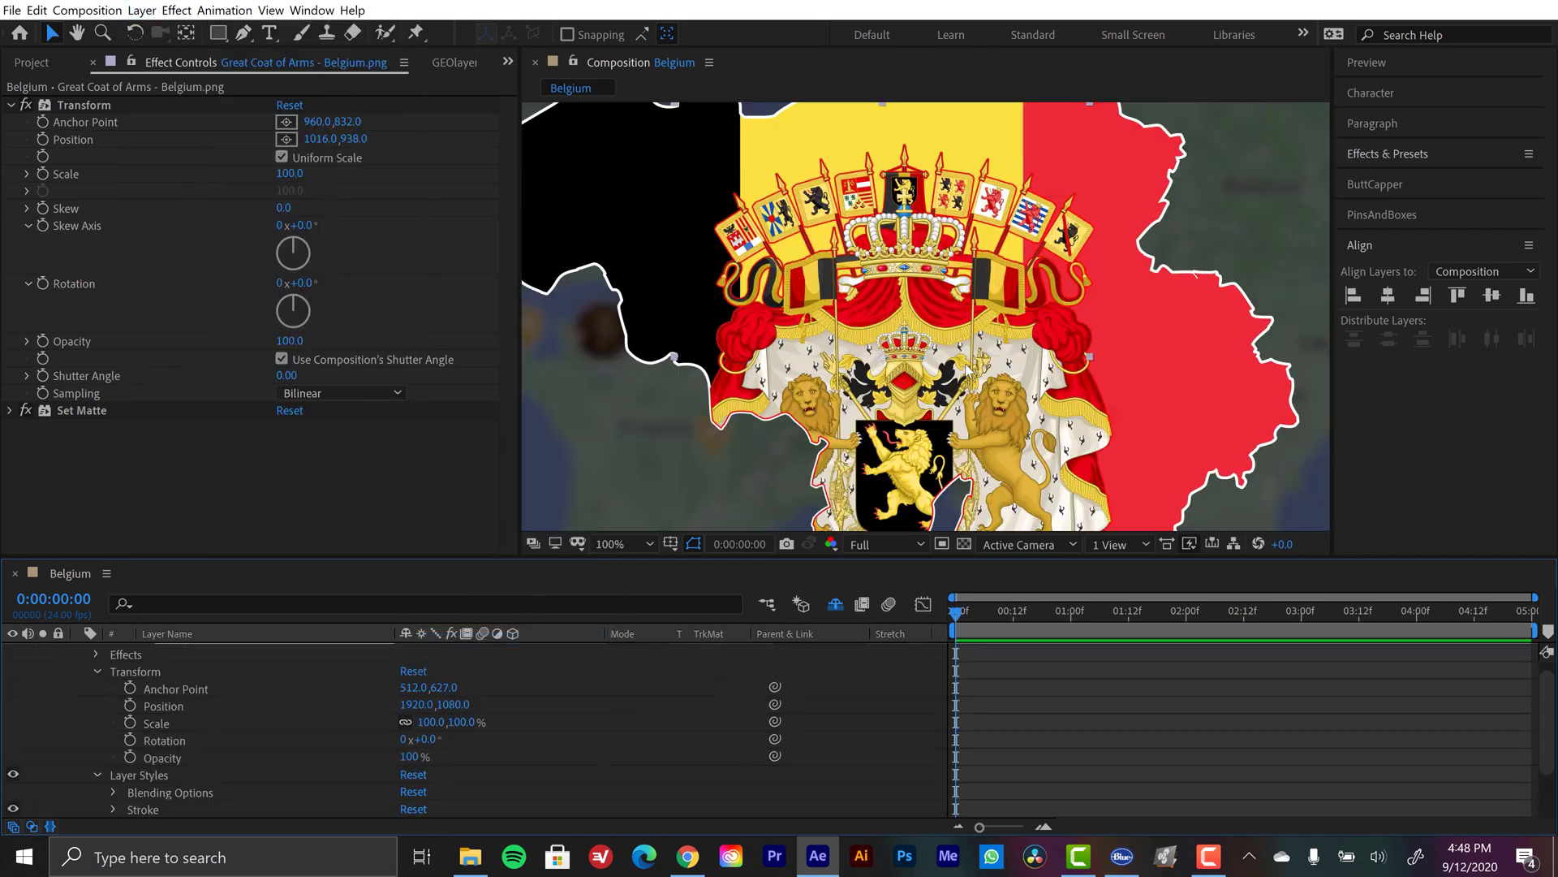
click(97, 673)
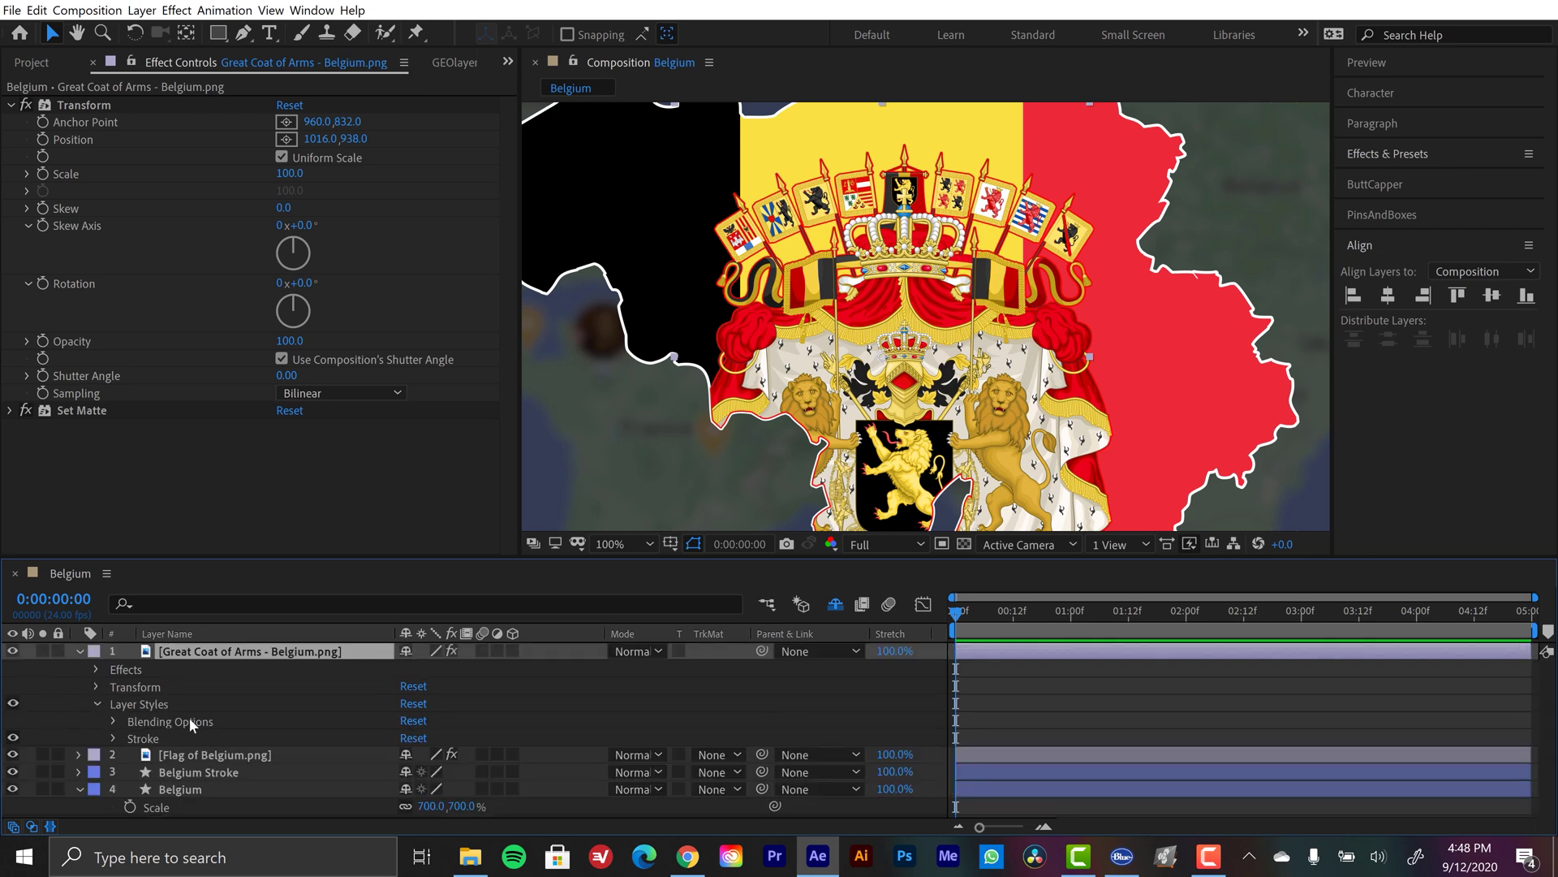
click(122, 704)
click(114, 738)
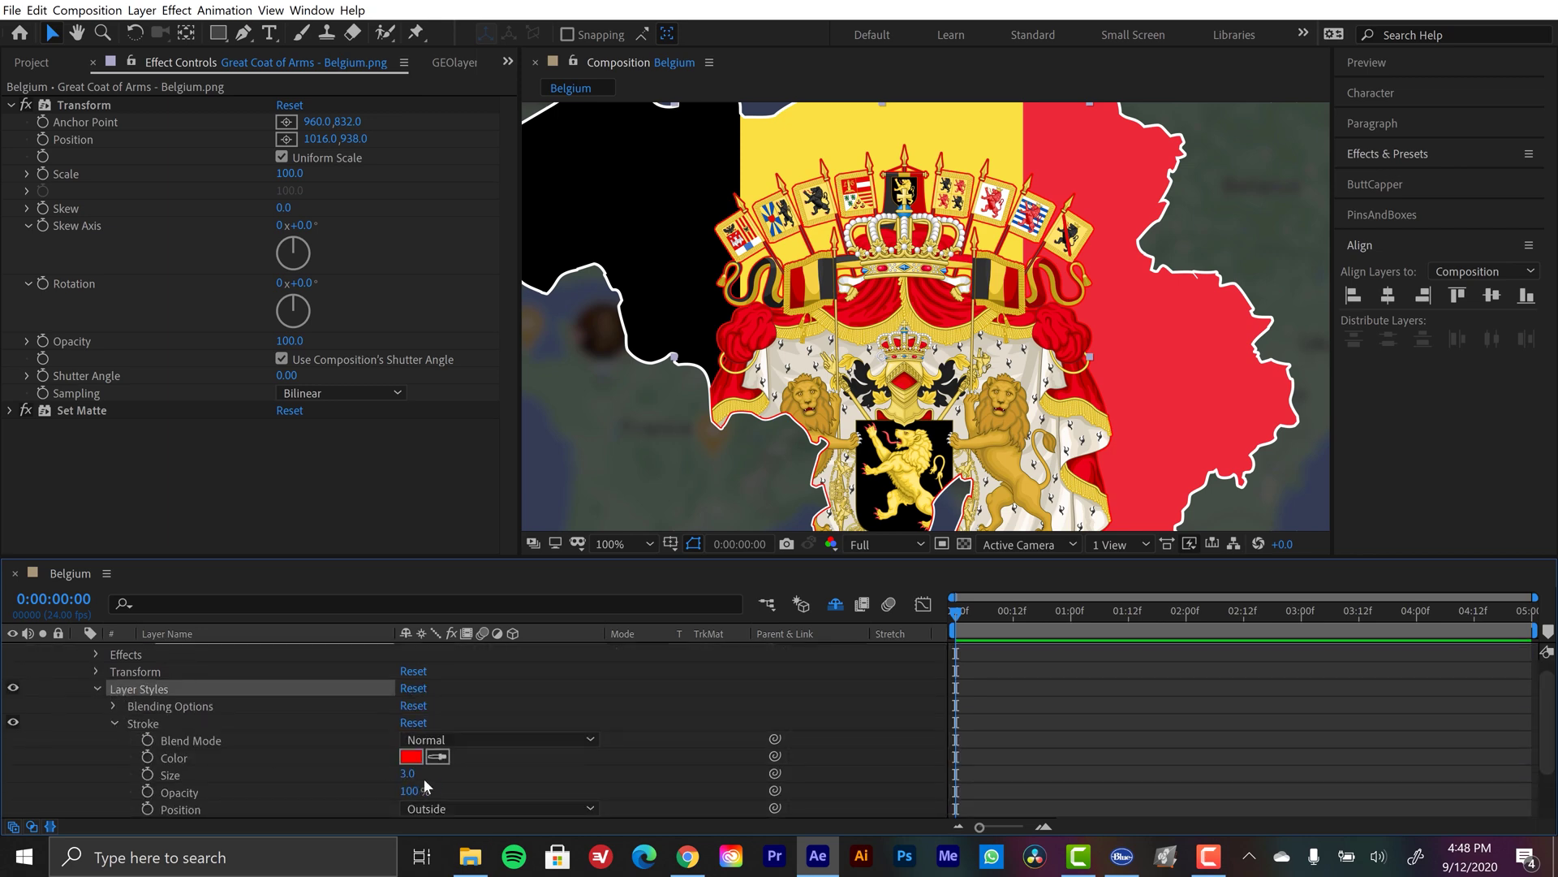
click(411, 757)
click(27, 49)
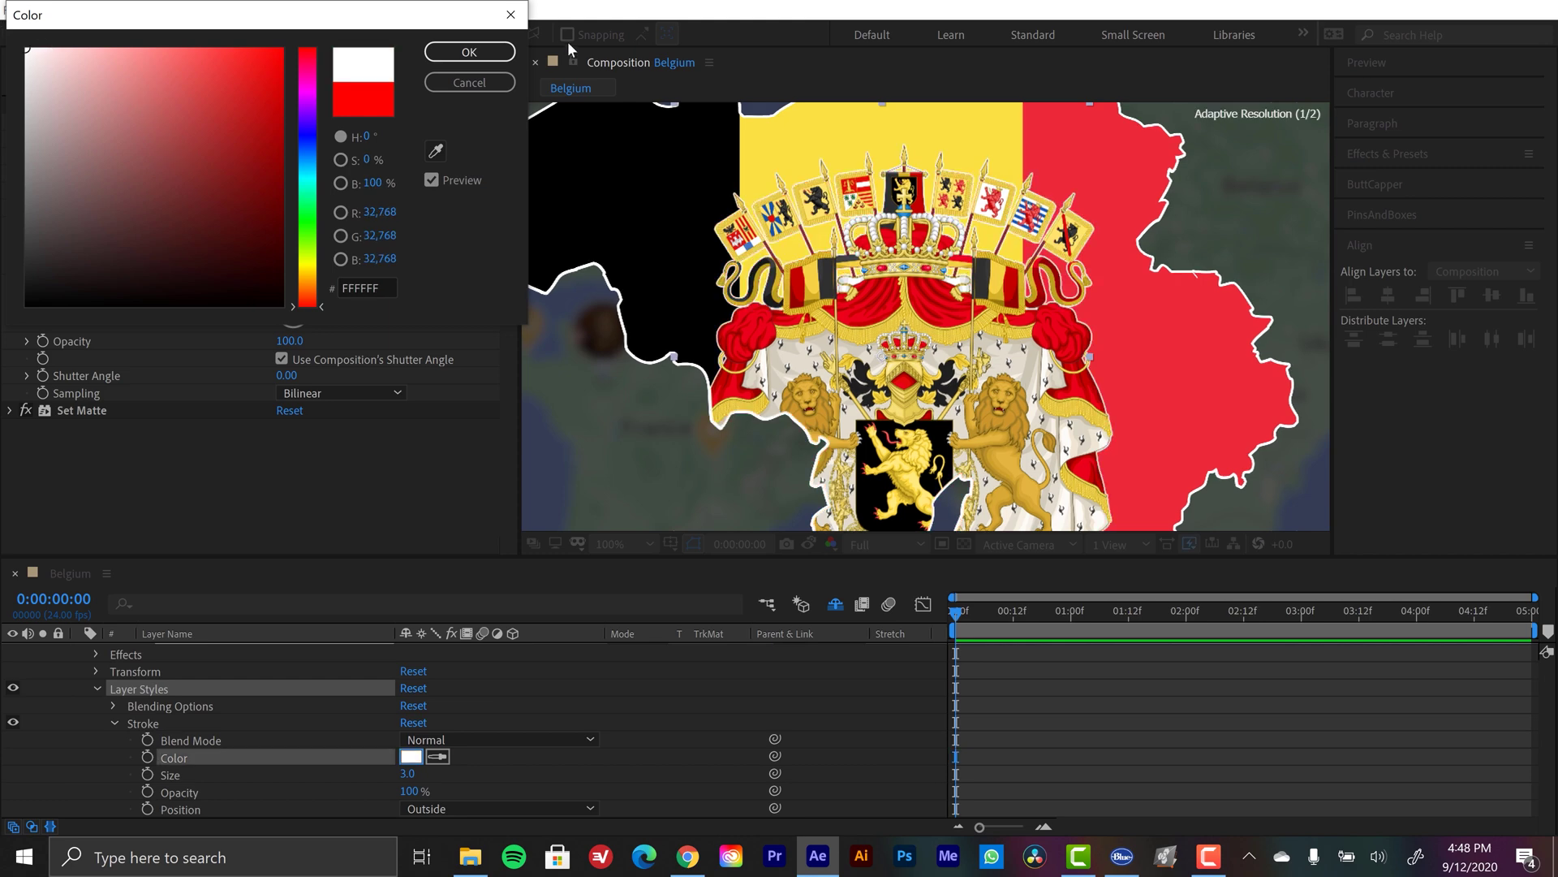
click(454, 52)
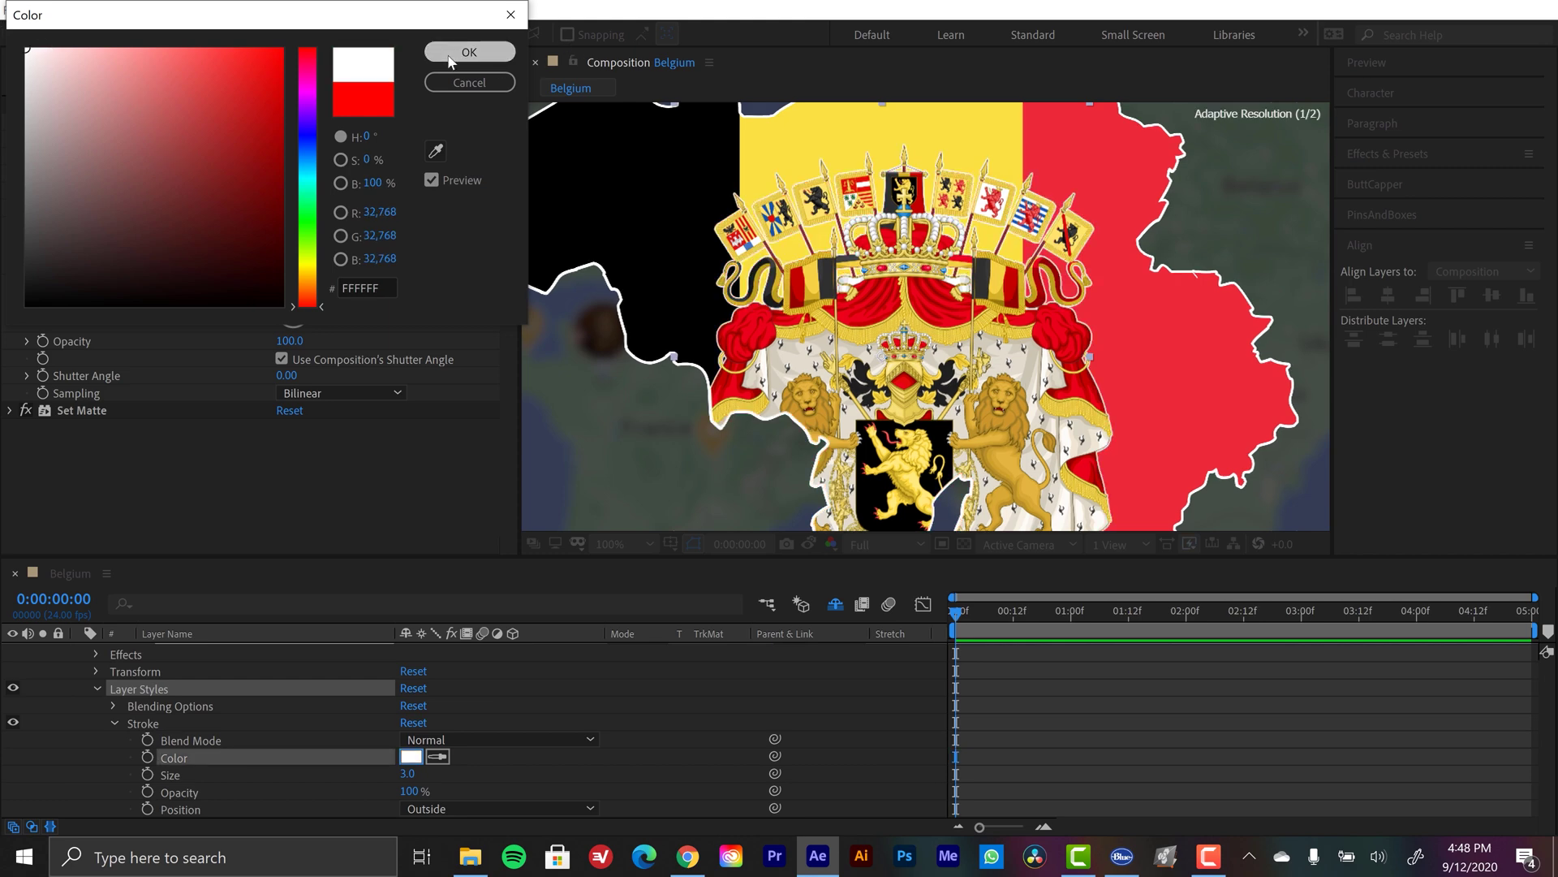
click(409, 775)
key(Return)
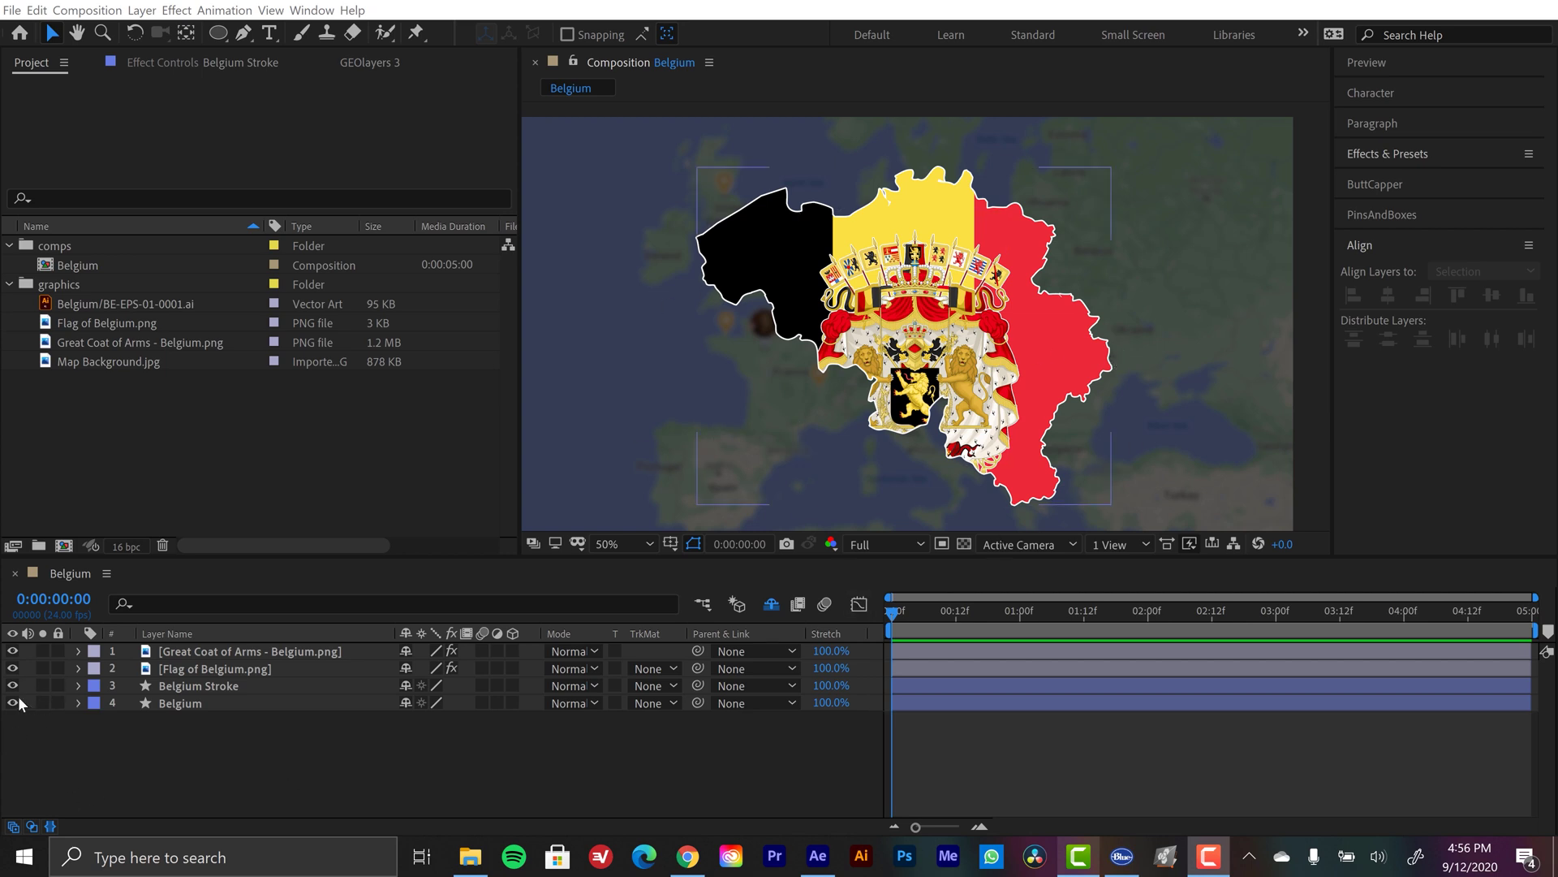
Solo the Belgium Stroke layer, add Trim Paths, and keyframe its End at 0%
click(42, 687)
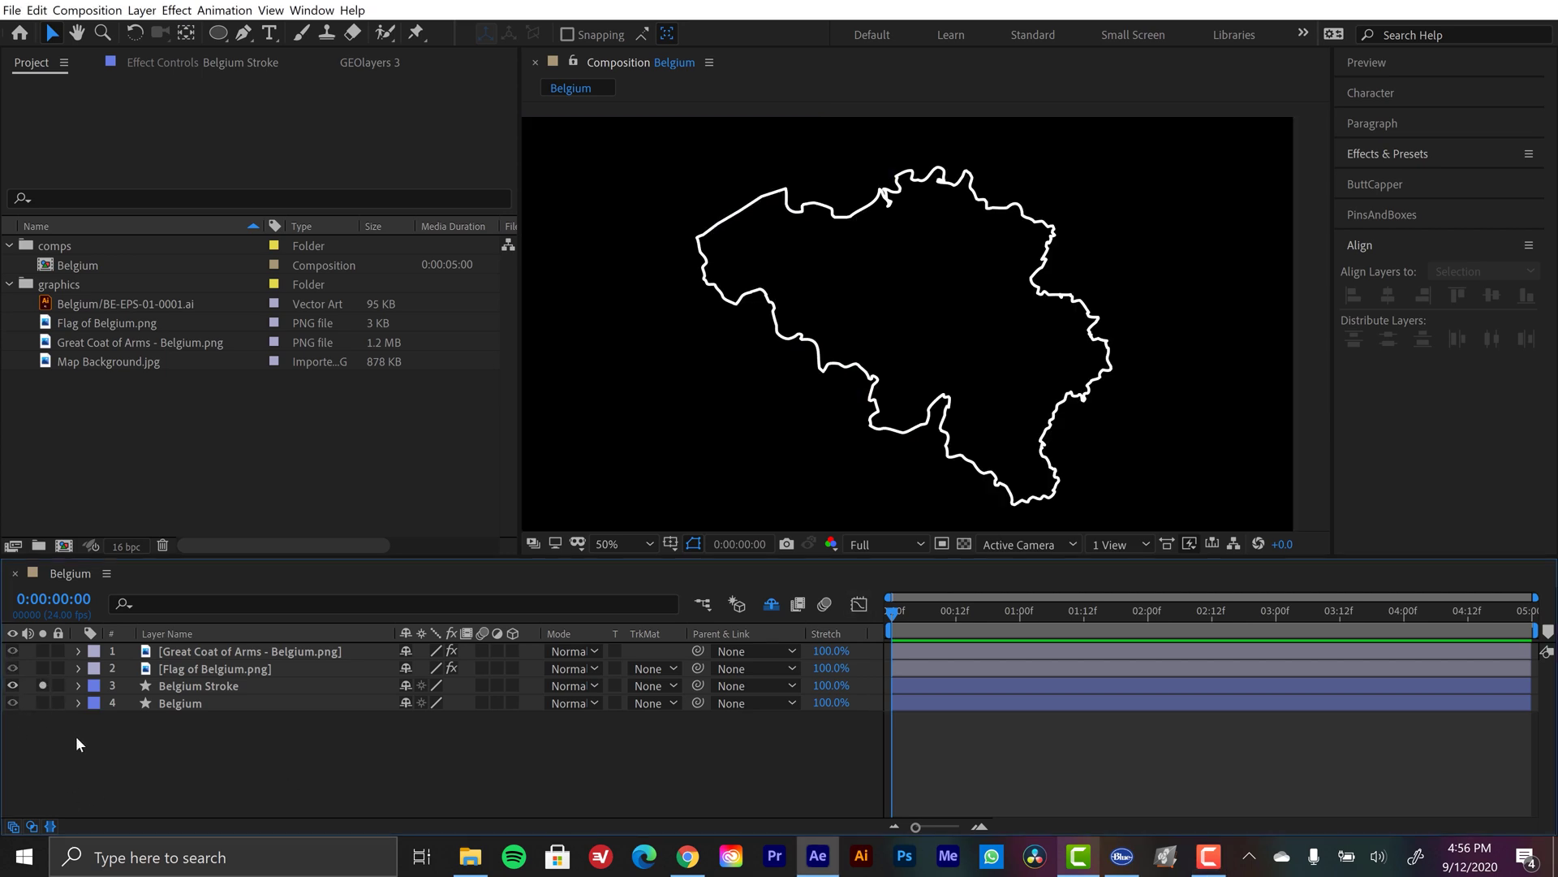
click(78, 685)
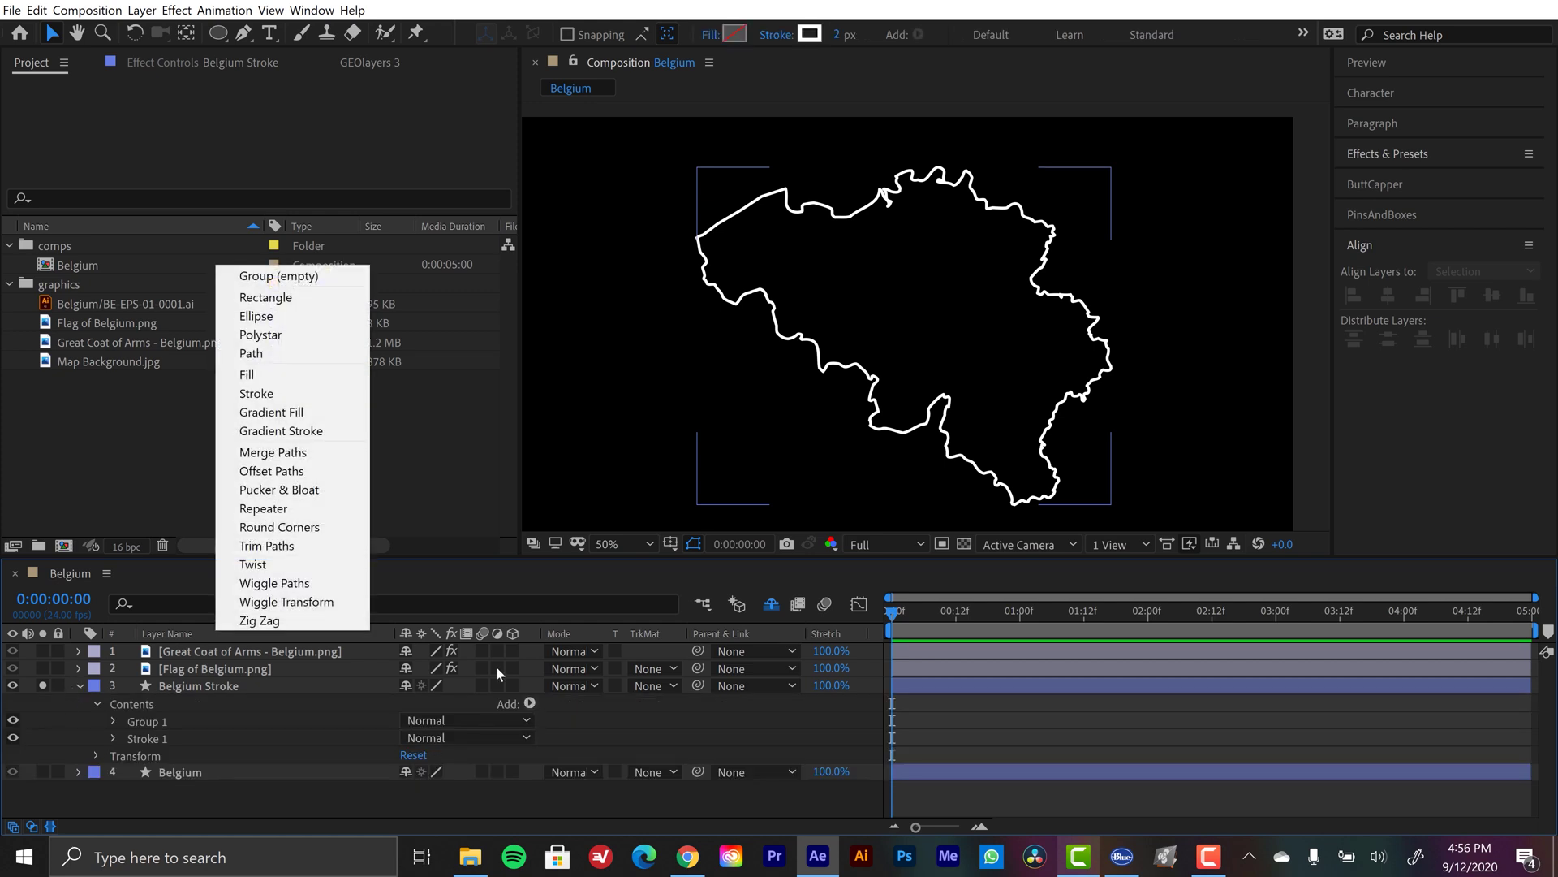
click(266, 545)
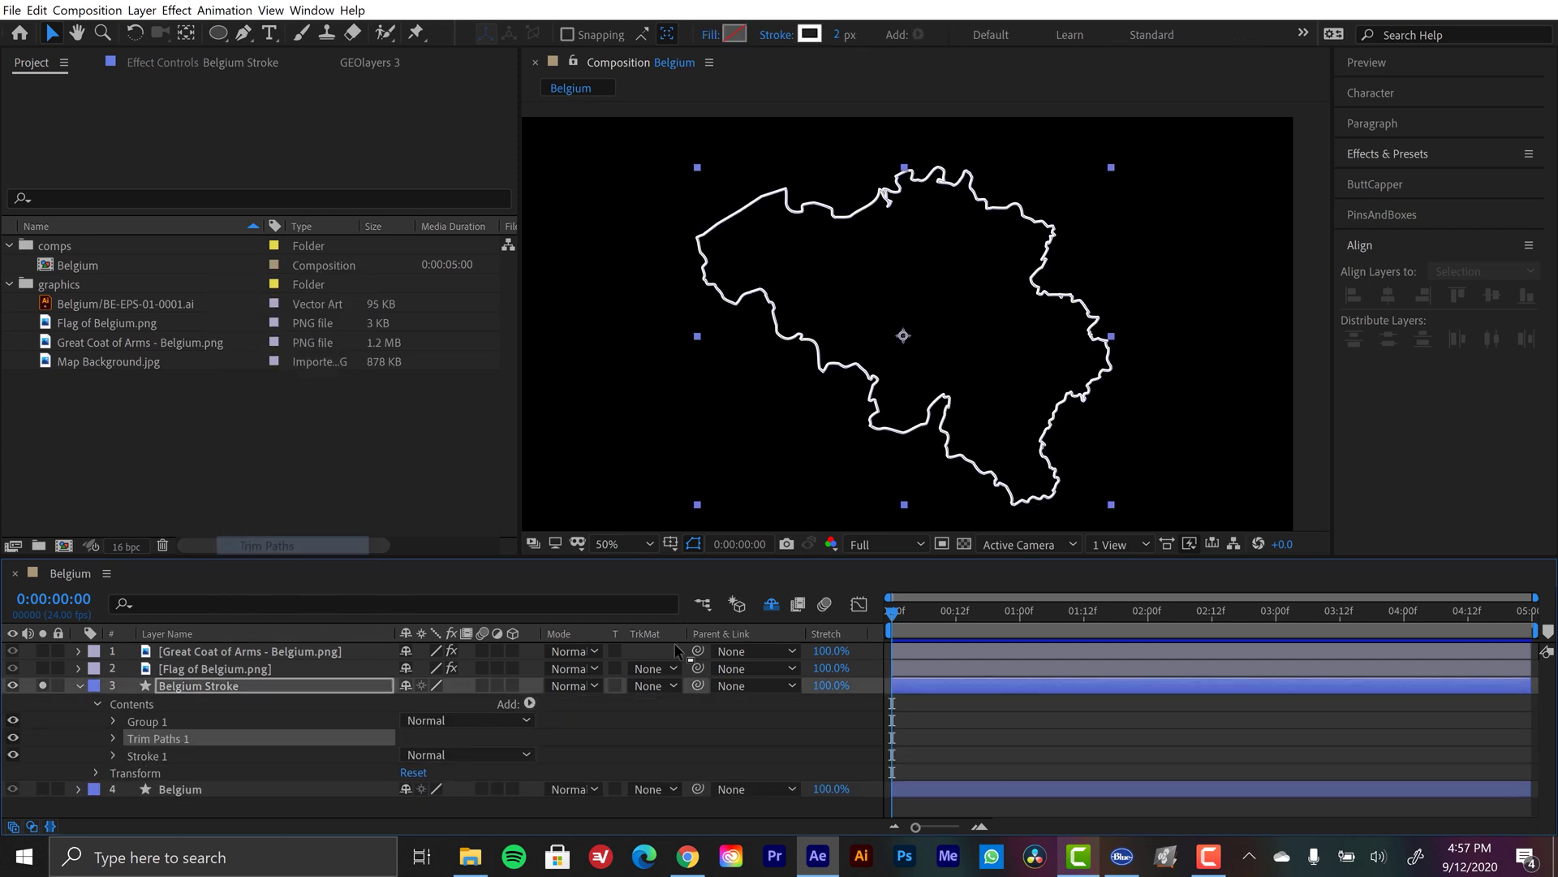
click(113, 738)
click(147, 772)
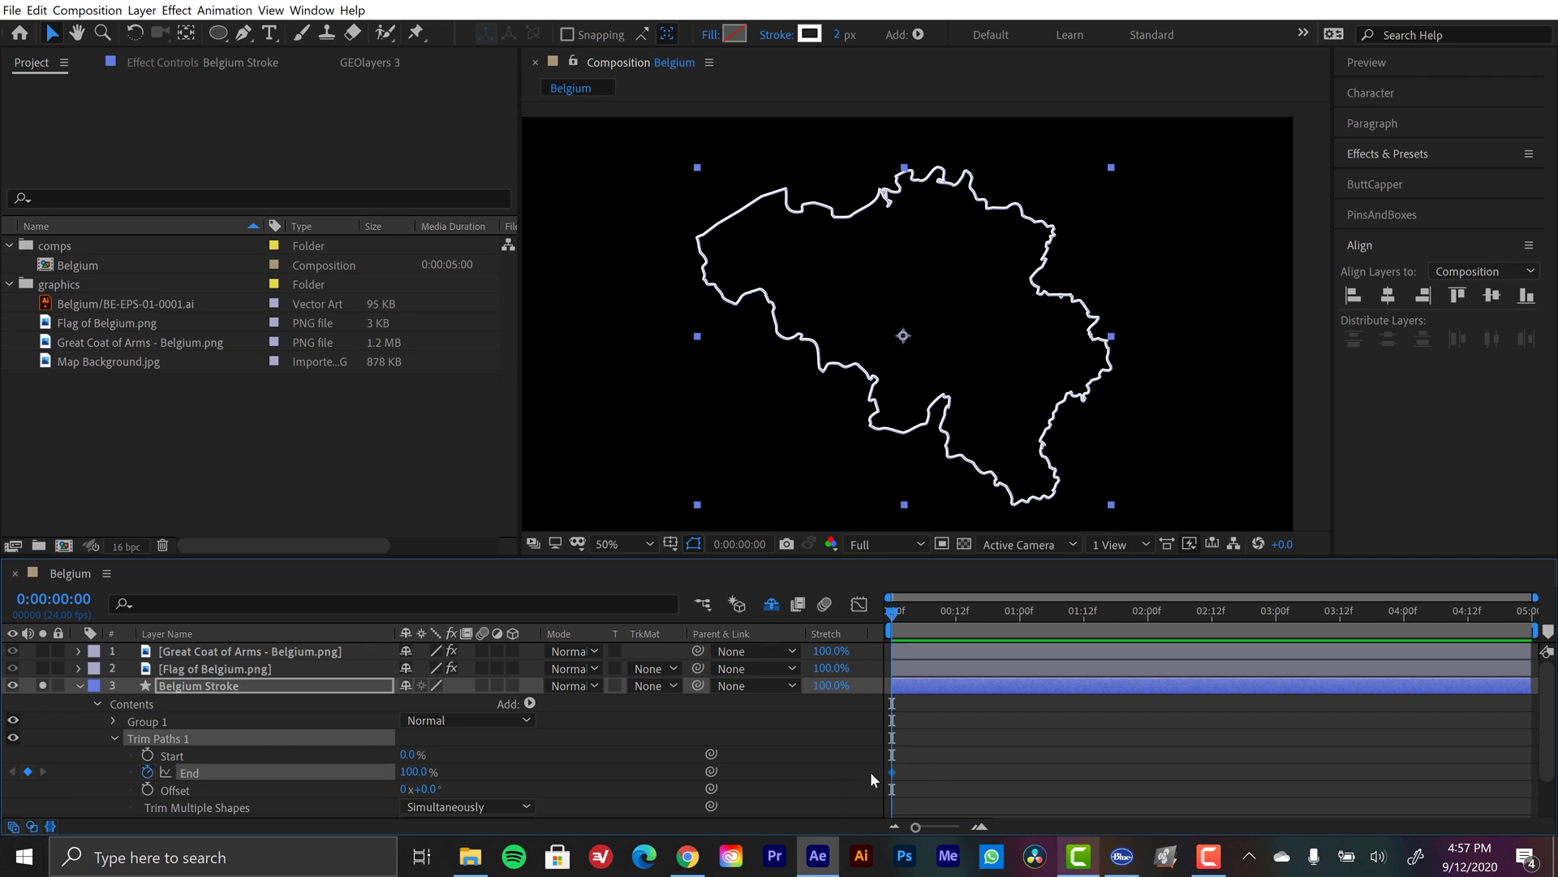
drag(891, 768, 1019, 771)
text(0)
key(Return)
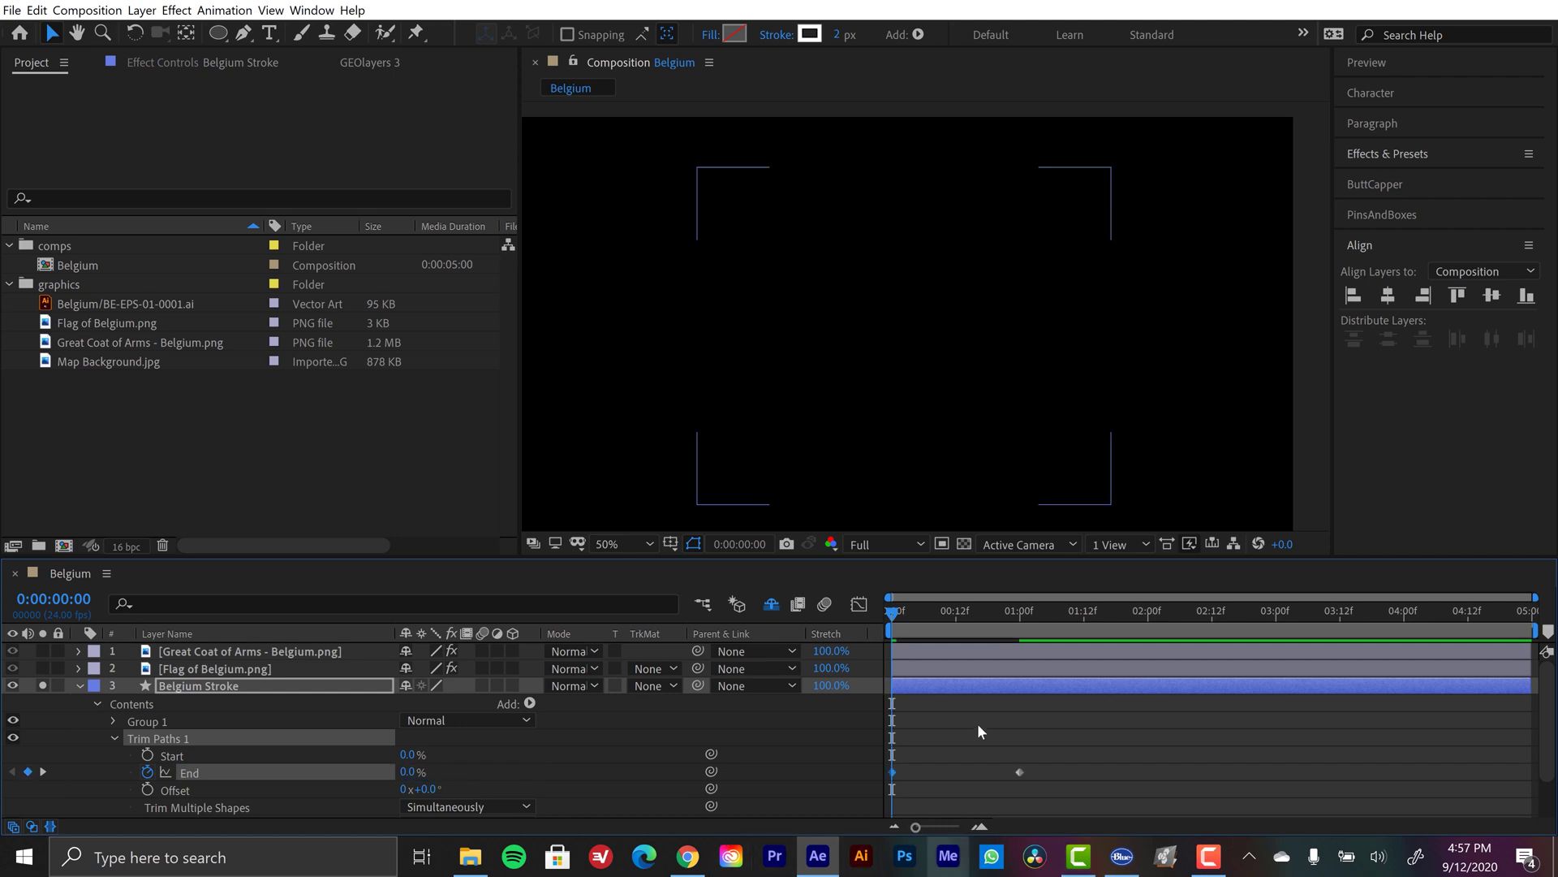
Preview the outline drawing on and apply Easy Ease to both End keyframes
click(977, 723)
drag(892, 611, 1003, 614)
drag(1064, 758, 890, 790)
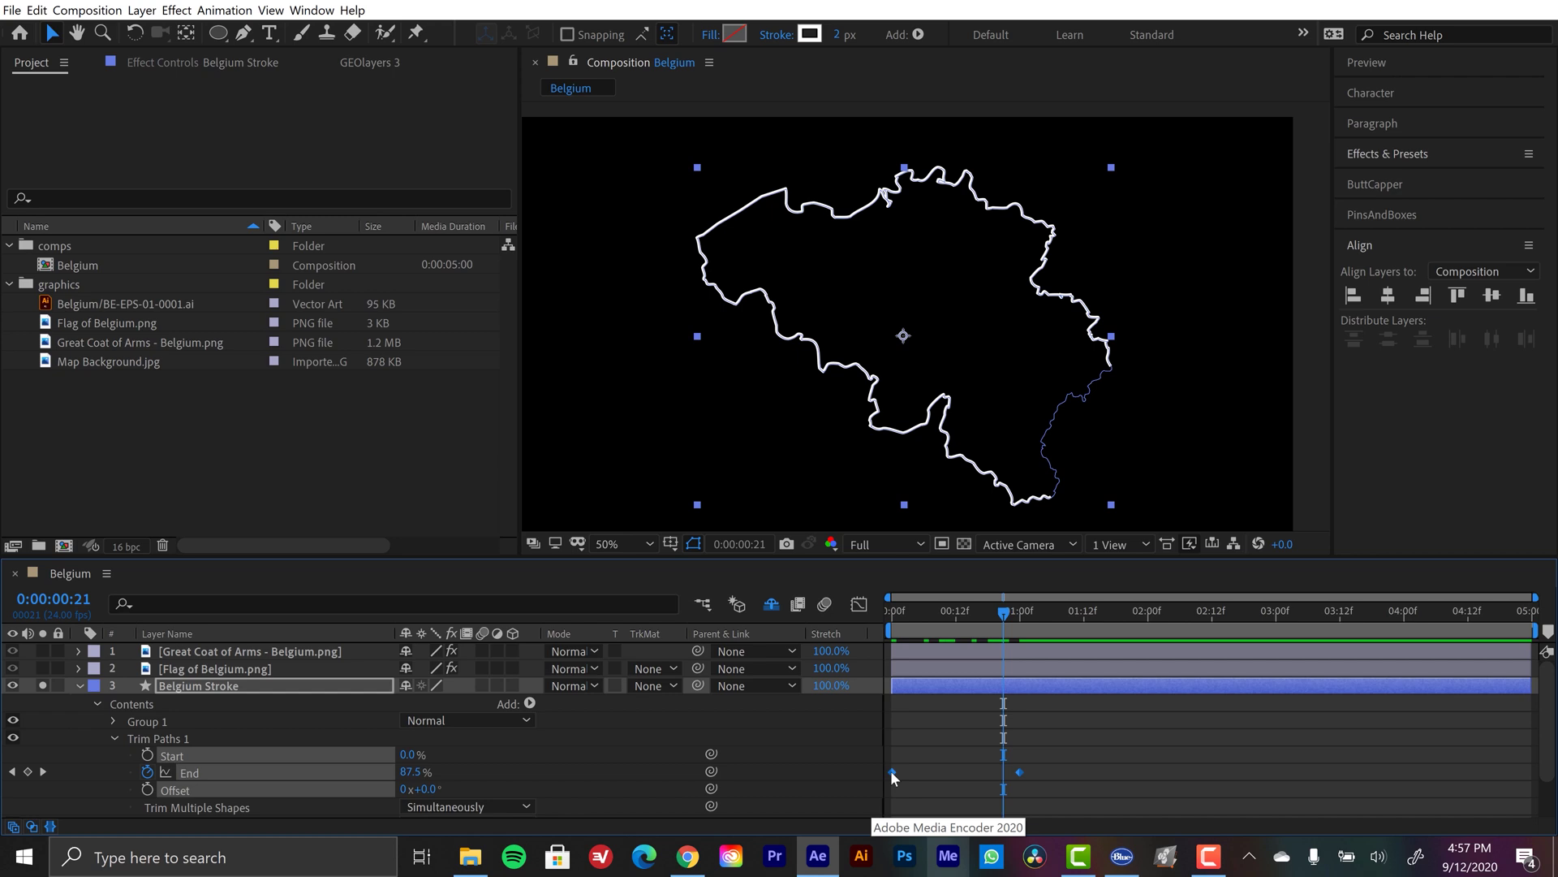
right_click(892, 772)
mouse_move(966, 763)
click(1148, 649)
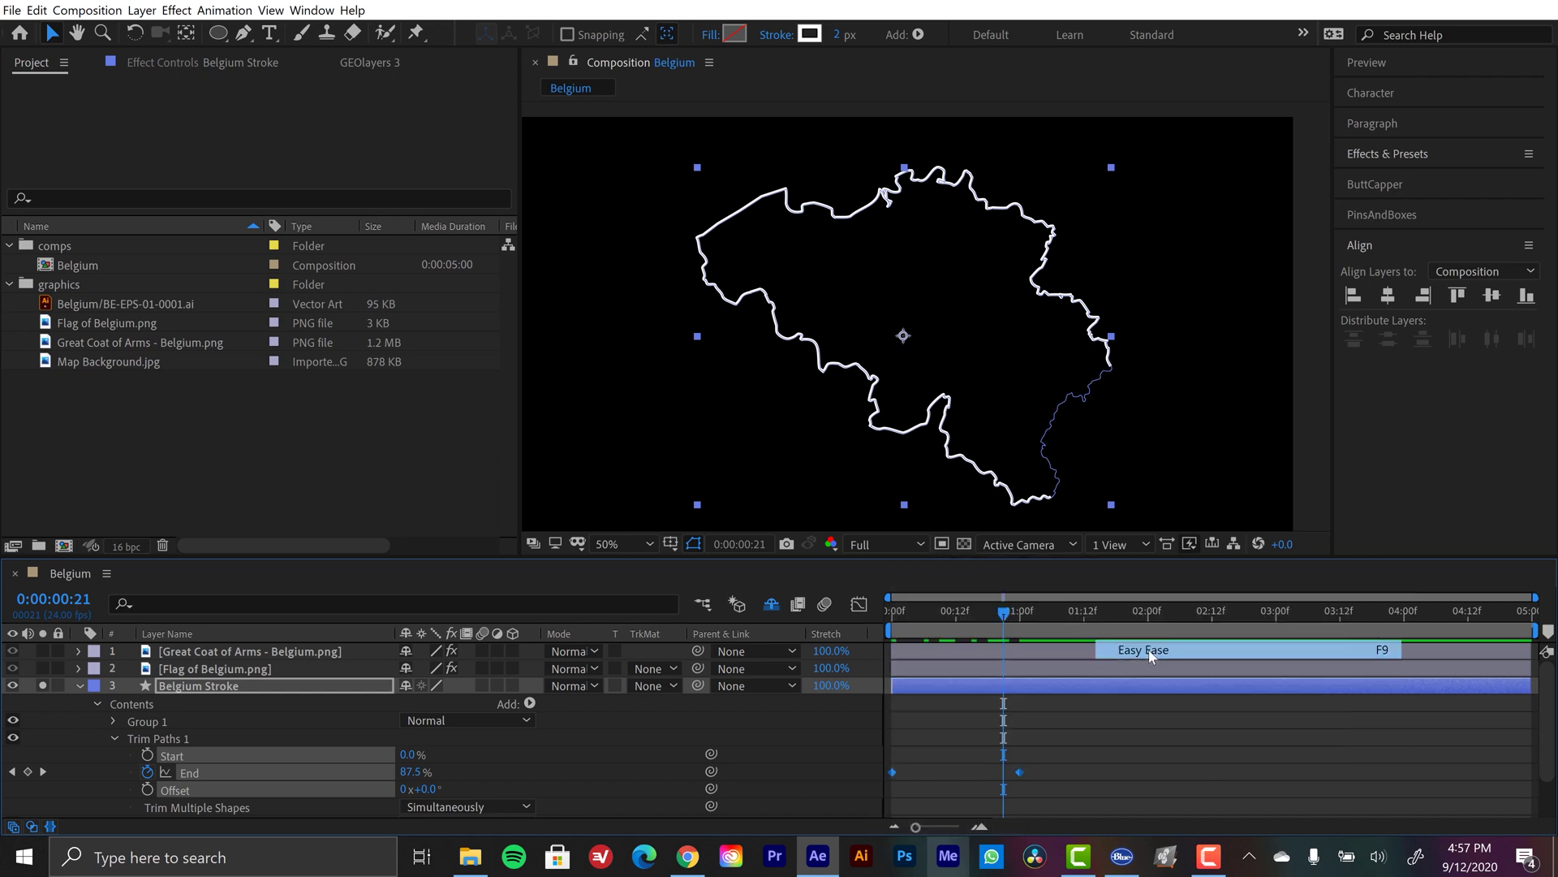
Reshape the End speed curve so the outline draws fast, then slows down
click(865, 604)
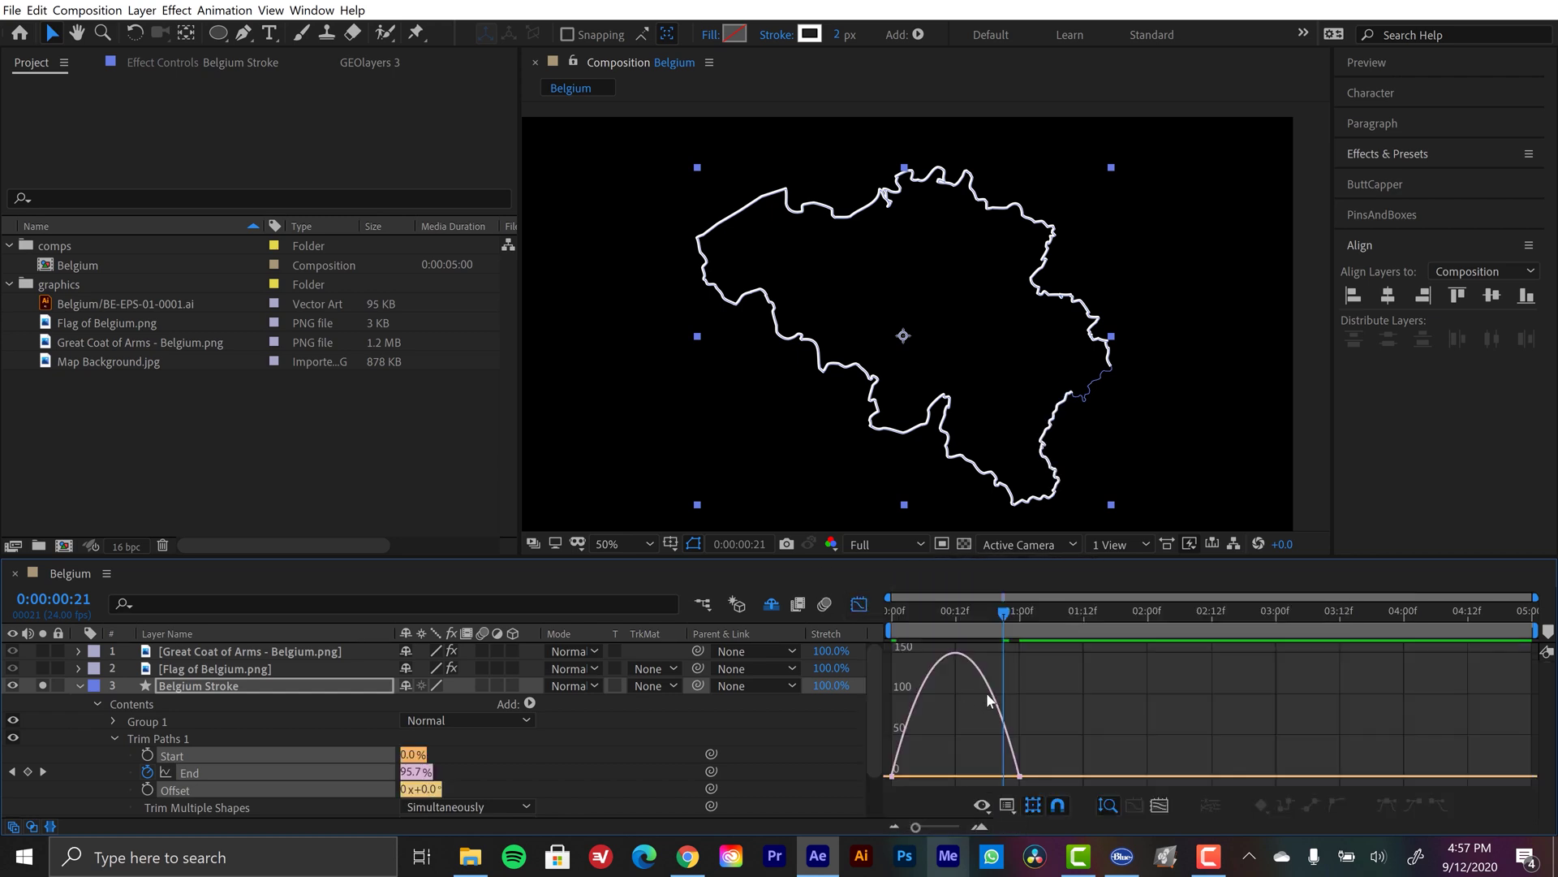
click(1000, 765)
drag(998, 769, 956, 773)
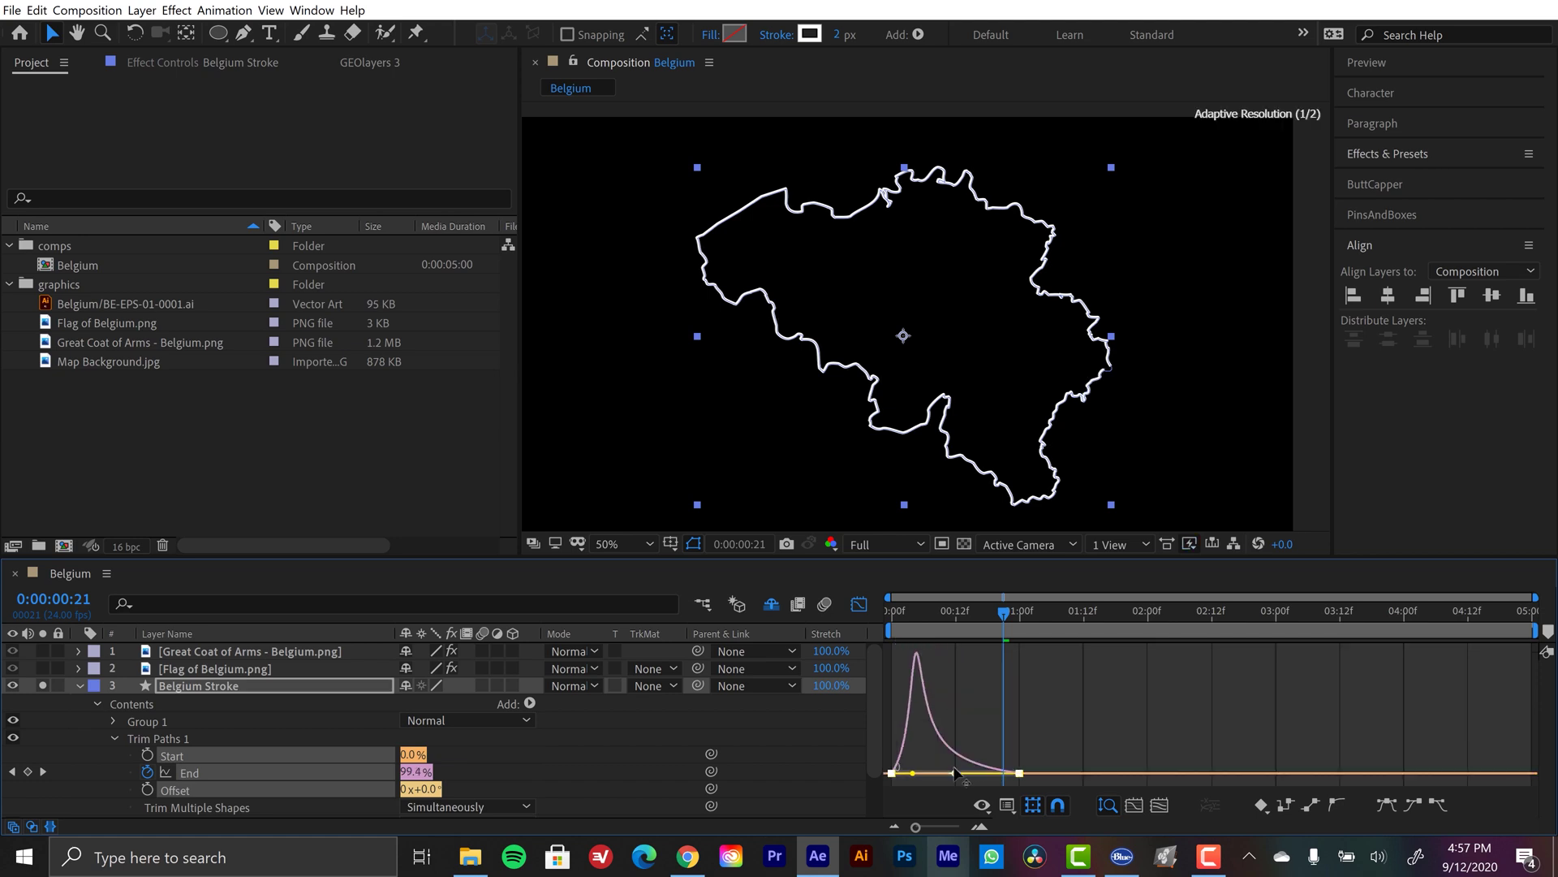
click(860, 607)
click(1058, 713)
mouse_move(996, 610)
mouse_down()
mouse_move(896, 626)
mouse_move(998, 612)
mouse_up()
click(43, 667)
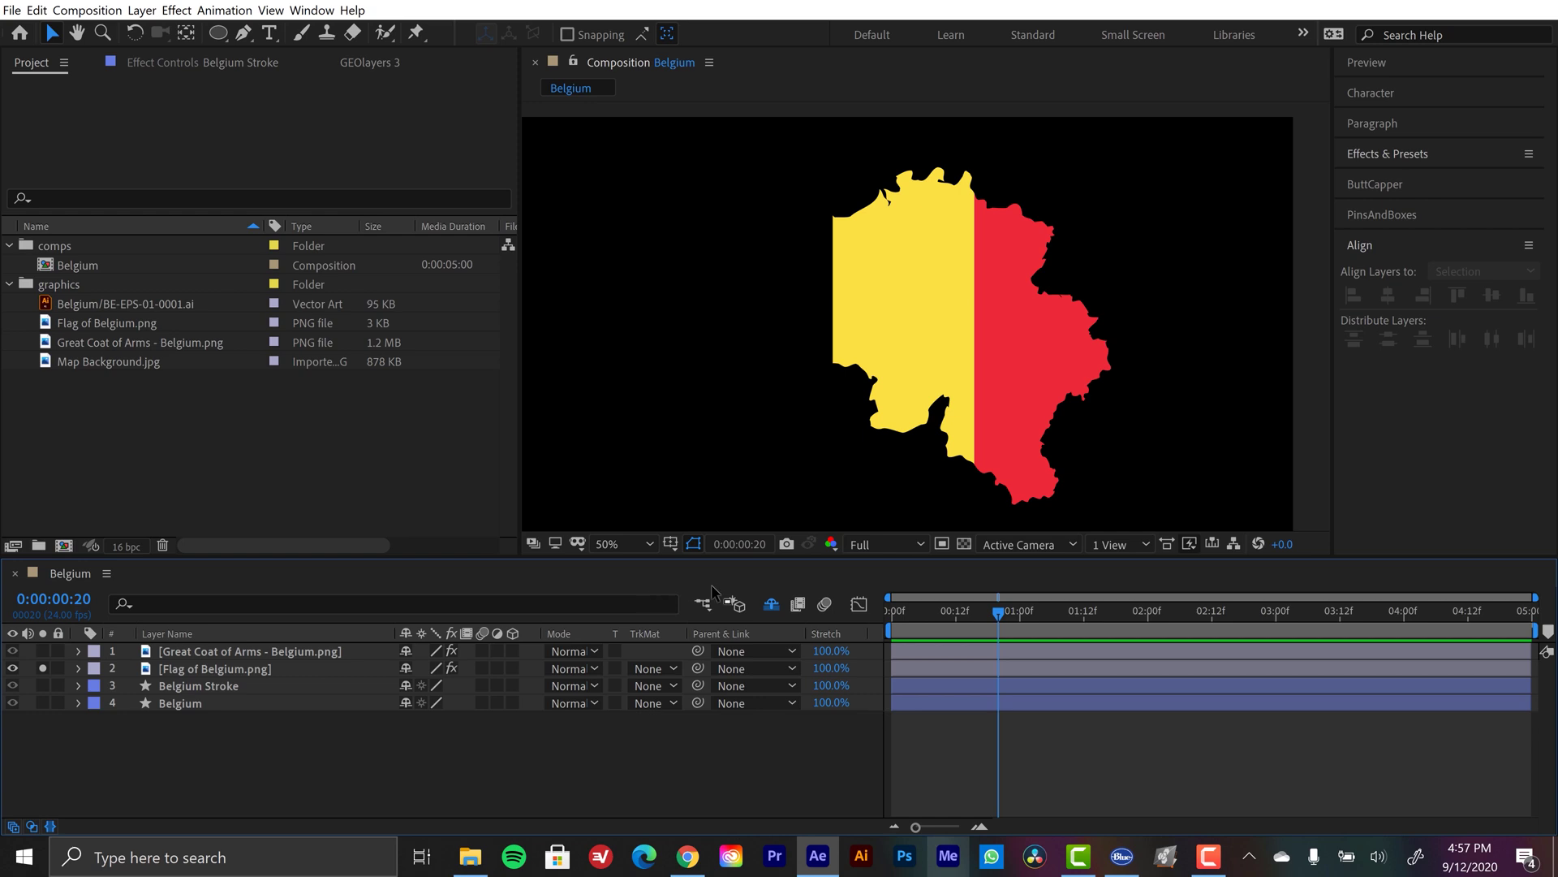
Draw a small white circle on the flag's yellow band and centre its anchor point on it
click(220, 31)
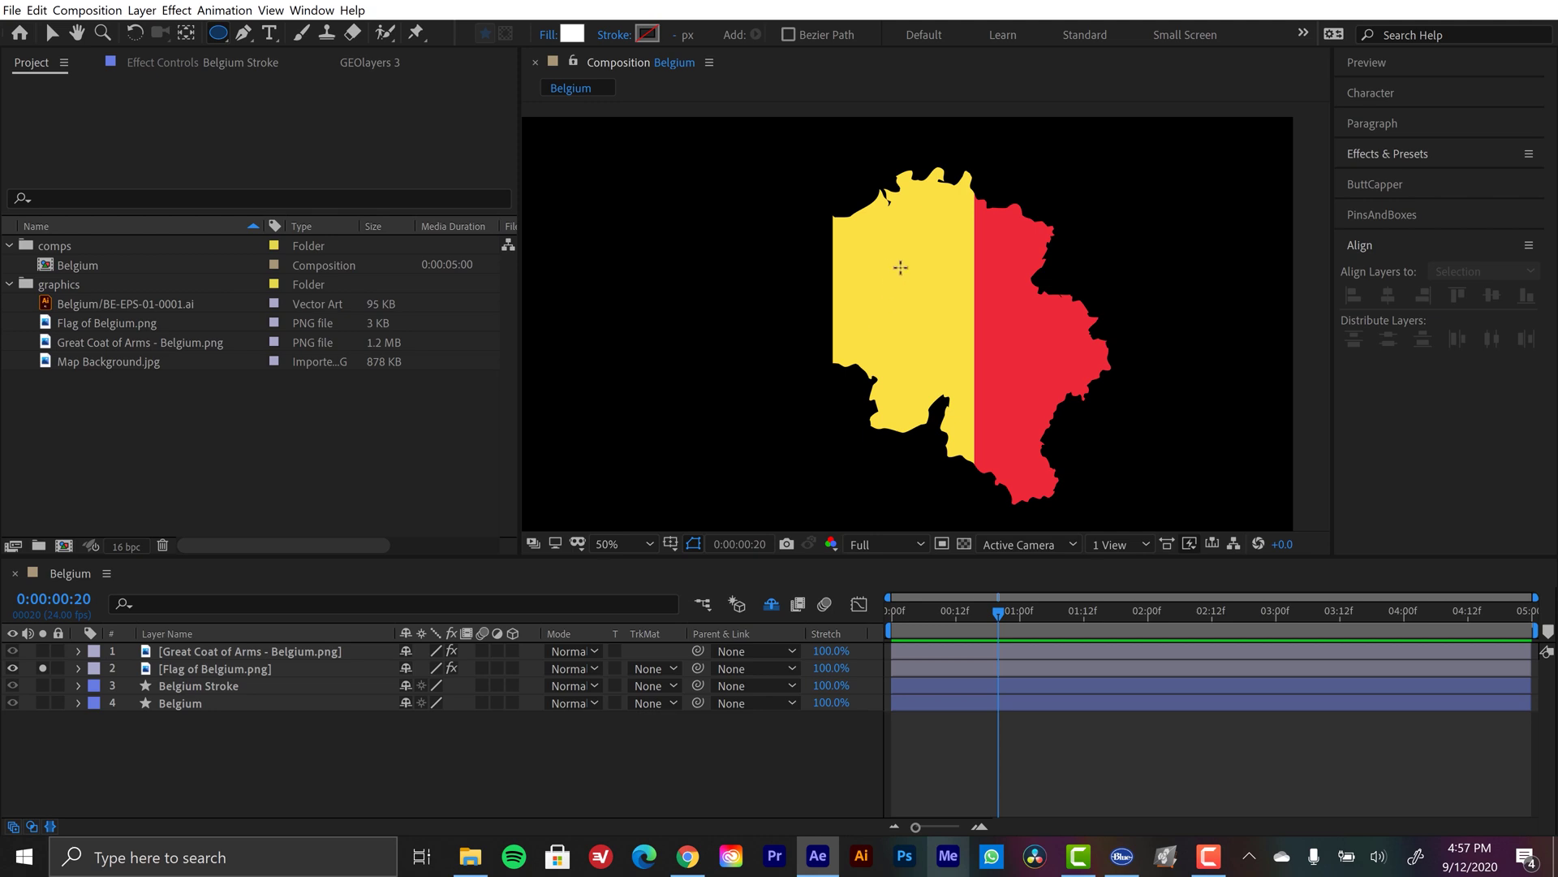
drag(909, 275, 960, 324)
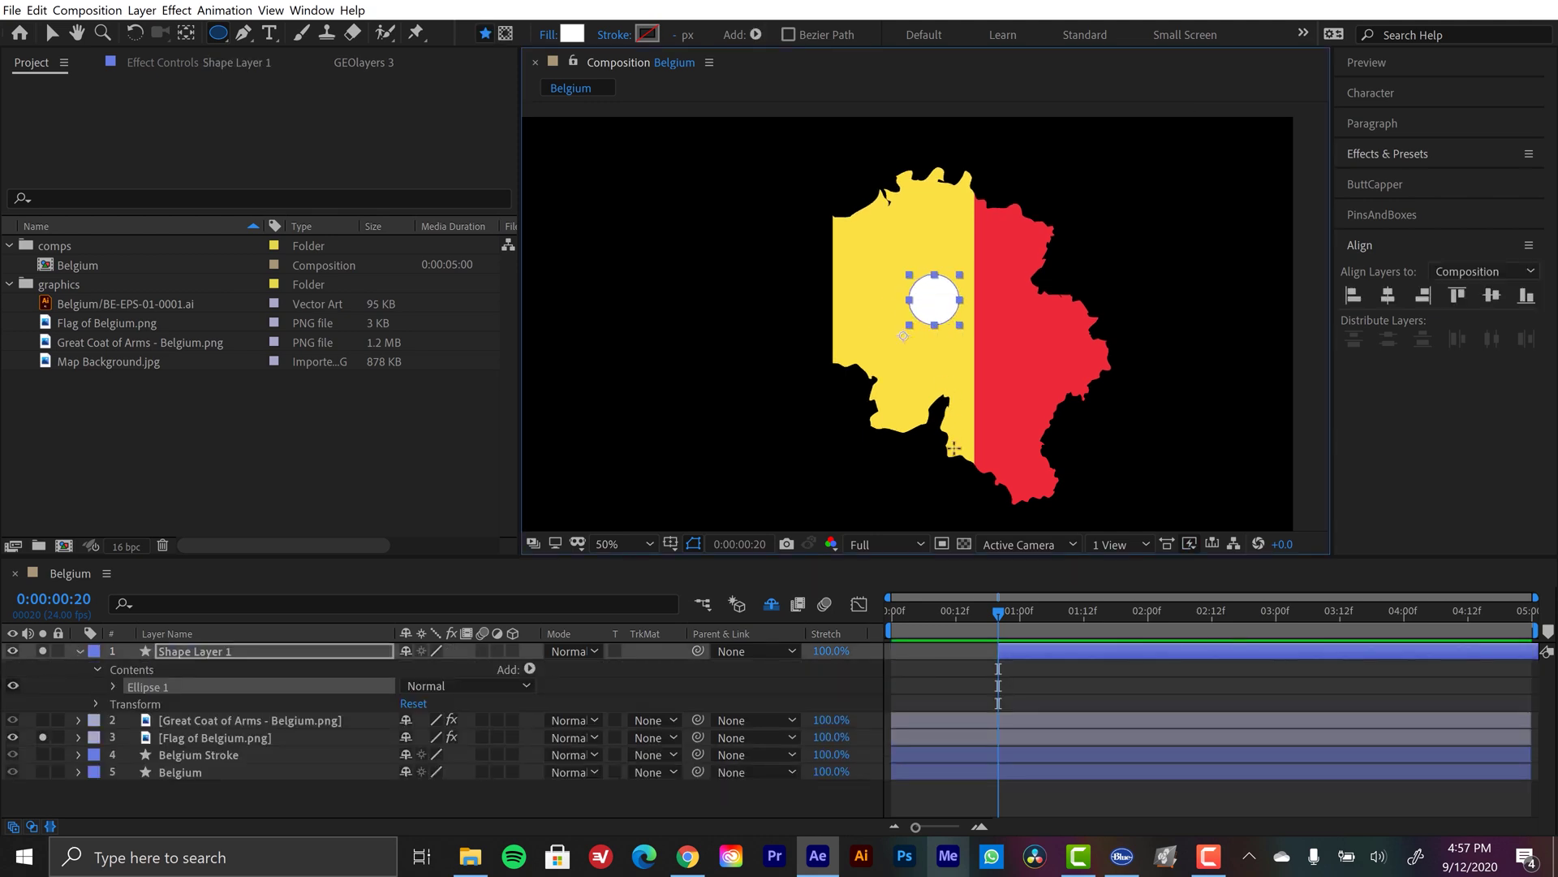
key(v)
right_click(951, 298)
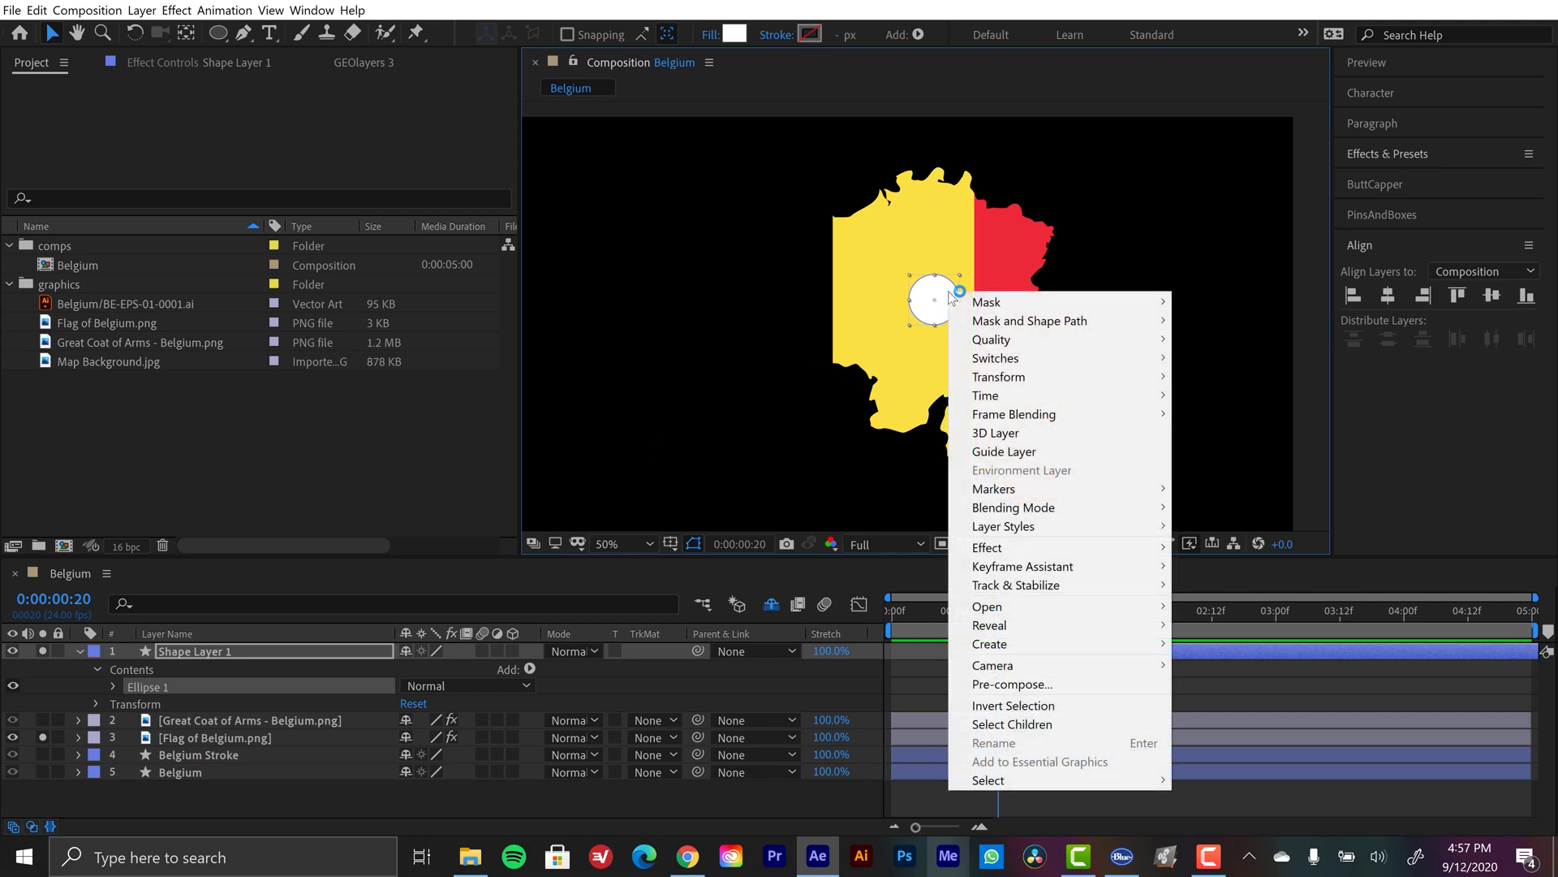
mouse_move(1007, 378)
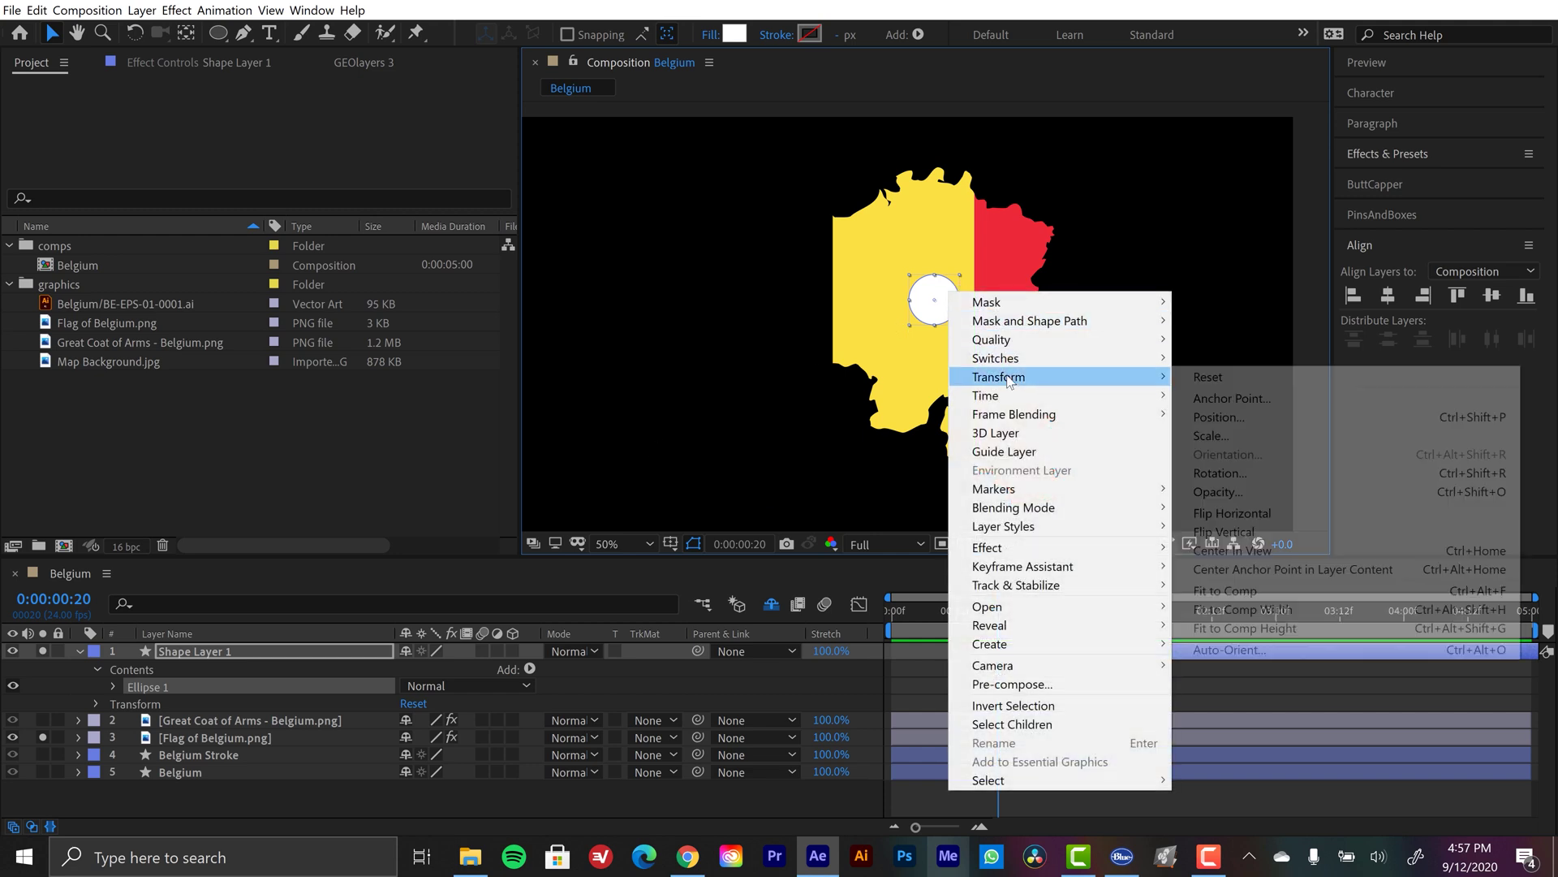
click(1234, 570)
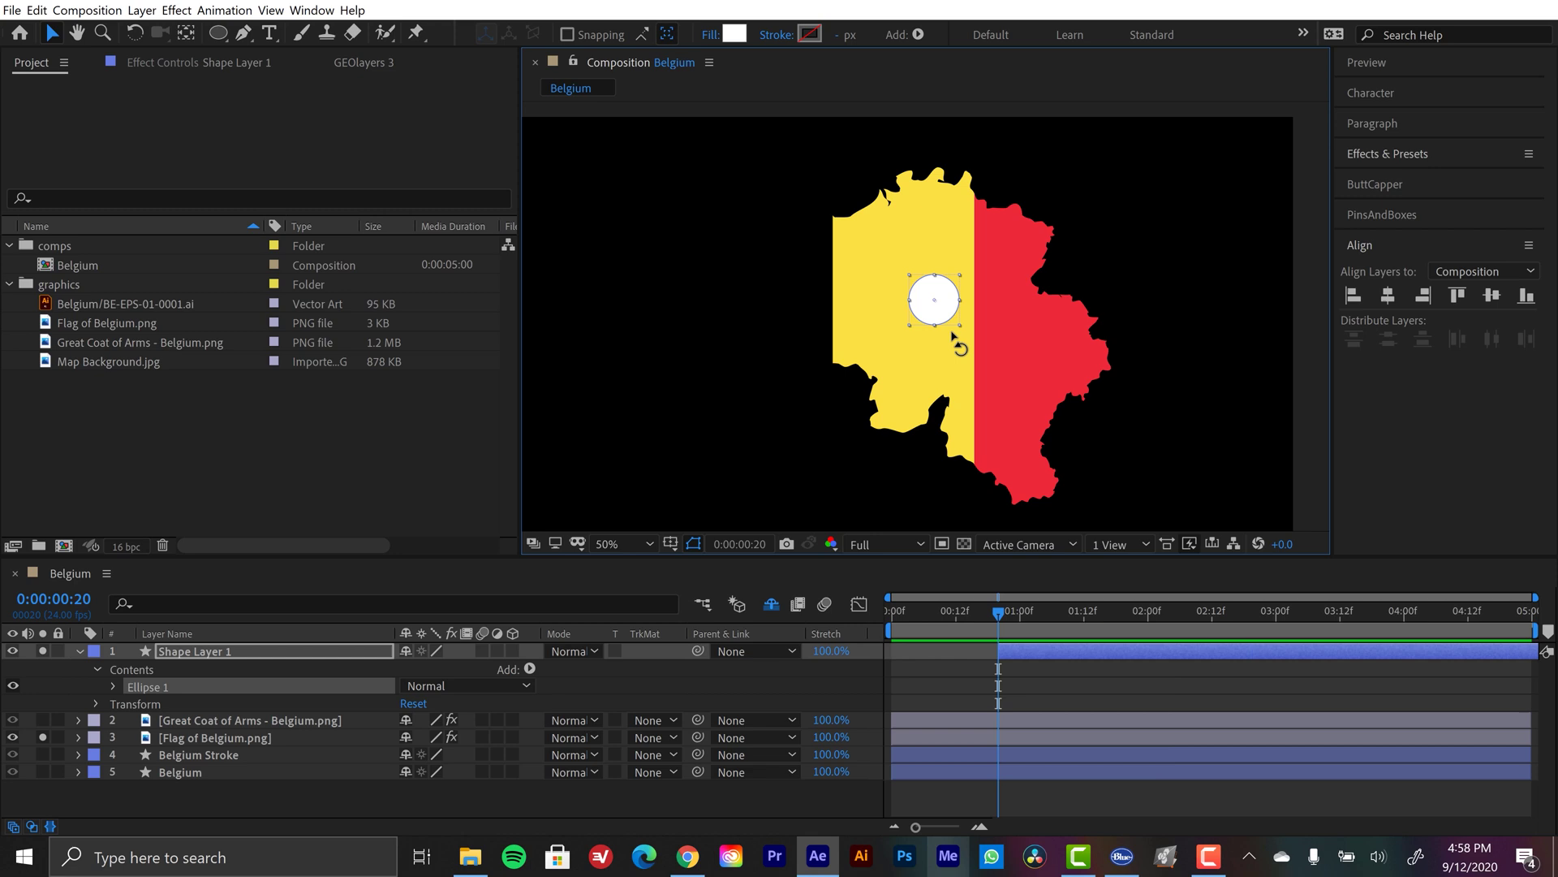
click(215, 655)
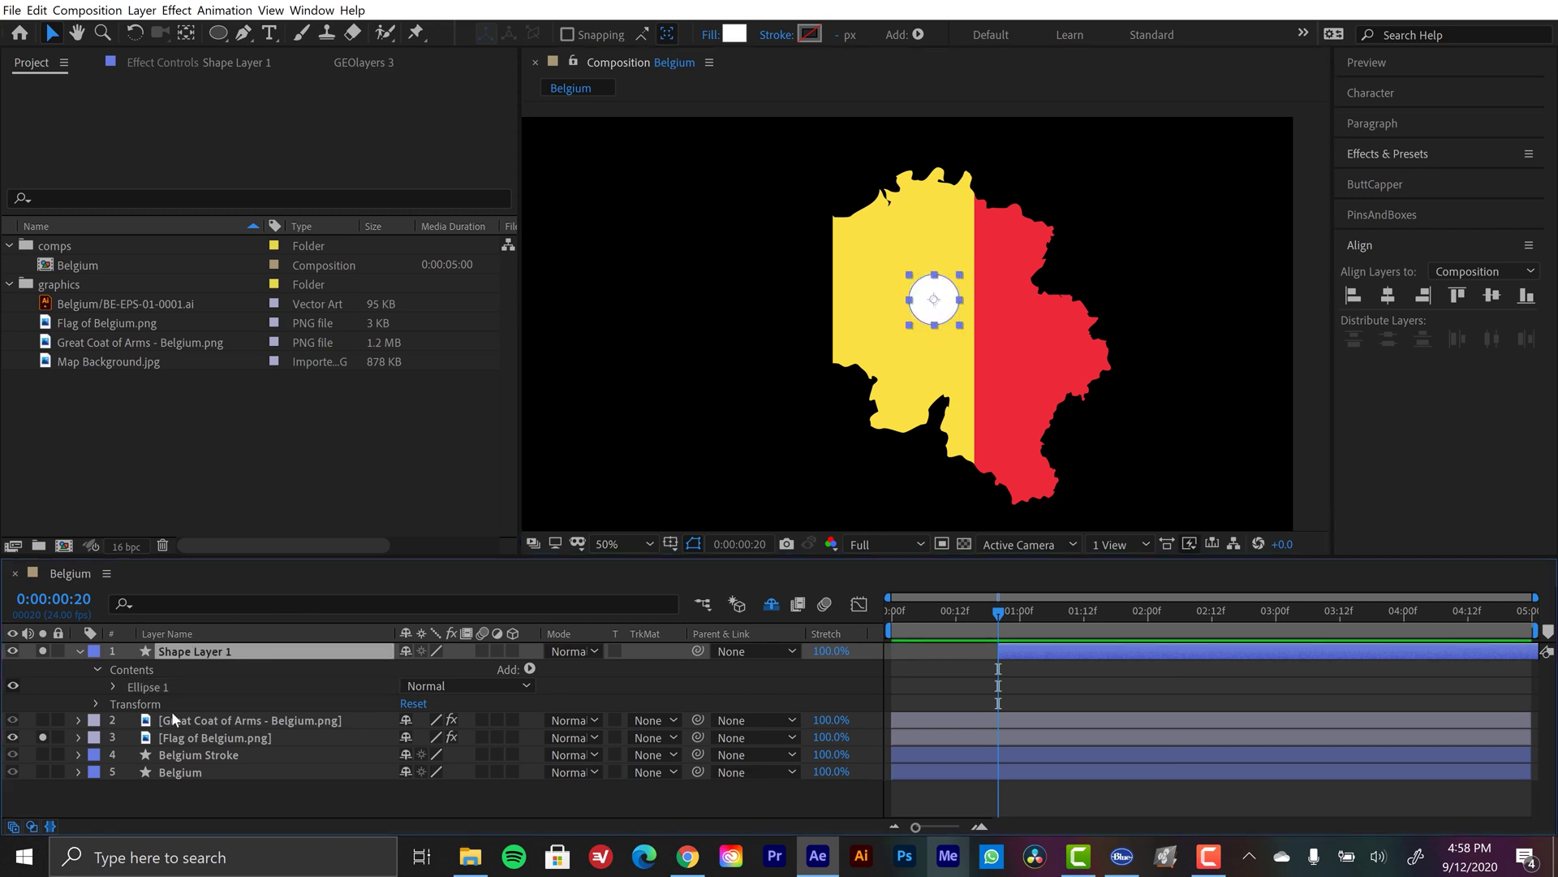
key(s)
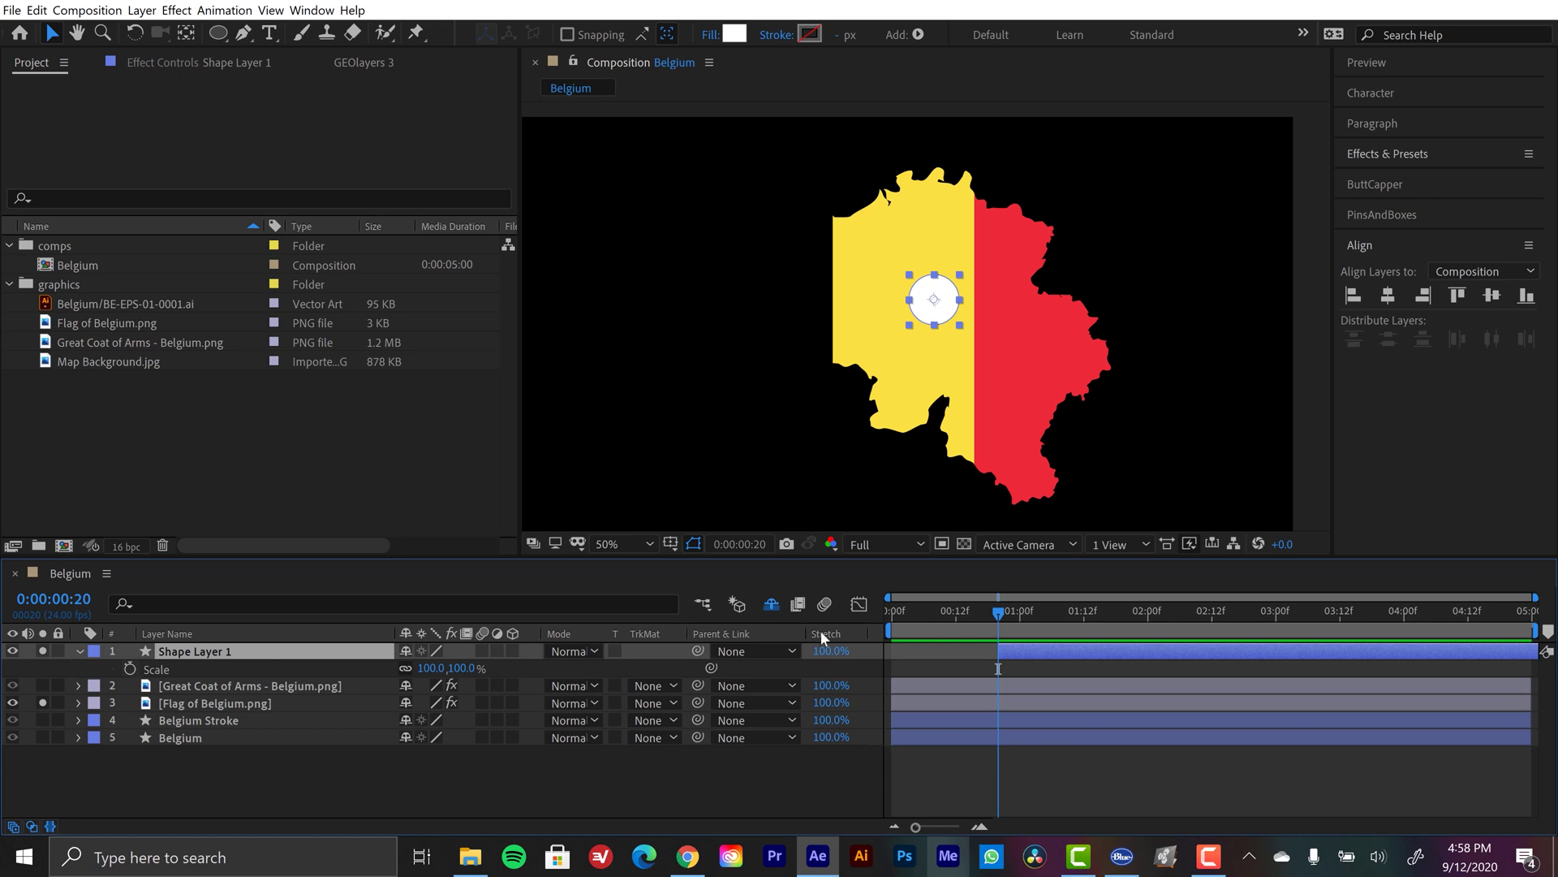
Keyframe the circle's Scale from 0% at the start to 636% at 0:00:01:07
drag(1024, 649, 919, 652)
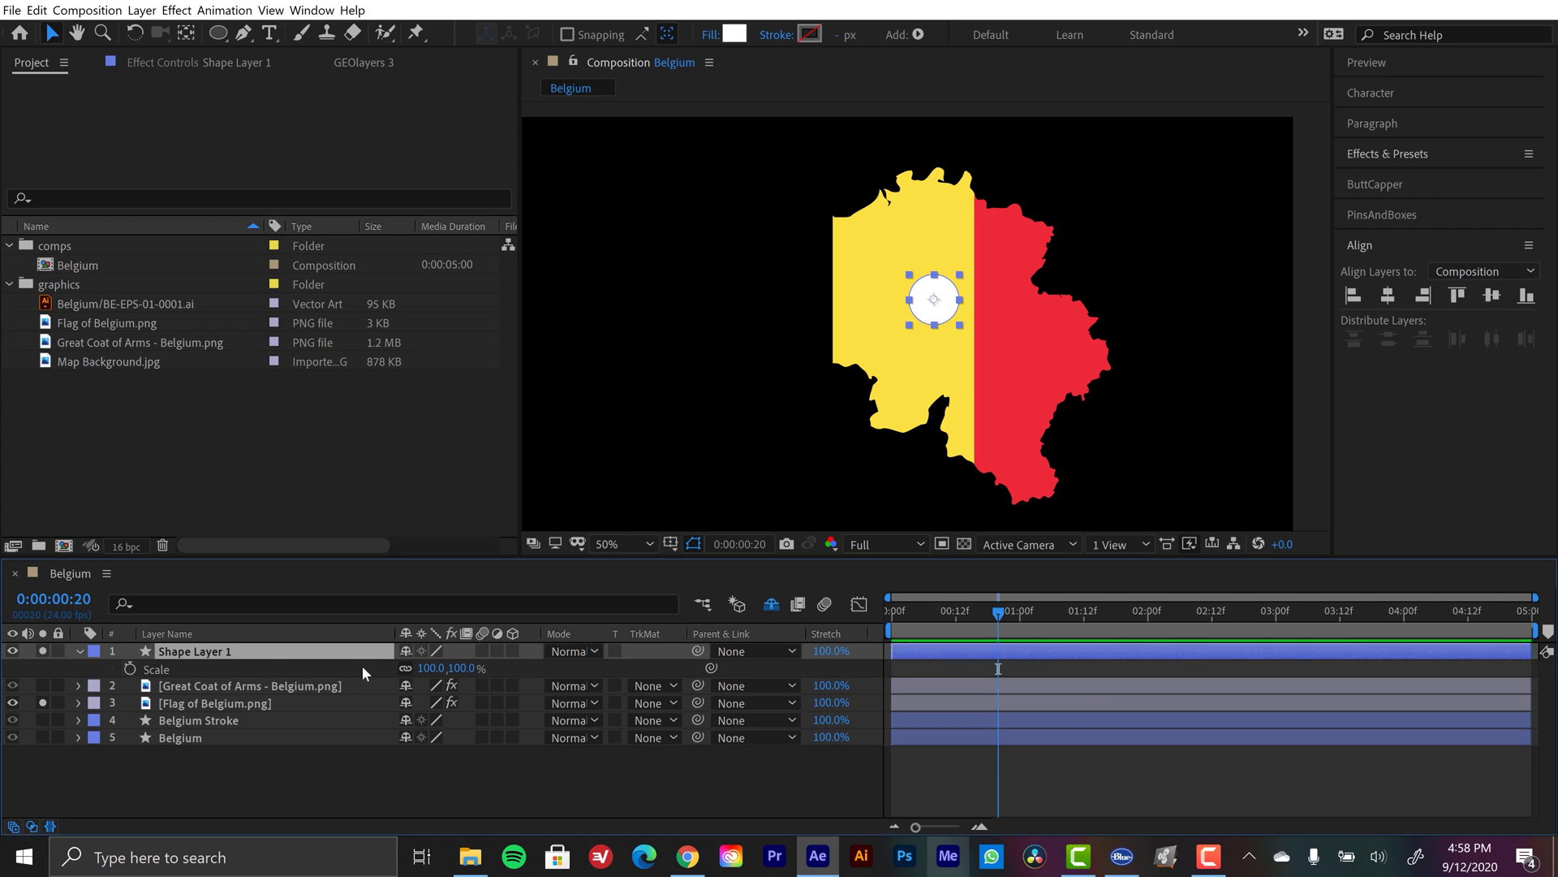
click(130, 668)
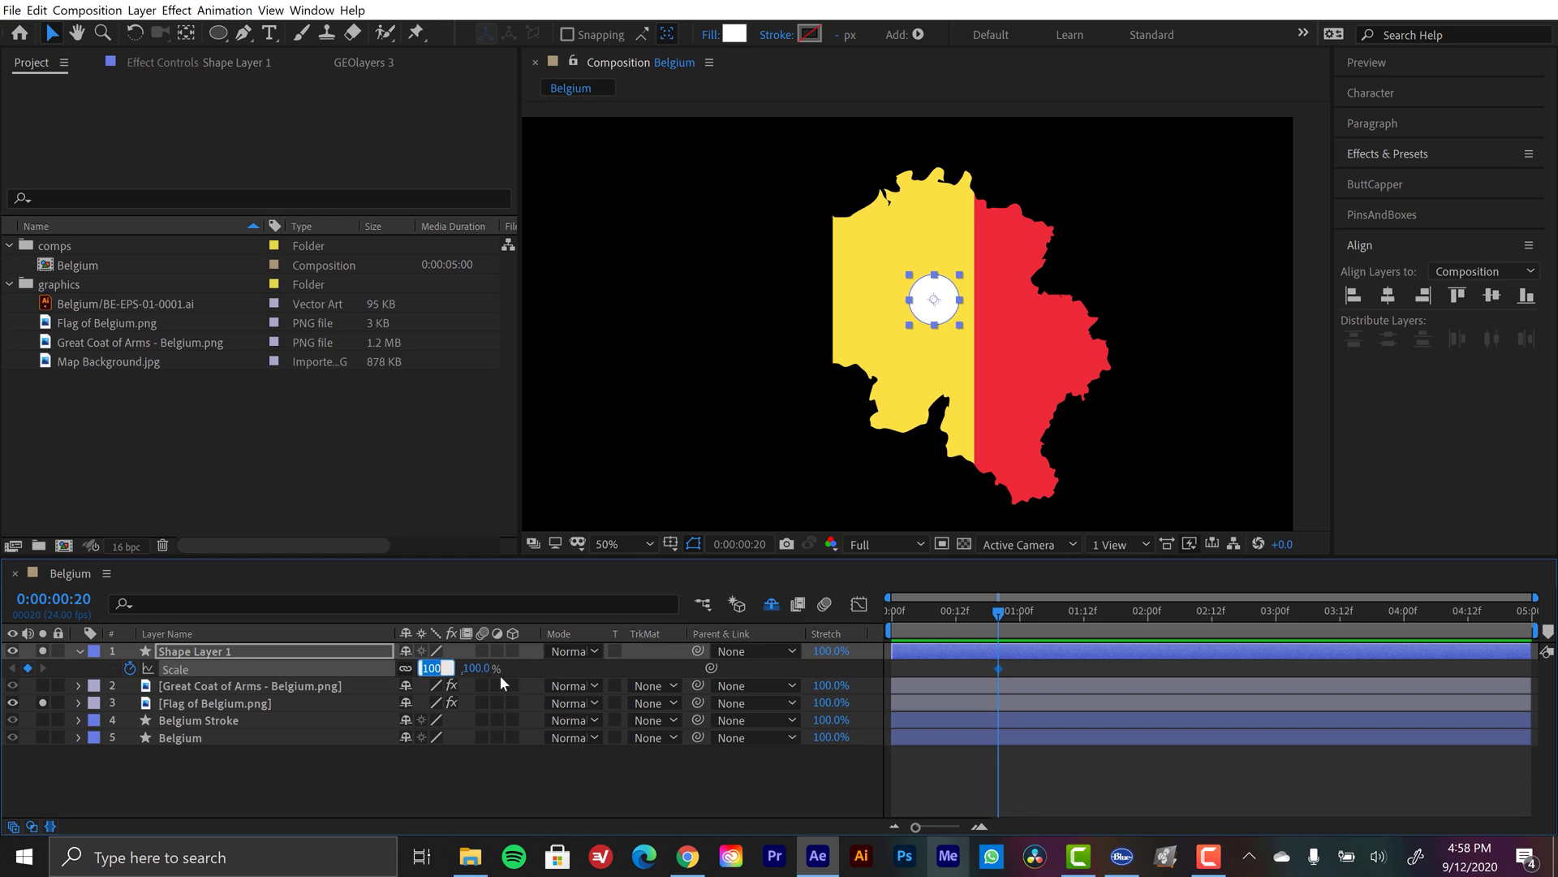
text(0,1518.0)
key(Return)
drag(1021, 615, 1133, 615)
drag(428, 670, 1365, 635)
Easy Ease both Scale keyframes and lengthen the ease into the final one
drag(1003, 671, 992, 673)
right_click(997, 666)
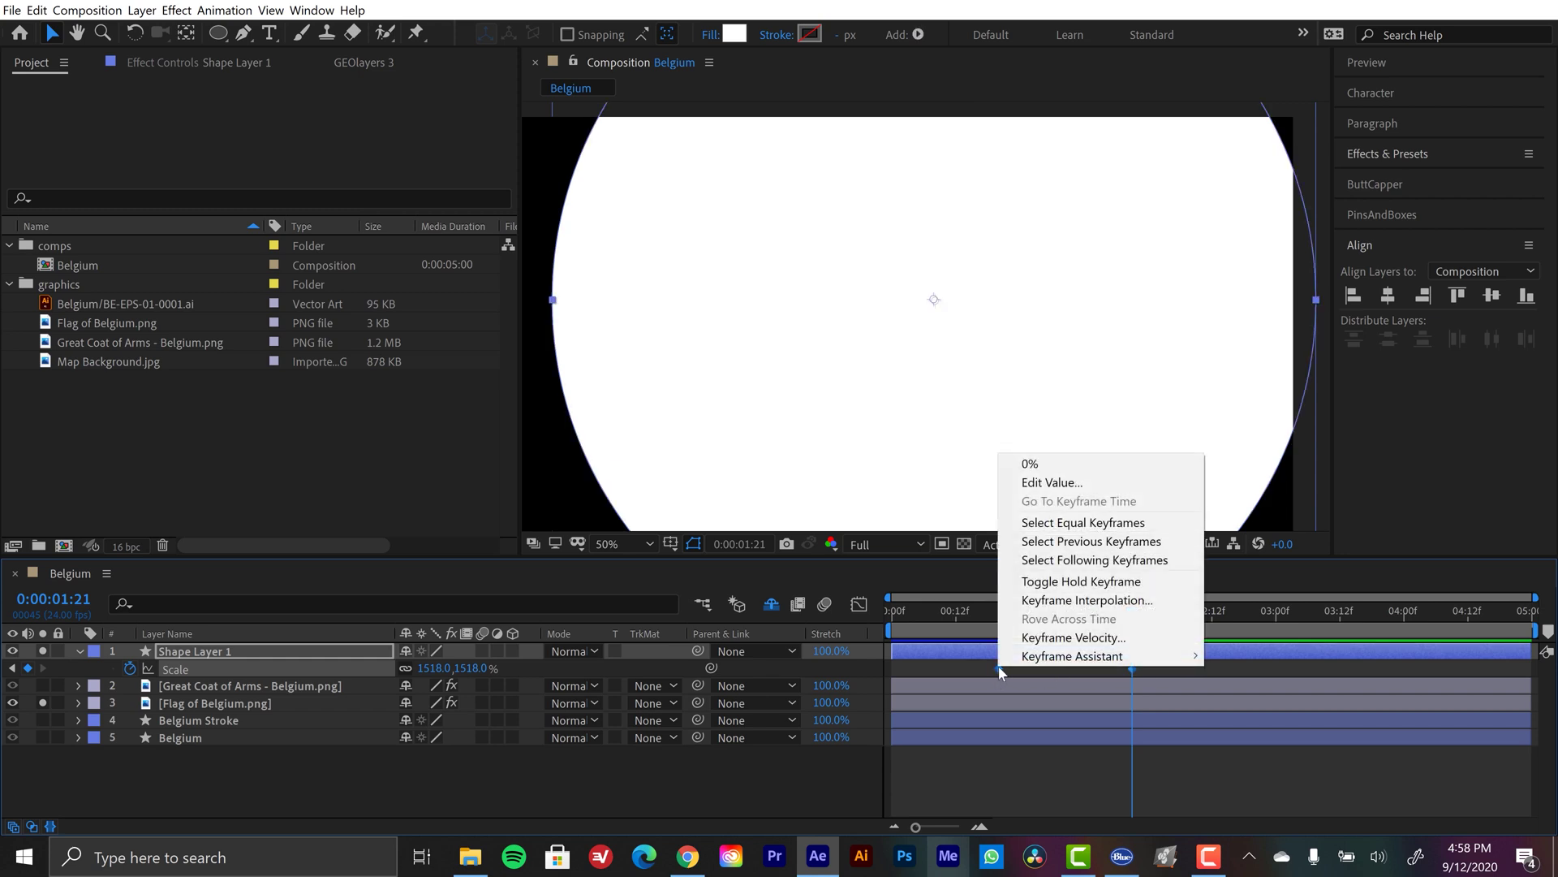
mouse_move(1120, 656)
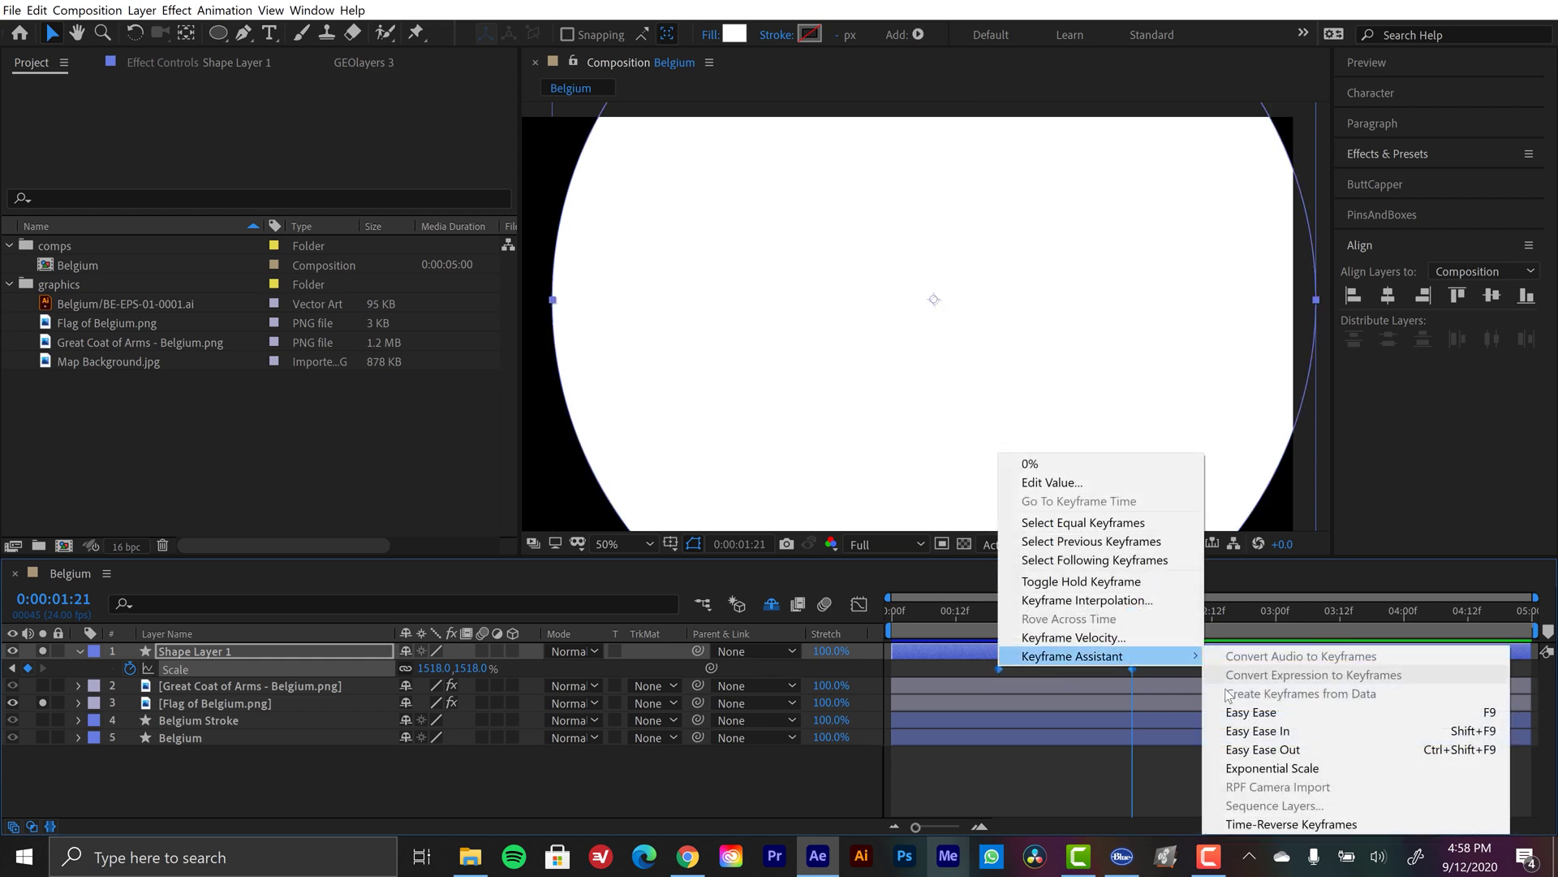
click(1251, 712)
click(859, 605)
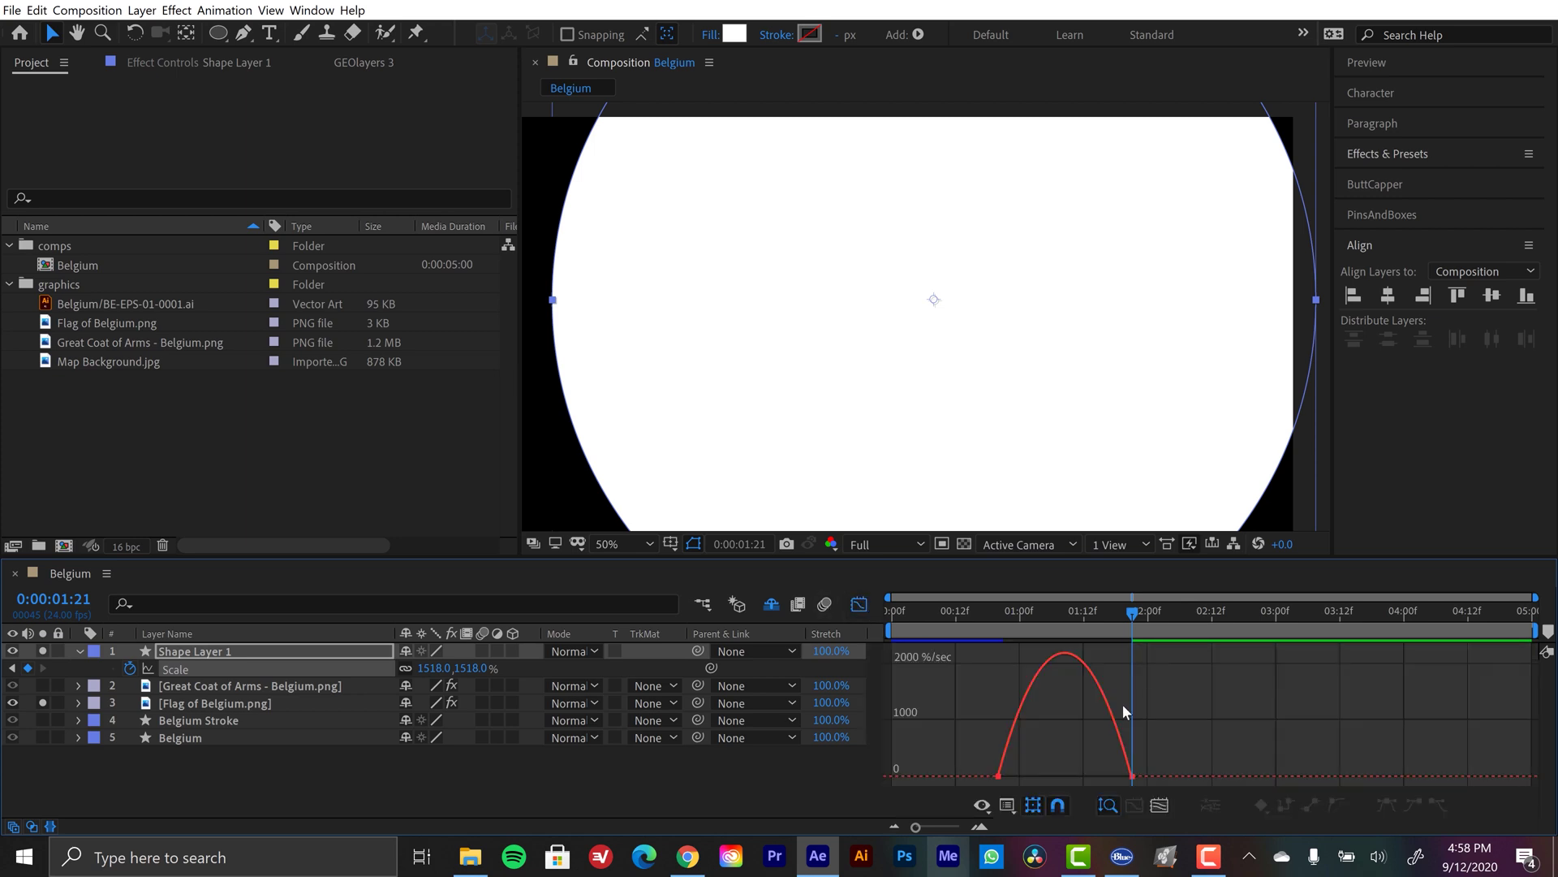
click(1111, 719)
drag(1109, 769, 1066, 772)
click(858, 605)
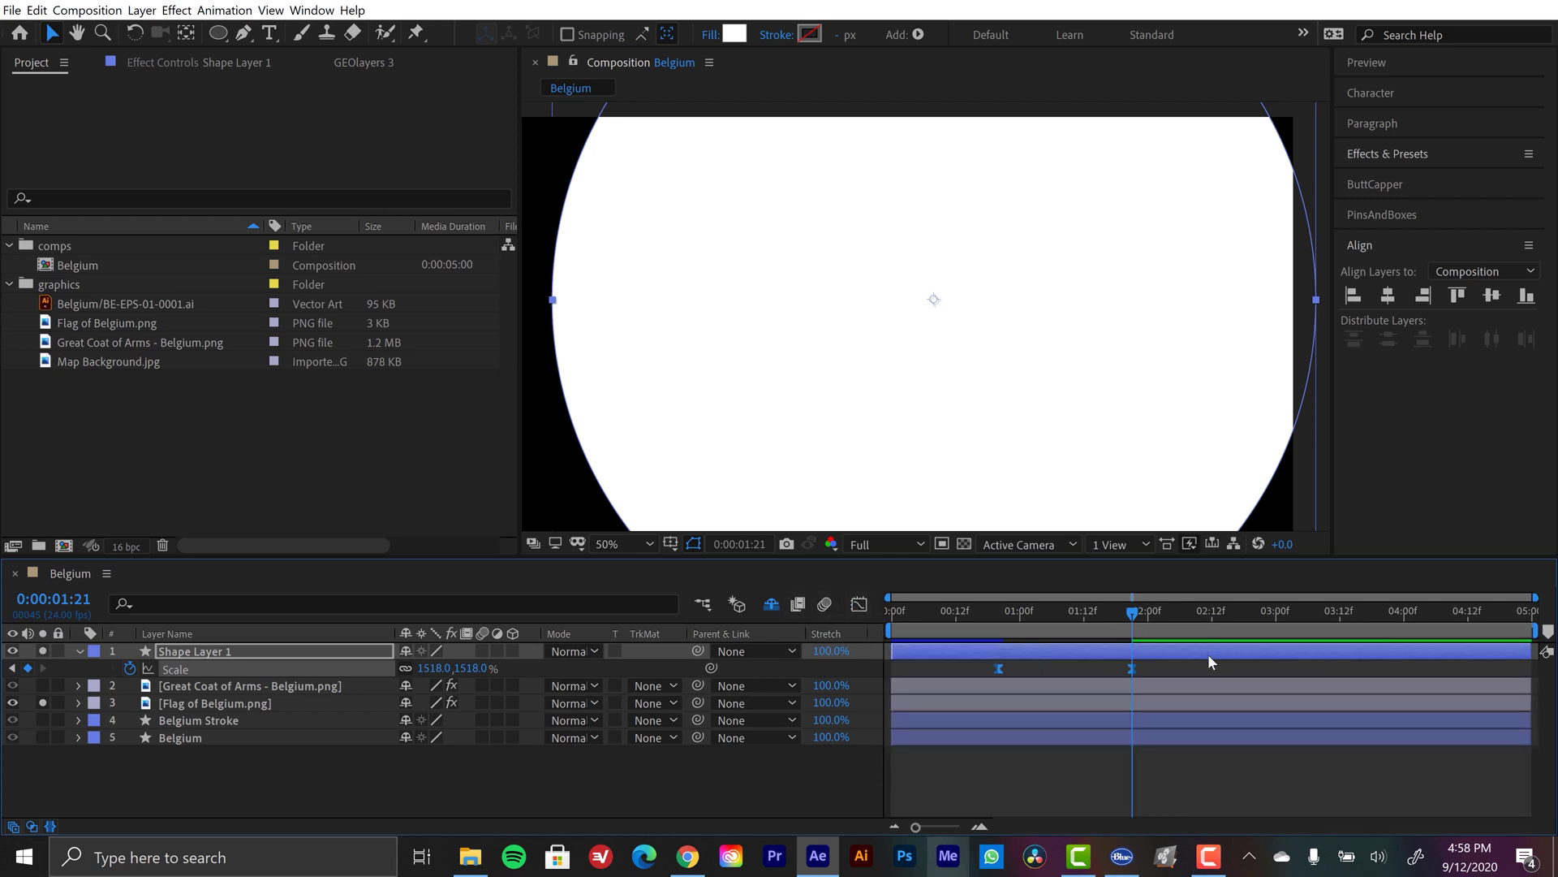
click(998, 615)
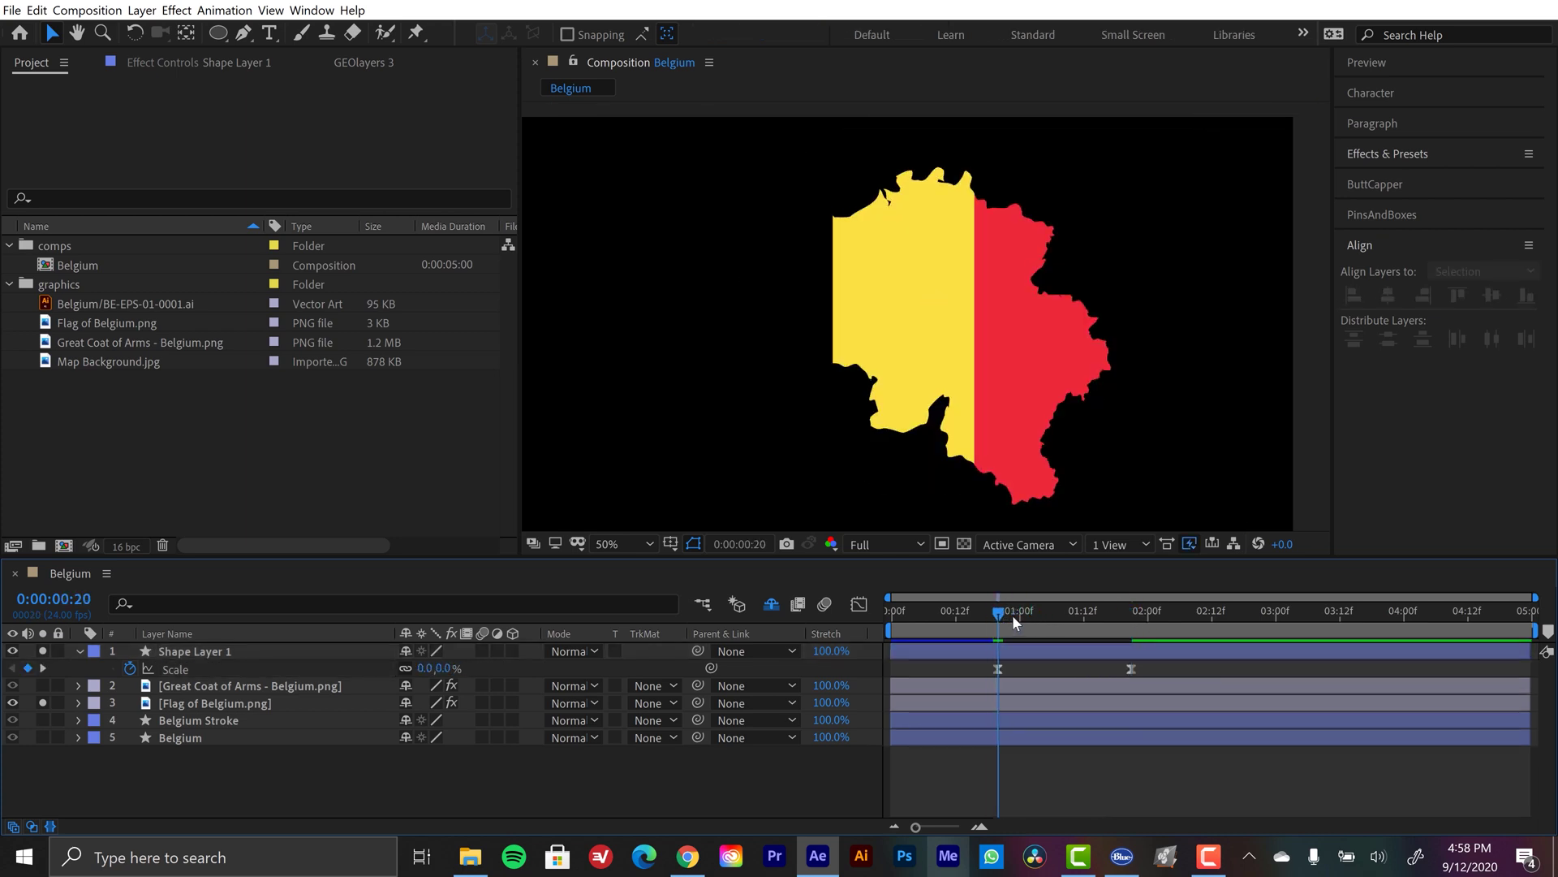
mouse_move(1011, 615)
mouse_down()
mouse_move(1069, 614)
mouse_move(1031, 615)
mouse_up()
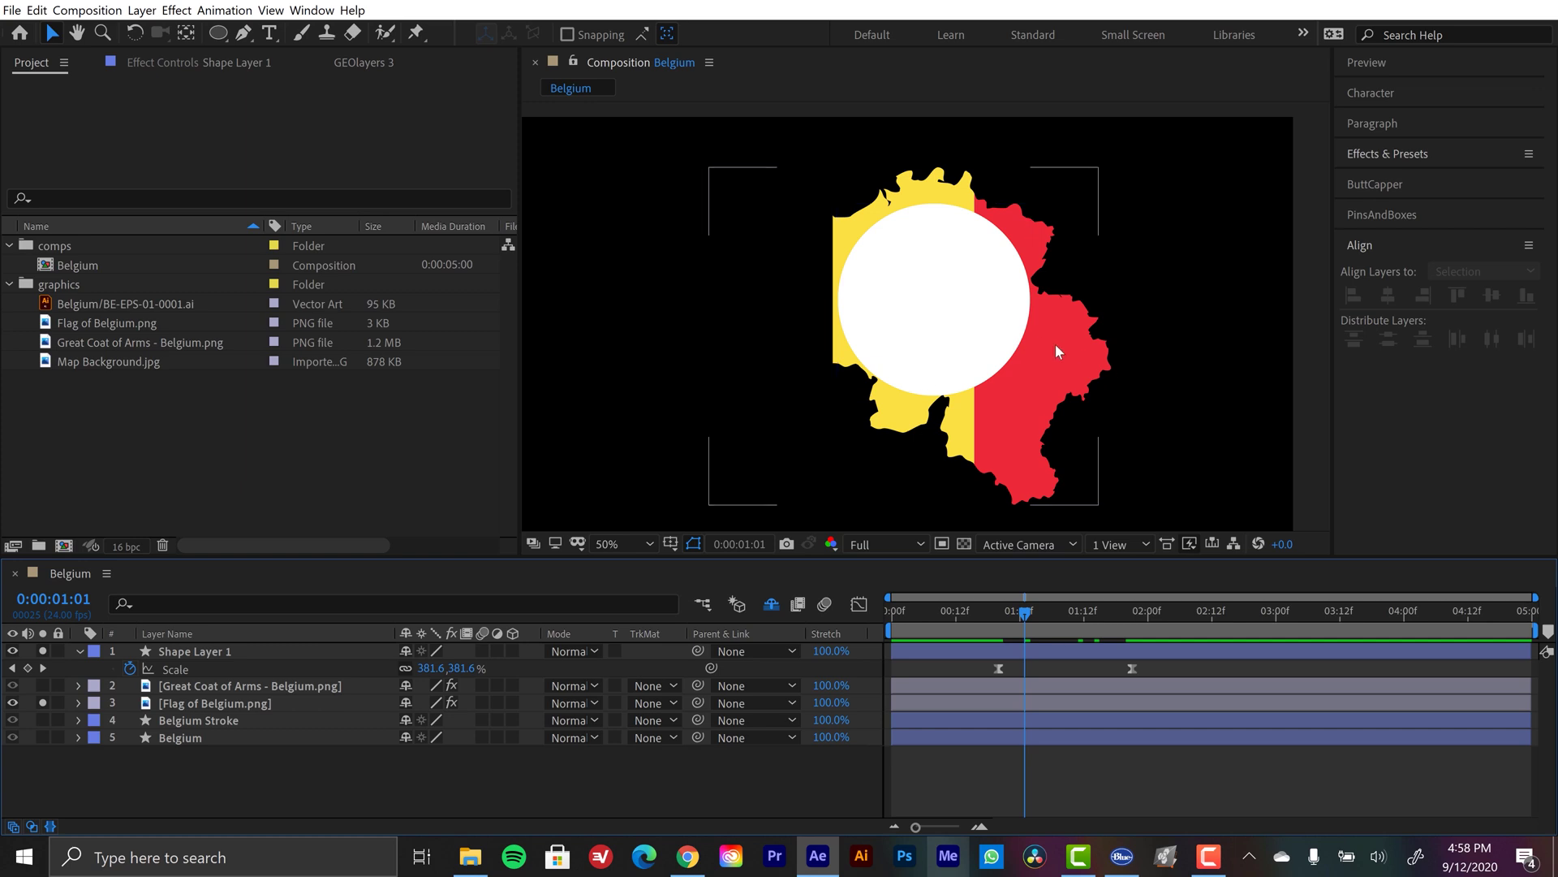
Rename the circle layer 'Flag Radial Transition MATTE' and move it below the coat of arms
click(185, 652)
key(Return)
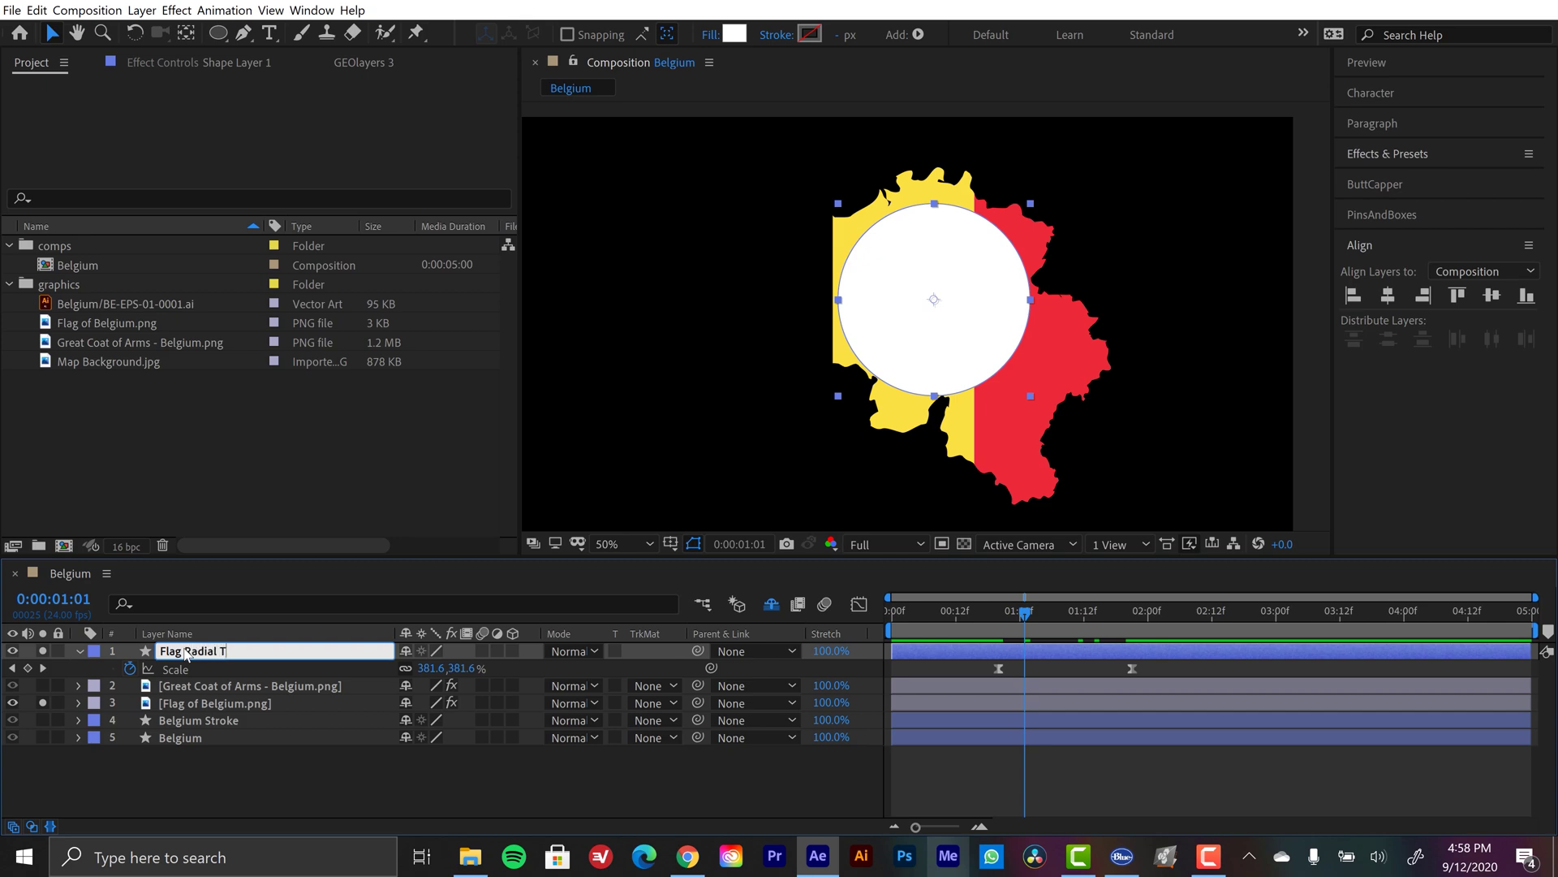
text(Flag Radial Transition MATTE)
key(Return)
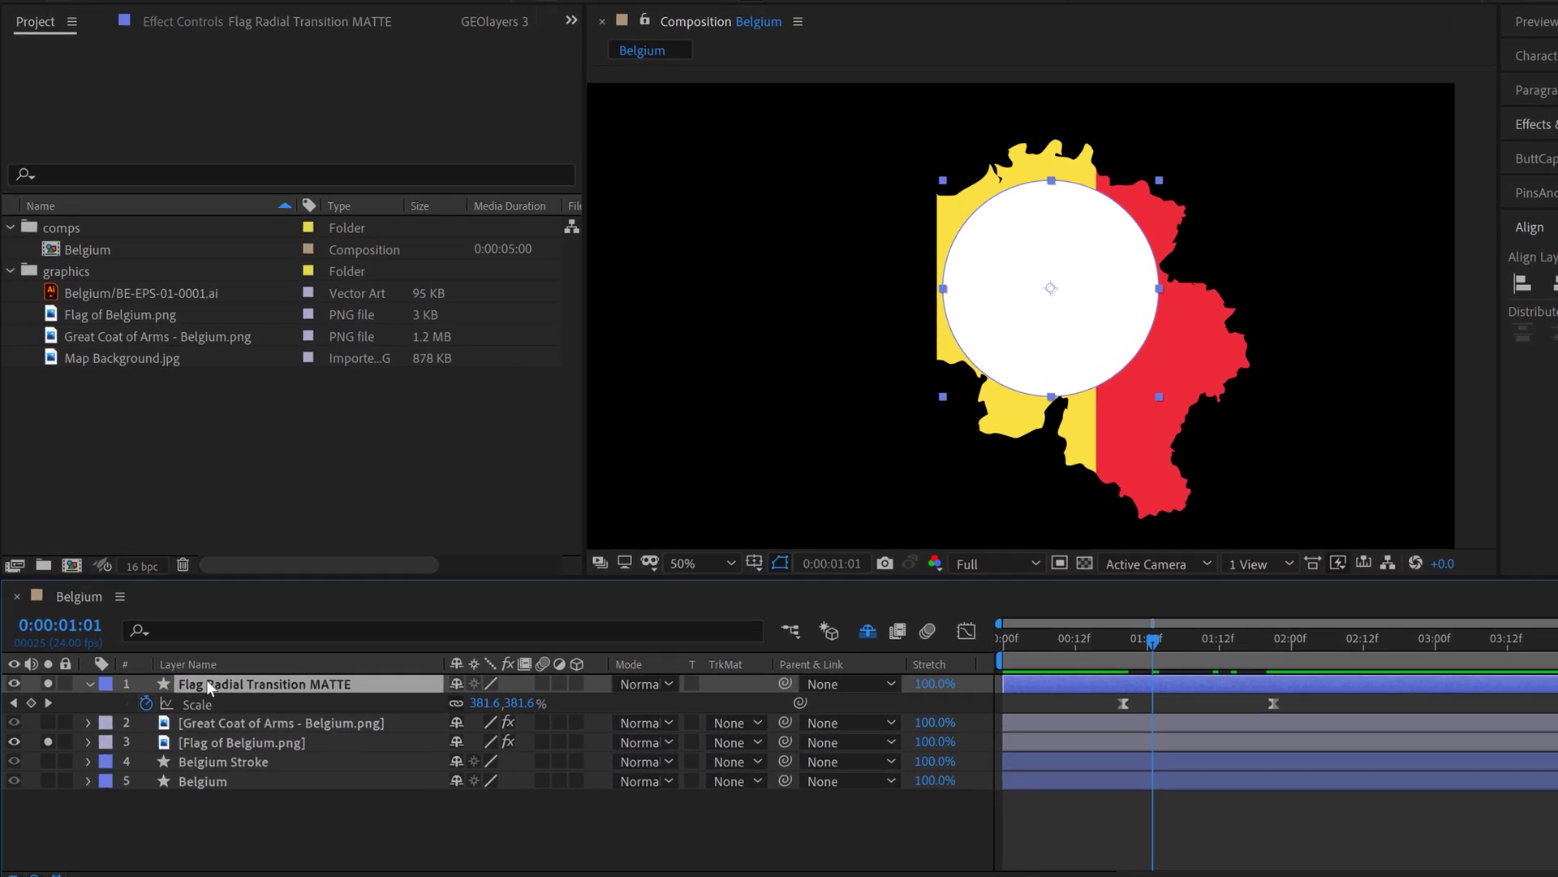
drag(186, 651, 184, 698)
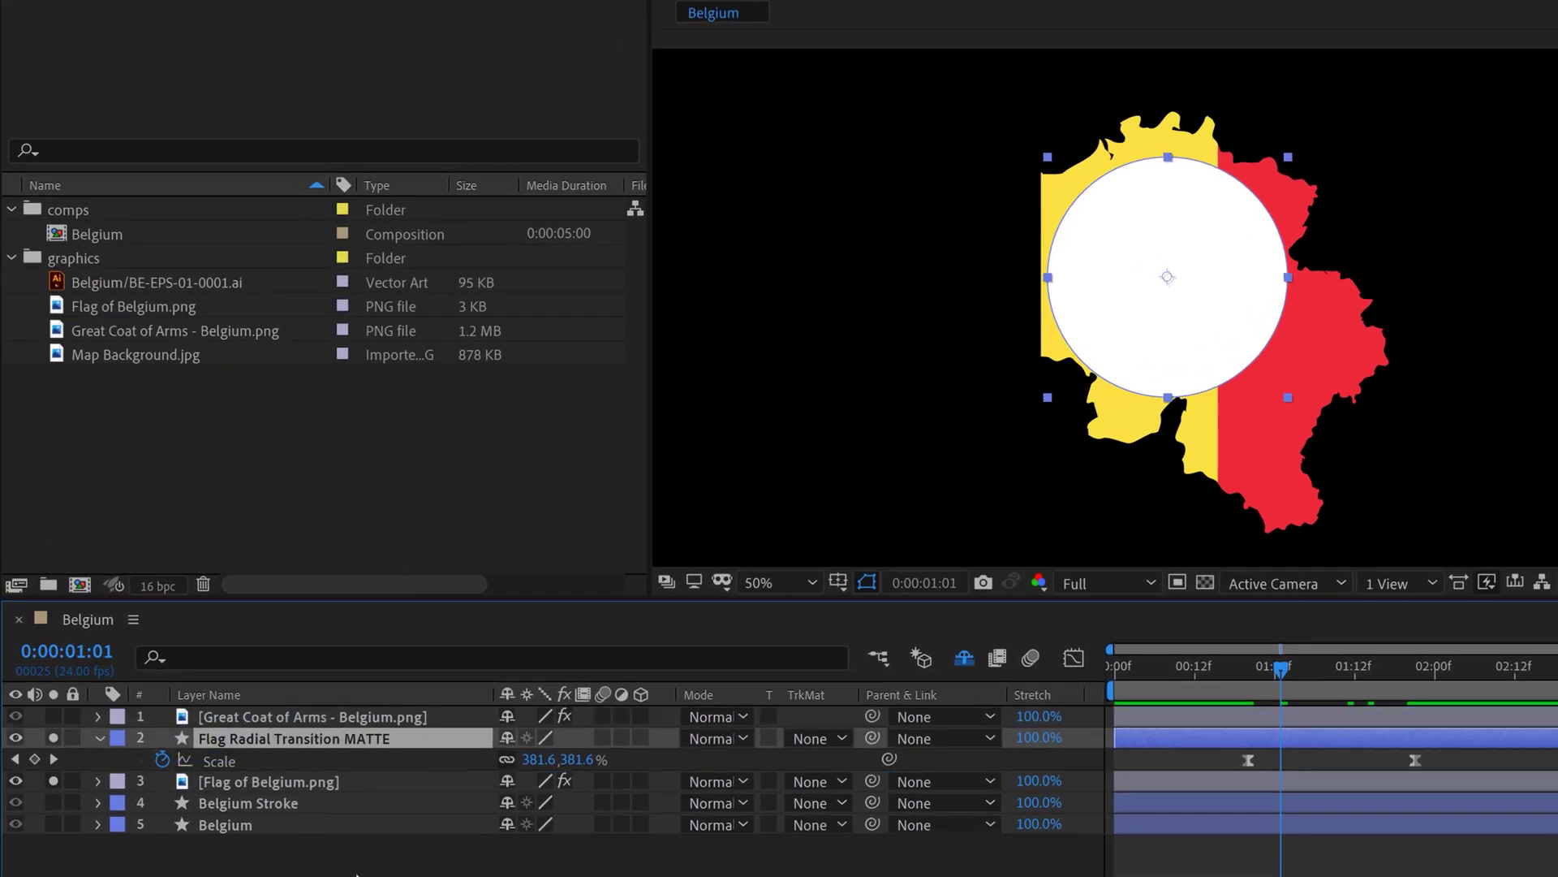
click(101, 738)
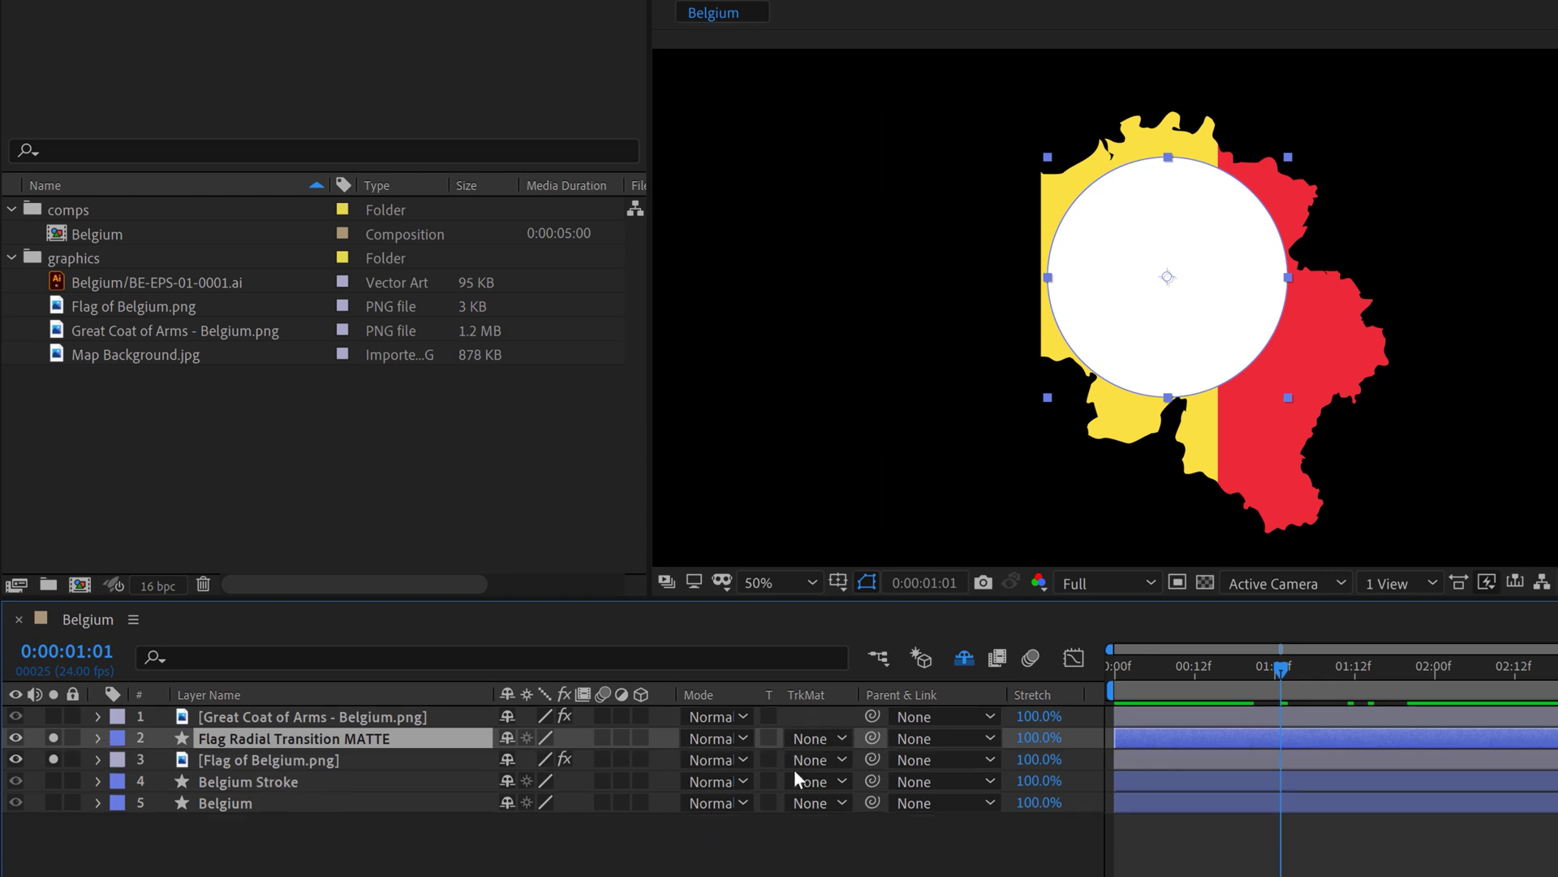
Unsolo the flag and matte layers and set the flag's track matte to Alpha Matte
click(336, 762)
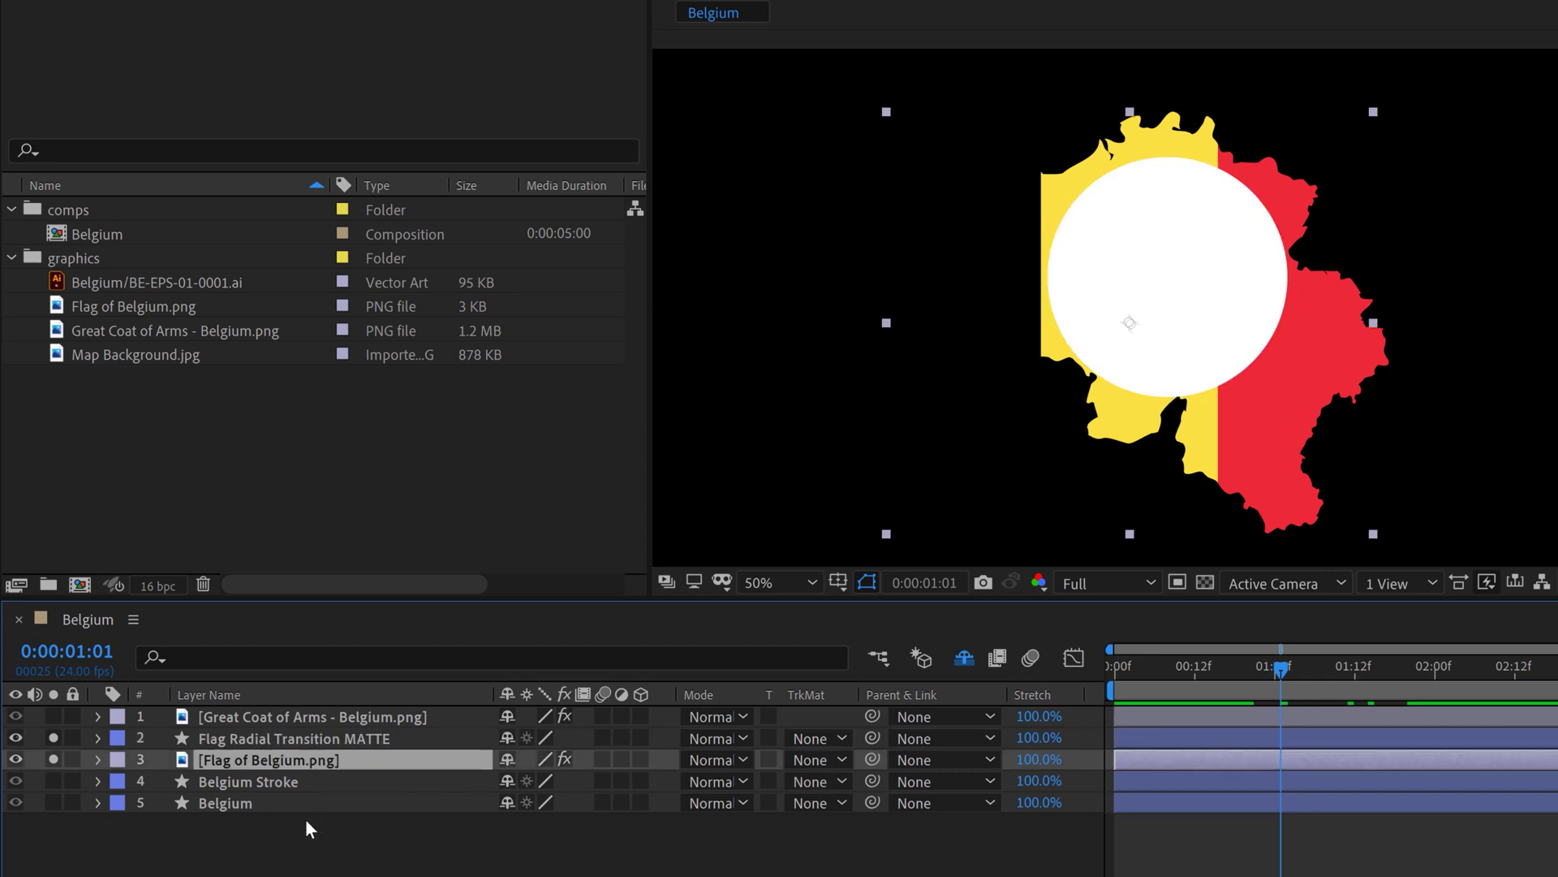
click(53, 758)
click(53, 738)
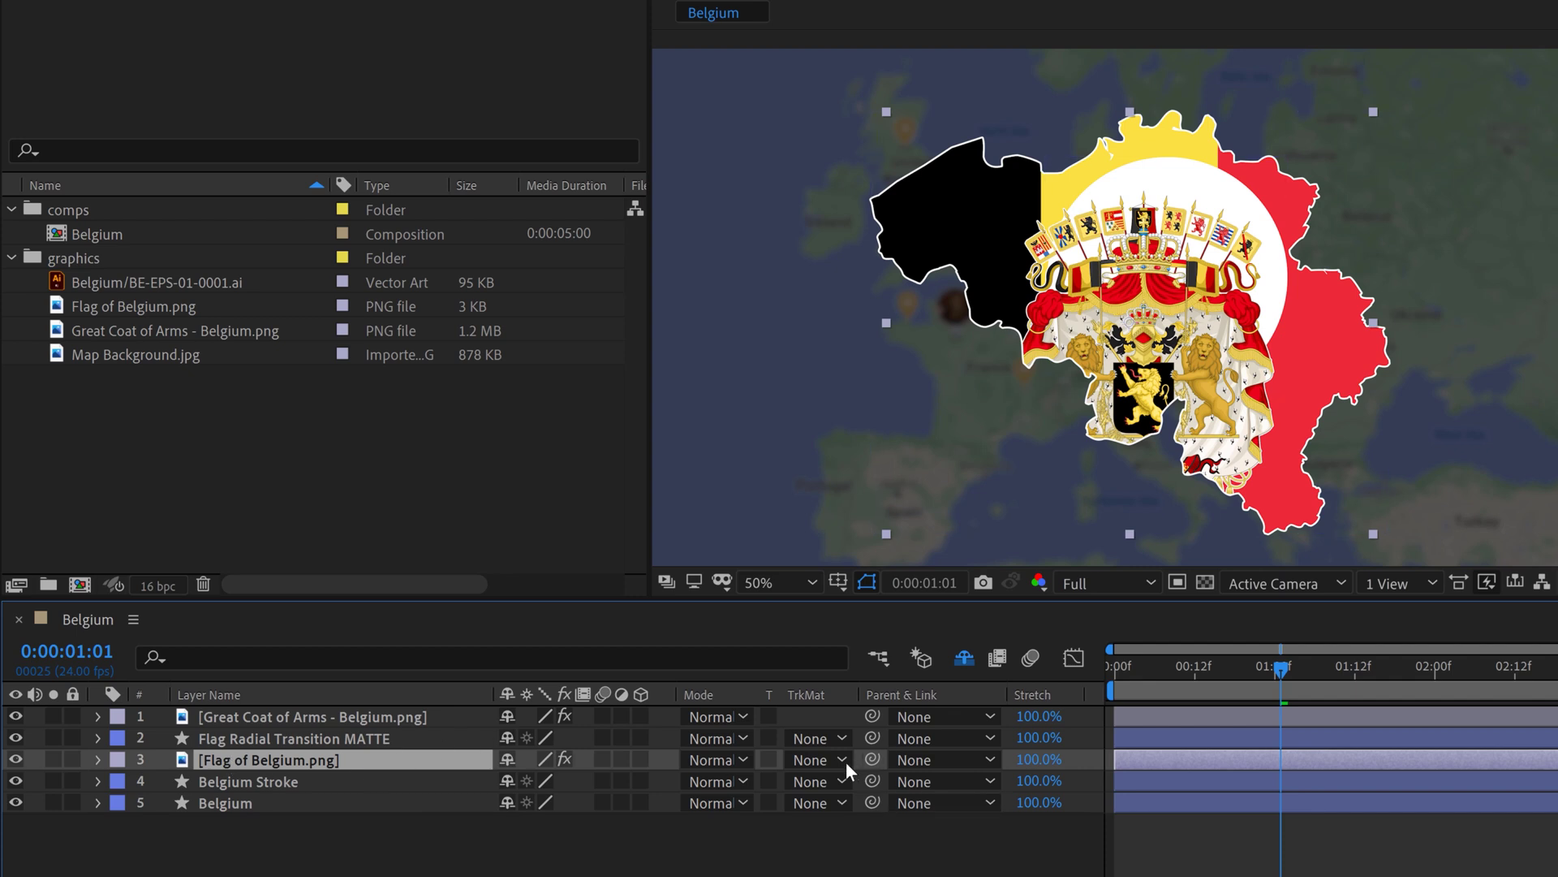
click(825, 763)
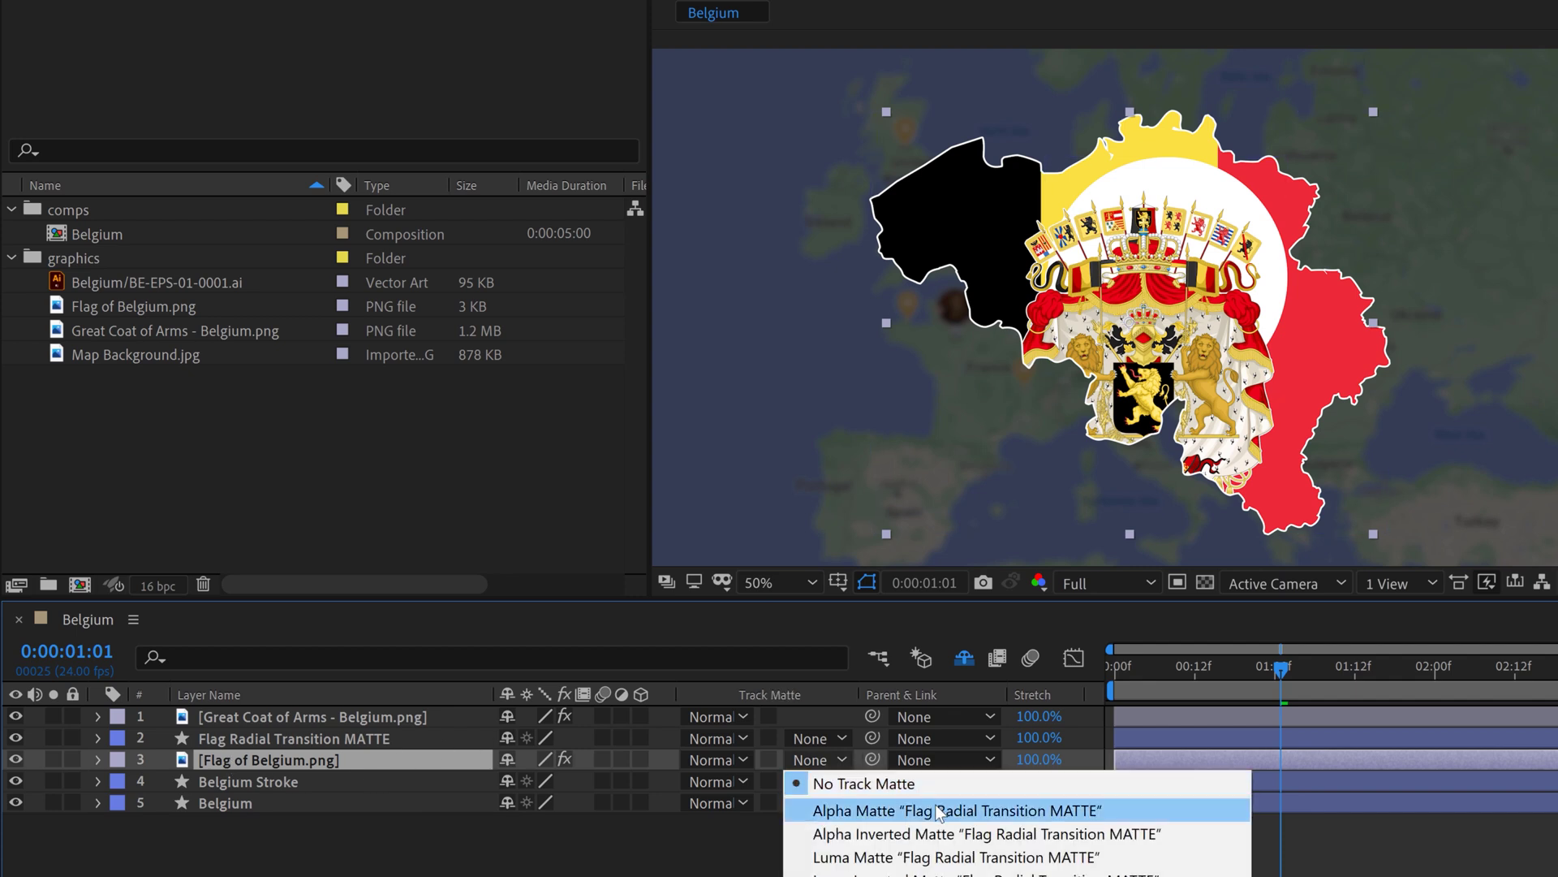
click(987, 801)
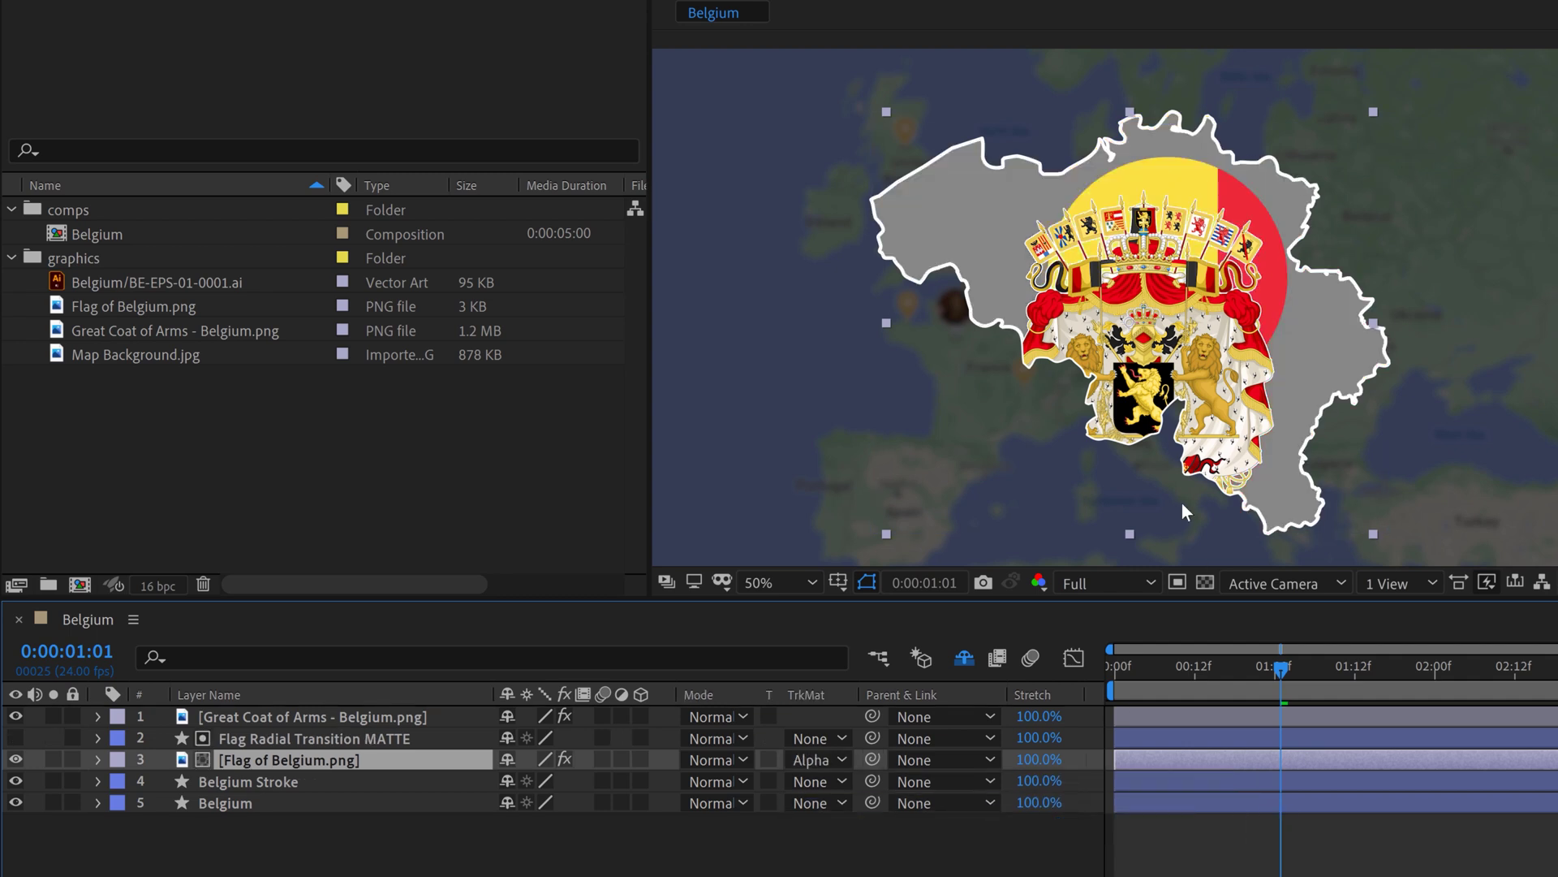
mouse_move(1281, 670)
mouse_down()
mouse_move(1247, 672)
mouse_move(1321, 669)
mouse_move(1280, 669)
mouse_up()
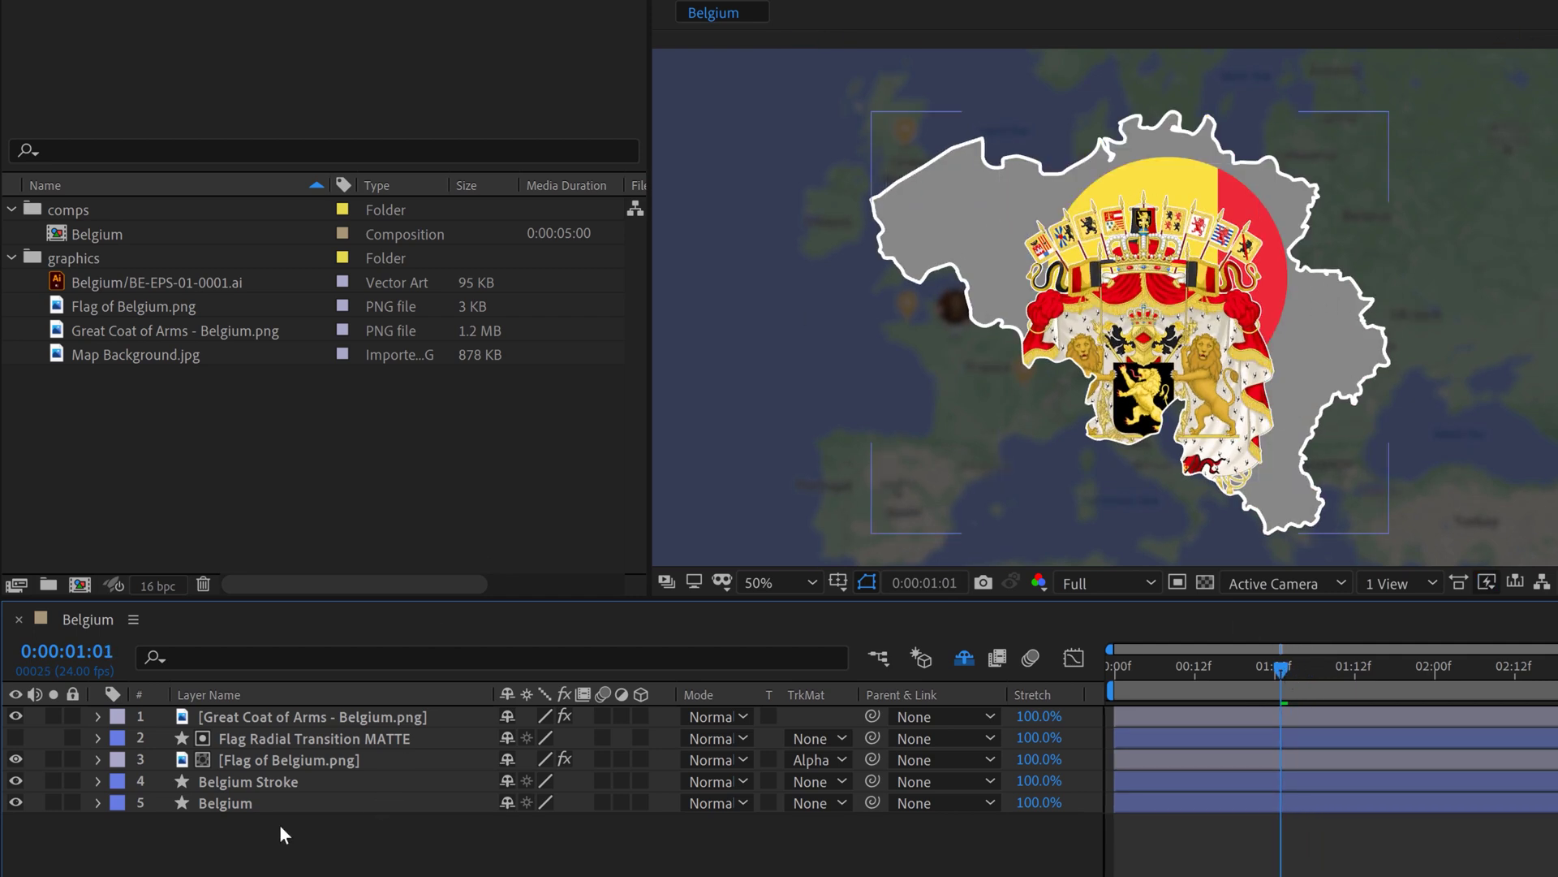
Hide the grey Belgium fill layer, check the outline draw-on, and show the Great Coat of Arms
click(235, 805)
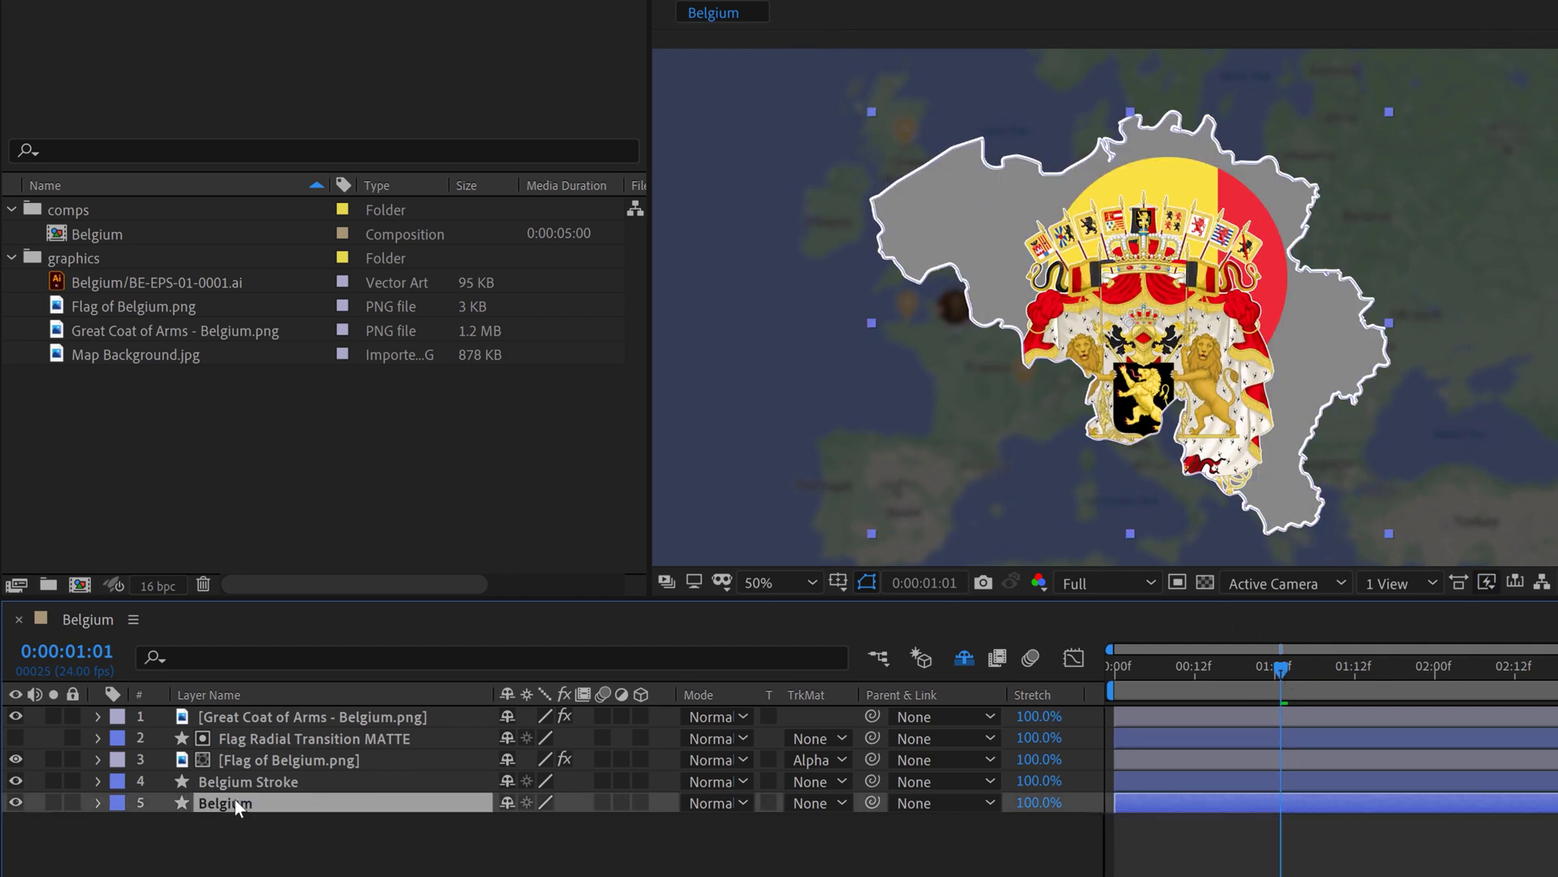
click(16, 802)
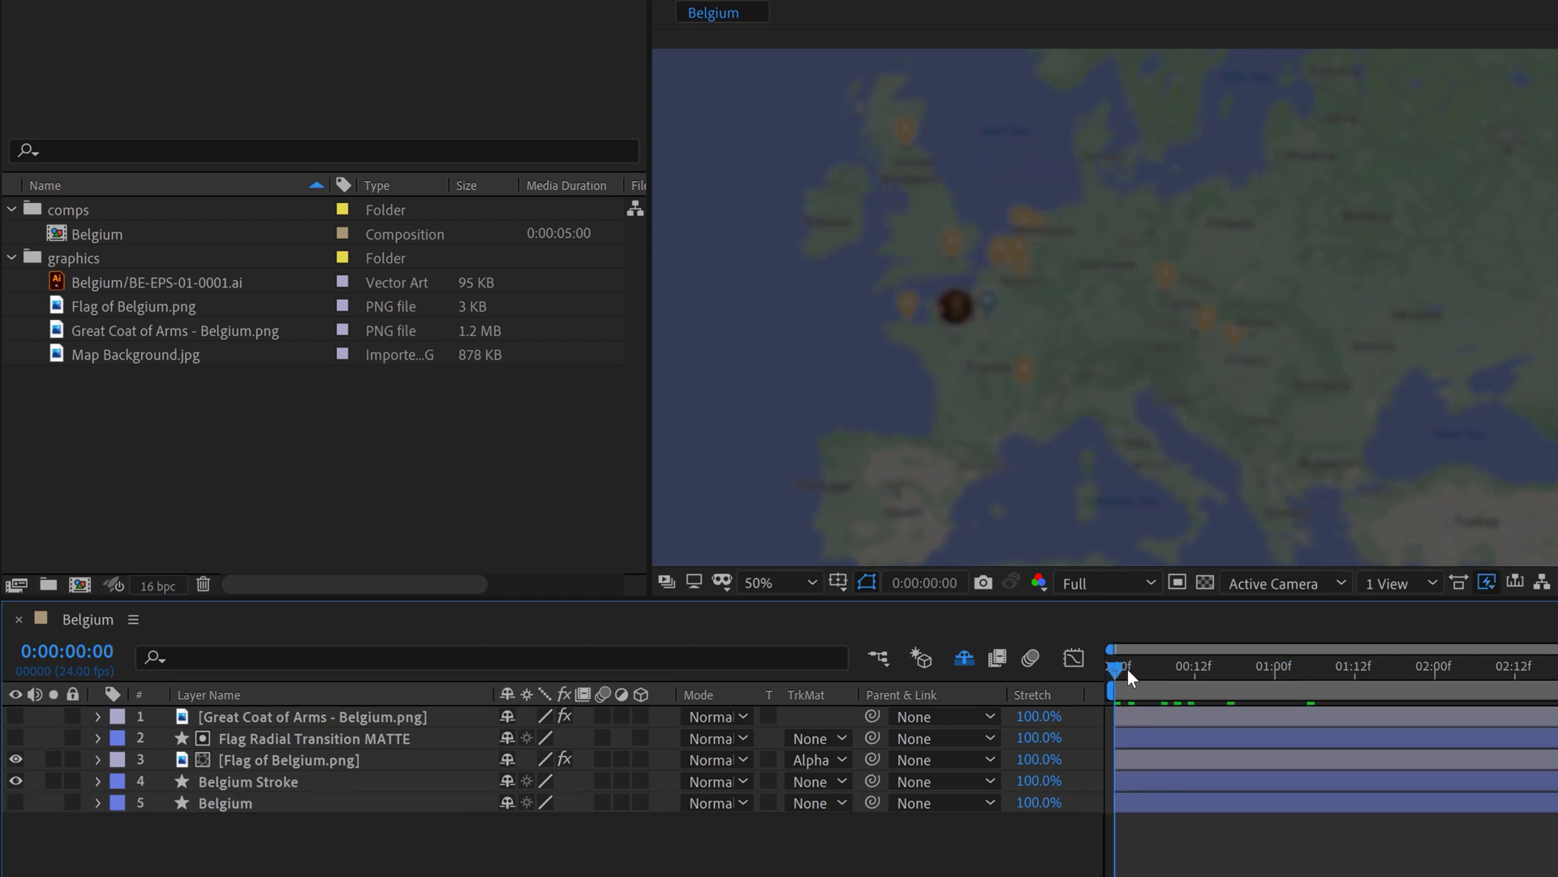
drag(1127, 669, 1361, 668)
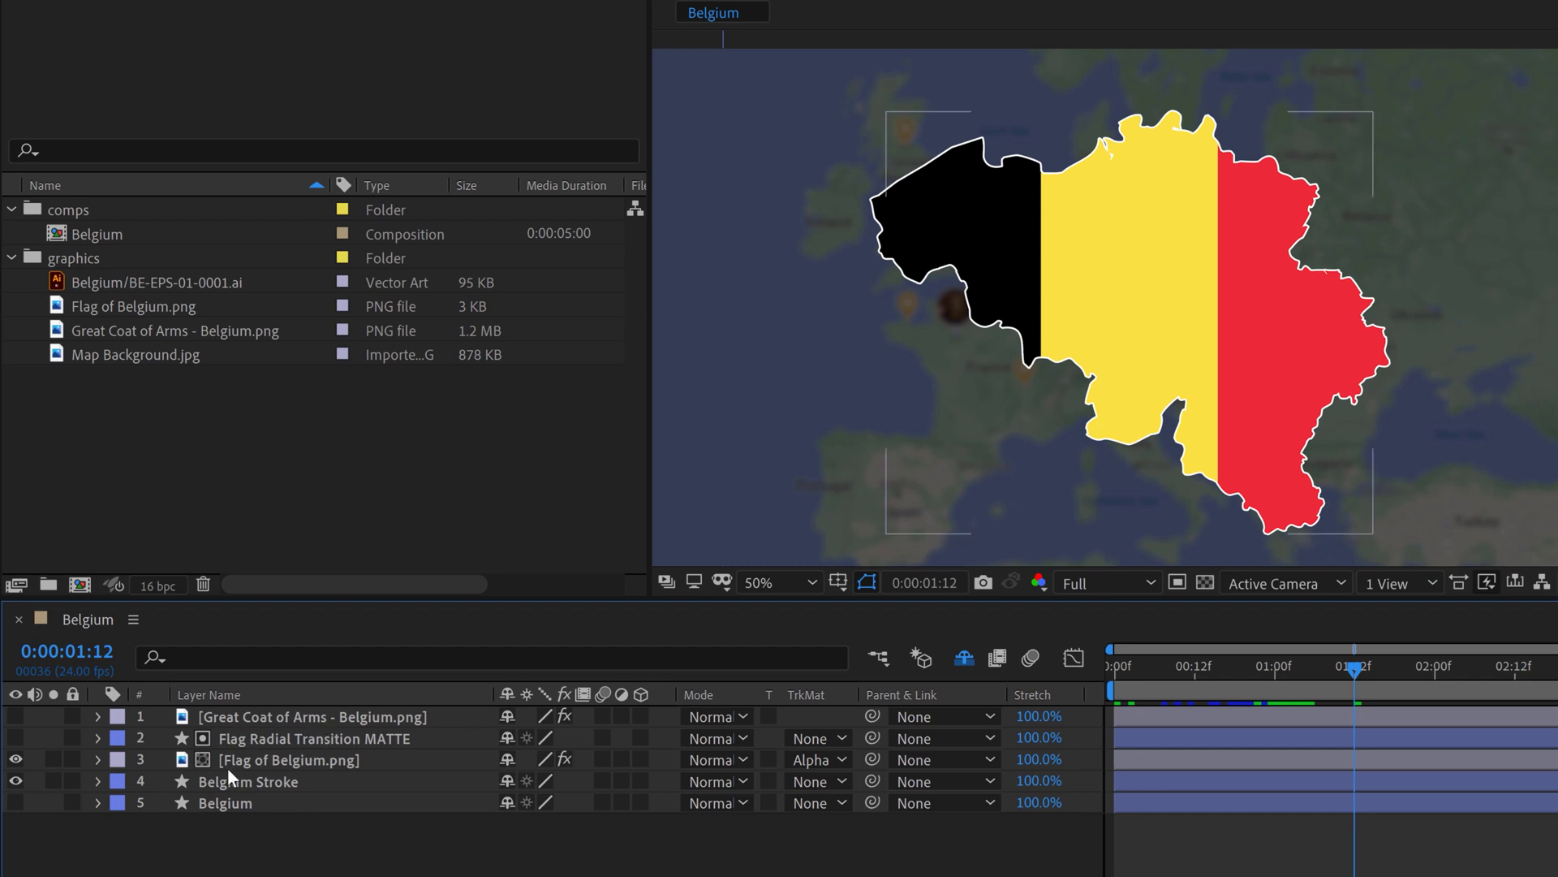
click(16, 715)
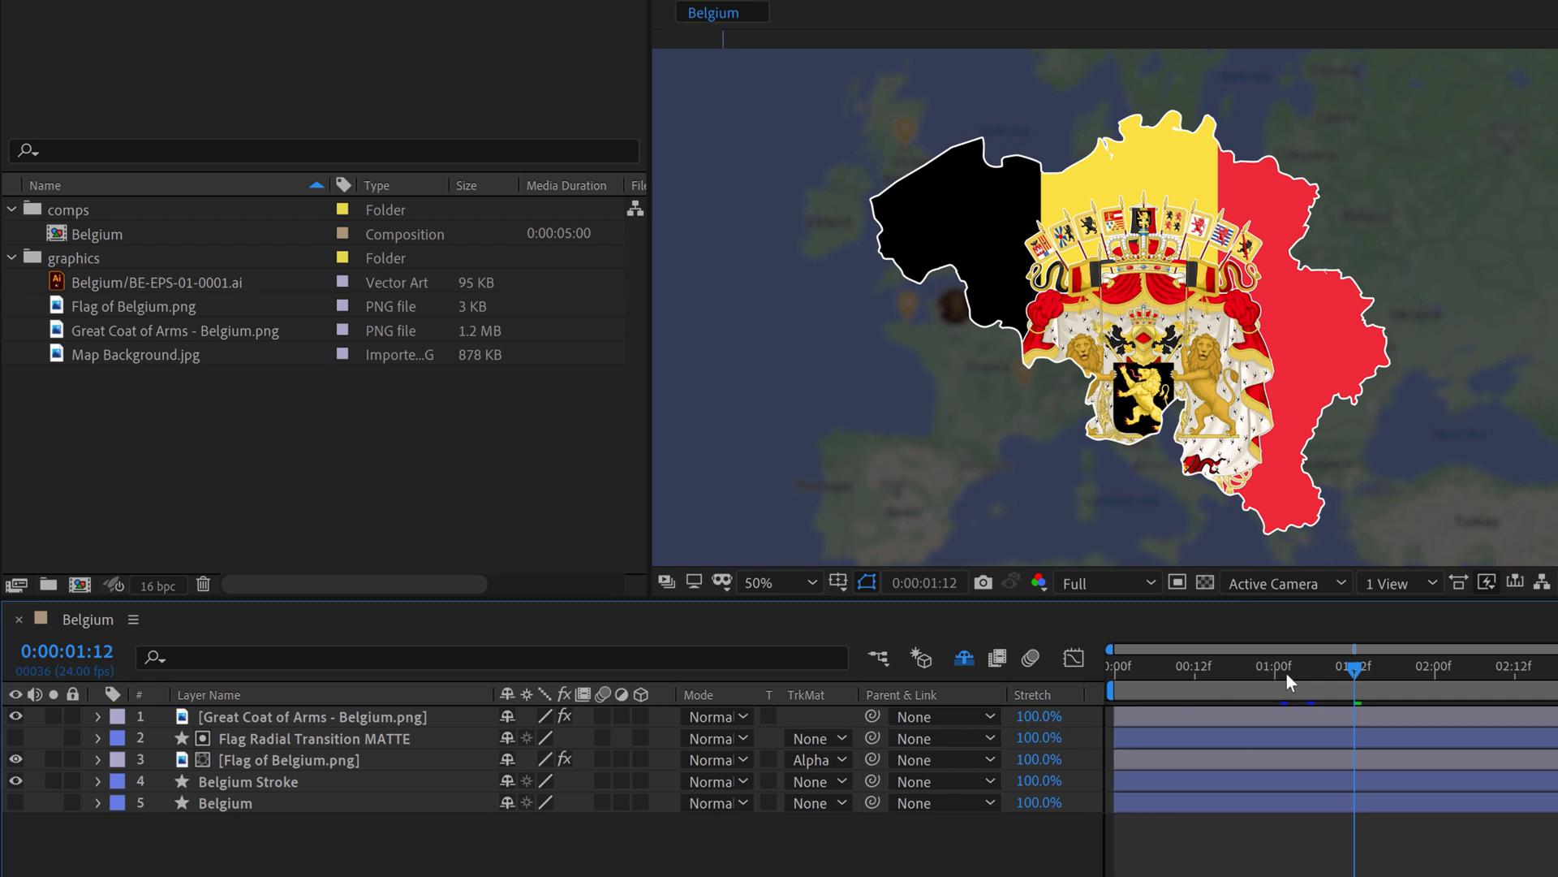
Move the coat of arms Position keyframe to about 1:22 and set it to 1016, 2078 at 1:10
key(space)
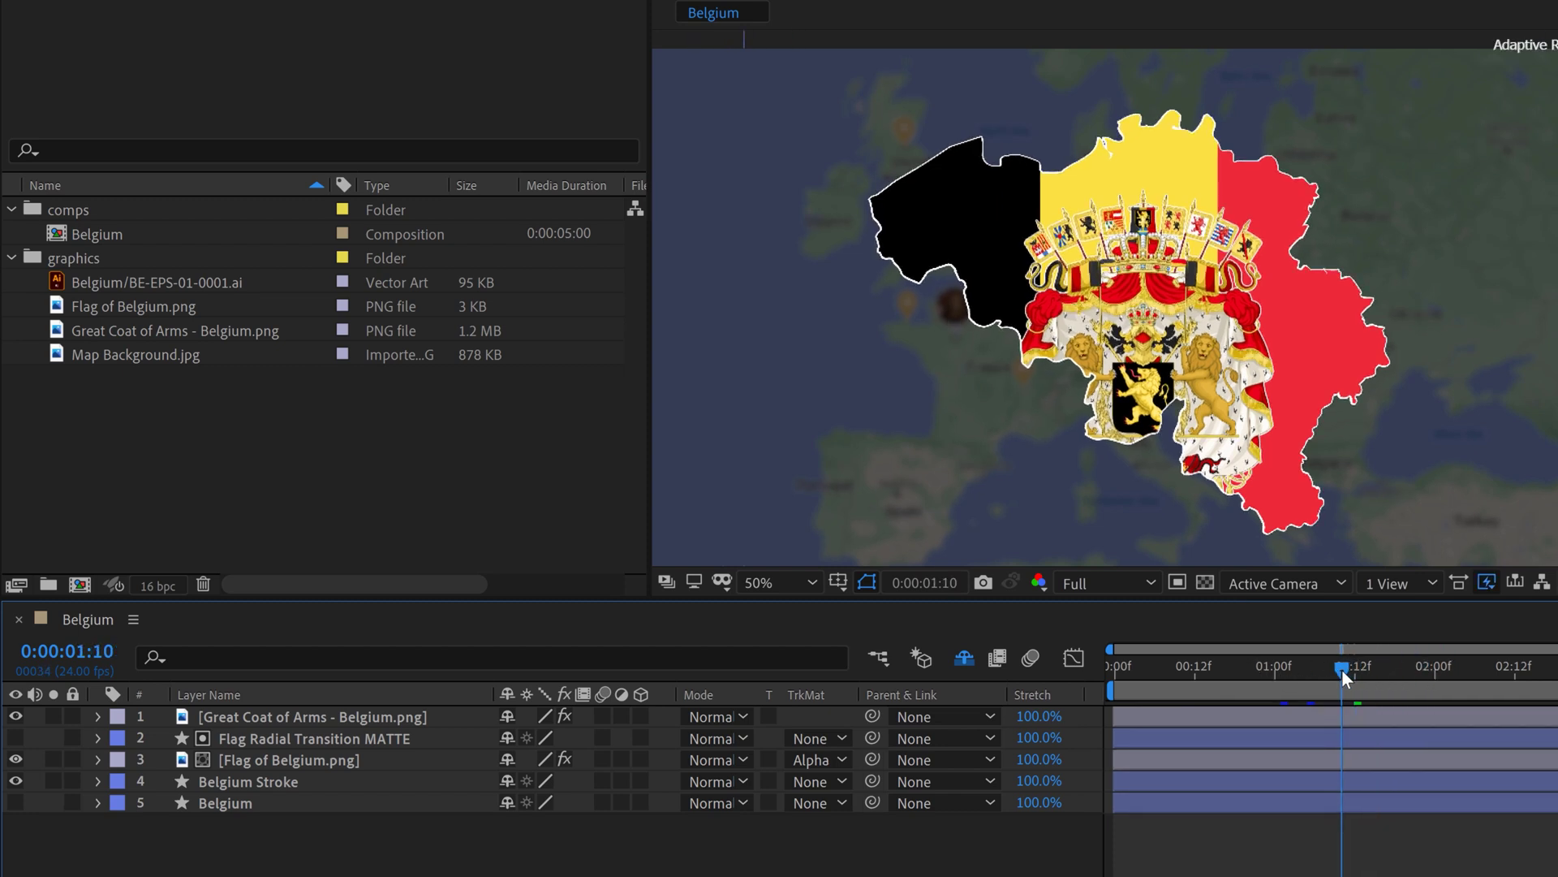
click(256, 11)
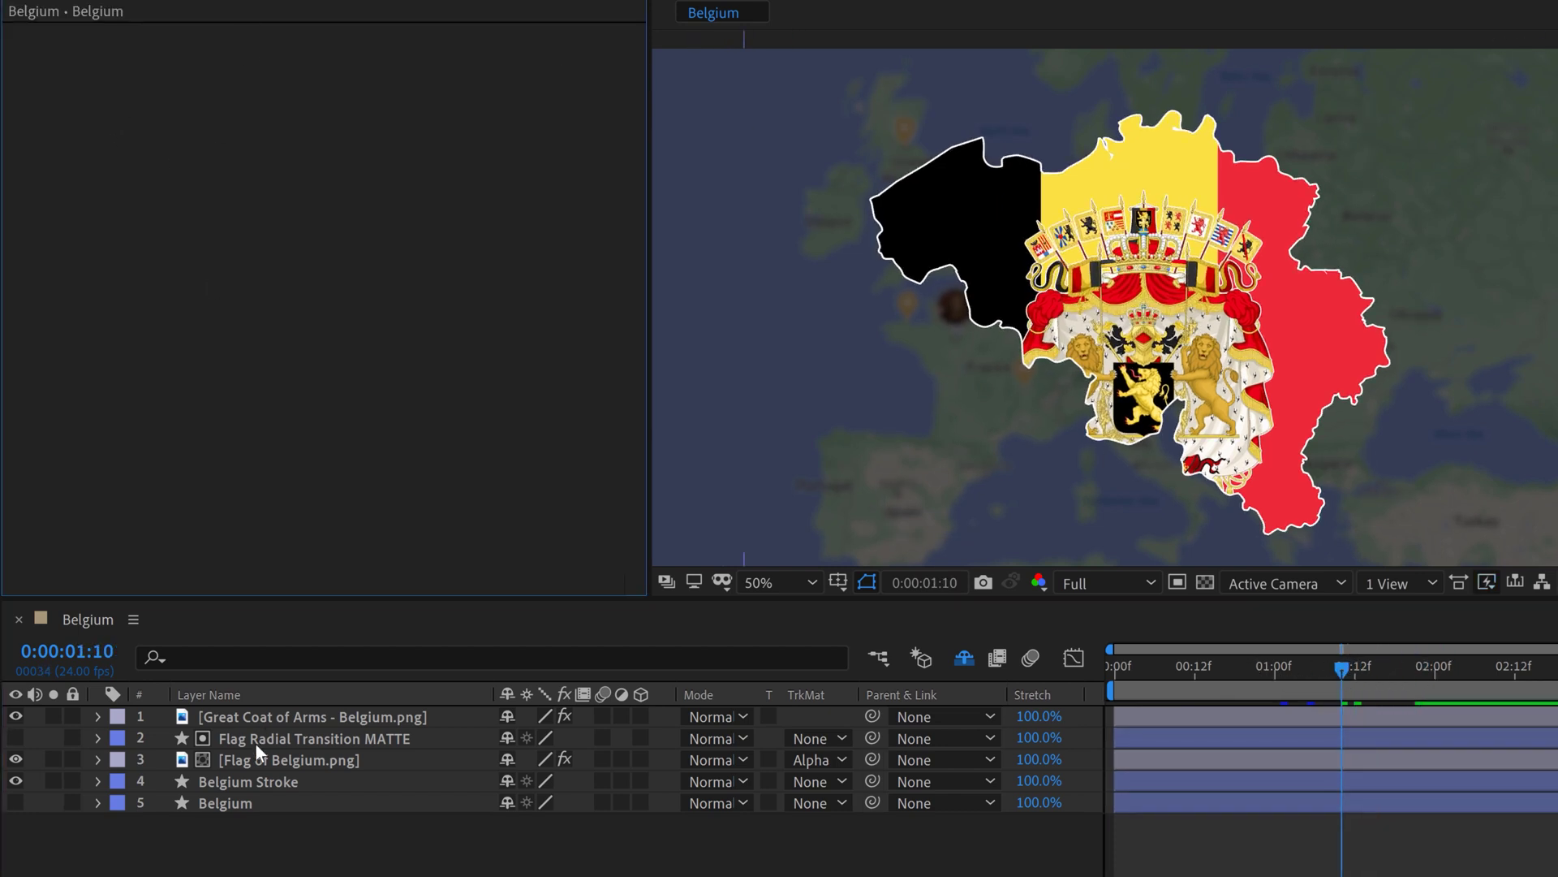
click(263, 718)
click(104, 32)
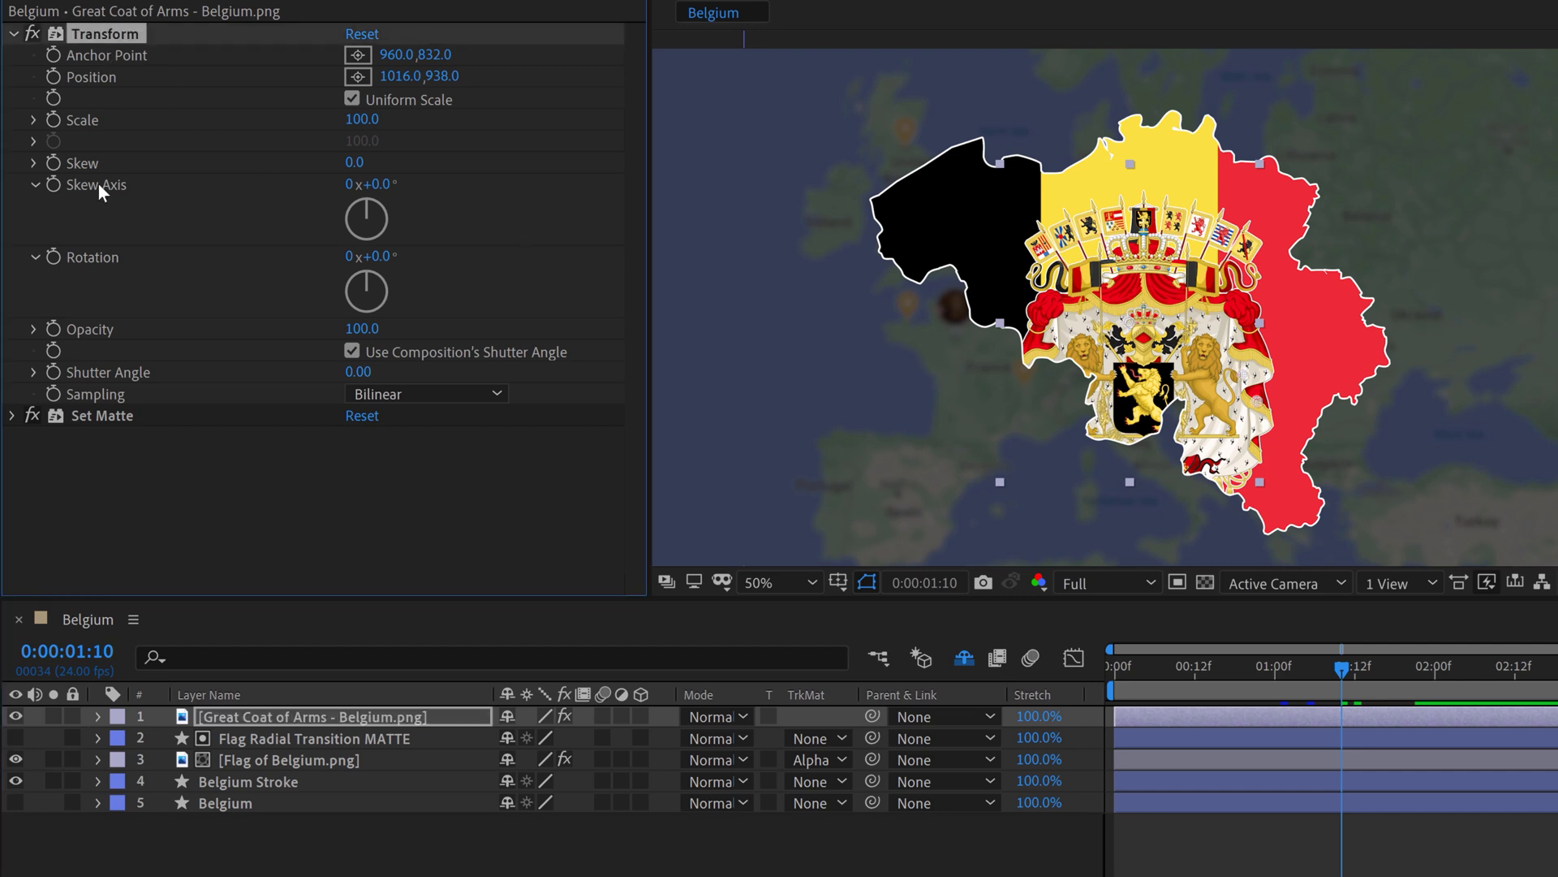
key(u)
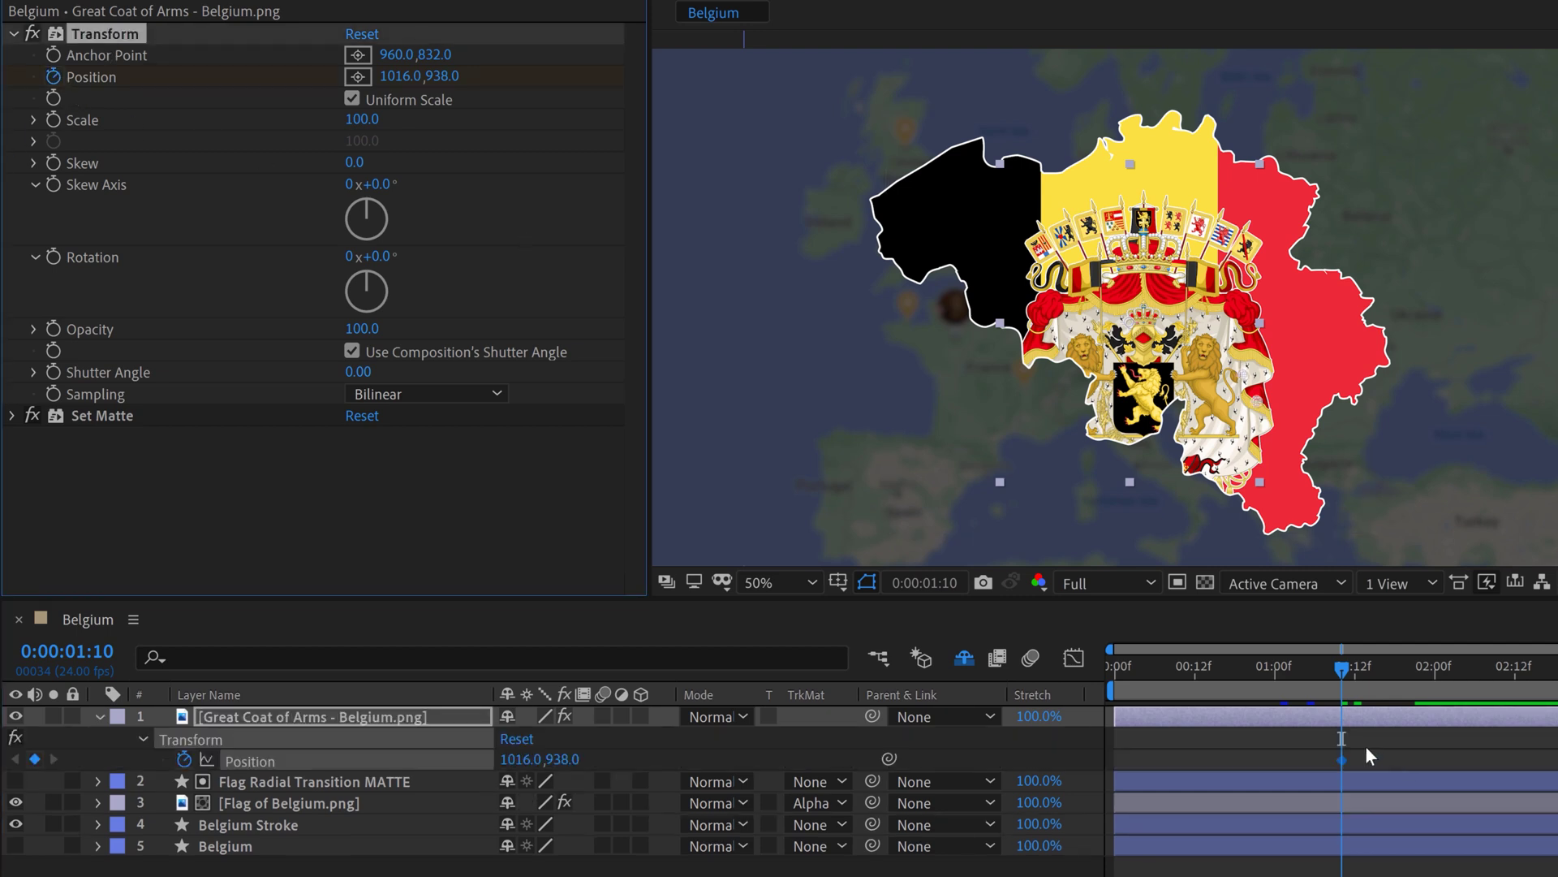
drag(1341, 760, 1454, 761)
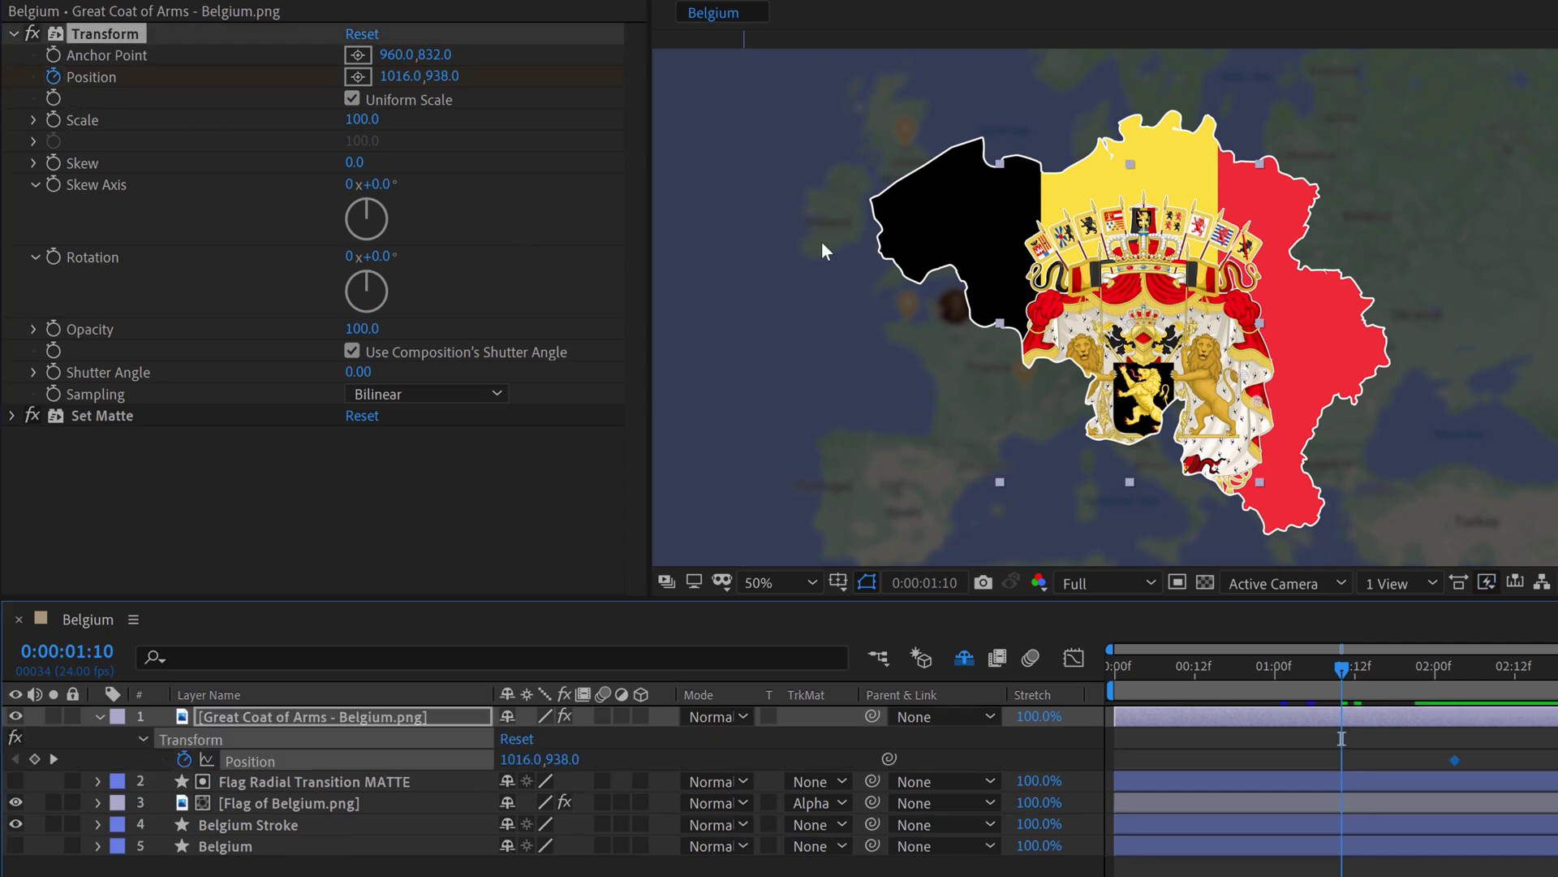
drag(449, 77, 452, 116)
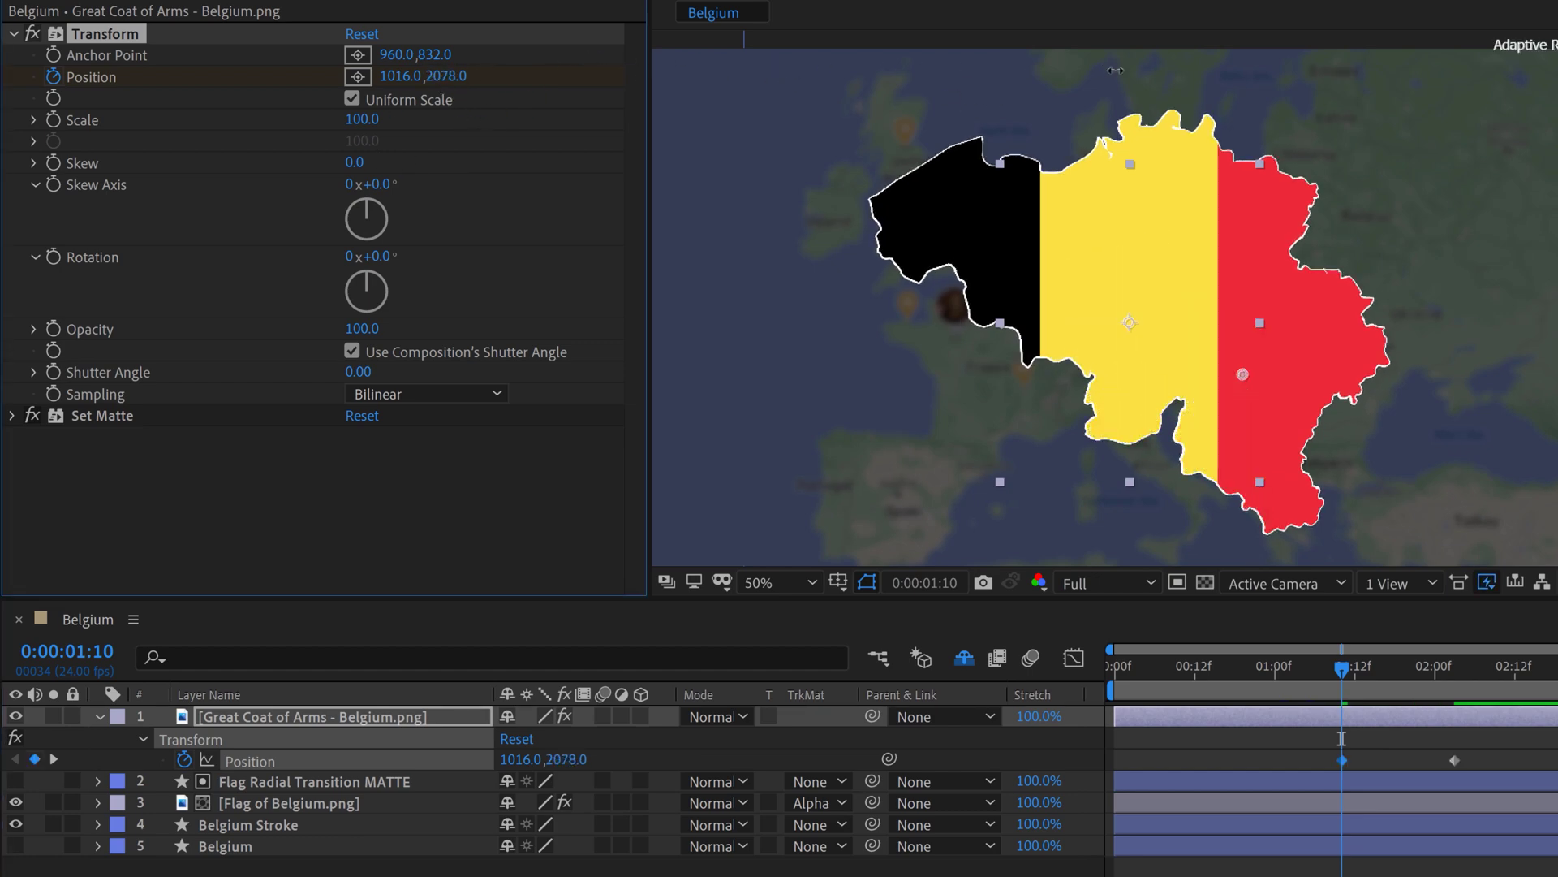